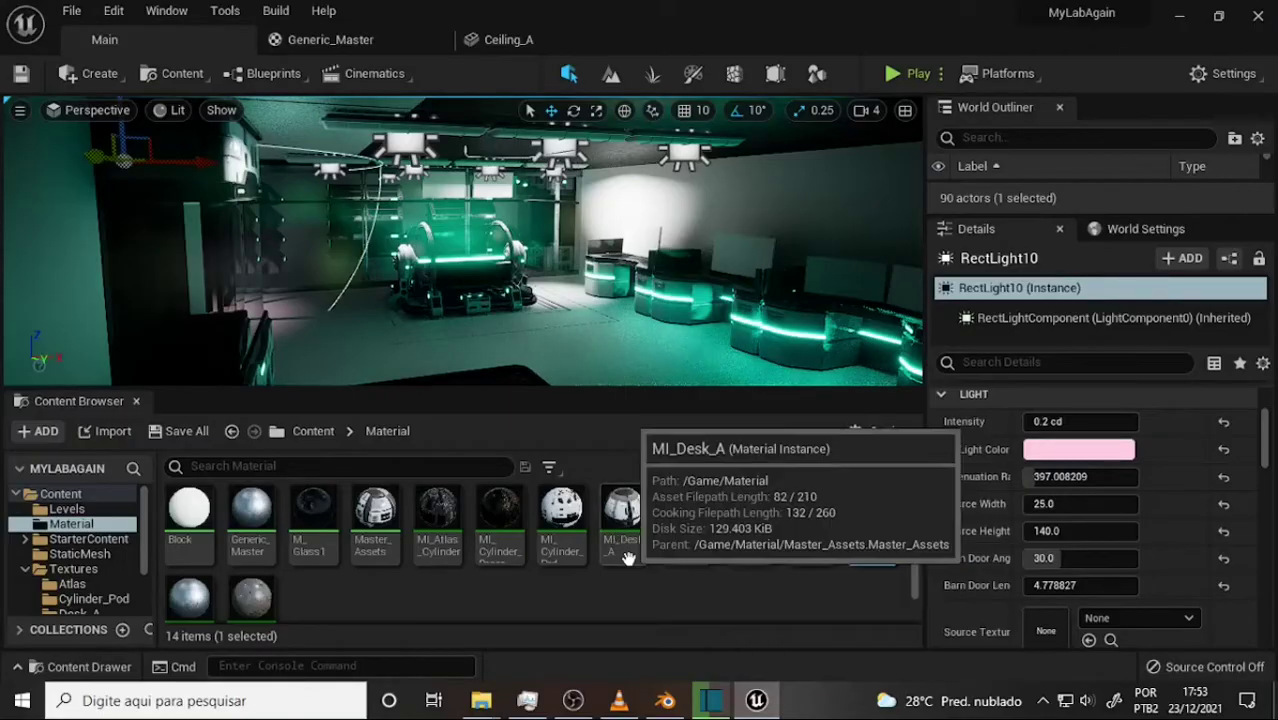
Step: Apply MI_Metal_Painted_Dark to the Element 0 and Element 1 slots of the ceiling panels
{"action": "left_click", "coordinate": [285, 118]}
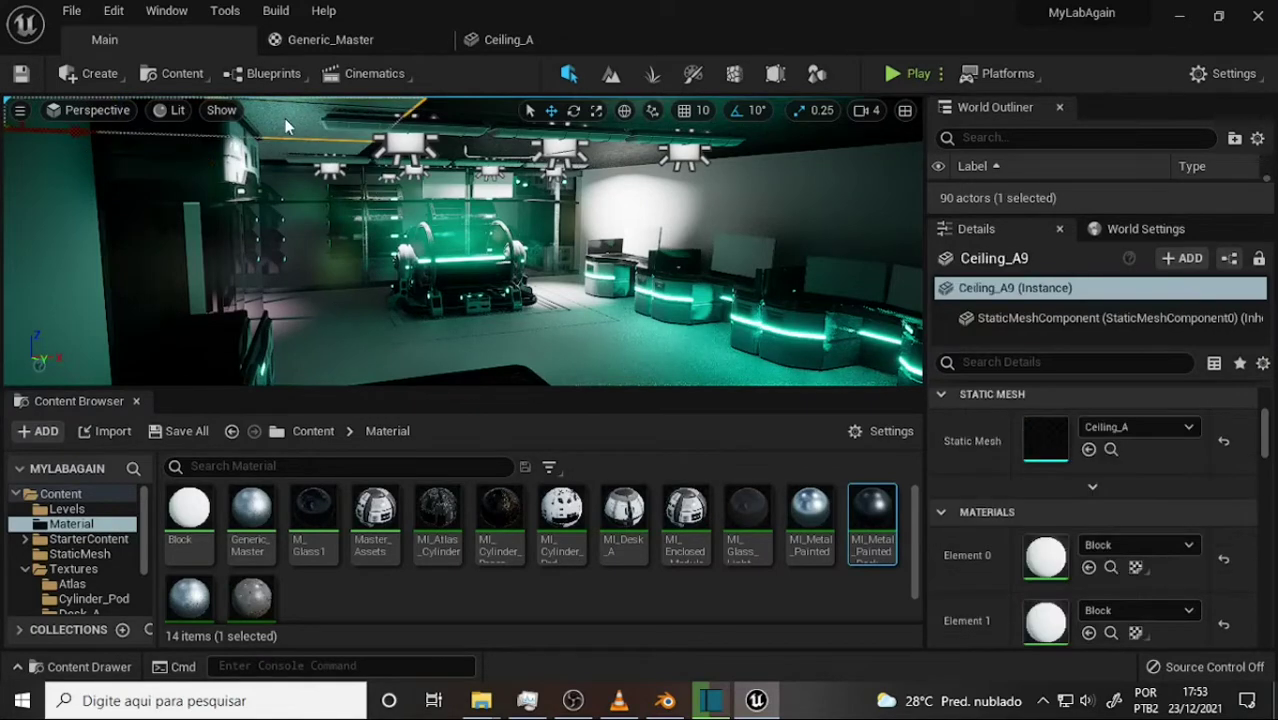
{"action": "left_click_drag", "start_coordinate": [862, 508], "coordinate": [1045, 610]}
{"action": "left_click", "coordinate": [336, 147]}
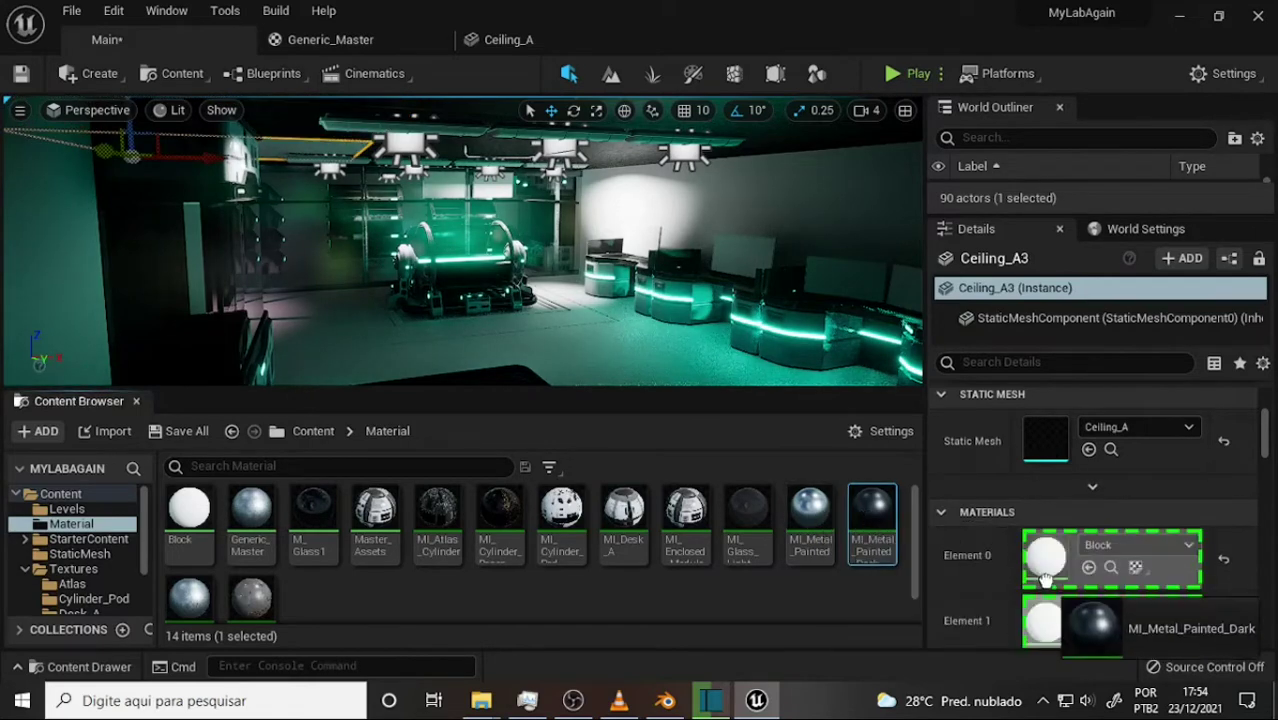
{"action": "left_click_drag", "start_coordinate": [869, 514], "coordinate": [1040, 614]}
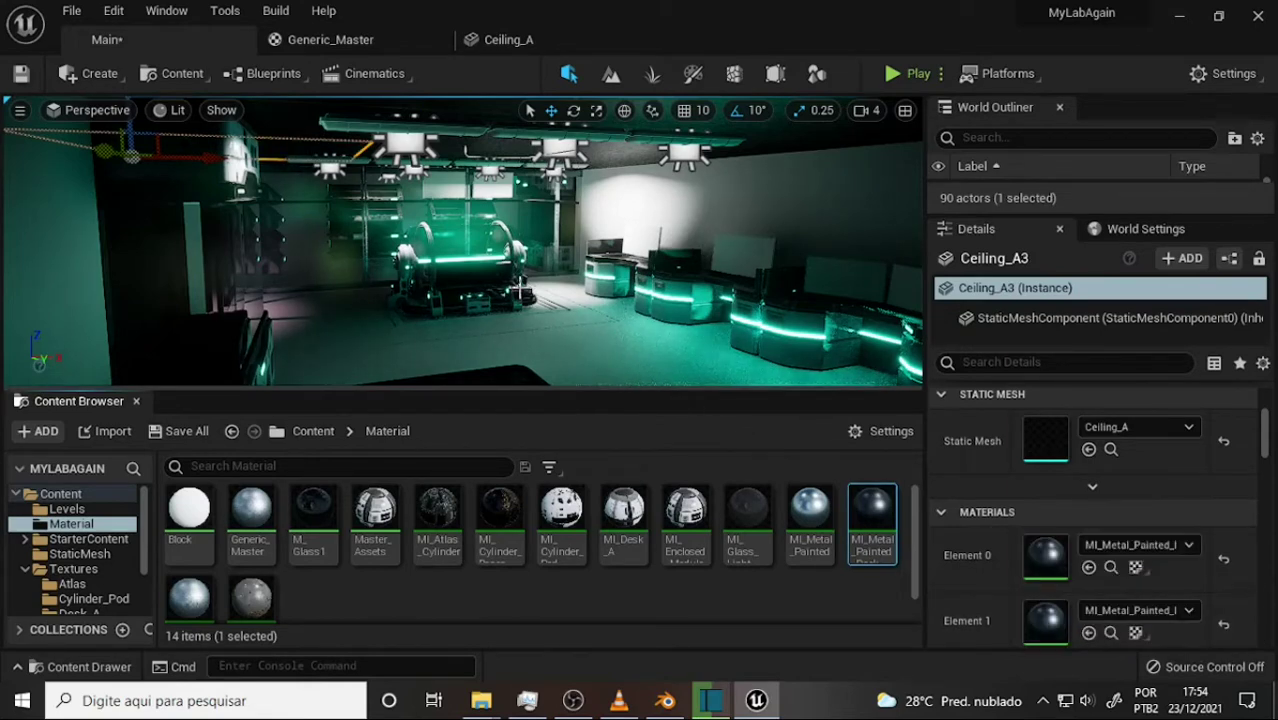
{"action": "left_click", "coordinate": [620, 356]}
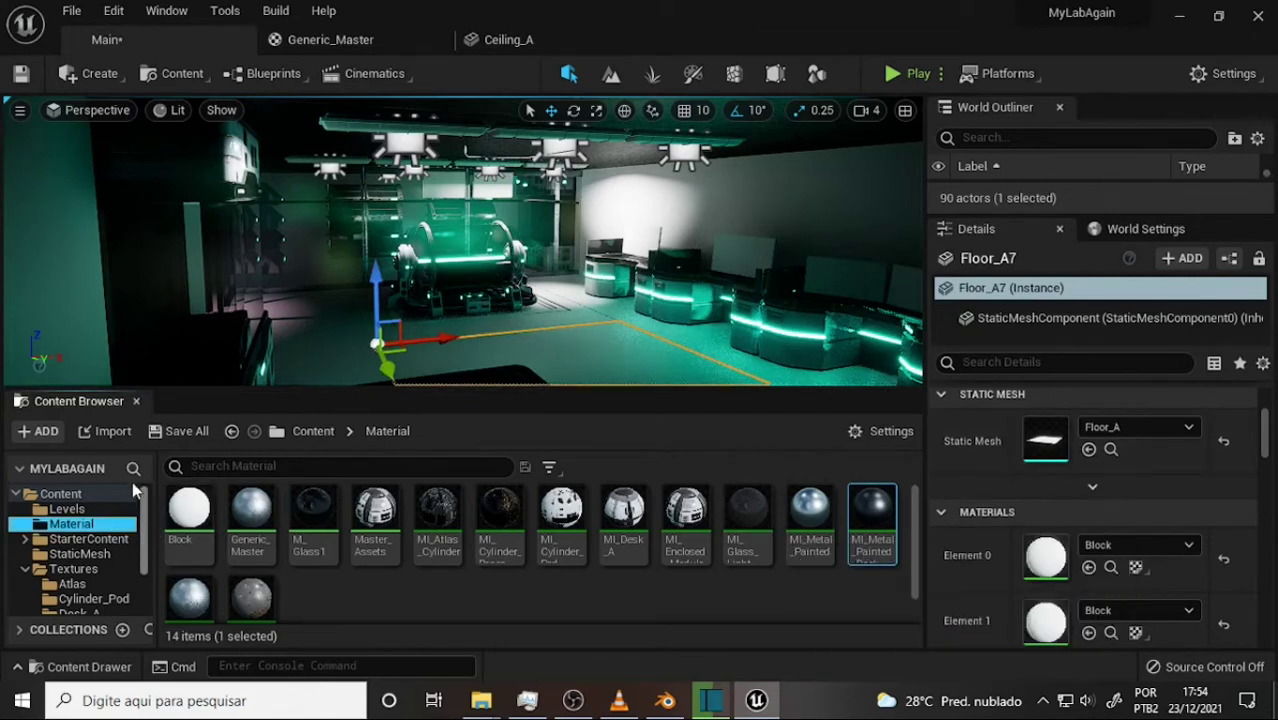
Step: Save the Main level, open Level_Bio from Levels, and drag Floor_A from StaticMesh into it
{"action": "left_click", "coordinate": [68, 512]}
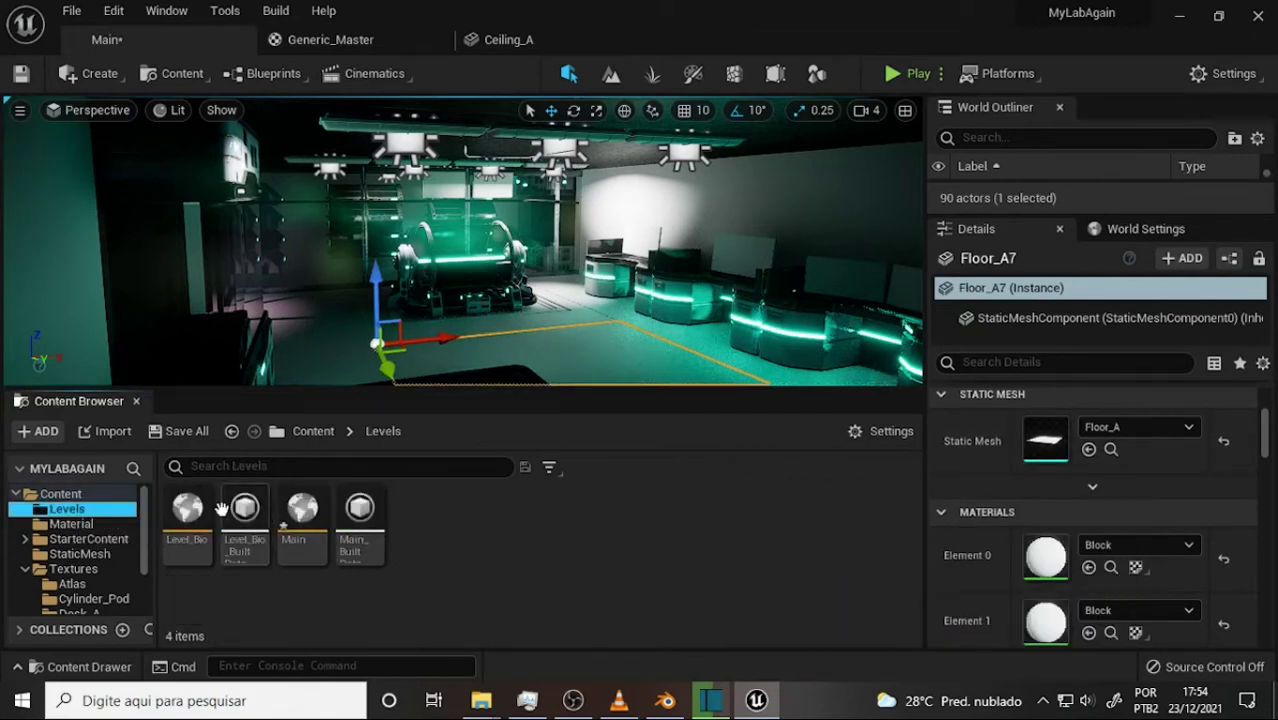
{"action": "double_click", "coordinate": [181, 507]}
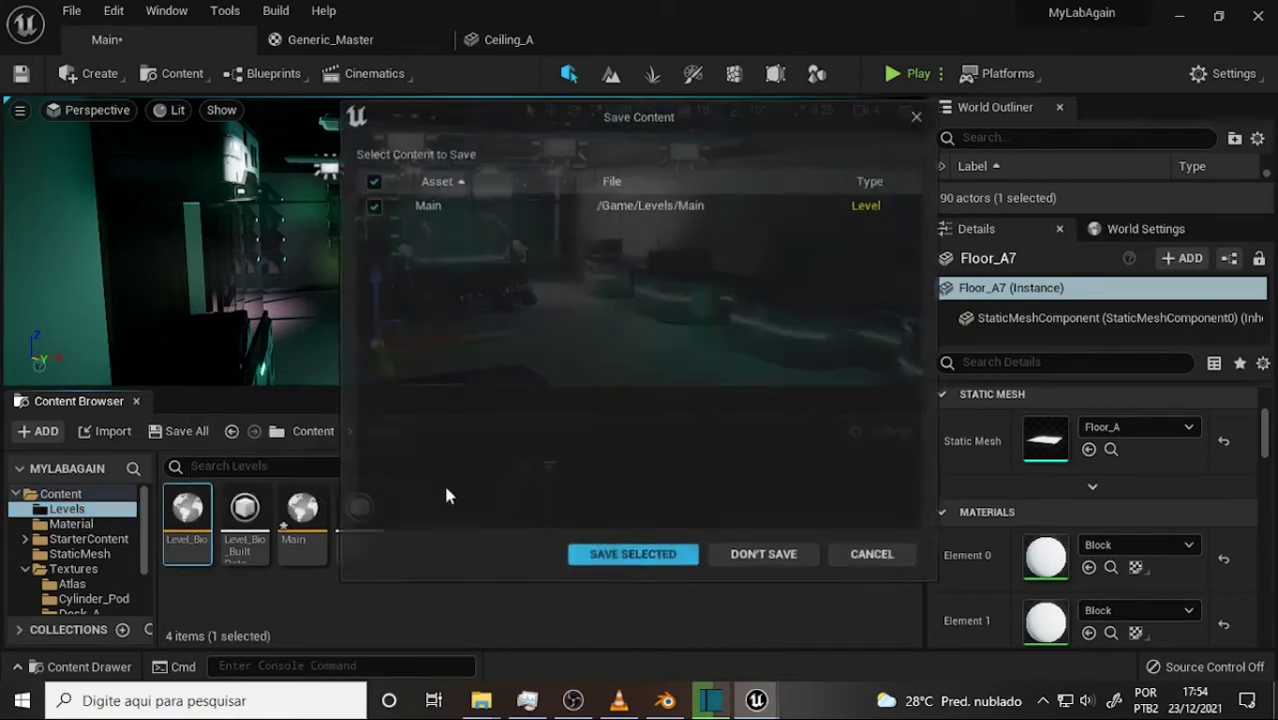
{"action": "left_click", "coordinate": [636, 553]}
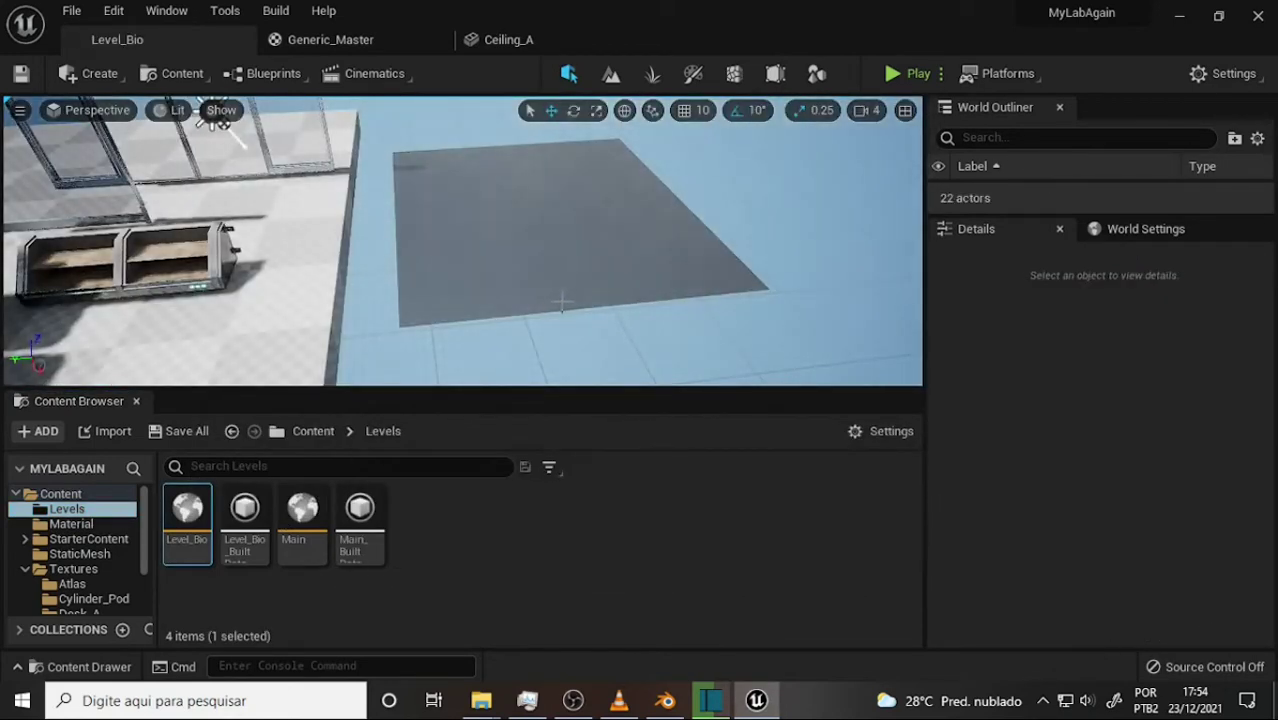
{"action": "left_click", "coordinate": [80, 554]}
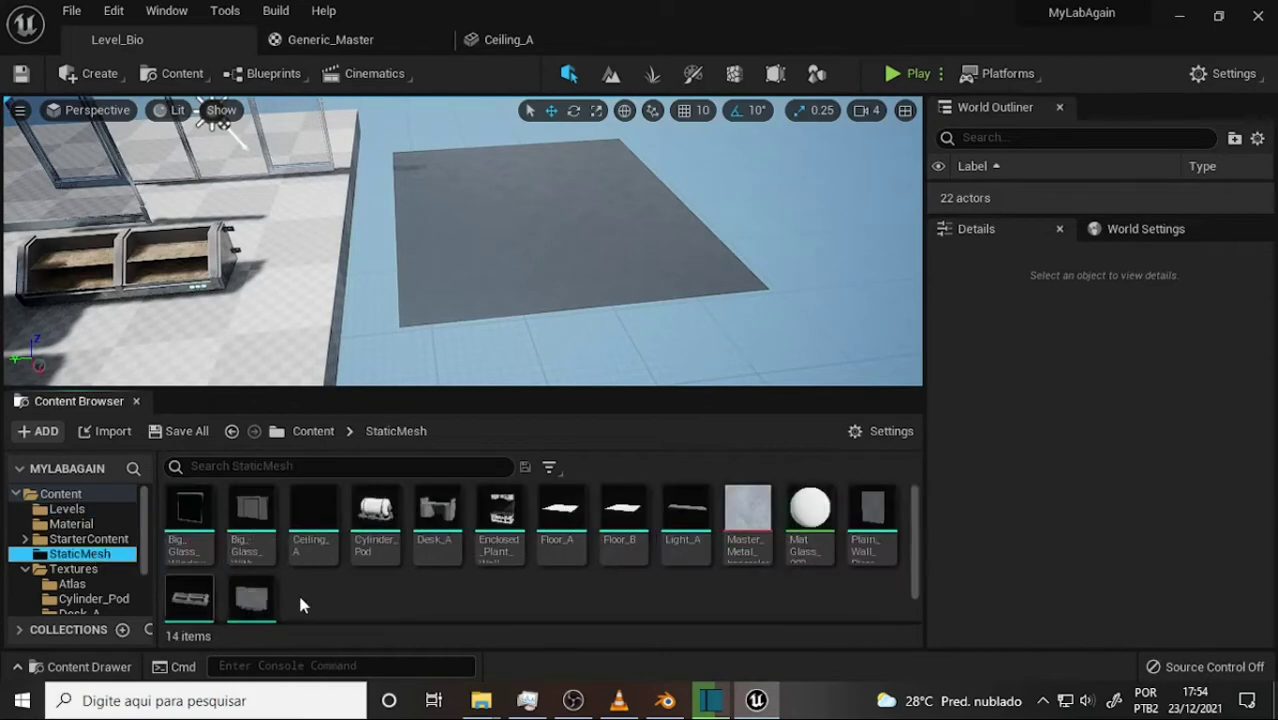
{"action": "mouse_move", "coordinate": [561, 515]}
{"action": "left_mouse_down"}
{"action": "mouse_move", "coordinate": [612, 314]}
{"action": "mouse_move", "coordinate": [684, 231]}
{"action": "left_mouse_up"}
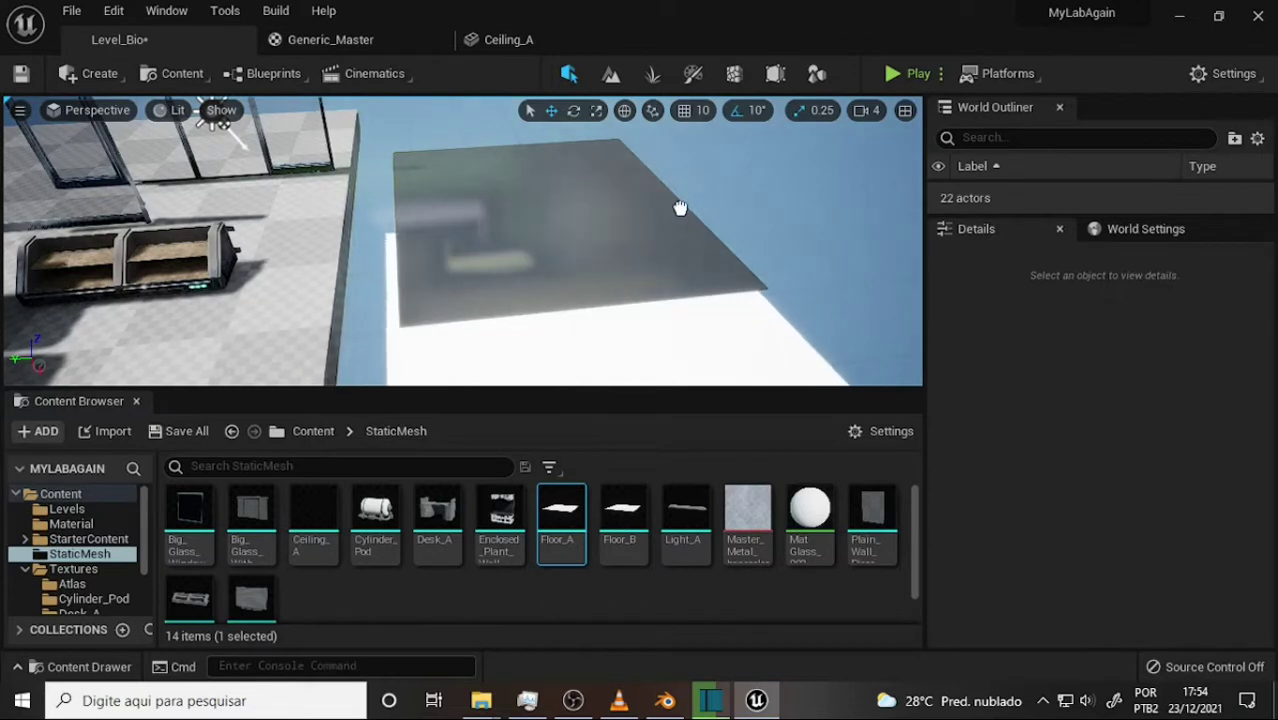
Step: Drop the Floor_A tile, set its Location Z to 20, and move it to X 124.924, Y -967.156
{"action": "left_click_drag", "start_coordinate": [684, 231], "coordinate": [680, 208]}
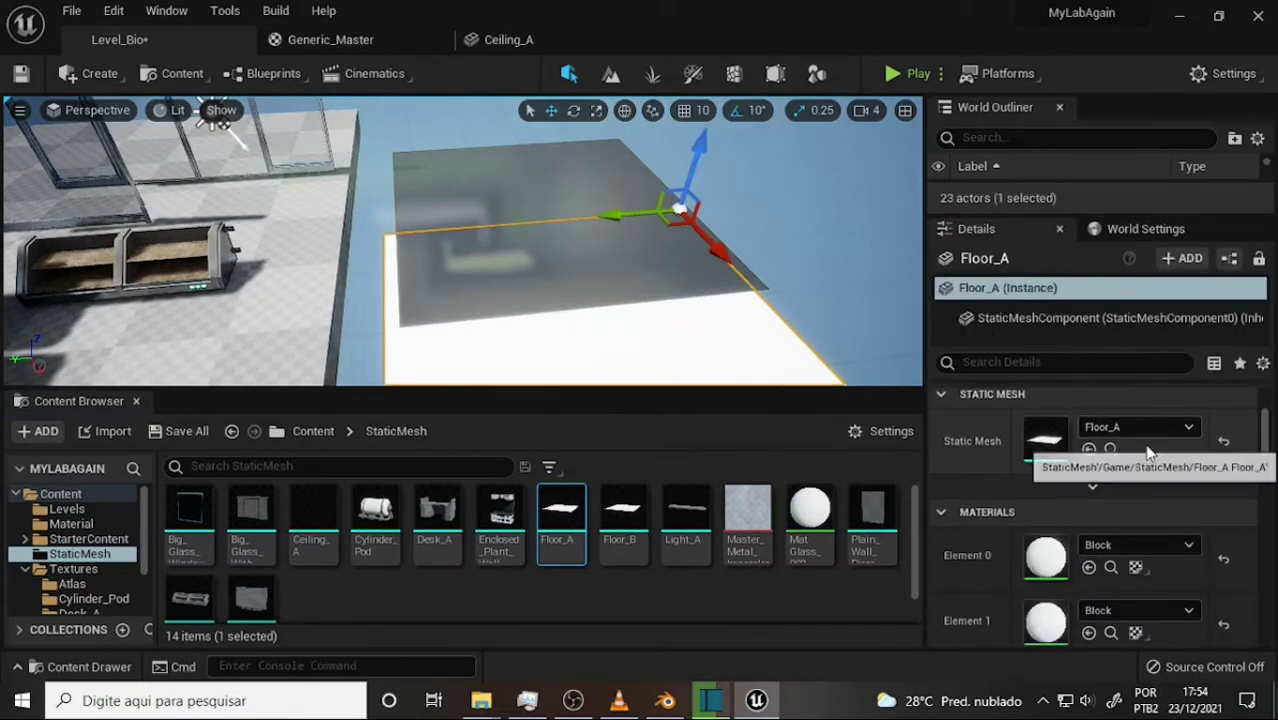
{"action": "scroll", "coordinate": [1150, 453], "scroll_direction": "up", "scroll_amount": 3}
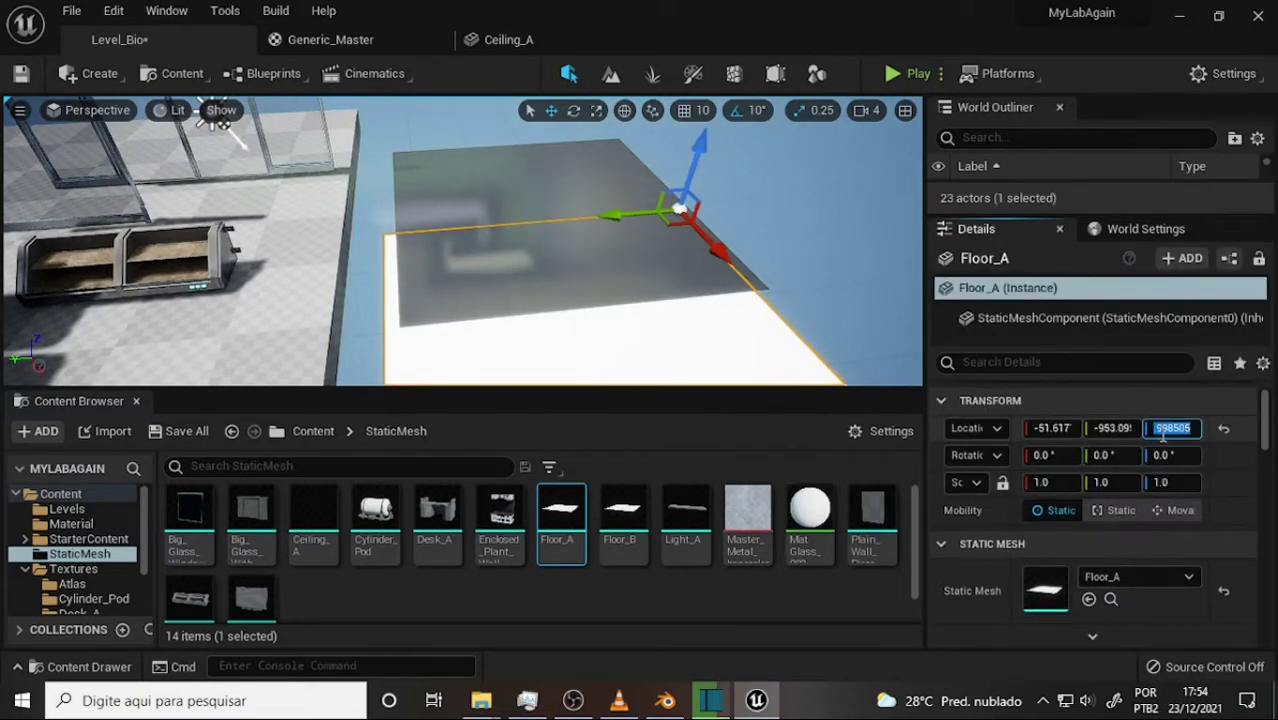
{"action": "left_click", "coordinate": [1162, 428]}
{"action": "type", "text": "20"}
{"action": "key", "text": "Return"}
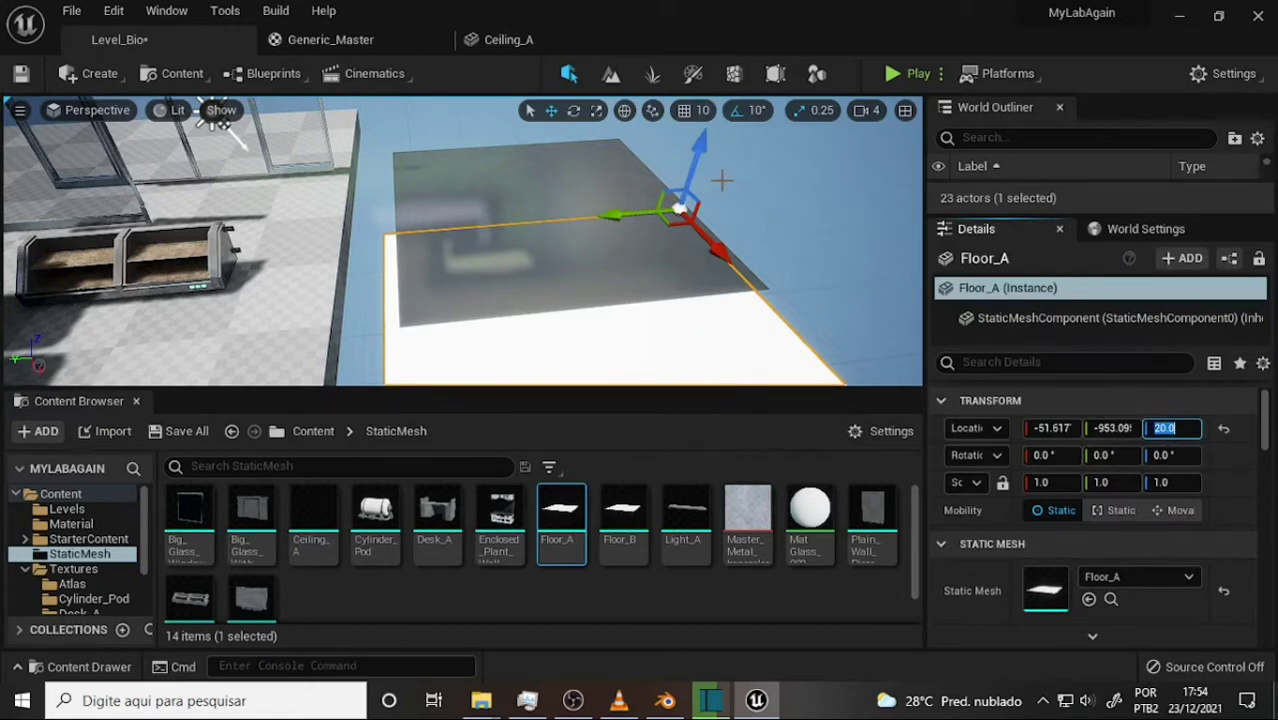
{"action": "left_click_drag", "start_coordinate": [727, 259], "coordinate": [800, 345]}
{"action": "left_click_drag", "start_coordinate": [718, 315], "coordinate": [720, 304]}
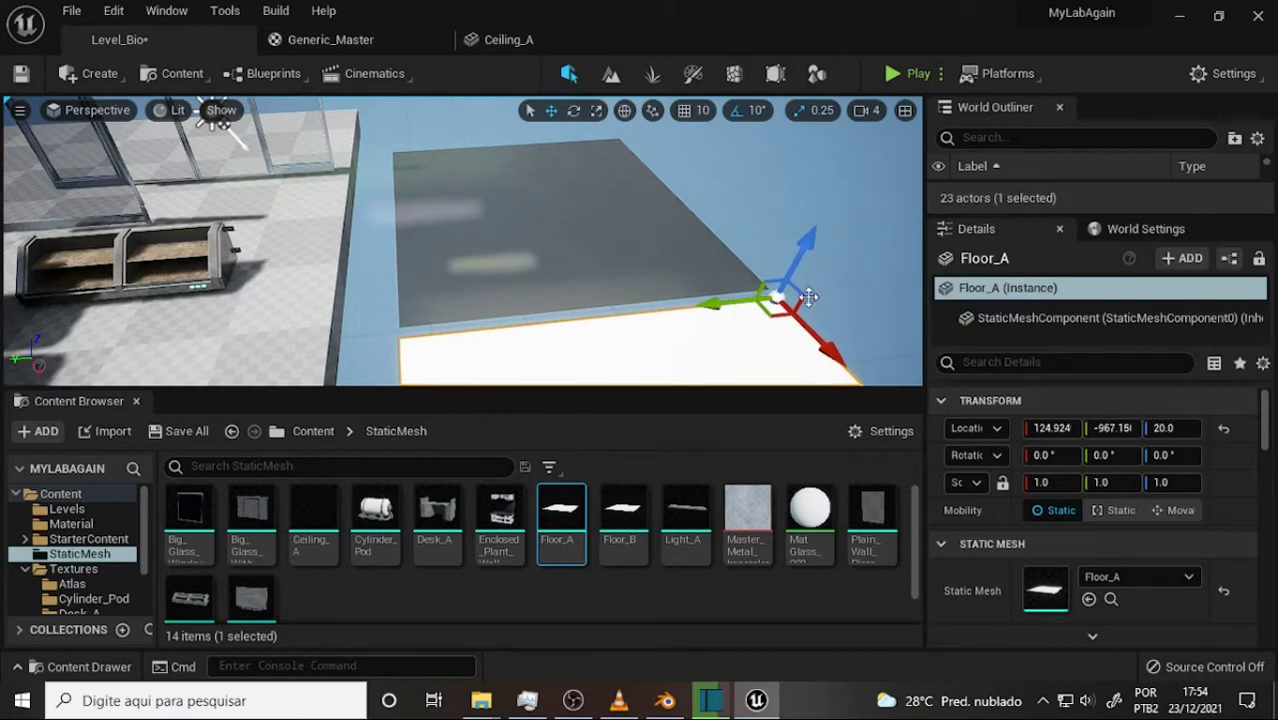
{"action": "scroll", "coordinate": [805, 294], "scroll_direction": "down", "scroll_amount": 2}
{"action": "scroll", "coordinate": [797, 292], "scroll_direction": "down", "scroll_amount": 2}
Step: Select Ceiling_A and retype its Location X to 100 and Location Y to about -950
{"action": "left_click", "coordinate": [650, 240]}
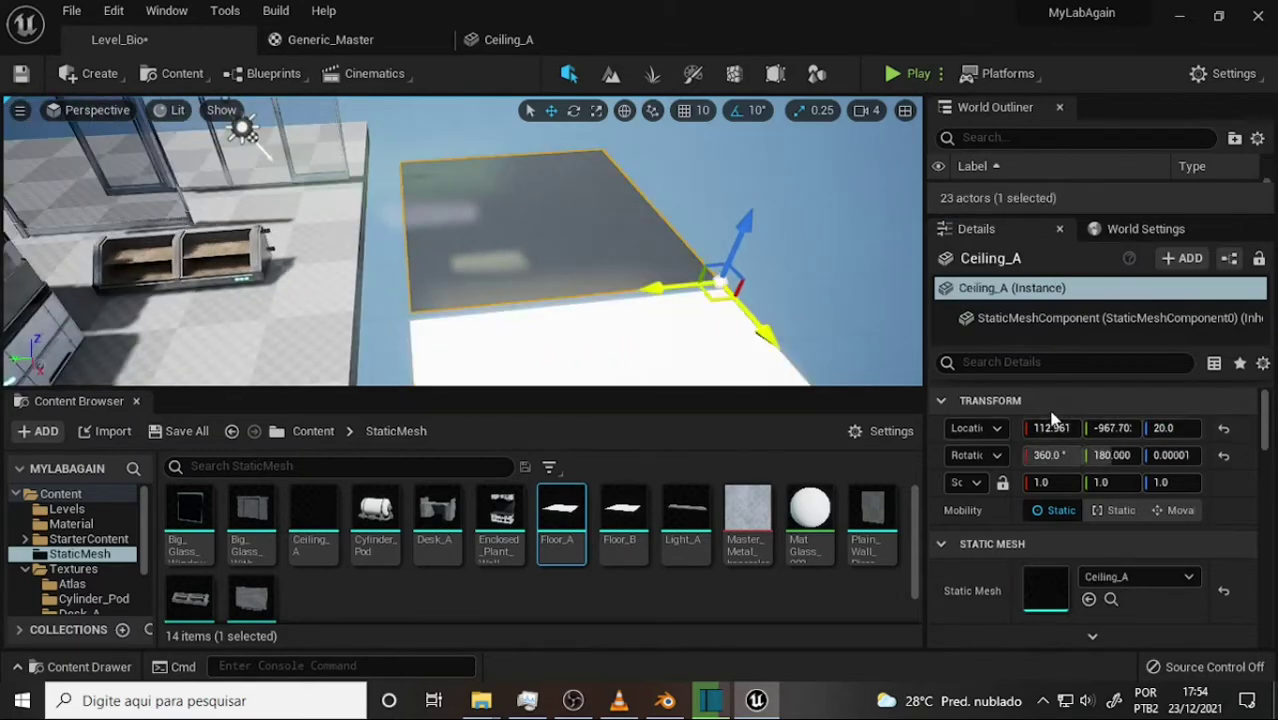
{"action": "left_click", "coordinate": [1053, 428]}
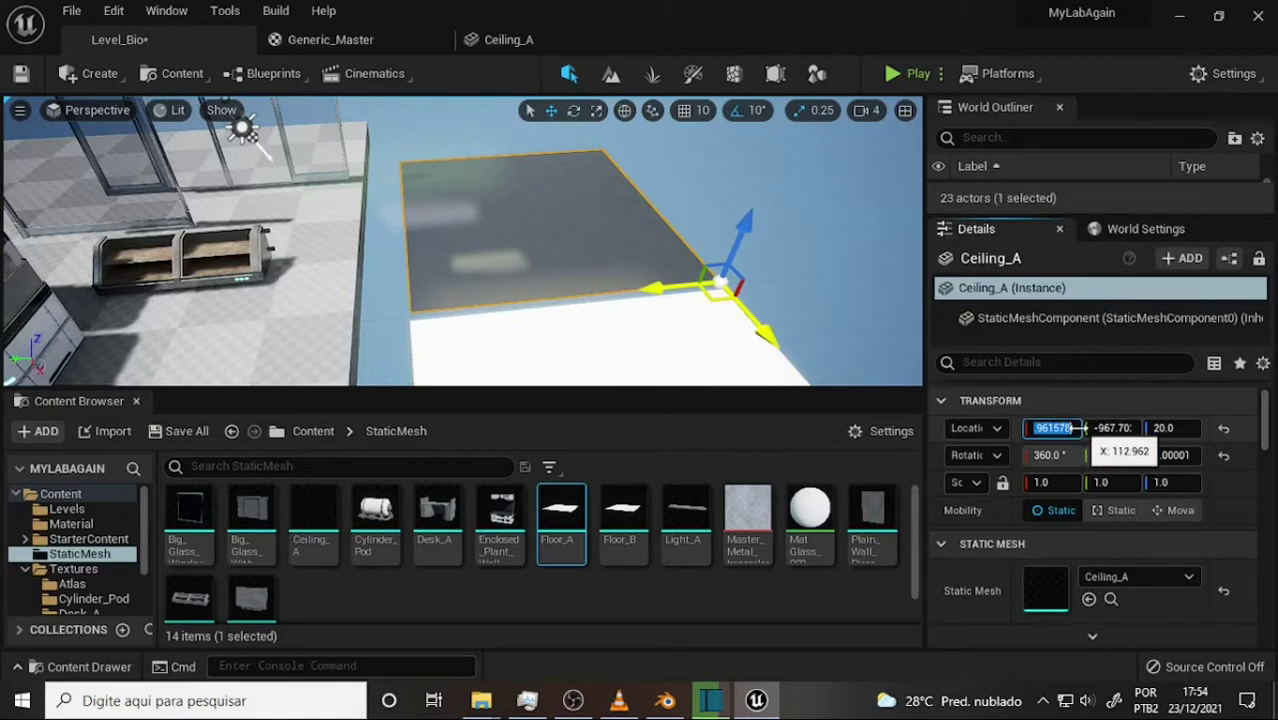
{"action": "type", "text": "100"}
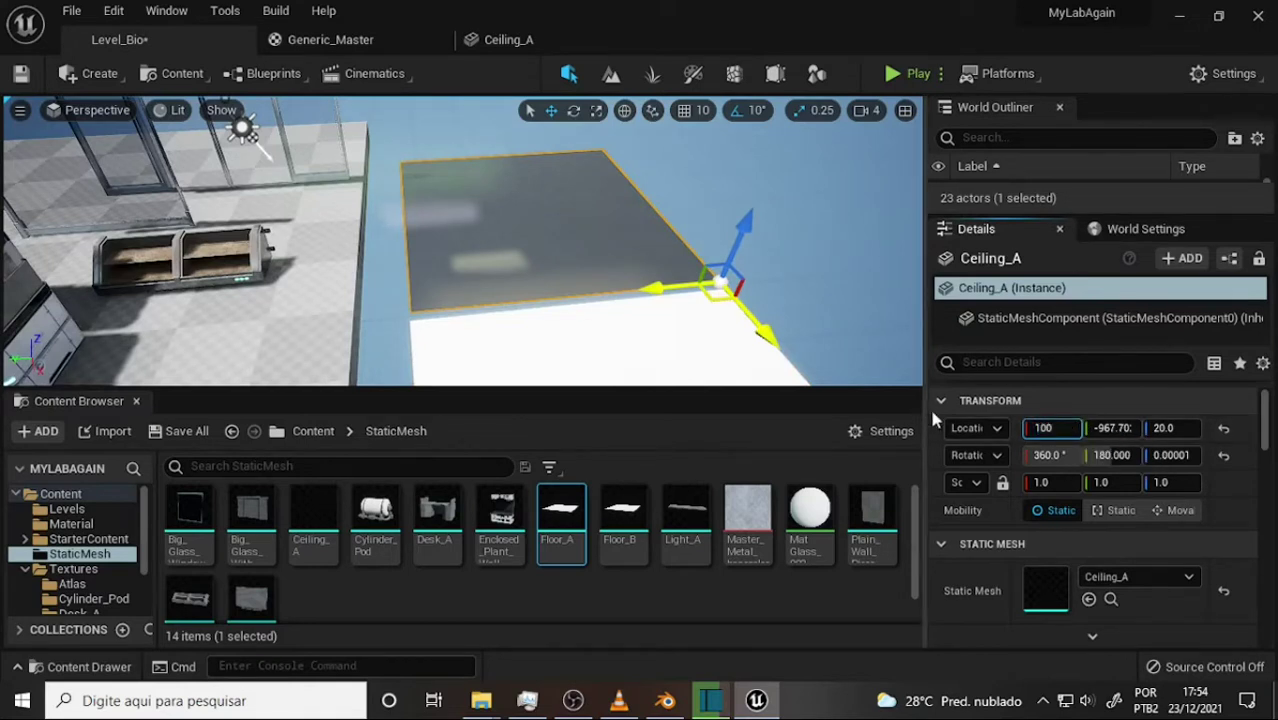
{"action": "key", "text": "Return"}
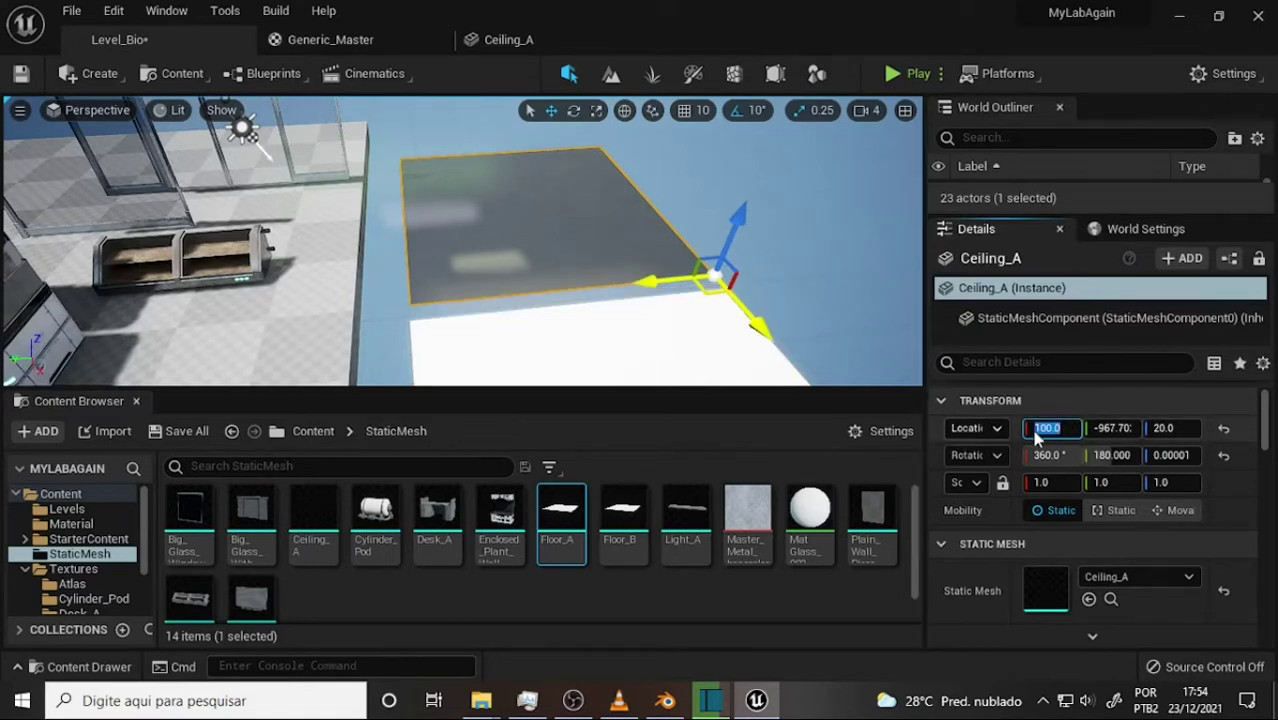
{"action": "left_click", "coordinate": [1128, 428]}
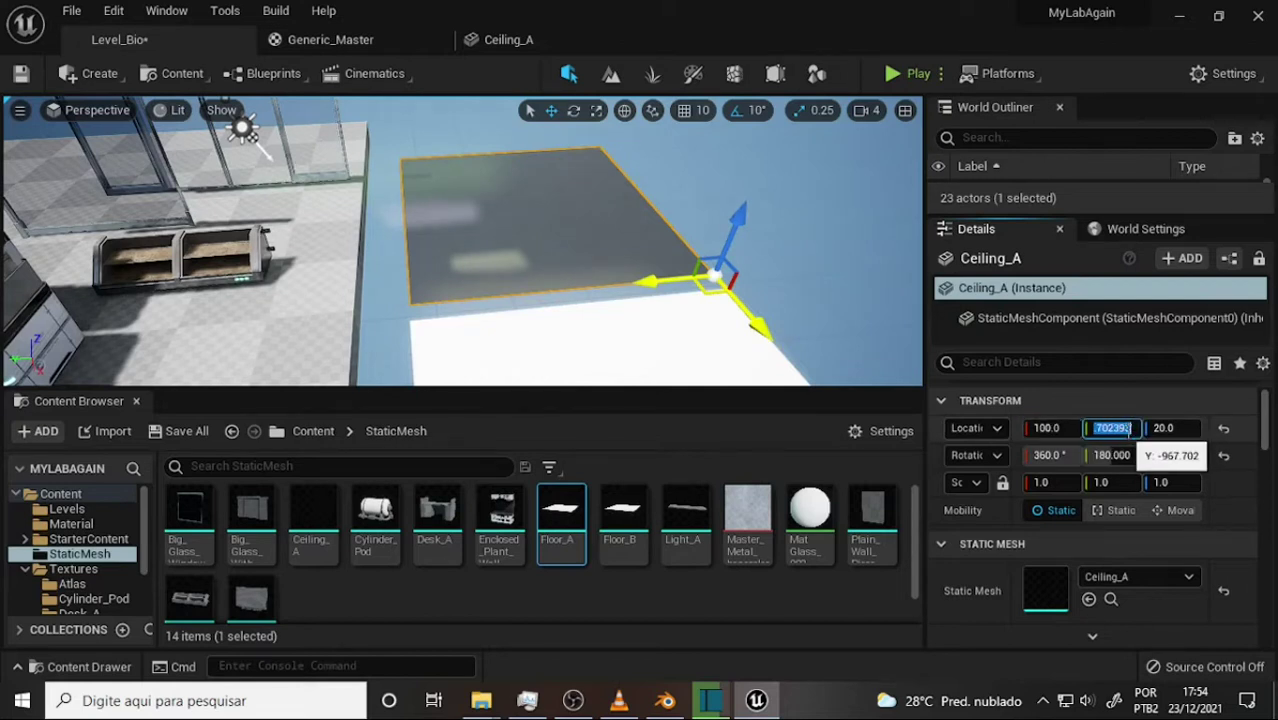
{"action": "key", "text": "shift+Home"}
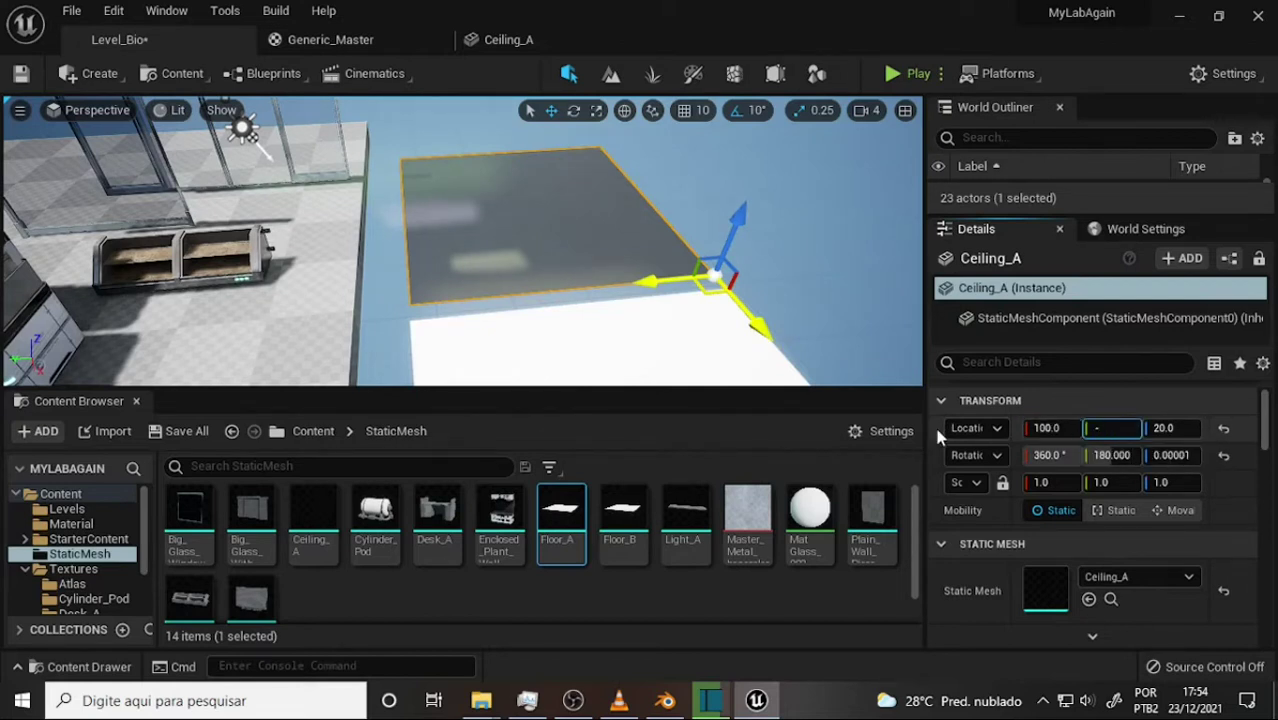
{"action": "key", "text": "Return"}
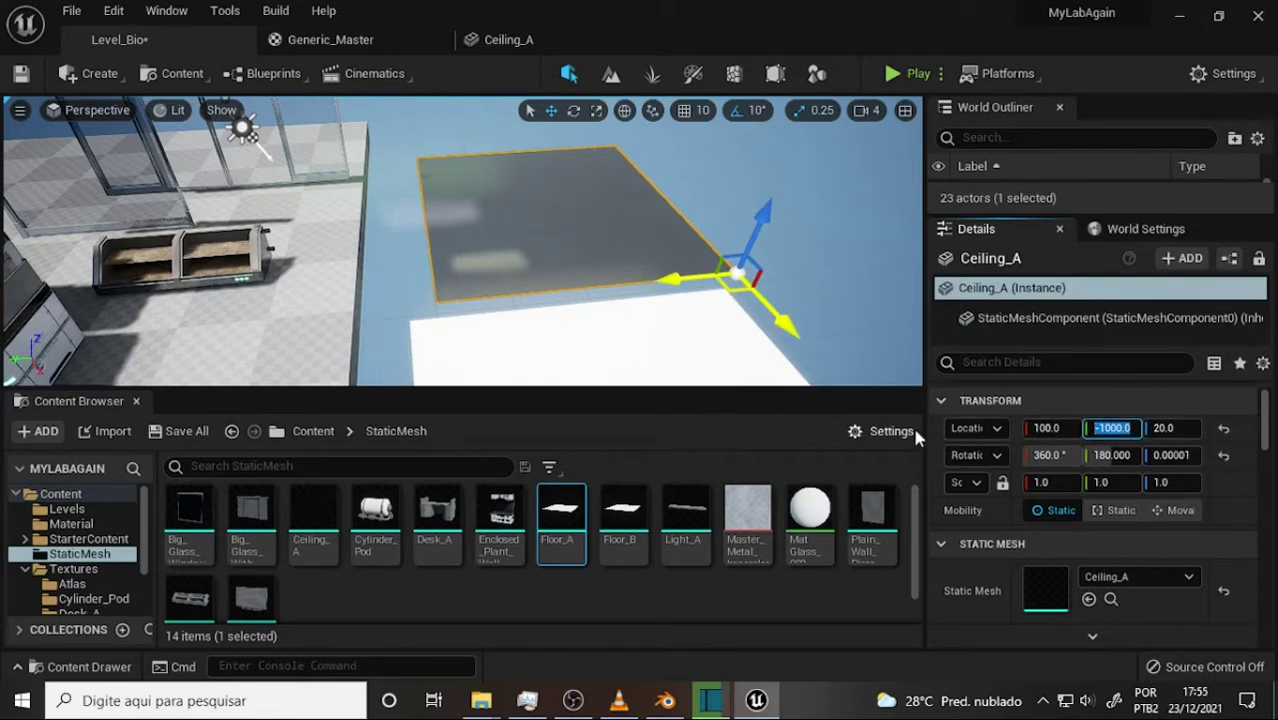
{"action": "type", "text": "900"}
{"action": "key", "text": "Return"}
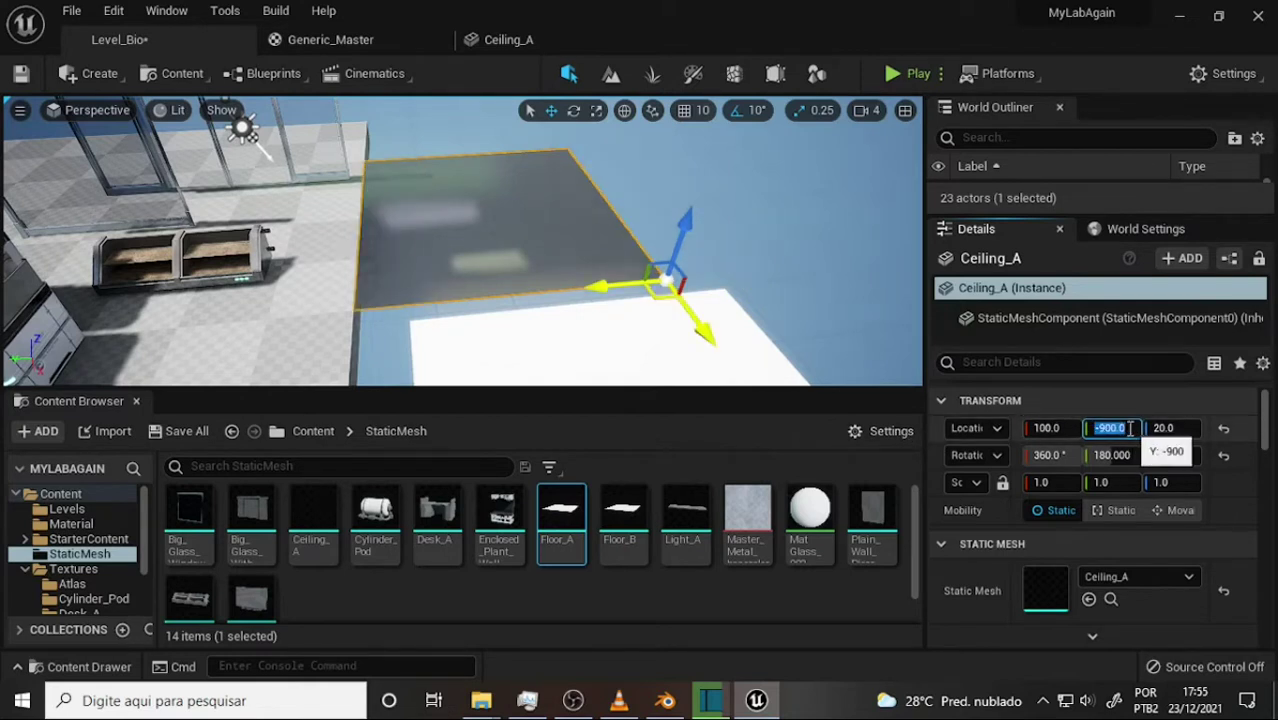
{"action": "left_click_drag", "start_coordinate": [1131, 428], "coordinate": [1105, 429]}
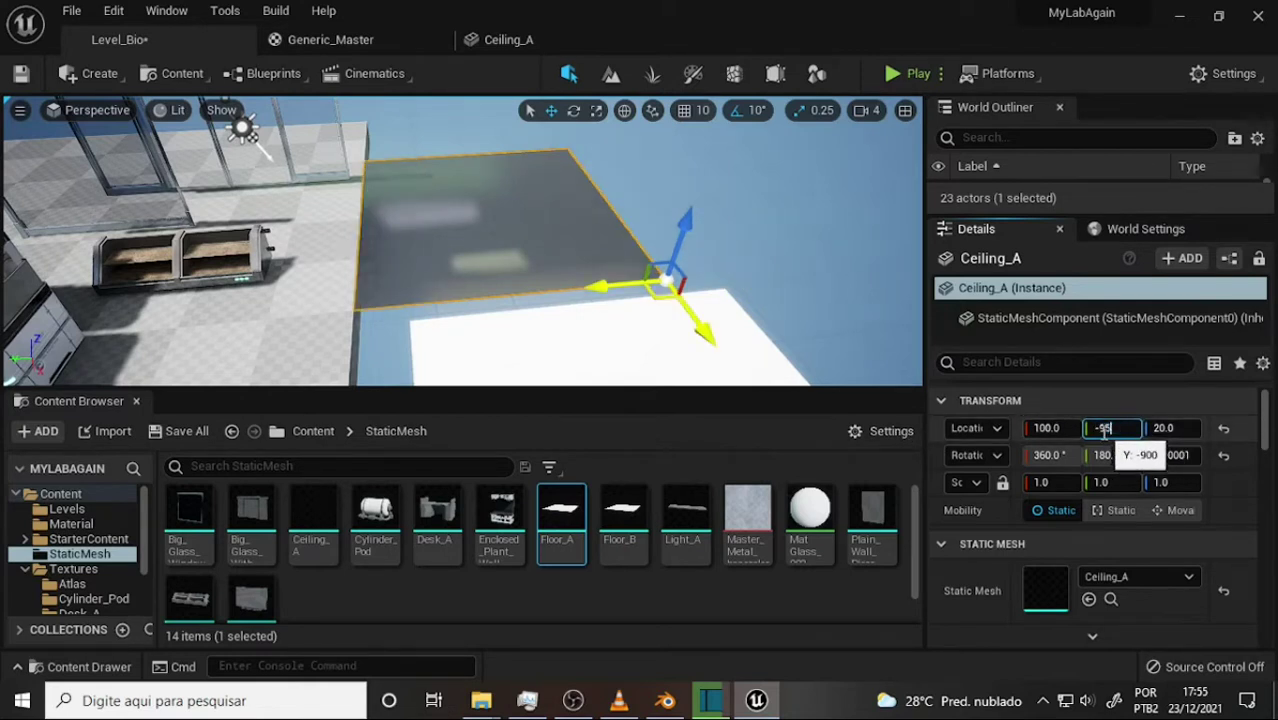
{"action": "type", "text": "0"}
{"action": "key", "text": "Return"}
Step: Select the Floor_A tile and set its Location Y to -950
{"action": "left_click", "coordinate": [725, 340]}
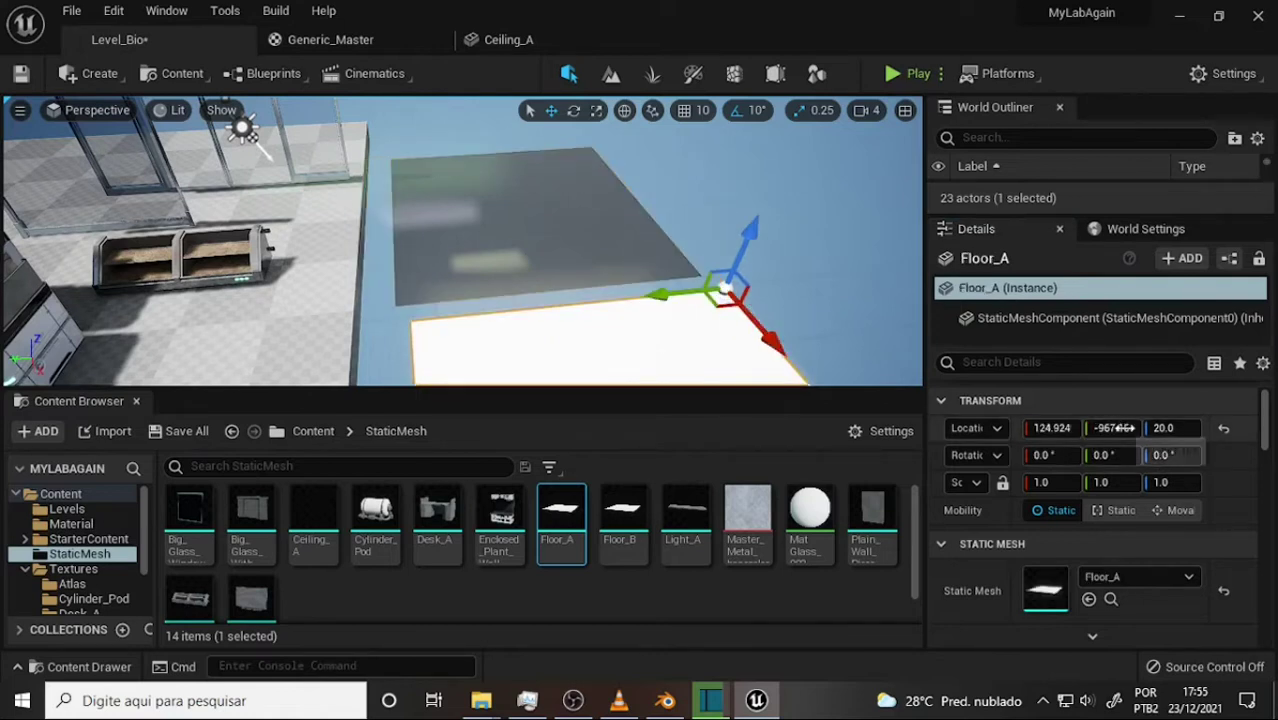
{"action": "left_click", "coordinate": [1125, 428]}
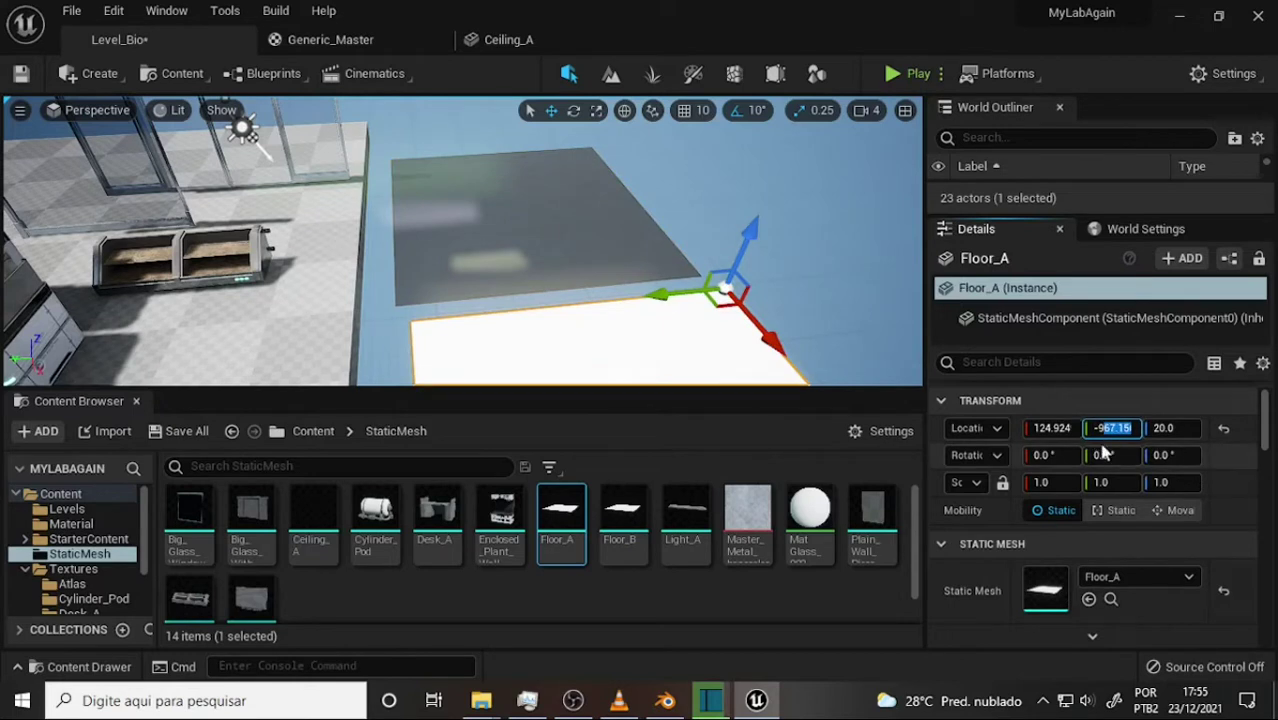
{"action": "type", "text": "-950"}
{"action": "key", "text": "Return"}
Step: Set Floor_A's Location X to 120, then deselect it and zoom out
{"action": "left_click", "coordinate": [1060, 428]}
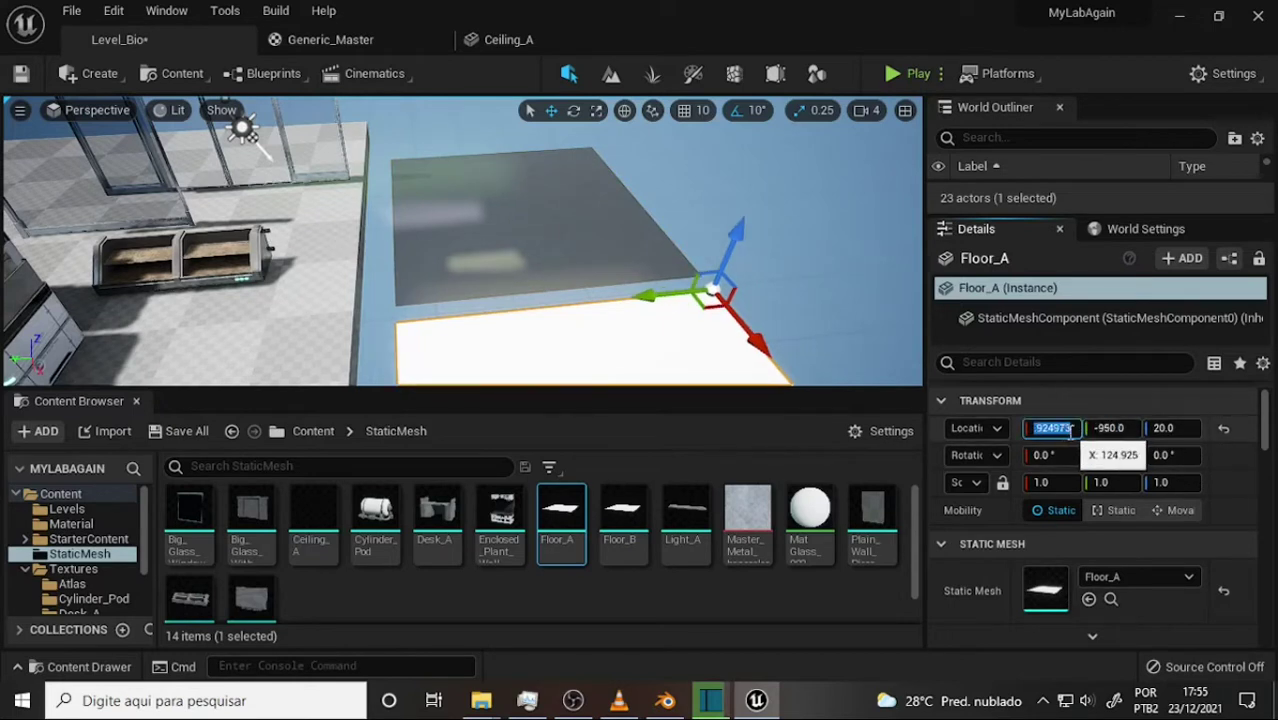
{"action": "type", "text": "100"}
{"action": "key", "text": "Return"}
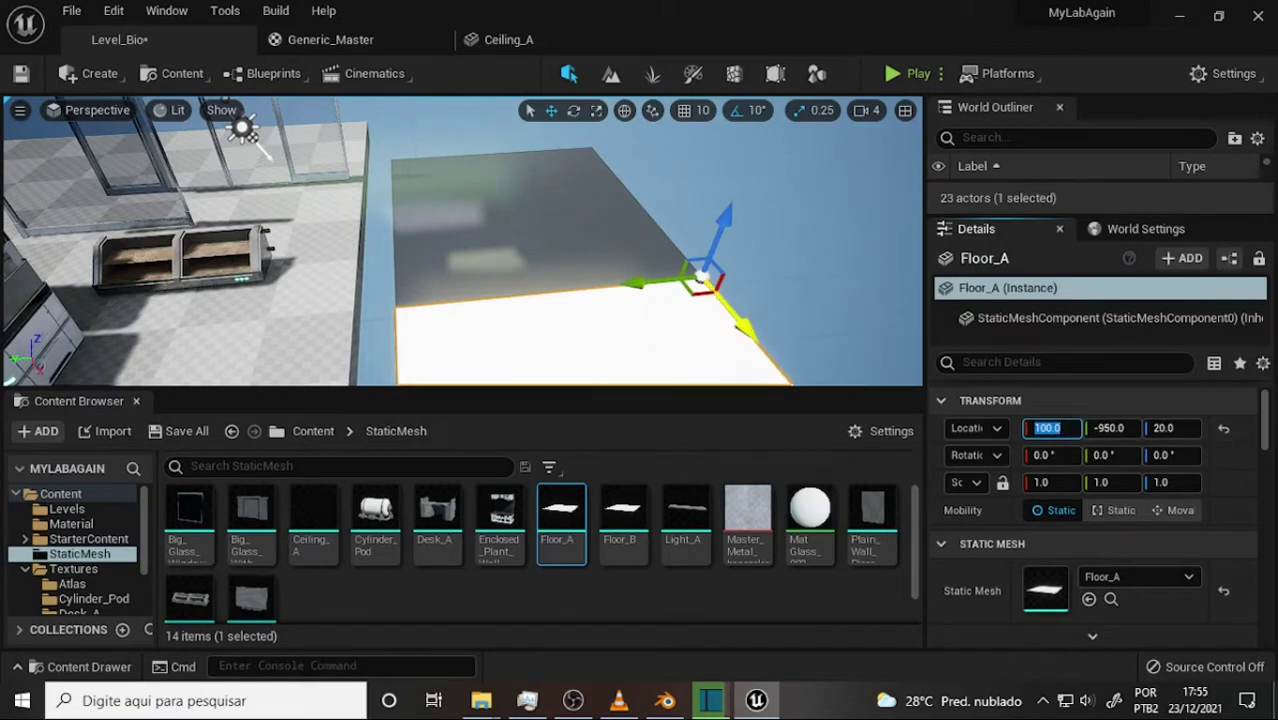
{"action": "left_click_drag", "start_coordinate": [1040, 428], "coordinate": [1050, 428]}
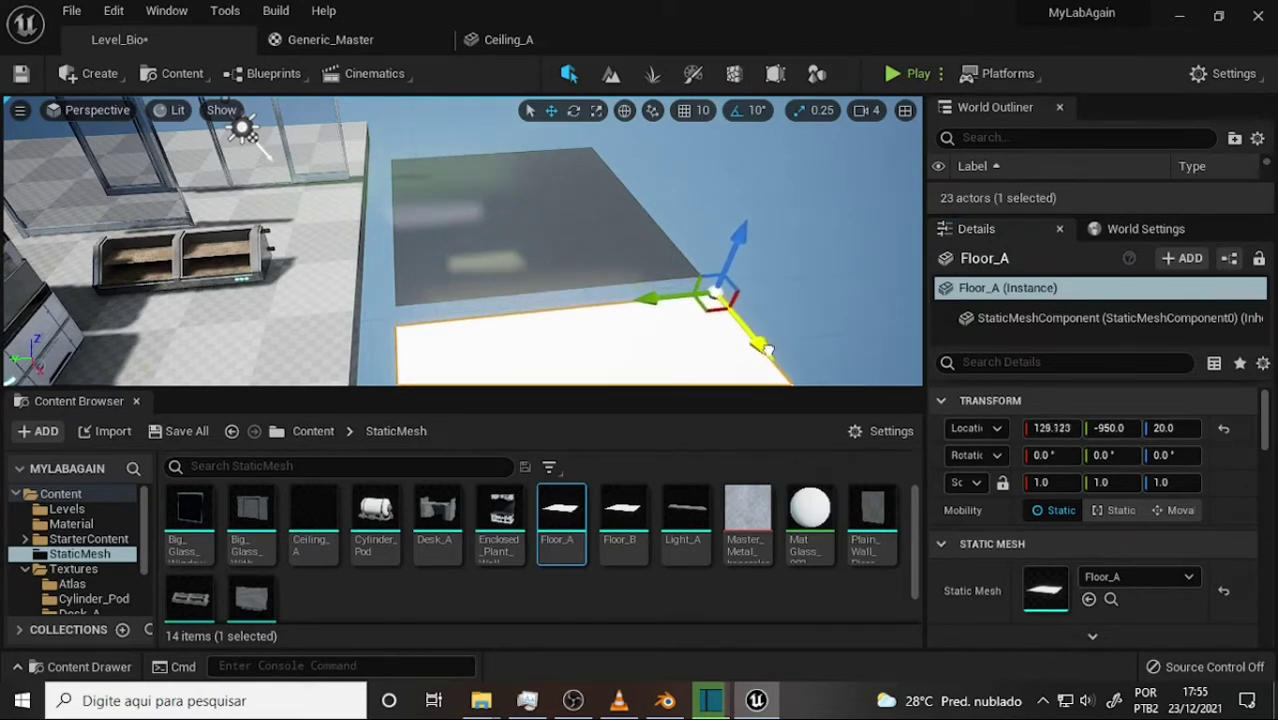
{"action": "left_click", "coordinate": [1050, 428]}
{"action": "type", "text": "12"}
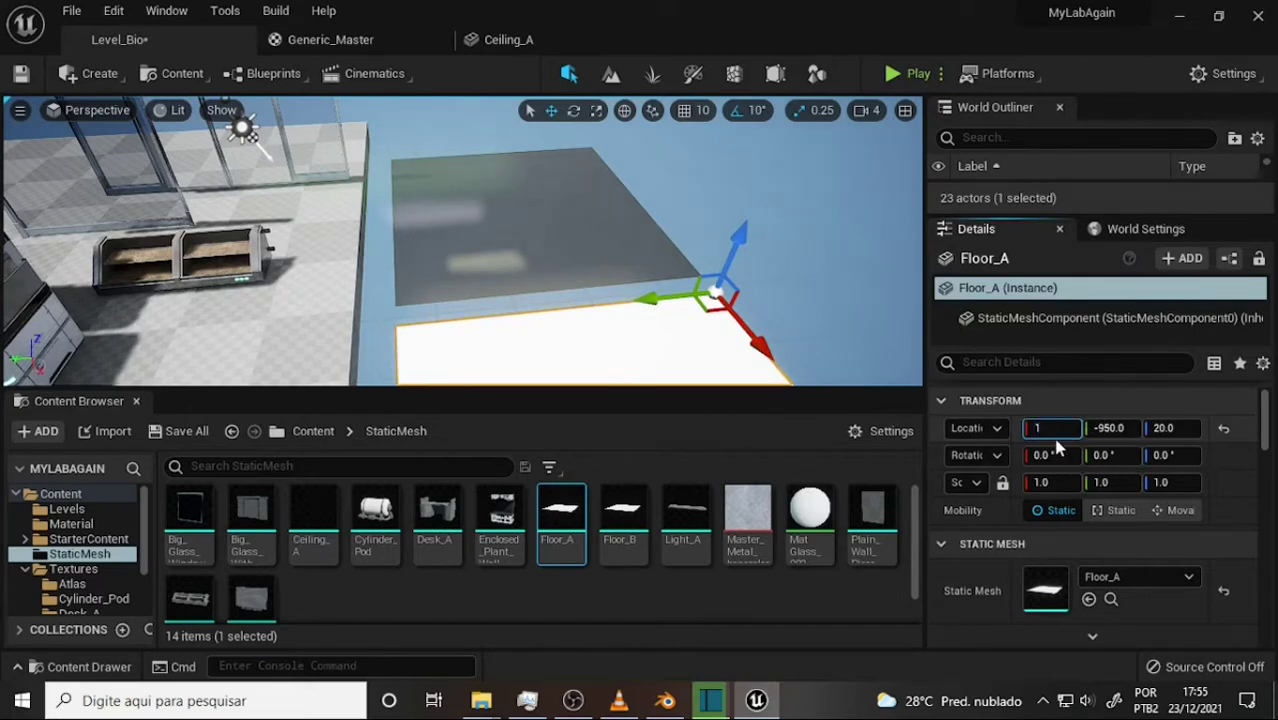
{"action": "type", "text": "0.0"}
{"action": "key", "text": "Return"}
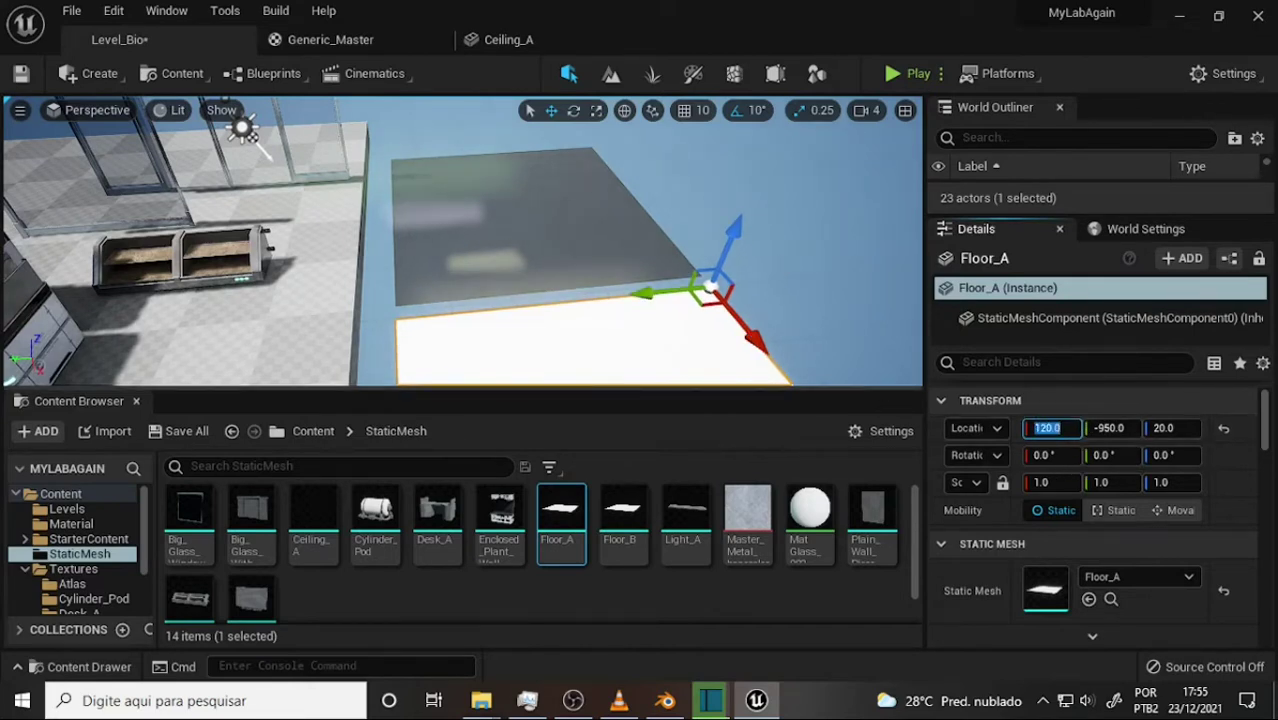
{"action": "left_click", "coordinate": [773, 249]}
{"action": "scroll", "coordinate": [773, 249], "scroll_direction": "down", "scroll_amount": 5}
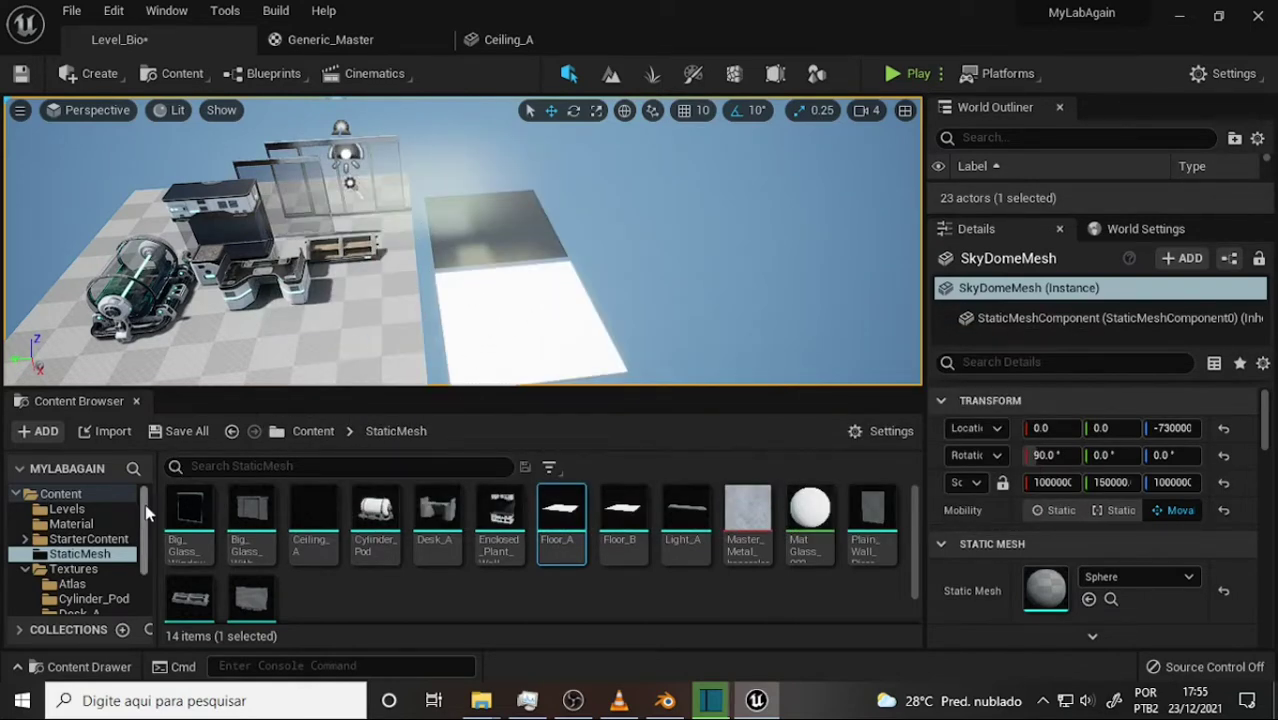
Step: Drag MI_Metal_Painted_Dark from the Material folder onto the white Floor_A tile
{"action": "mouse_move", "coordinate": [145, 513]}
{"action": "left_mouse_down"}
{"action": "mouse_move", "coordinate": [140, 560]}
{"action": "mouse_move", "coordinate": [140, 510]}
{"action": "left_mouse_up"}
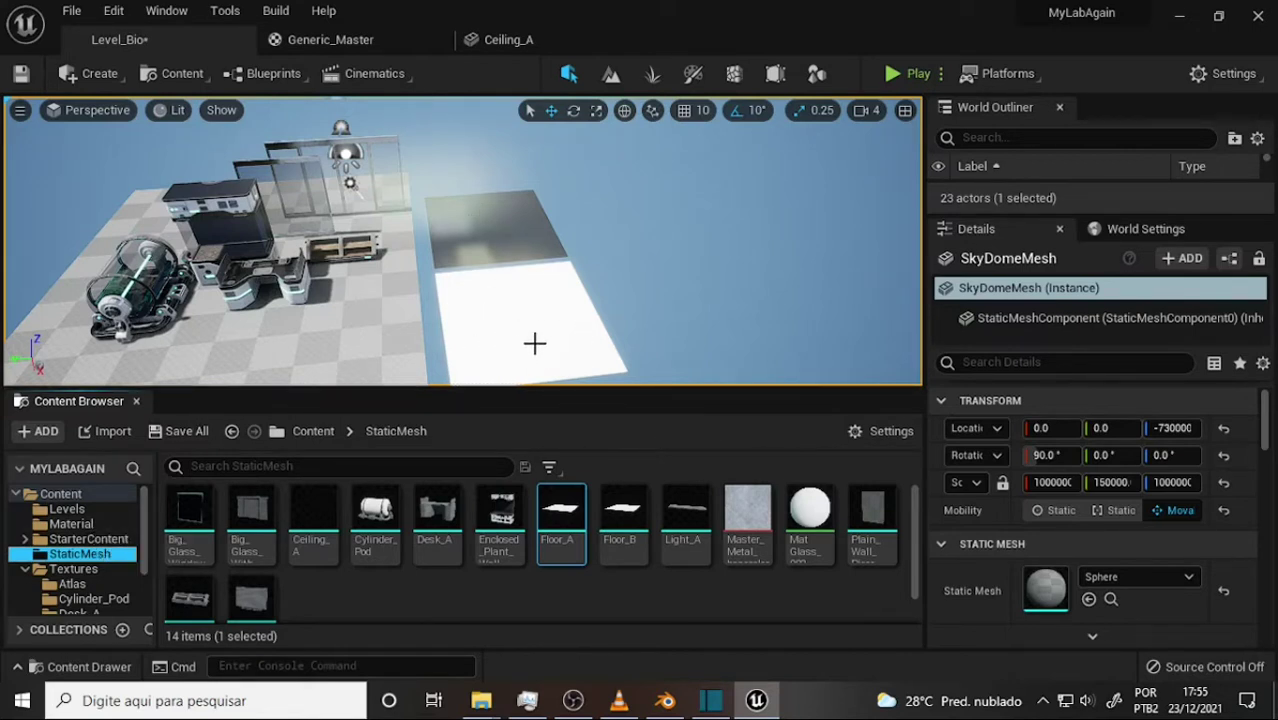
{"action": "left_click", "coordinate": [70, 524]}
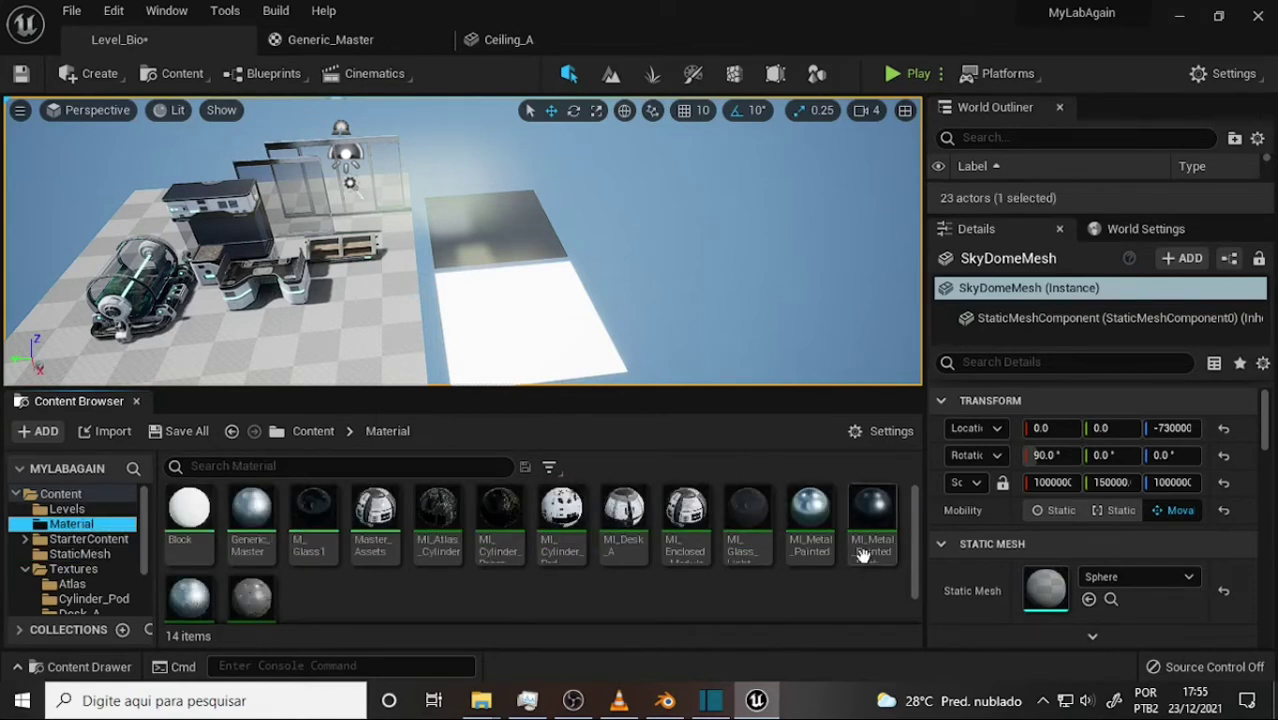
{"action": "mouse_move", "coordinate": [868, 525]}
{"action": "left_mouse_down"}
{"action": "mouse_move", "coordinate": [632, 357]}
{"action": "mouse_move", "coordinate": [531, 340]}
{"action": "left_mouse_up"}
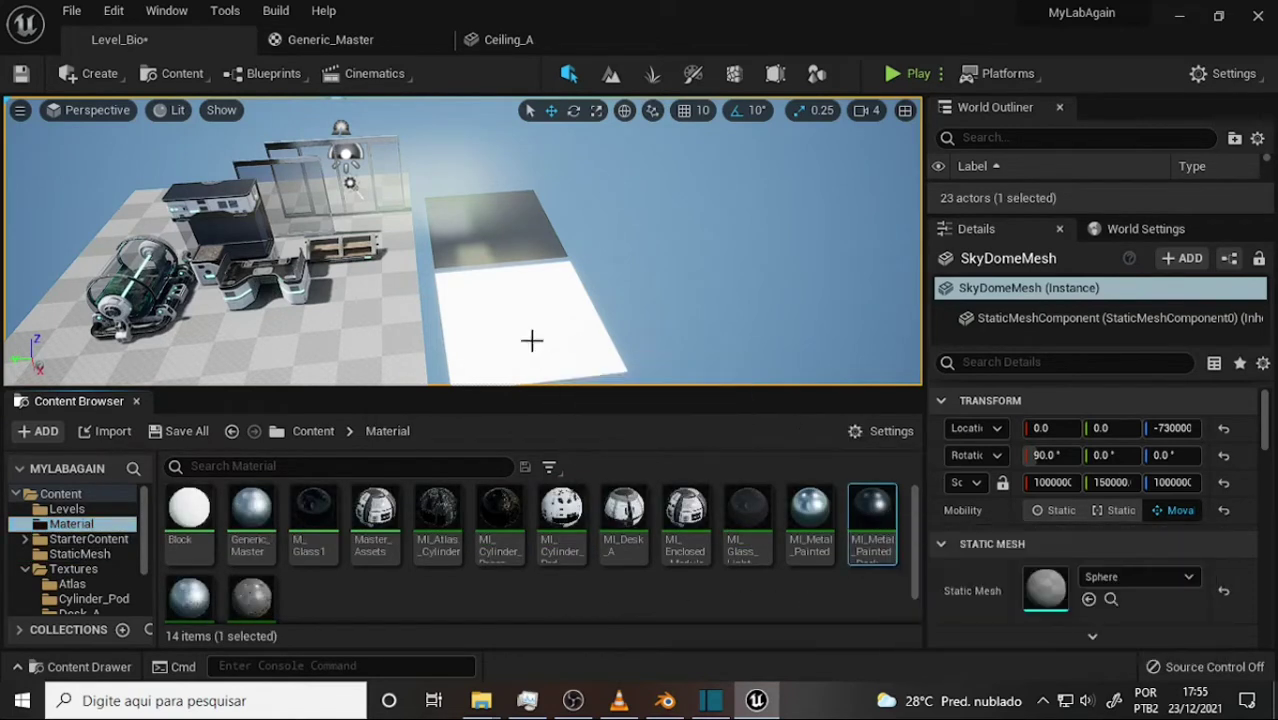
{"action": "scroll", "coordinate": [641, 300], "scroll_direction": "up", "scroll_amount": 1}
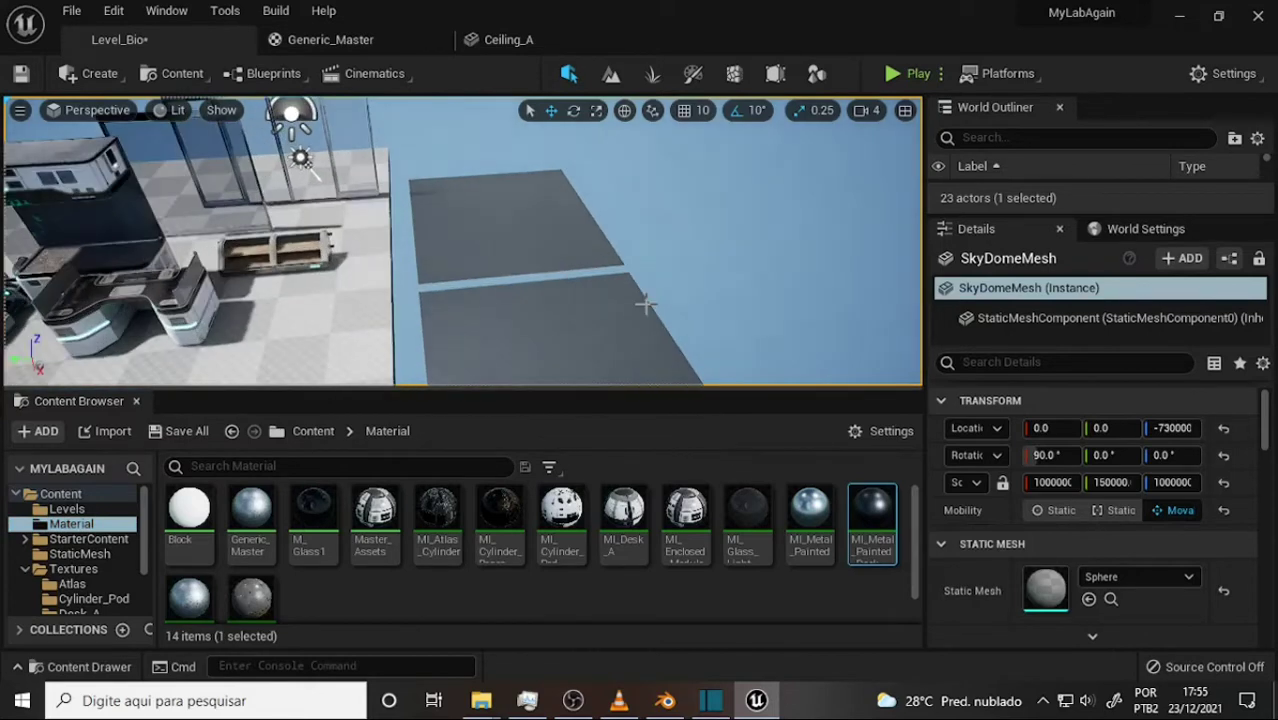
{"action": "scroll", "coordinate": [641, 300], "scroll_direction": "up", "scroll_amount": 1}
{"action": "scroll", "coordinate": [641, 300], "scroll_direction": "up", "scroll_amount": 1}
{"action": "scroll", "coordinate": [641, 300], "scroll_direction": "down", "scroll_amount": 2}
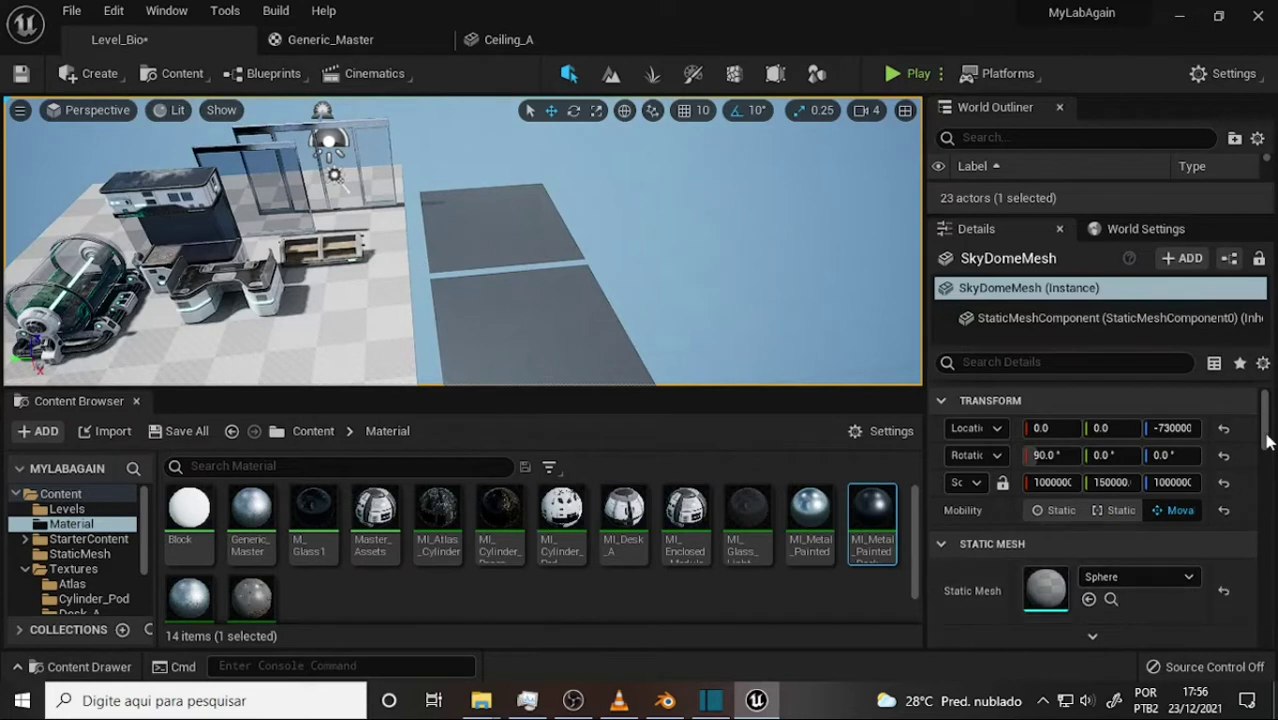
{"action": "mouse_move", "coordinate": [1265, 427]}
{"action": "left_mouse_down"}
{"action": "mouse_move", "coordinate": [1270, 450]}
{"action": "mouse_move", "coordinate": [1262, 403]}
{"action": "left_mouse_up"}
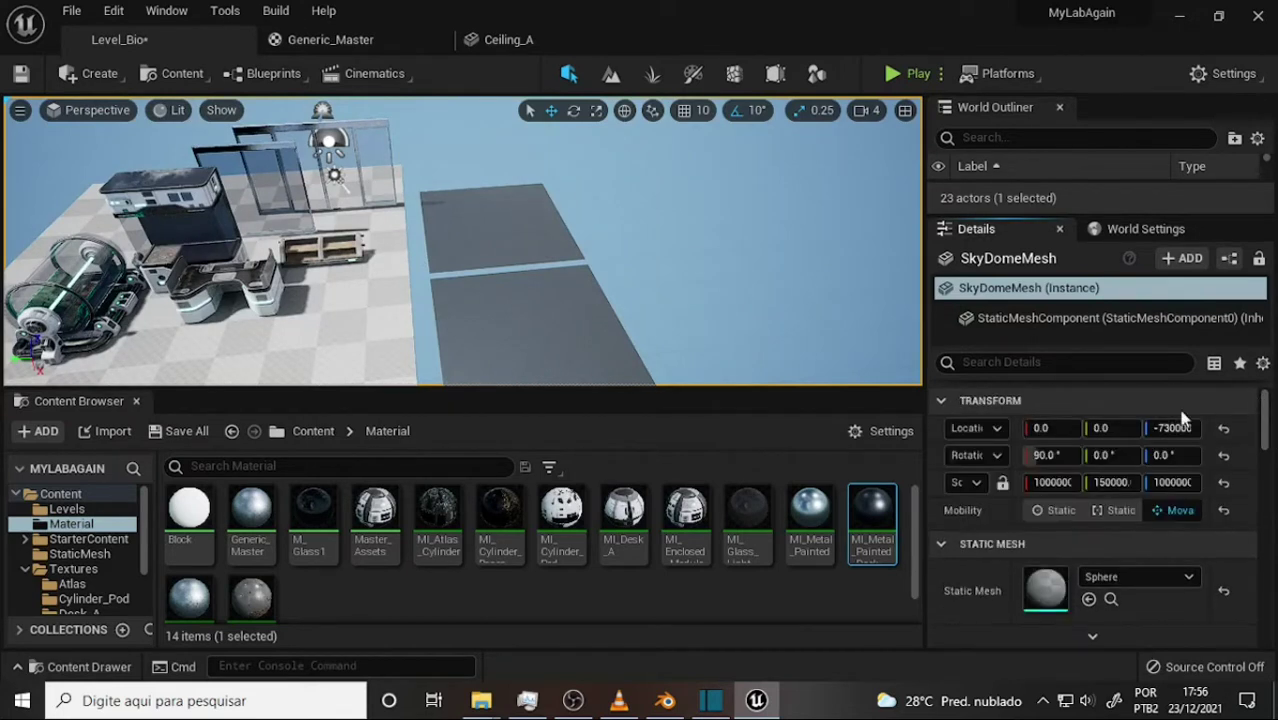
Step: Set Floor_A's Element 0 material to MI_Metal_Painted_Dark and view the tile from above
{"action": "left_click", "coordinate": [550, 332]}
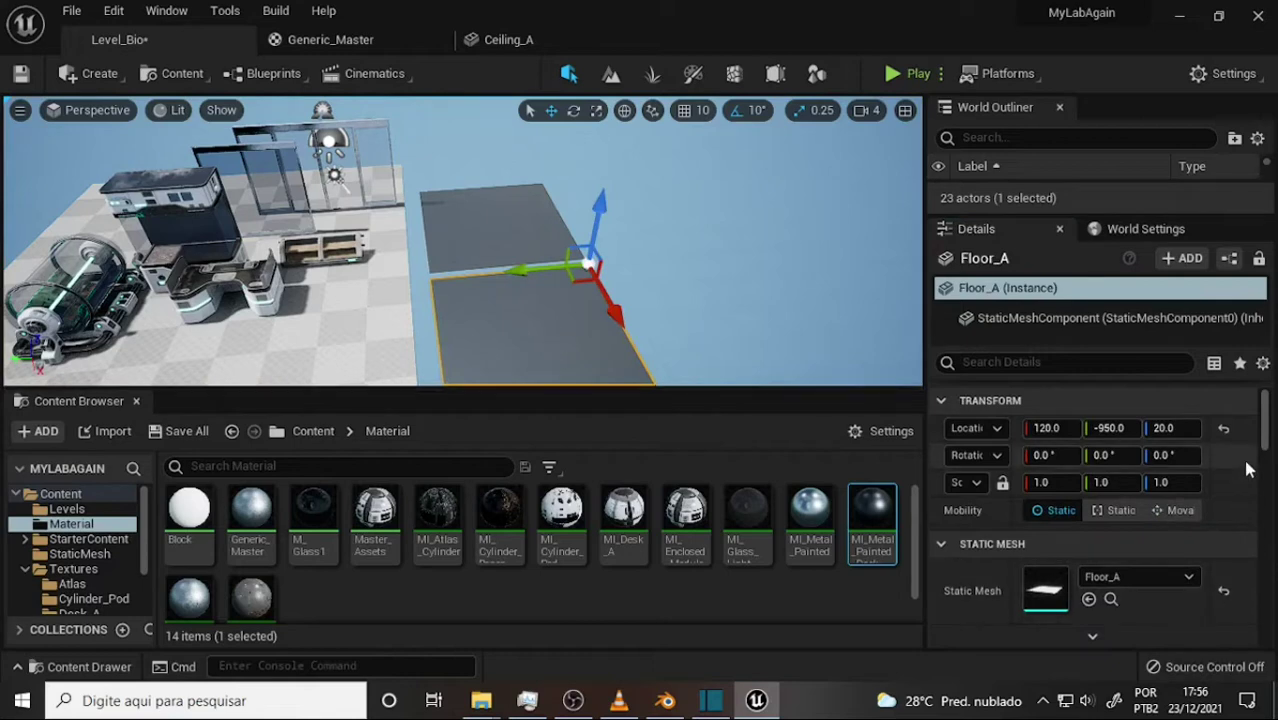
{"action": "left_click_drag", "start_coordinate": [1264, 417], "coordinate": [1262, 455]}
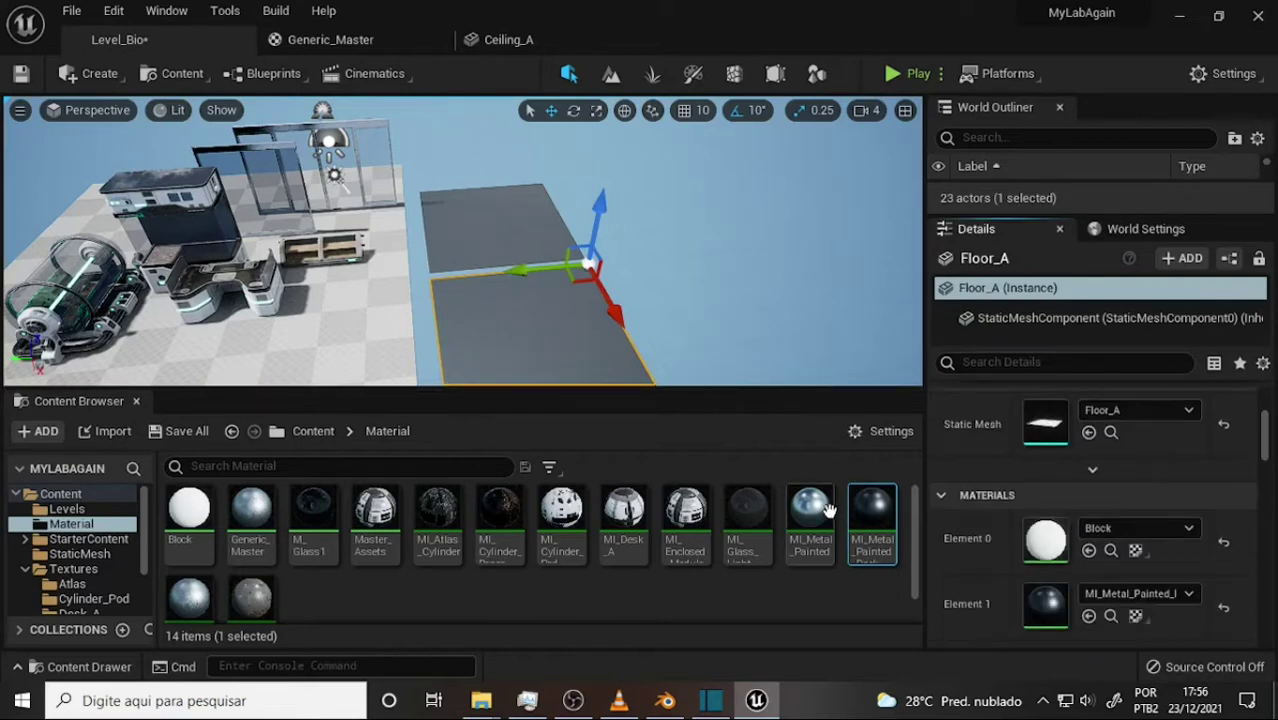
{"action": "left_click_drag", "start_coordinate": [872, 522], "coordinate": [1045, 540]}
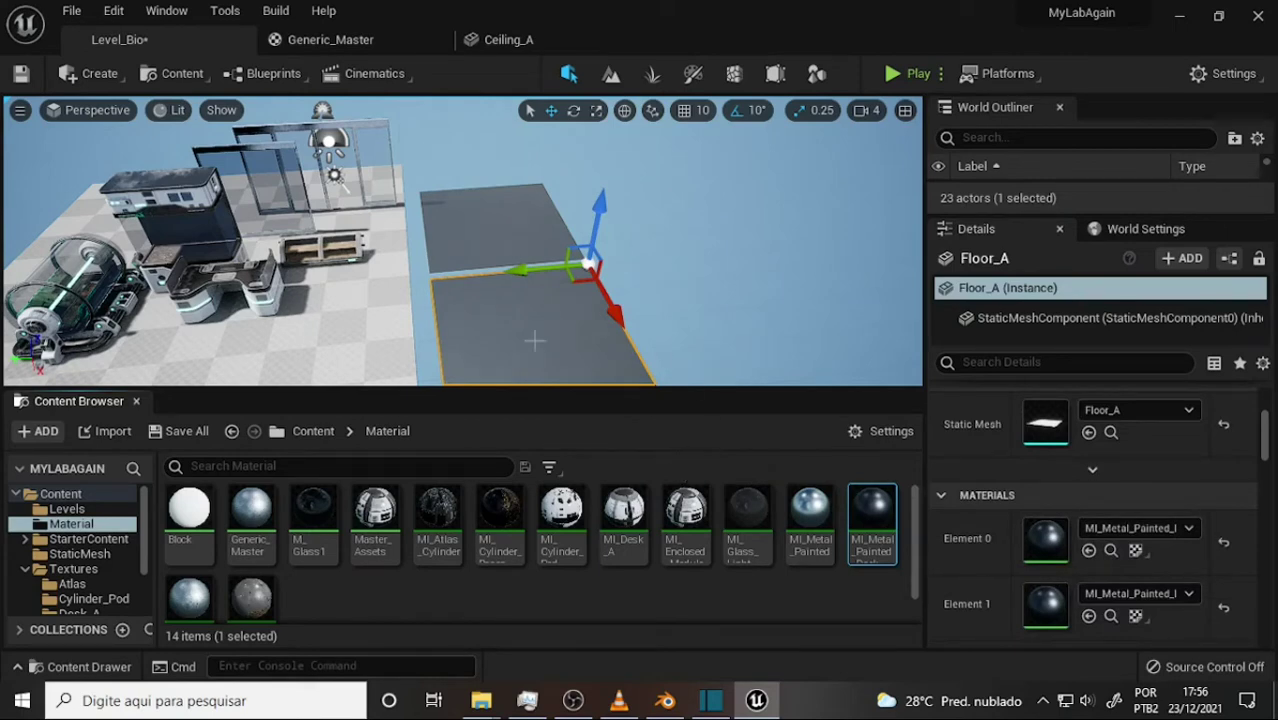
{"action": "scroll", "coordinate": [613, 310], "scroll_direction": "up", "scroll_amount": 5}
{"action": "scroll", "coordinate": [610, 305], "scroll_direction": "up", "scroll_amount": 3}
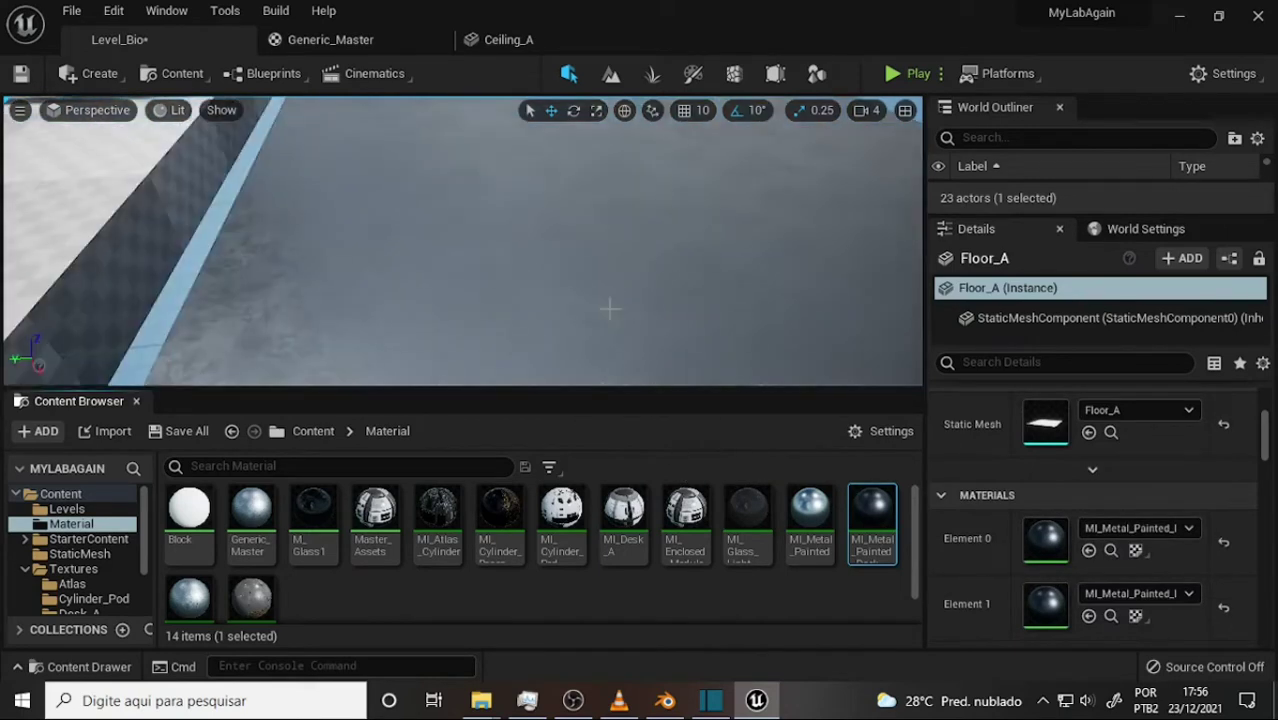
{"action": "scroll", "coordinate": [620, 300], "scroll_direction": "down", "scroll_amount": 3}
{"action": "scroll", "coordinate": [627, 298], "scroll_direction": "up", "scroll_amount": 1}
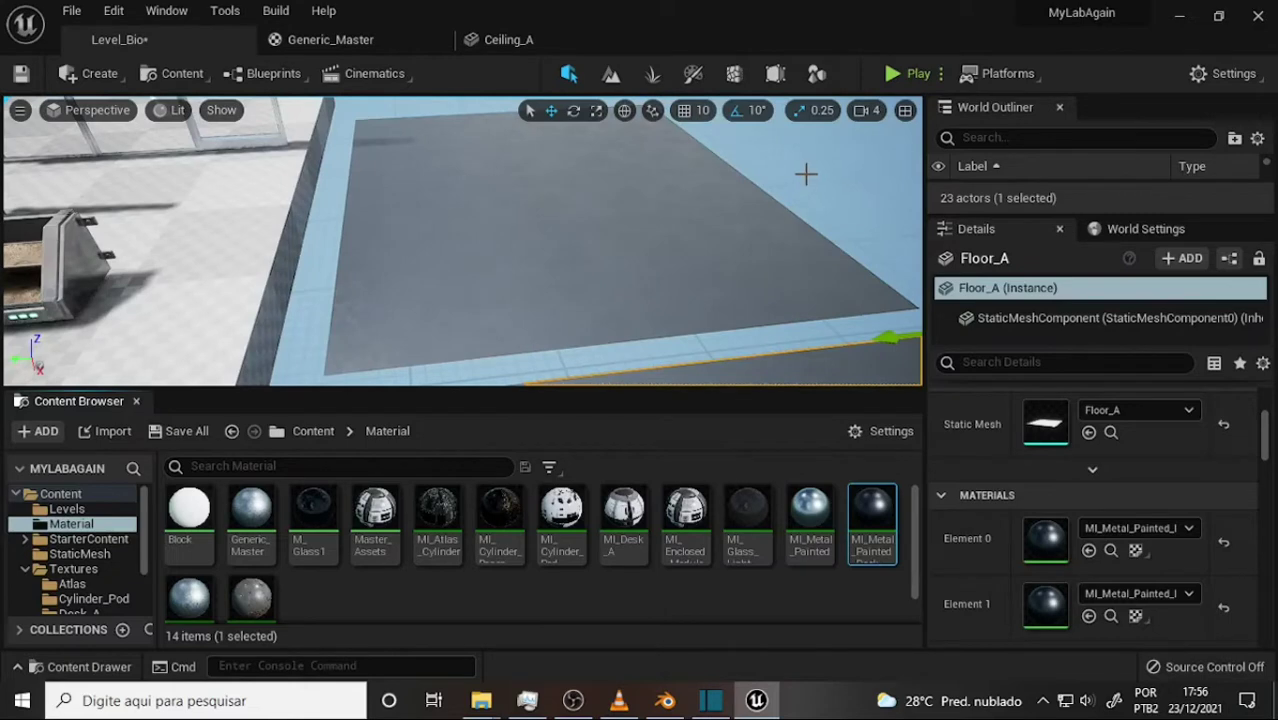
{"action": "right_click_drag", "start_coordinate": [806, 174], "coordinate": [760, 220]}
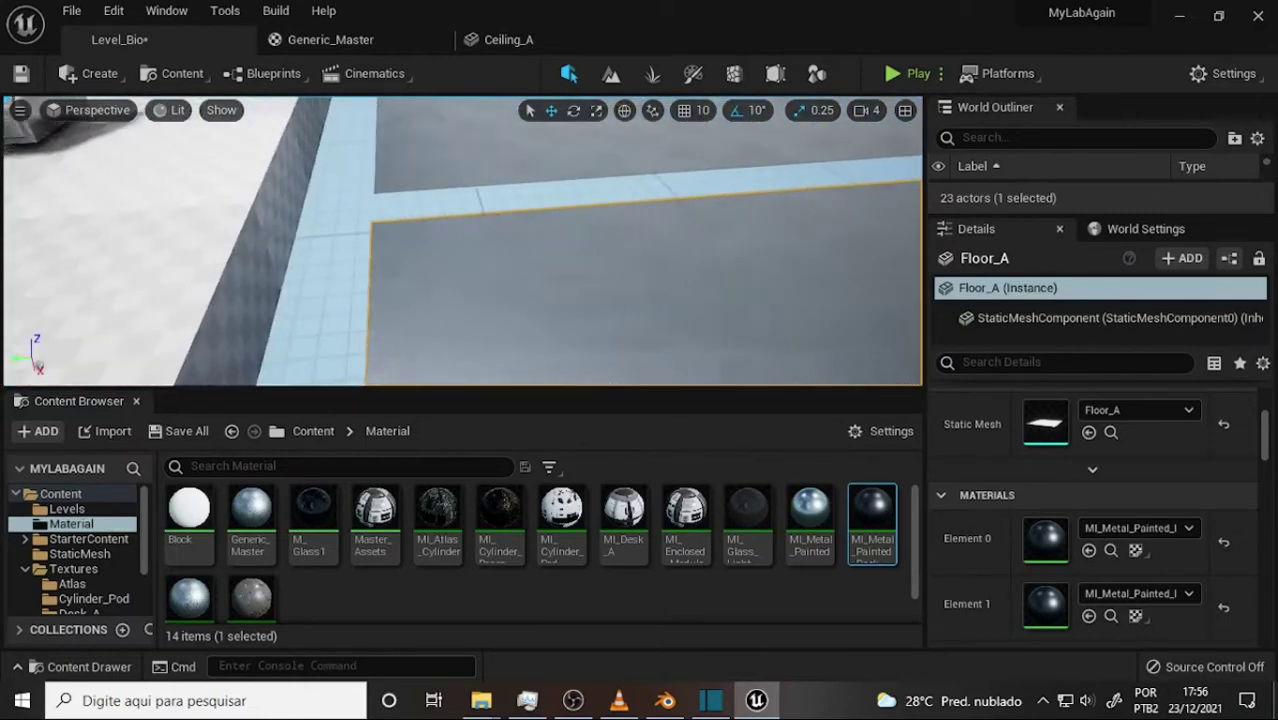
{"action": "right_click_drag", "start_coordinate": [760, 220], "coordinate": [665, 230]}
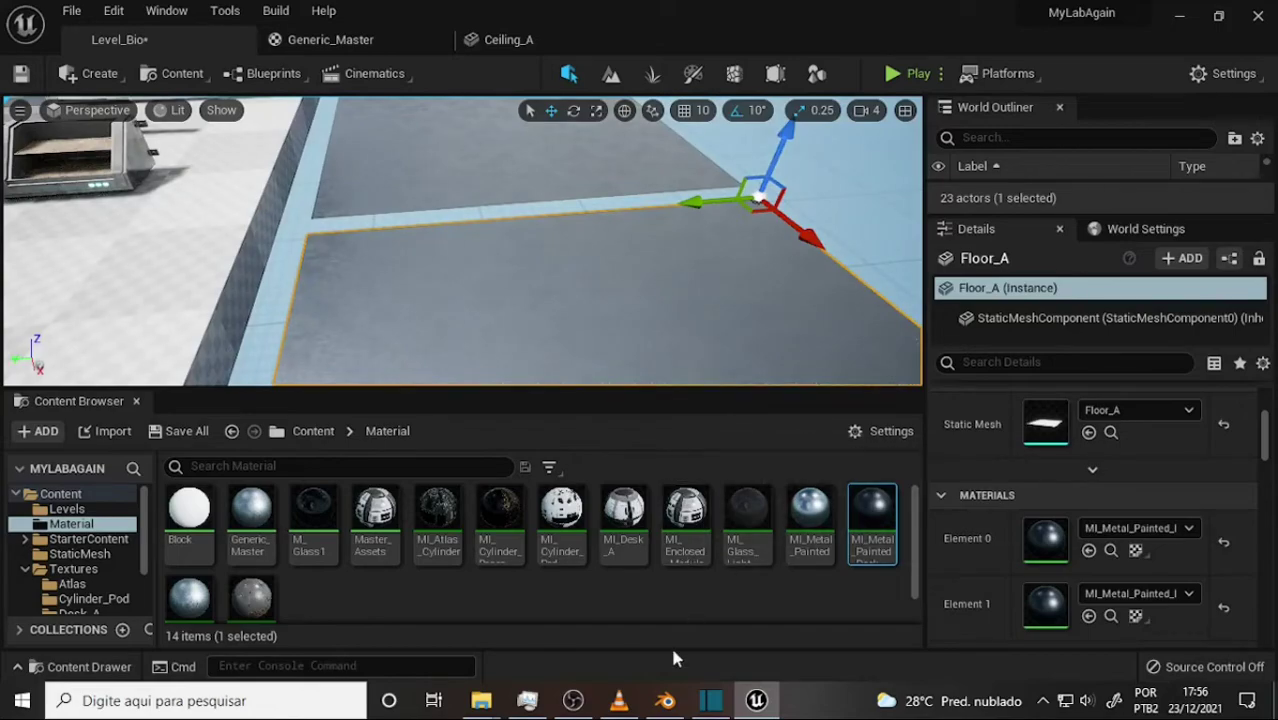
Step: In Blender's Outliner, hide Ceiling_A and show Floor_A
{"action": "left_click", "coordinate": [665, 700]}
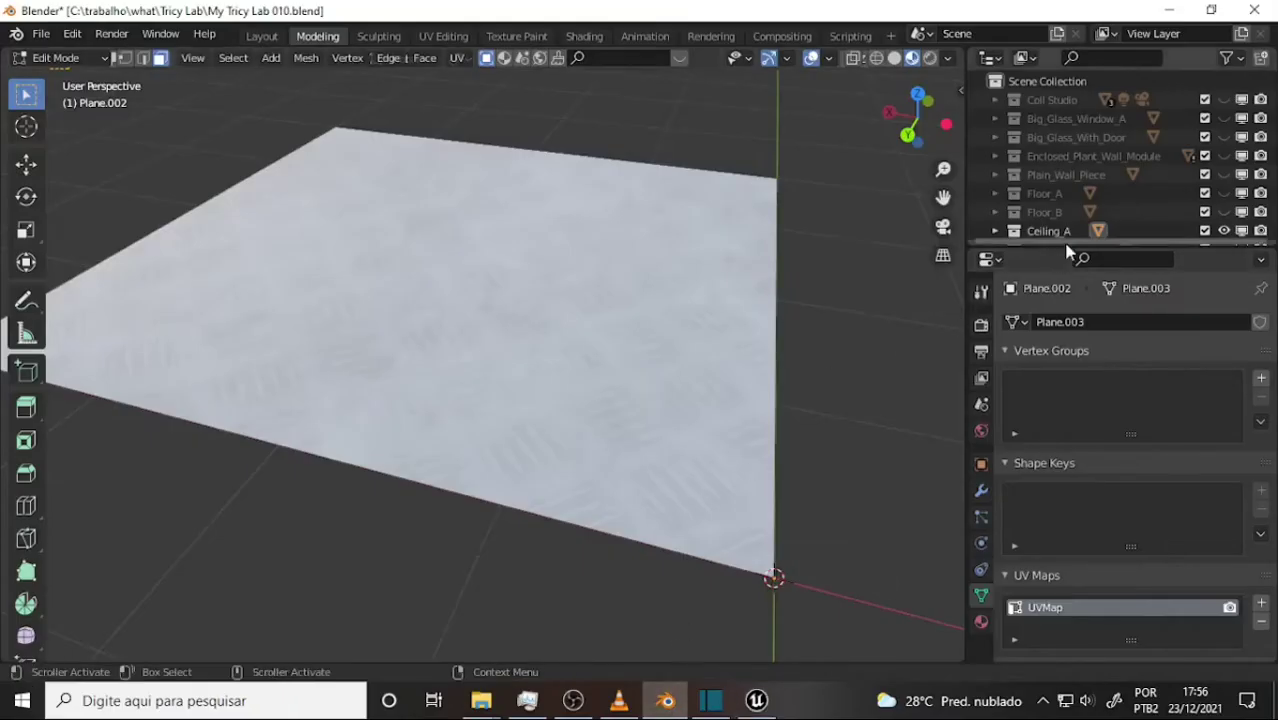
{"action": "left_click_drag", "start_coordinate": [1046, 250], "coordinate": [1046, 368]}
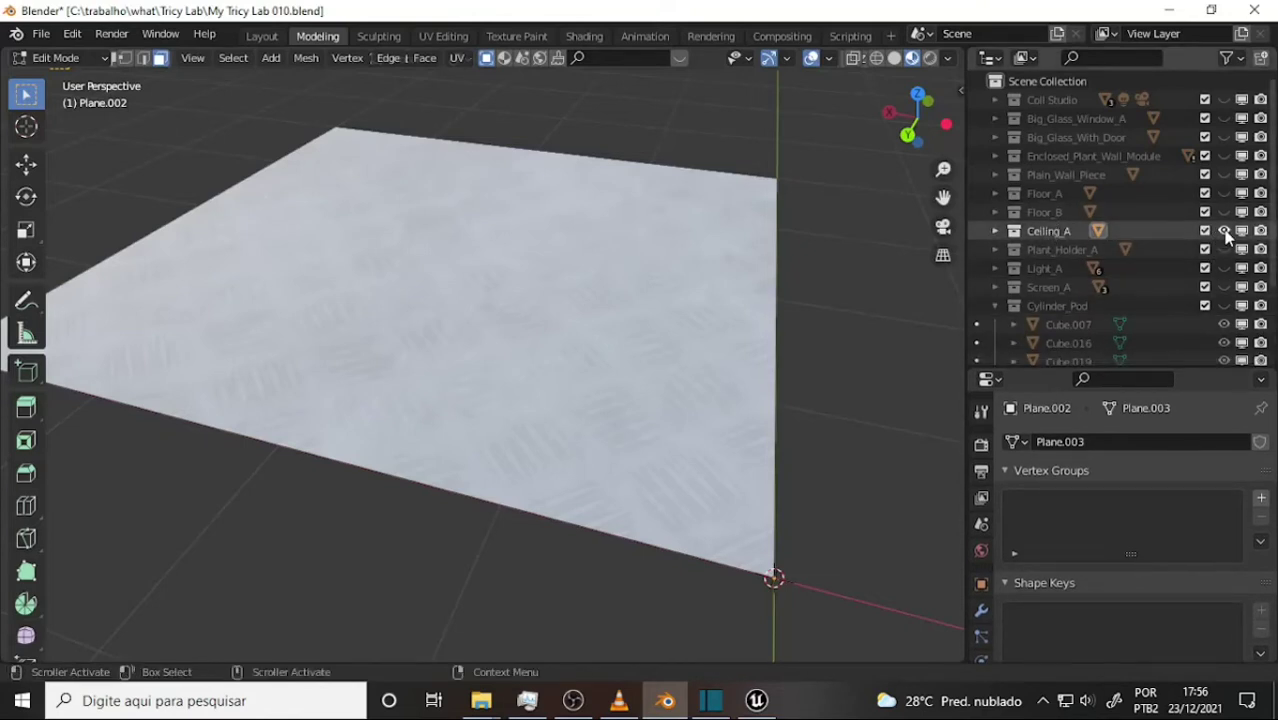
{"action": "left_click", "coordinate": [1224, 231]}
{"action": "left_click", "coordinate": [1223, 193]}
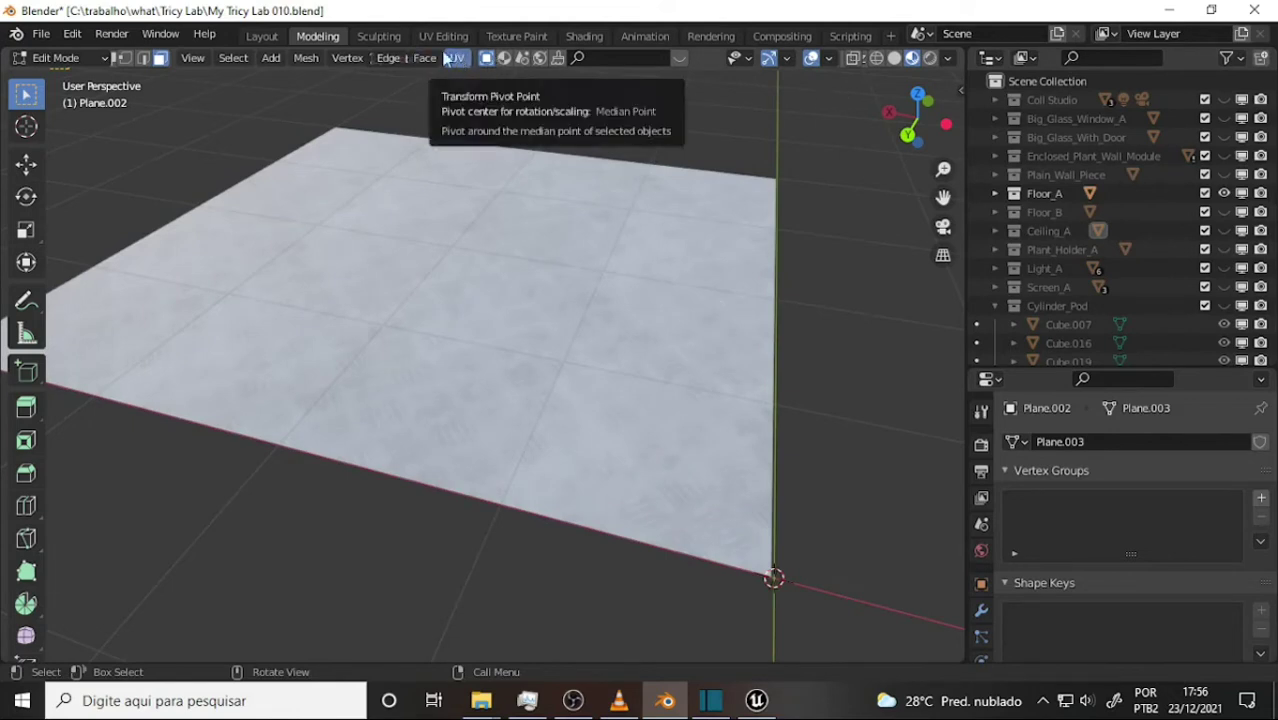
Step: Re-unwrap the Floor_A plane with Smart UV Project in the UV Editing workspace
{"action": "left_click", "coordinate": [443, 36]}
{"action": "middle_click_drag", "start_coordinate": [660, 243], "coordinate": [681, 232]}
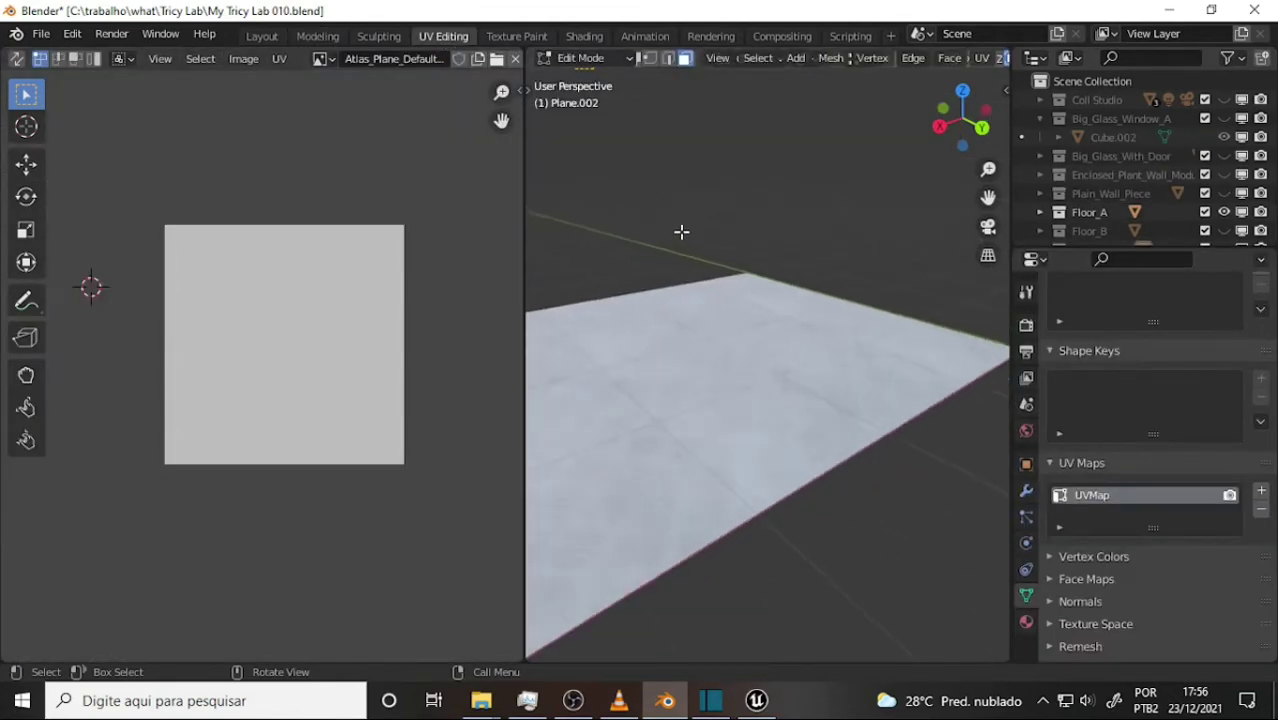
{"action": "left_click", "coordinate": [585, 57]}
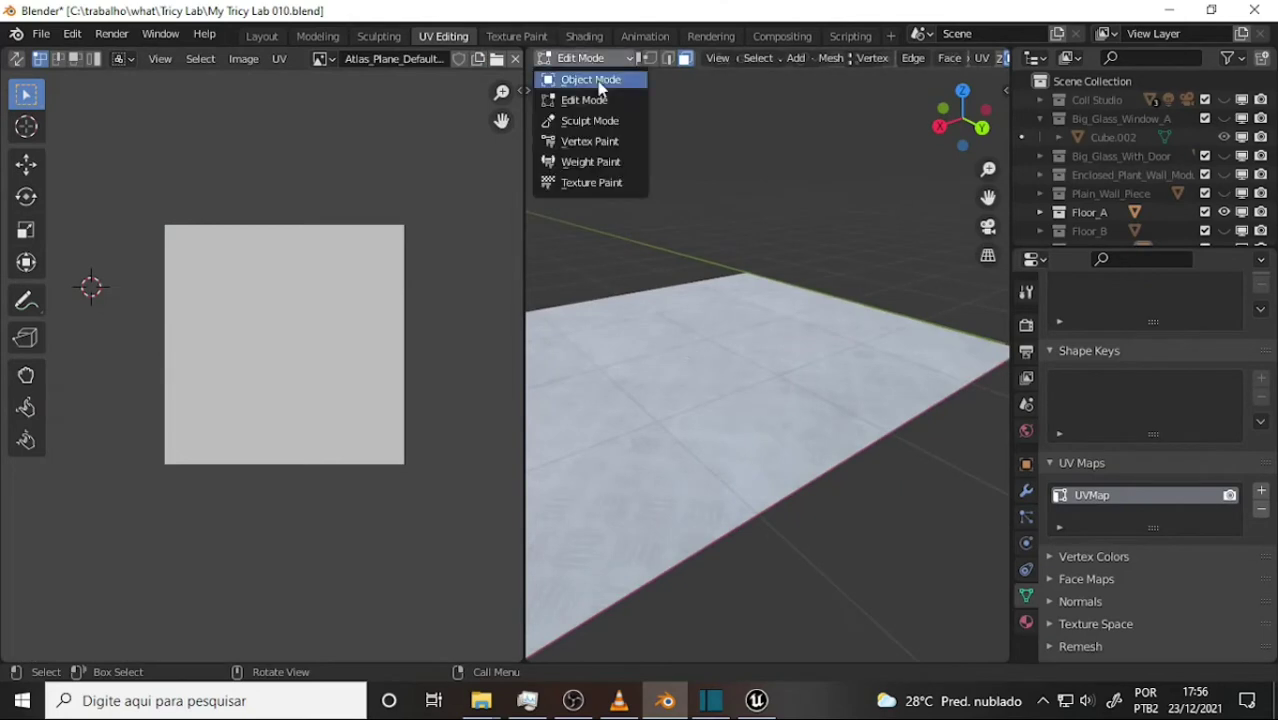
{"action": "left_click", "coordinate": [575, 80]}
{"action": "left_click", "coordinate": [588, 62]}
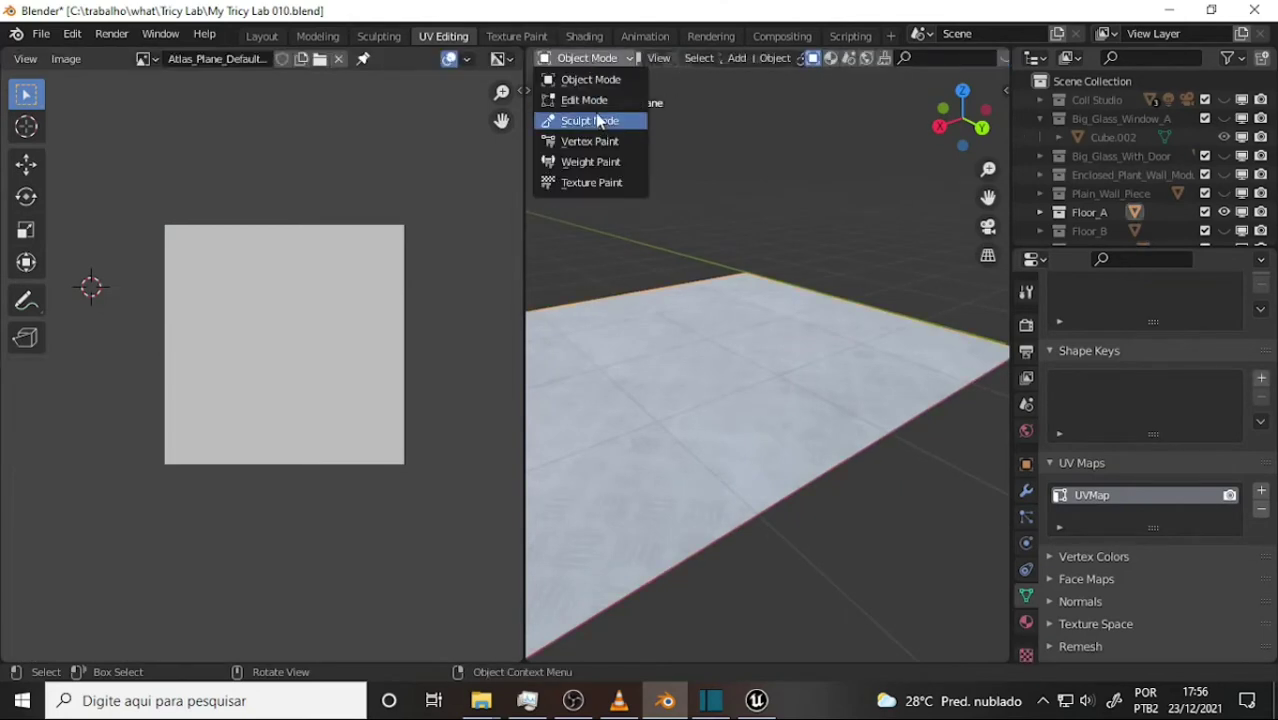
{"action": "left_click", "coordinate": [600, 100]}
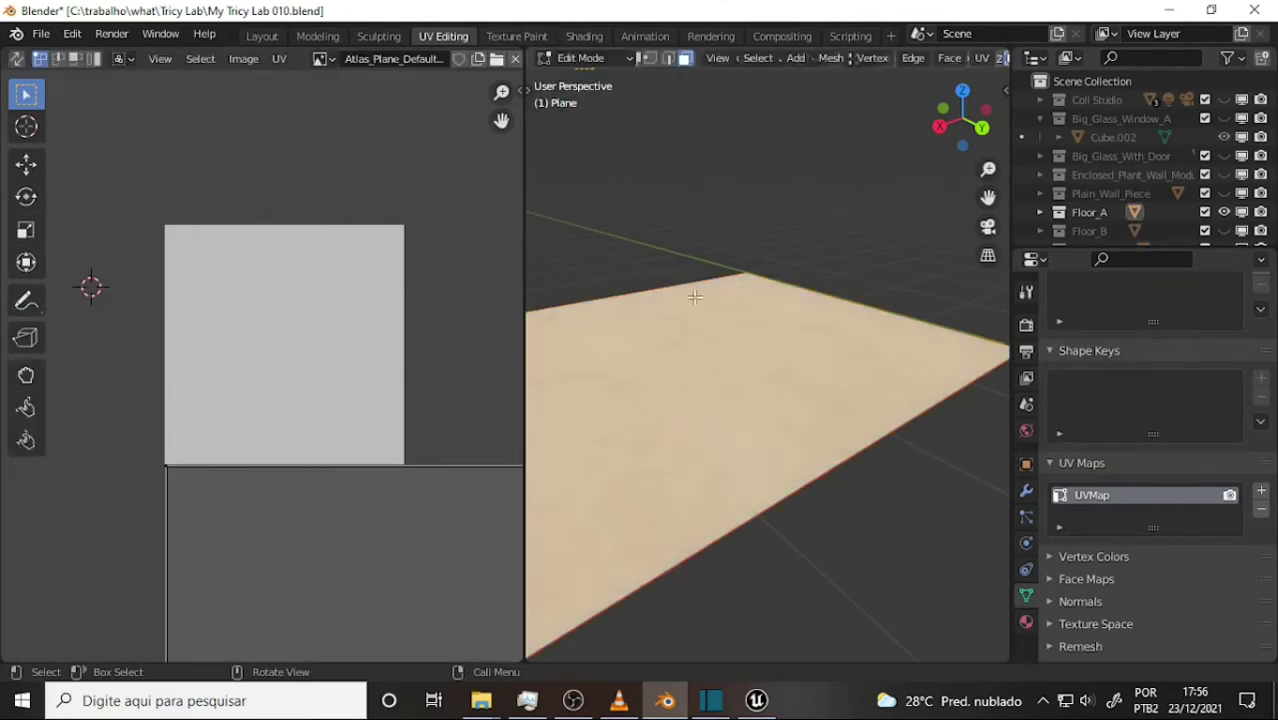
{"action": "left_click", "coordinate": [982, 57]}
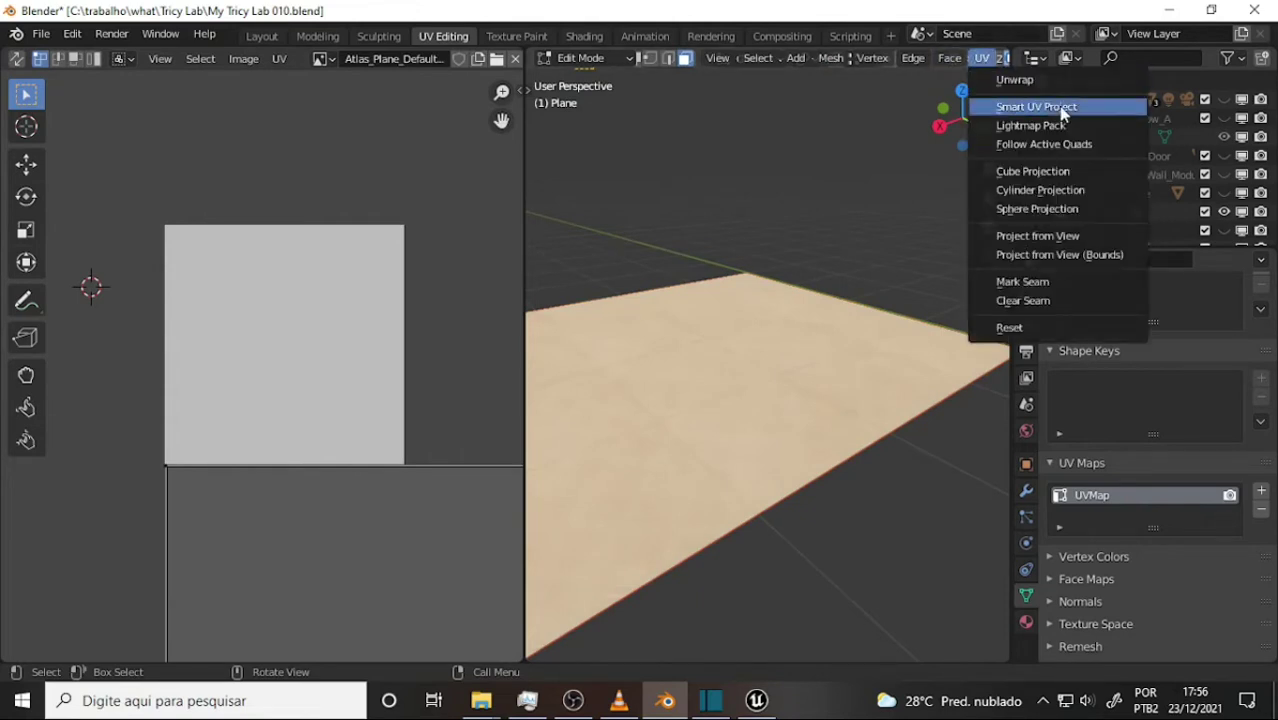
{"action": "left_click", "coordinate": [1032, 106]}
{"action": "left_click", "coordinate": [1027, 257]}
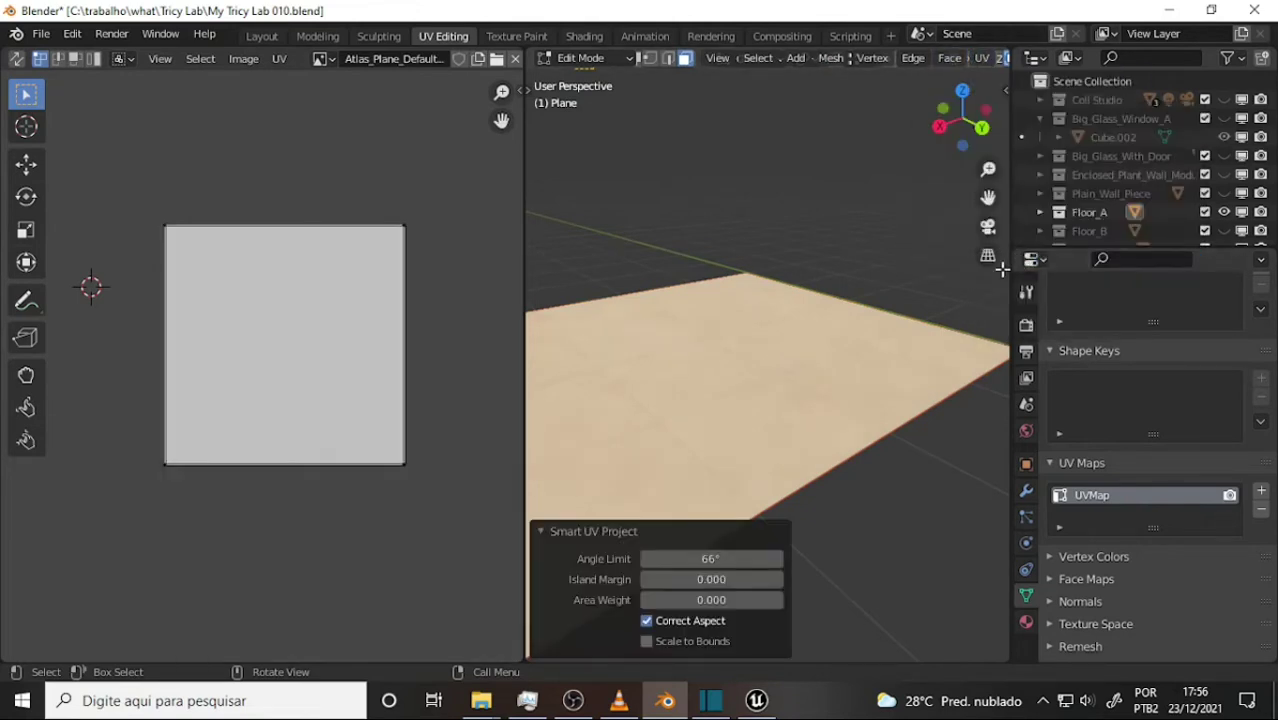
Step: Save My Tricy Lab 010.blend and put the plane back in Object Mode in Modeling
{"action": "left_click", "coordinate": [40, 36]}
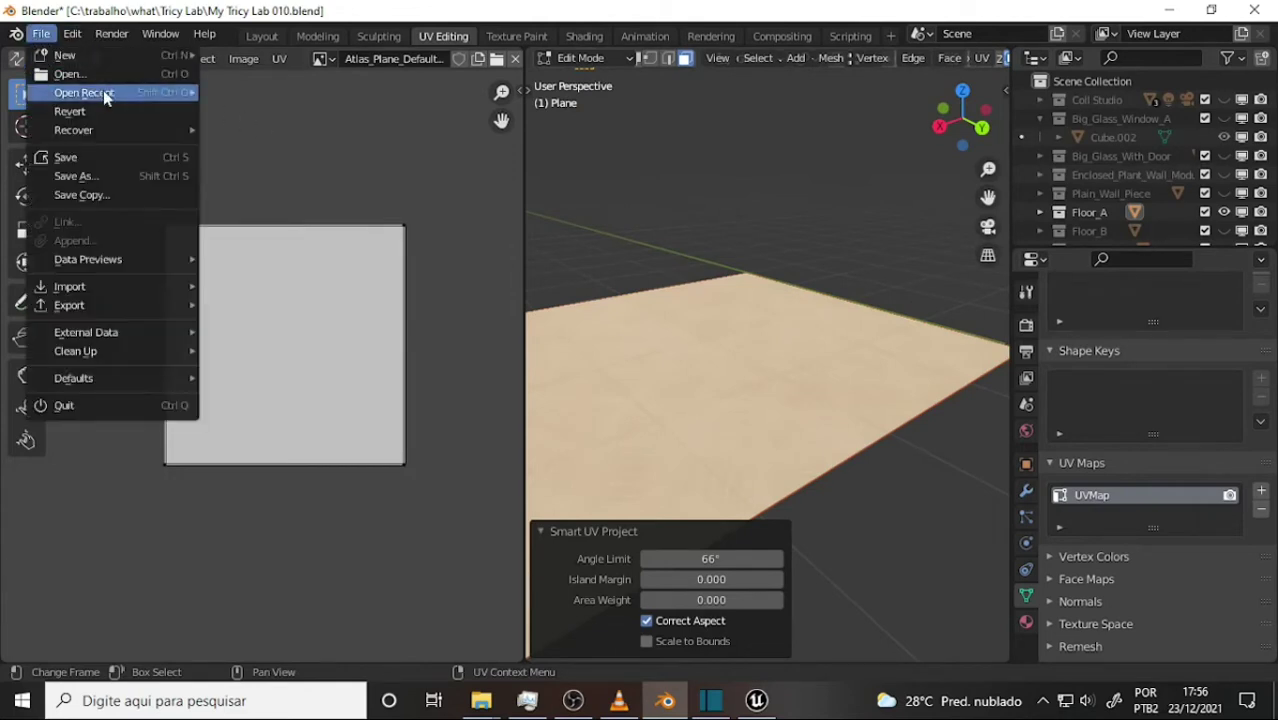
{"action": "left_click", "coordinate": [91, 157]}
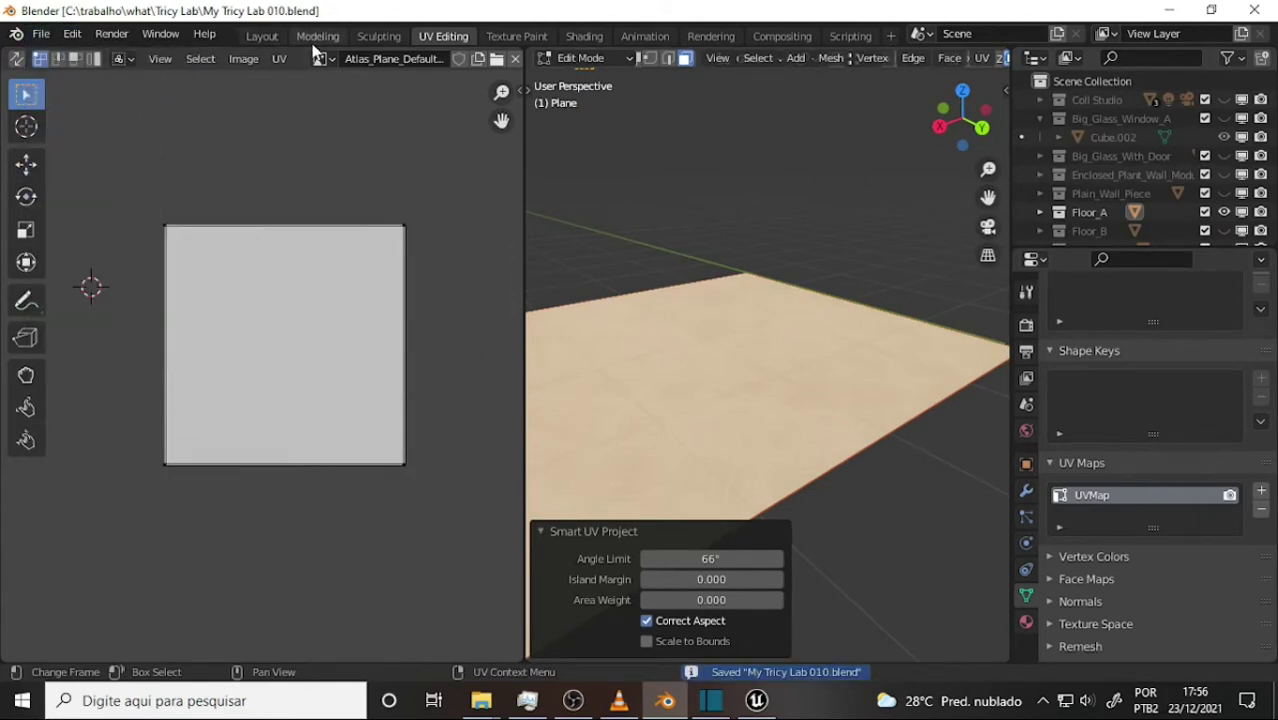
{"action": "left_click", "coordinate": [317, 36]}
{"action": "left_click", "coordinate": [55, 57]}
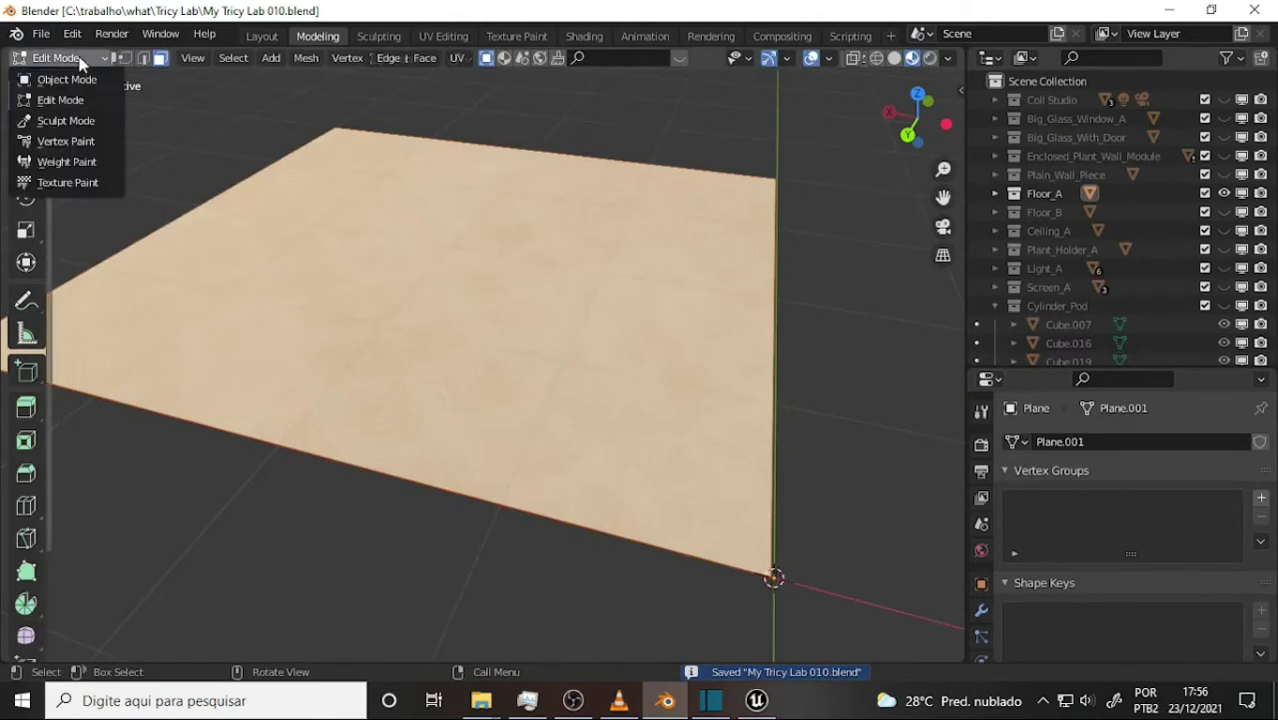
{"action": "left_click", "coordinate": [57, 77]}
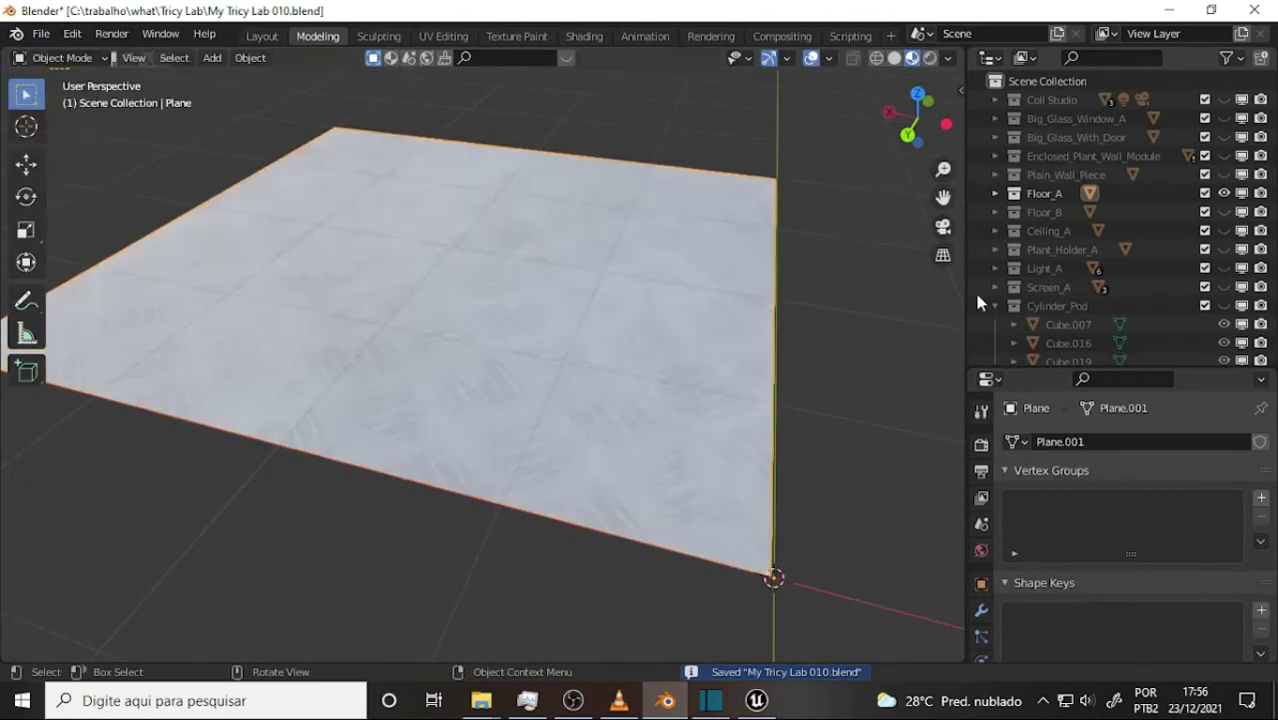
{"action": "left_click", "coordinate": [994, 193]}
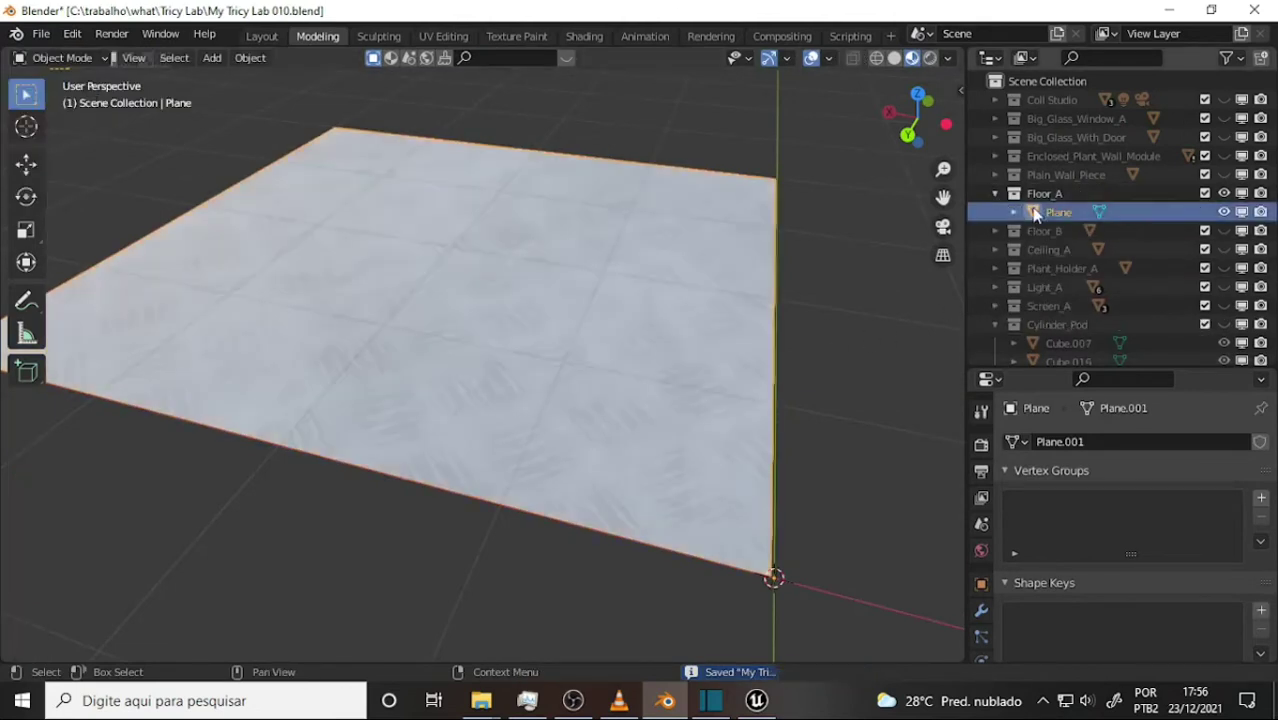
Step: Export the plane as FBX, overwriting Floor_A.fbx in the My ToUnreal folder
{"action": "left_click", "coordinate": [41, 33]}
{"action": "mouse_move", "coordinate": [110, 313]}
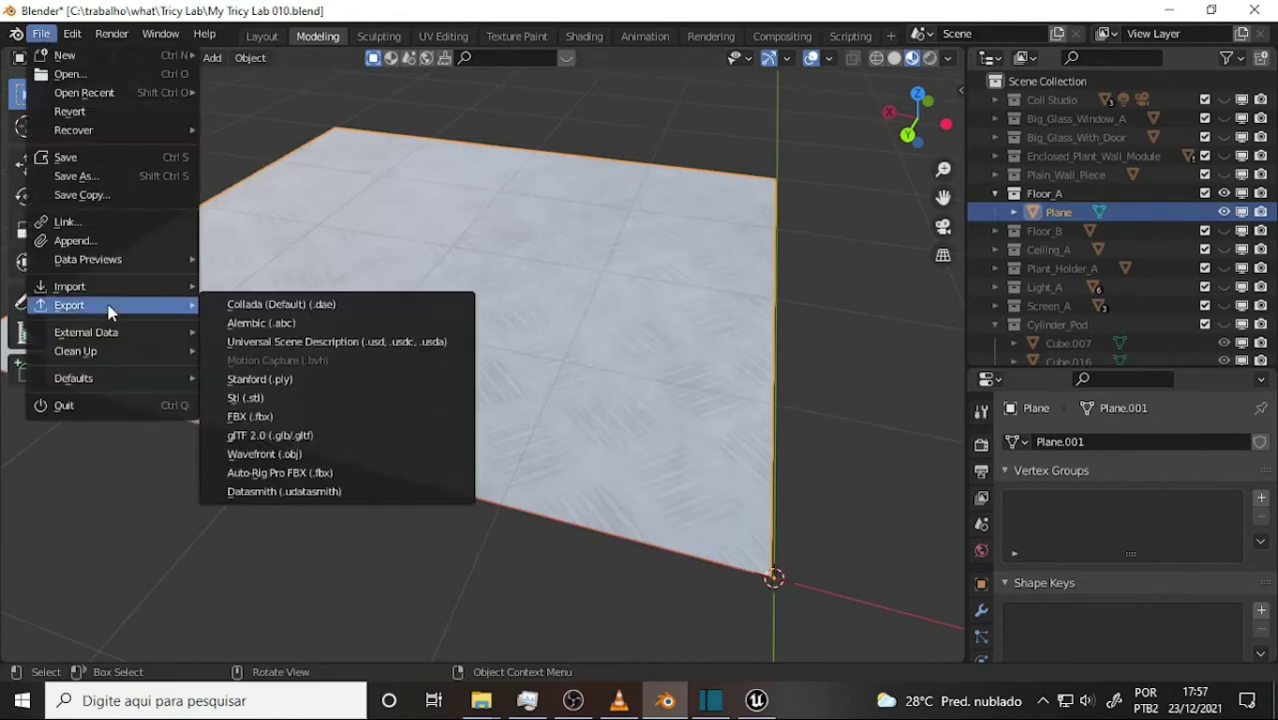
{"action": "left_click", "coordinate": [350, 416]}
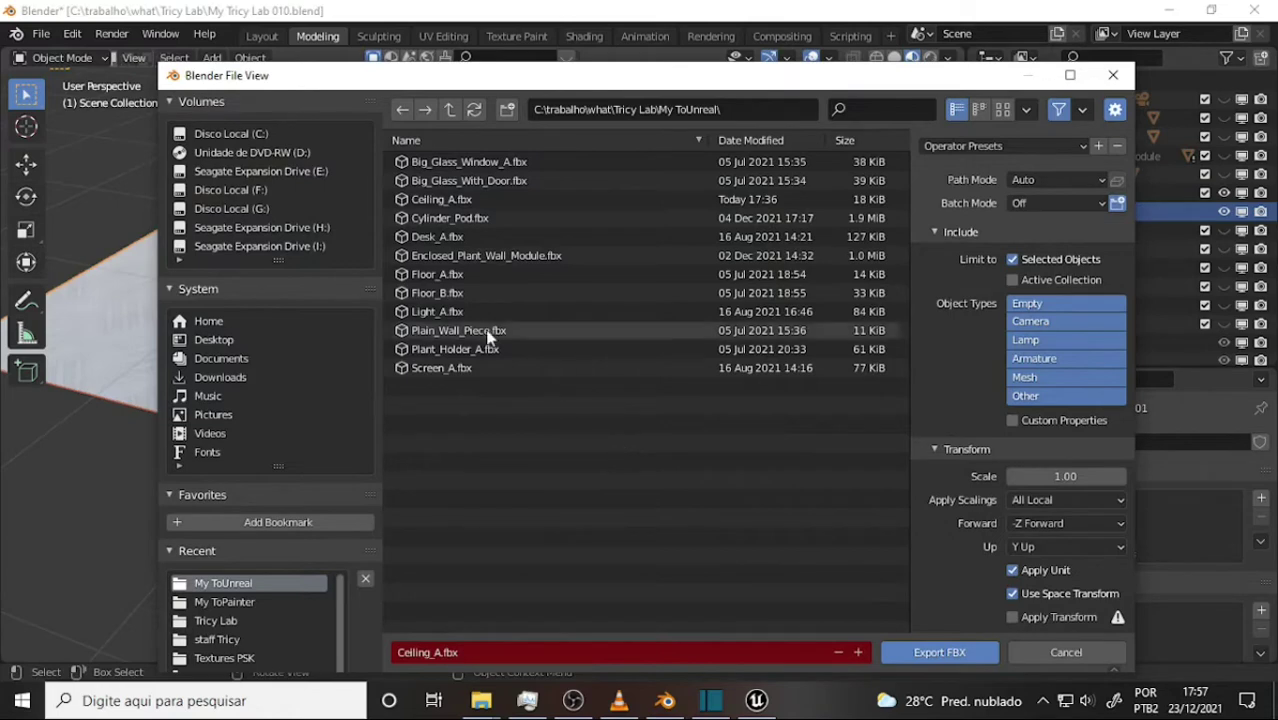
{"action": "left_click", "coordinate": [437, 274]}
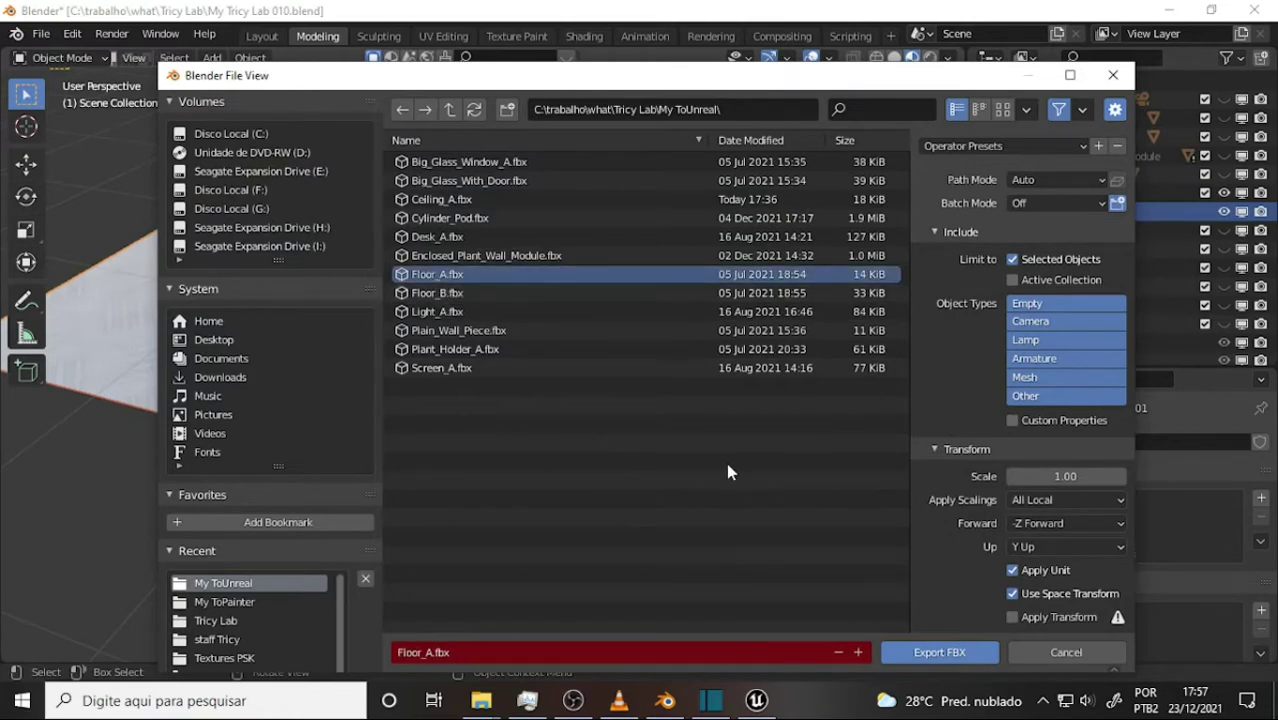
{"action": "left_click_drag", "start_coordinate": [710, 90], "coordinate": [632, 87]}
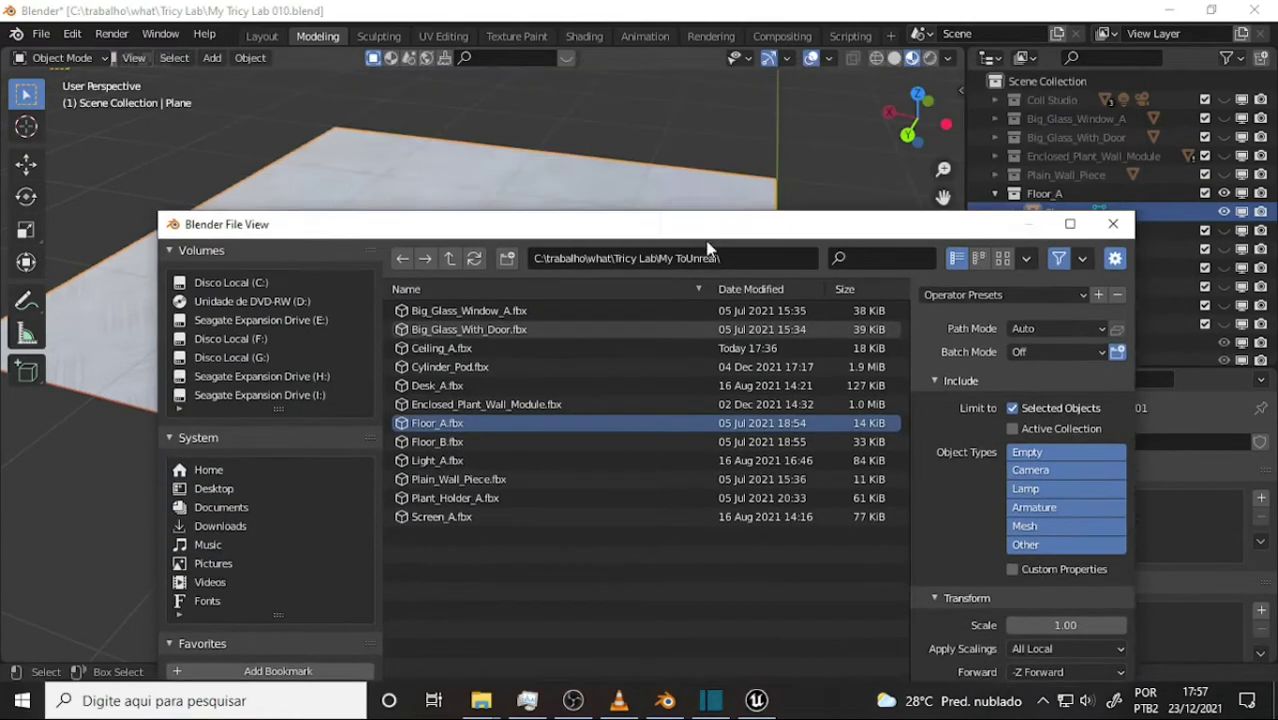
{"action": "scroll", "coordinate": [870, 452], "scroll_direction": "down", "scroll_amount": 2}
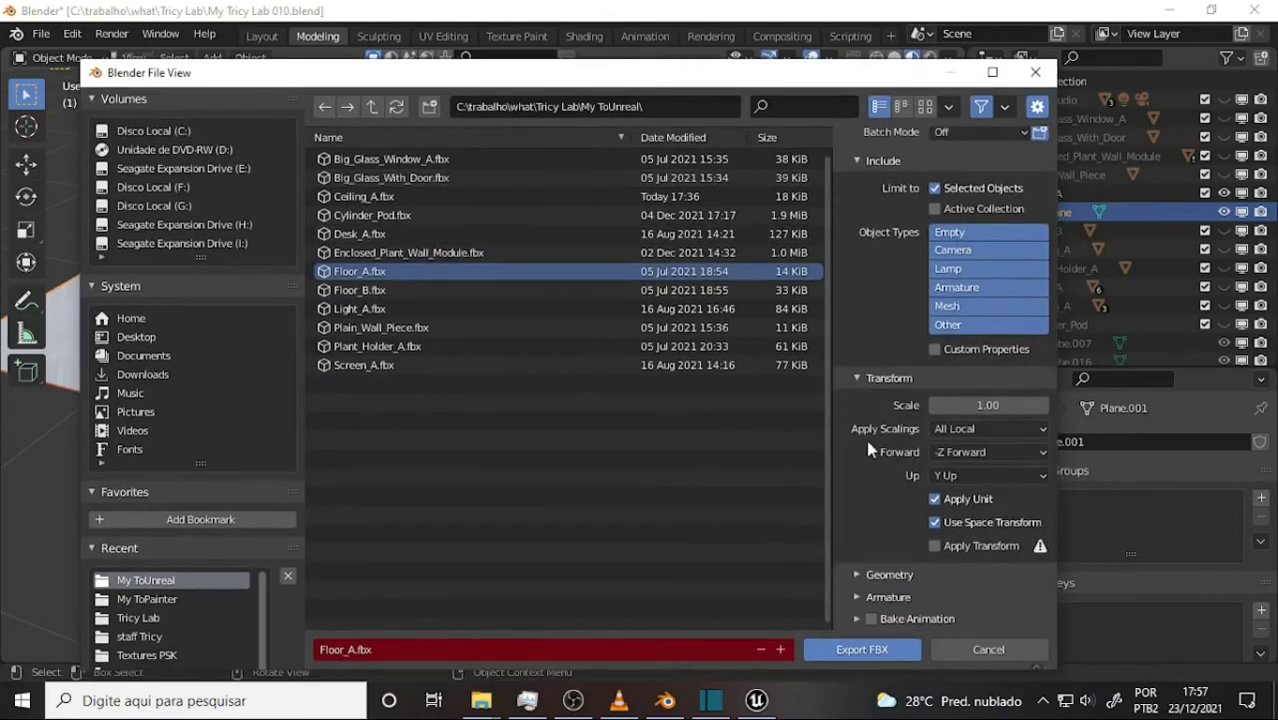
{"action": "left_click", "coordinate": [858, 576]}
{"action": "scroll", "coordinate": [871, 482], "scroll_direction": "down", "scroll_amount": 3}
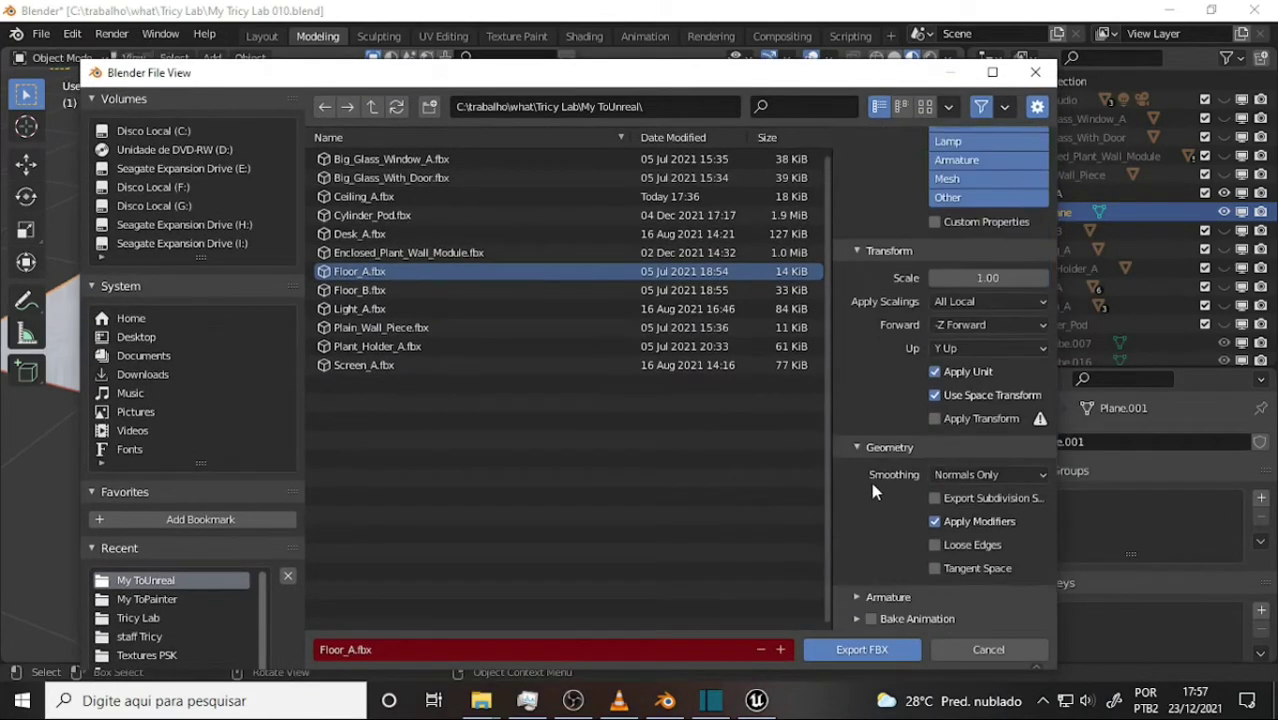
{"action": "left_click", "coordinate": [860, 651]}
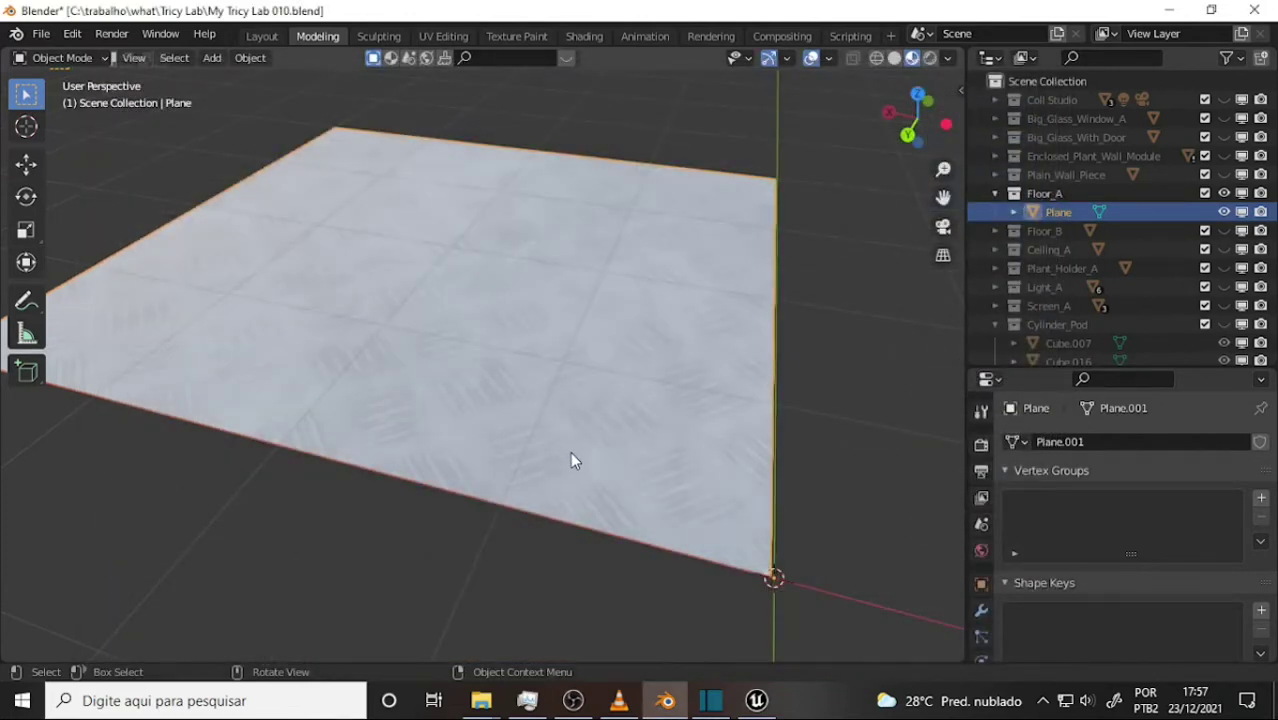
Step: Hide Floor_A's Plane, show Floor_B, and zoom in to inspect its inset border grooves
{"action": "left_click", "coordinate": [1222, 212]}
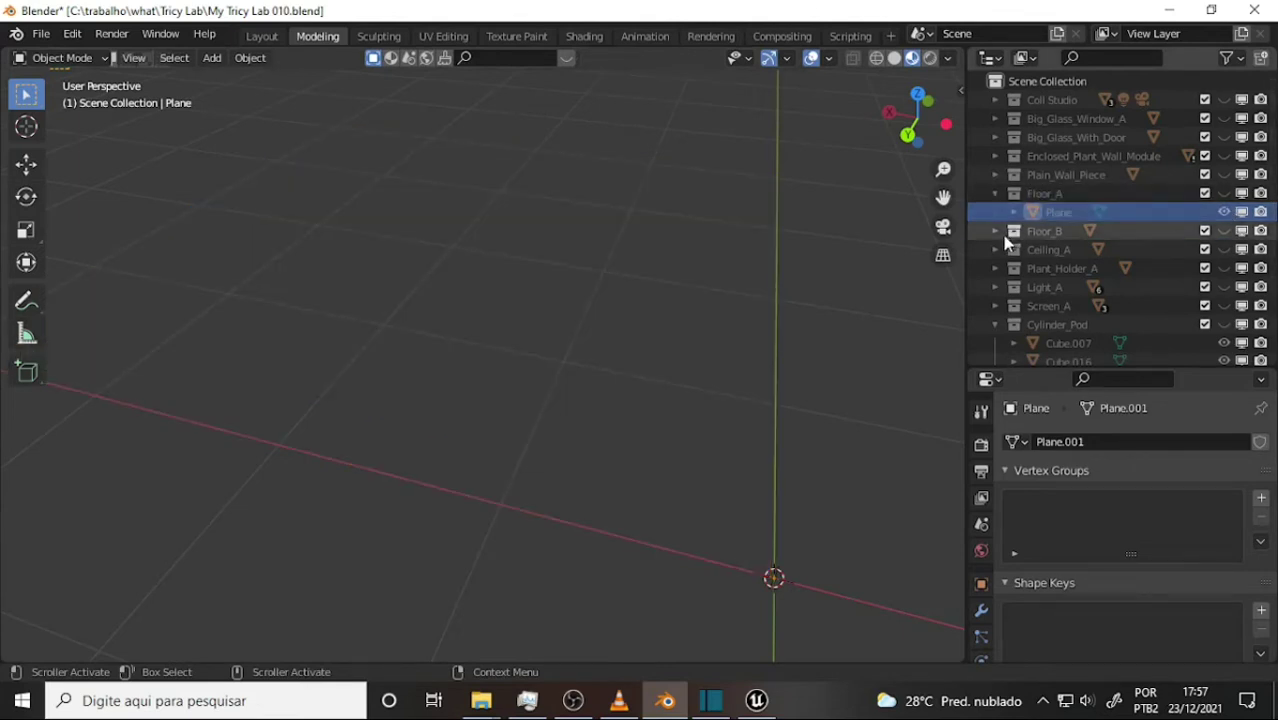
{"action": "left_click", "coordinate": [1223, 231]}
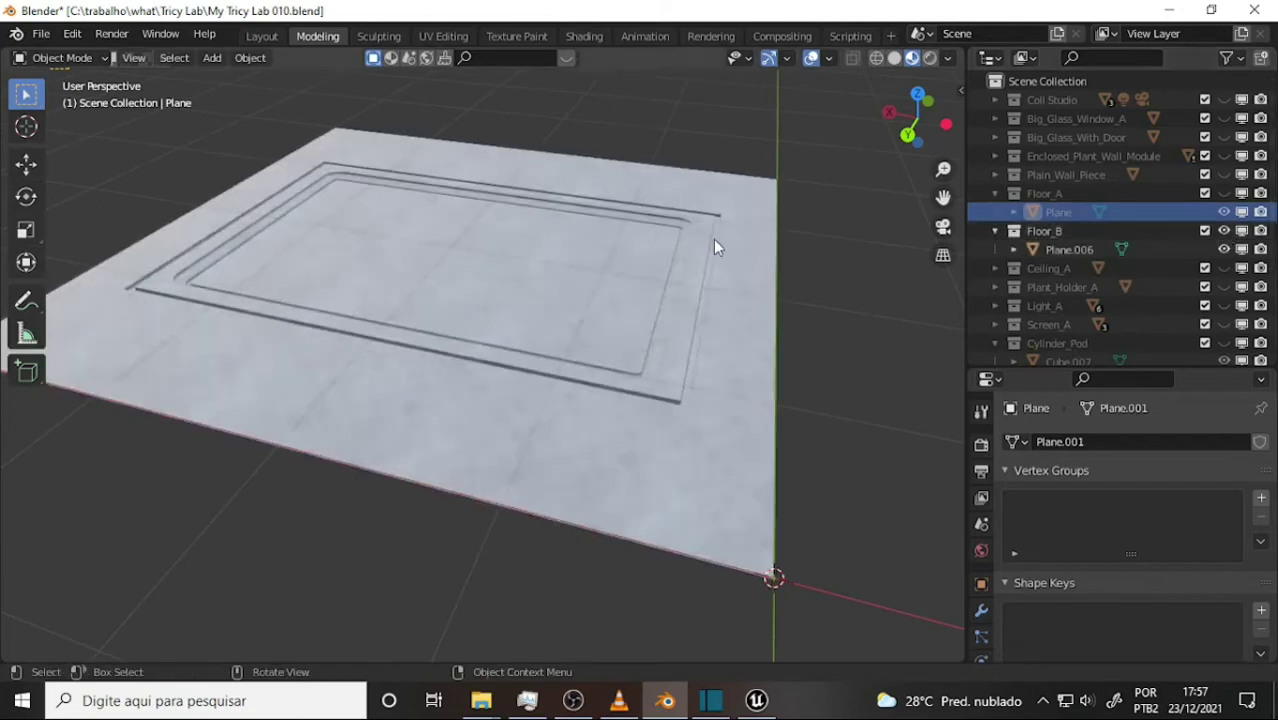
{"action": "scroll", "coordinate": [667, 282], "scroll_direction": "up", "scroll_amount": 2}
{"action": "scroll", "coordinate": [661, 283], "scroll_direction": "up", "scroll_amount": 2}
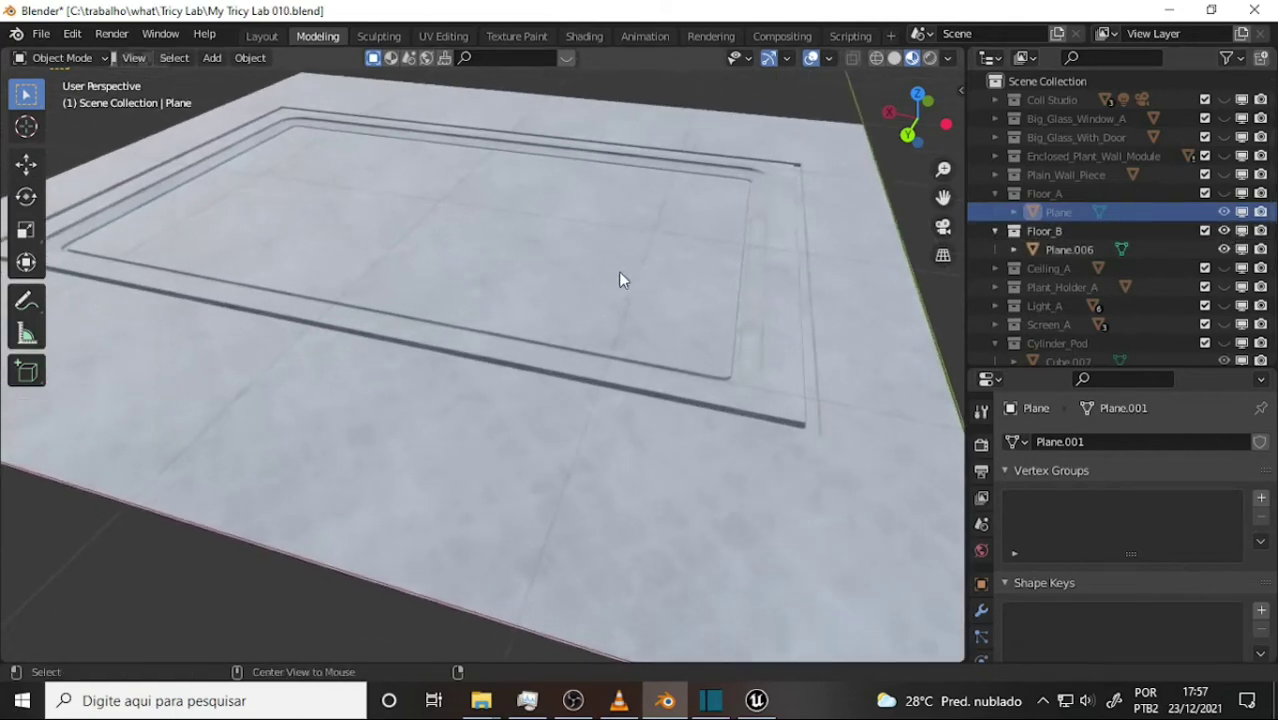
{"action": "scroll", "coordinate": [628, 266], "scroll_direction": "down", "scroll_amount": 1}
{"action": "scroll", "coordinate": [622, 262], "scroll_direction": "down", "scroll_amount": 1}
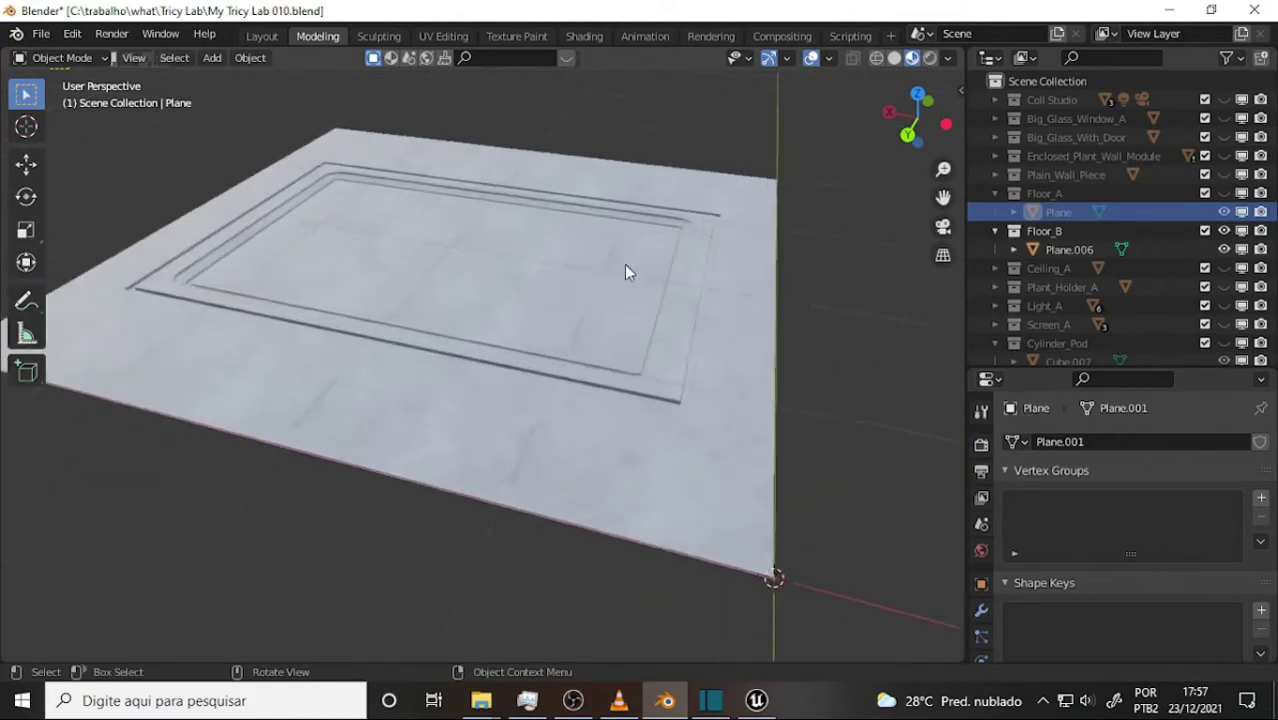
{"action": "scroll", "coordinate": [622, 264], "scroll_direction": "down", "scroll_amount": 1}
{"action": "scroll", "coordinate": [622, 271], "scroll_direction": "down", "scroll_amount": 1}
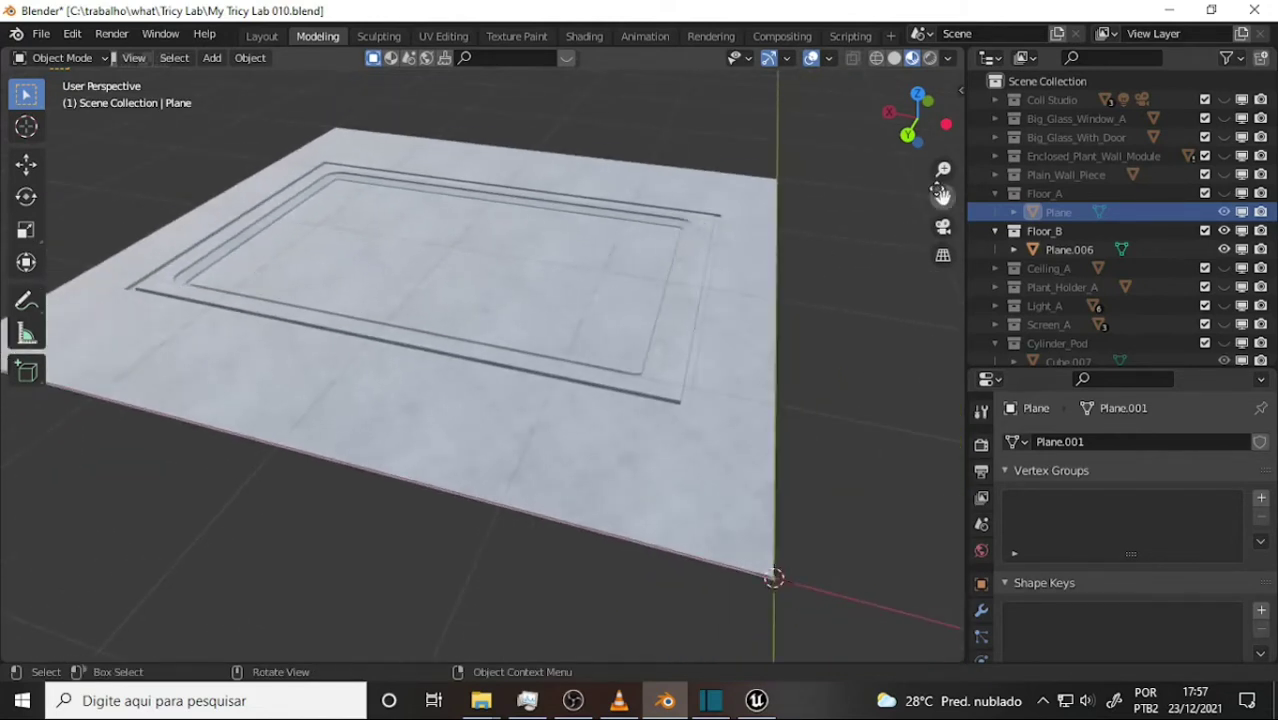
{"action": "left_click_drag", "start_coordinate": [942, 195], "coordinate": [972, 178]}
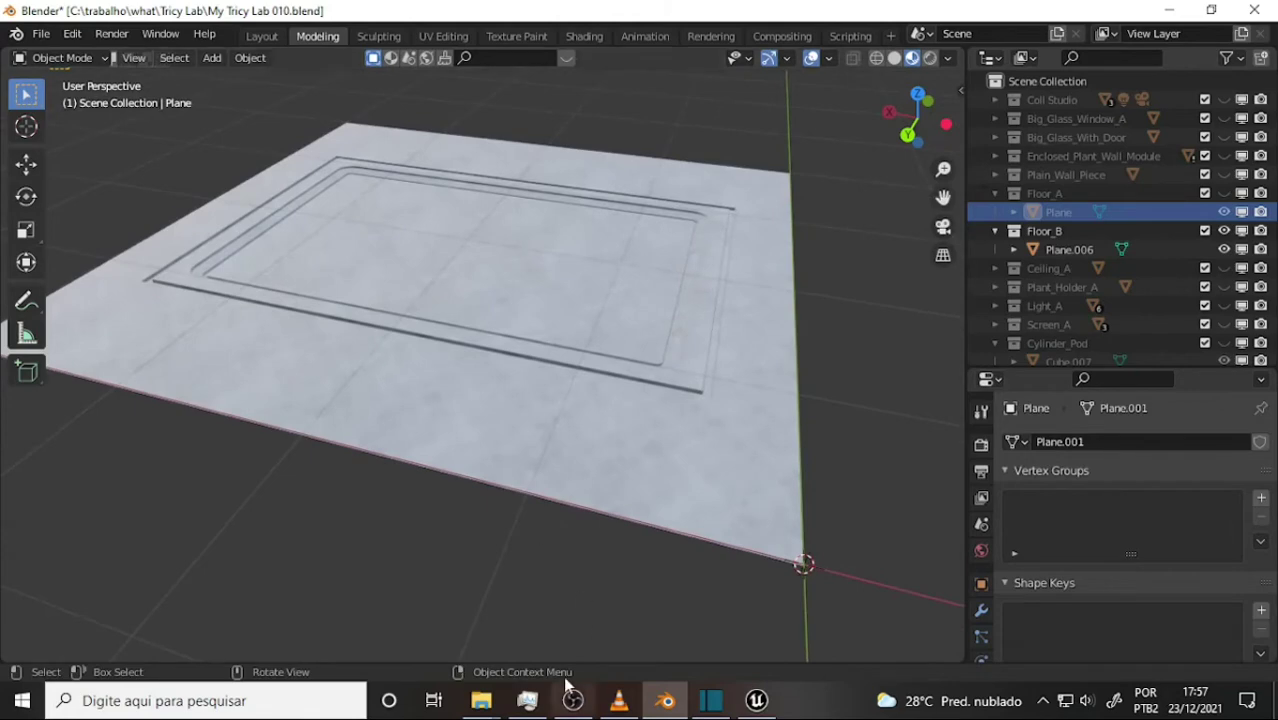
Step: In Unreal, reimport Floor_A from its updated FBX, then show the Levels folder
{"action": "left_click", "coordinate": [757, 700]}
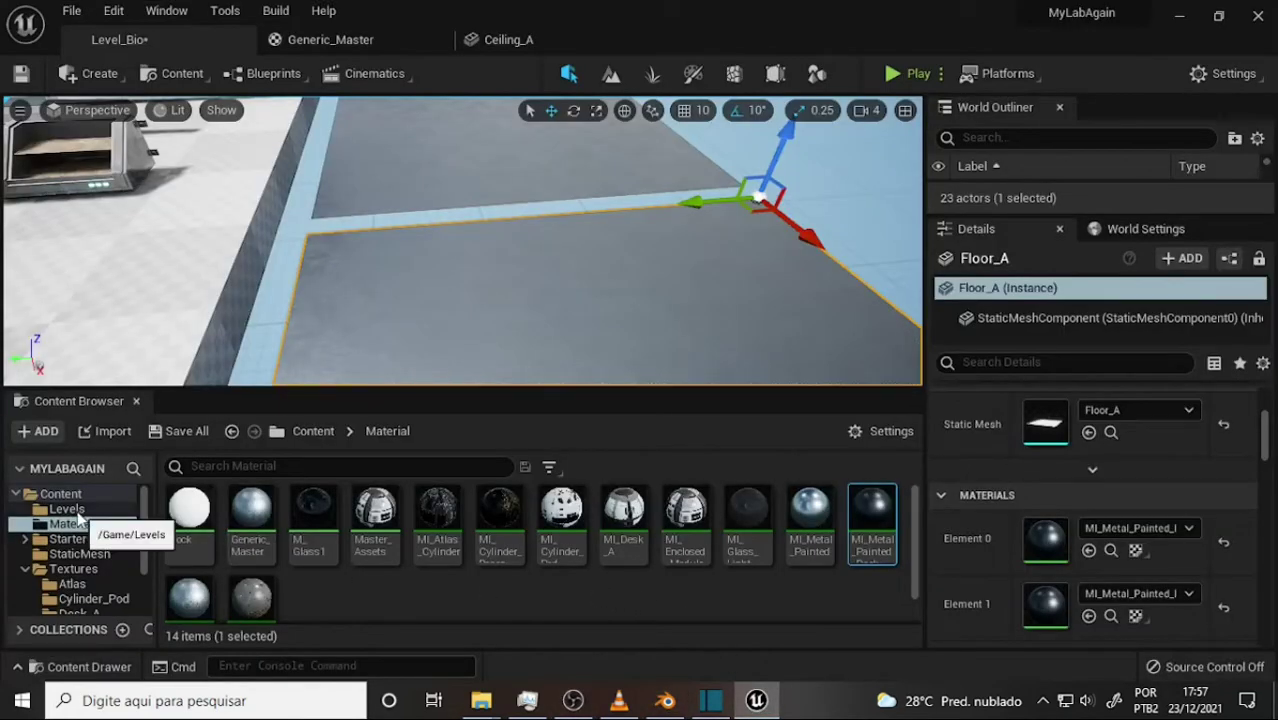
{"action": "left_click", "coordinate": [79, 554]}
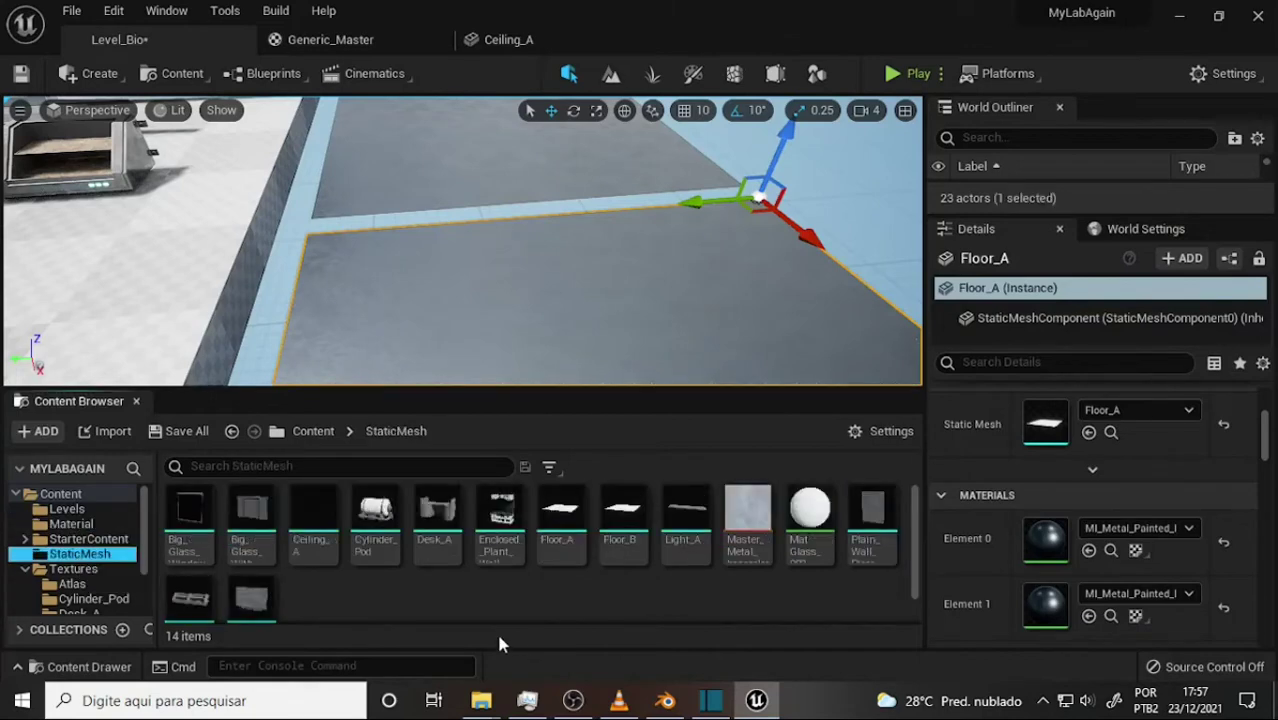
{"action": "right_click", "coordinate": [560, 520]}
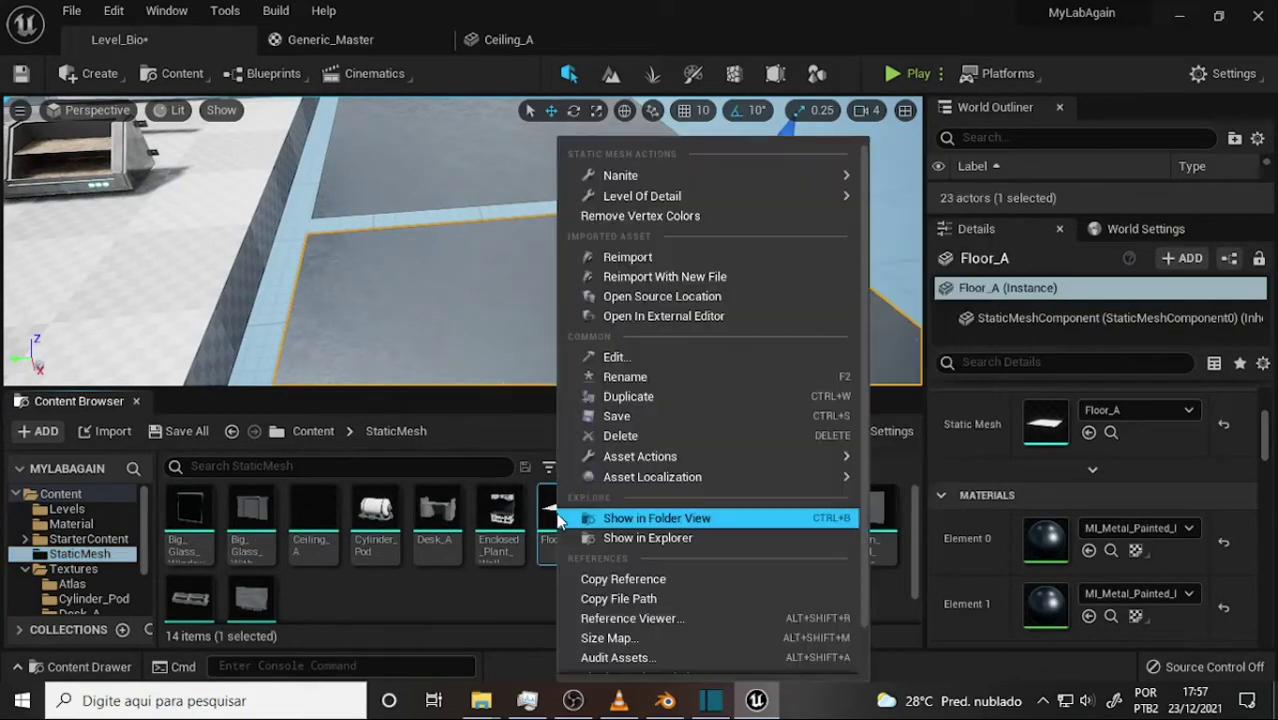
{"action": "left_click", "coordinate": [627, 257]}
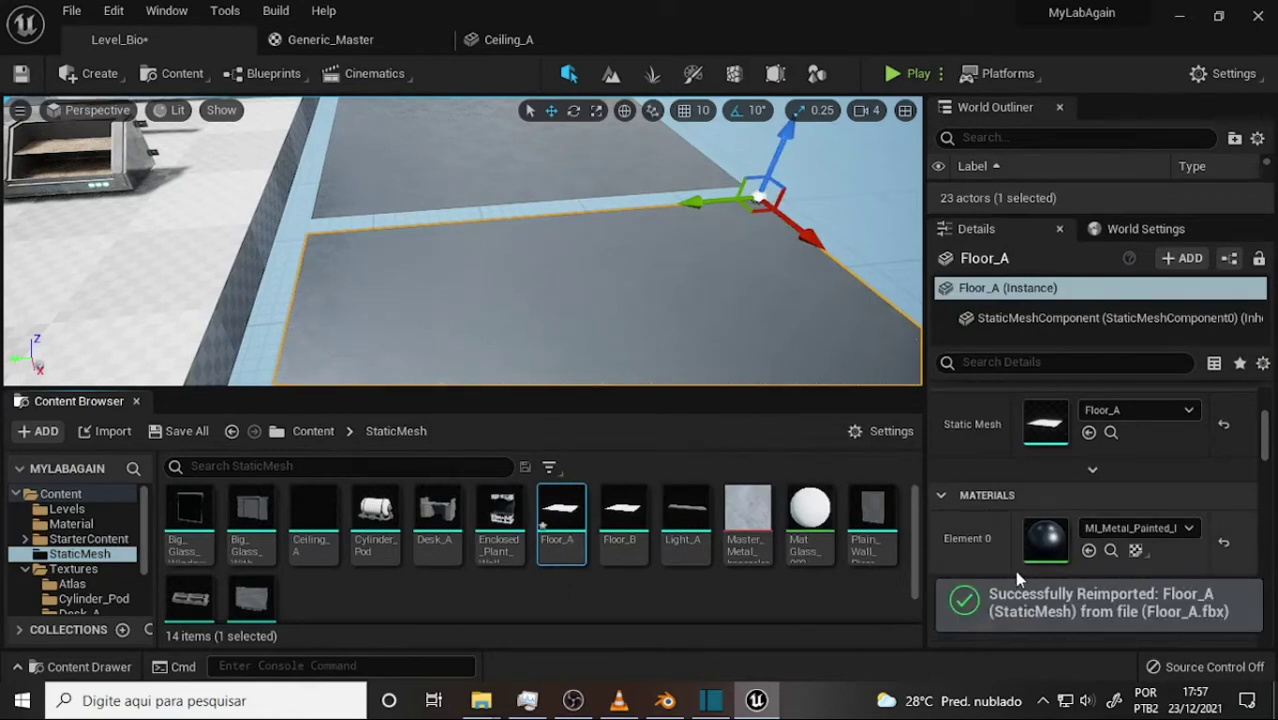
{"action": "left_click_drag", "start_coordinate": [1266, 450], "coordinate": [1265, 440]}
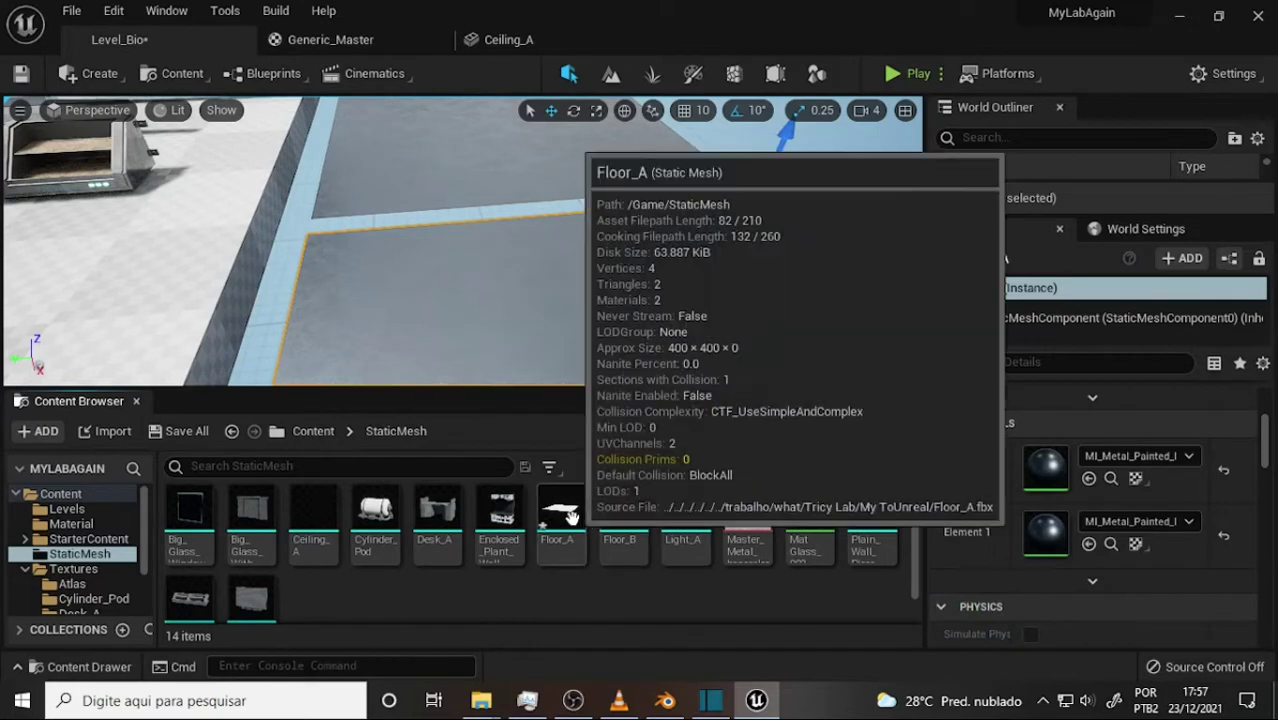
{"action": "left_click", "coordinate": [561, 515]}
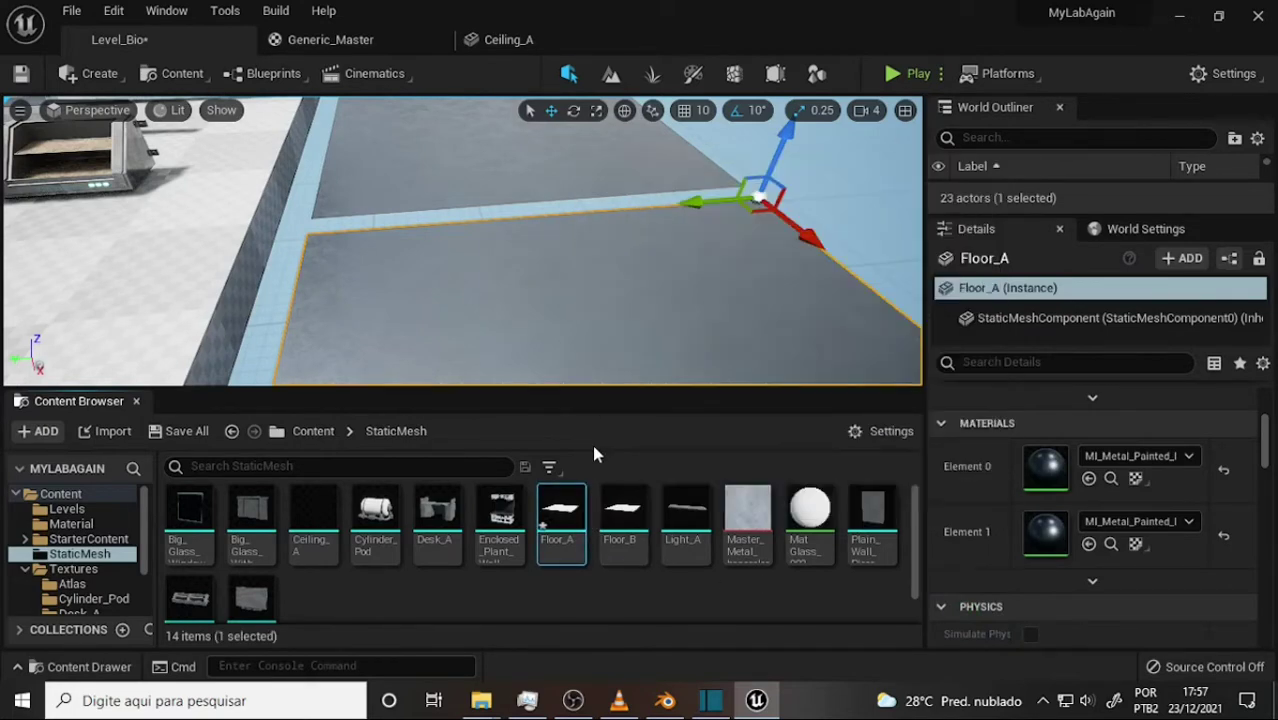
{"action": "left_click", "coordinate": [63, 510]}
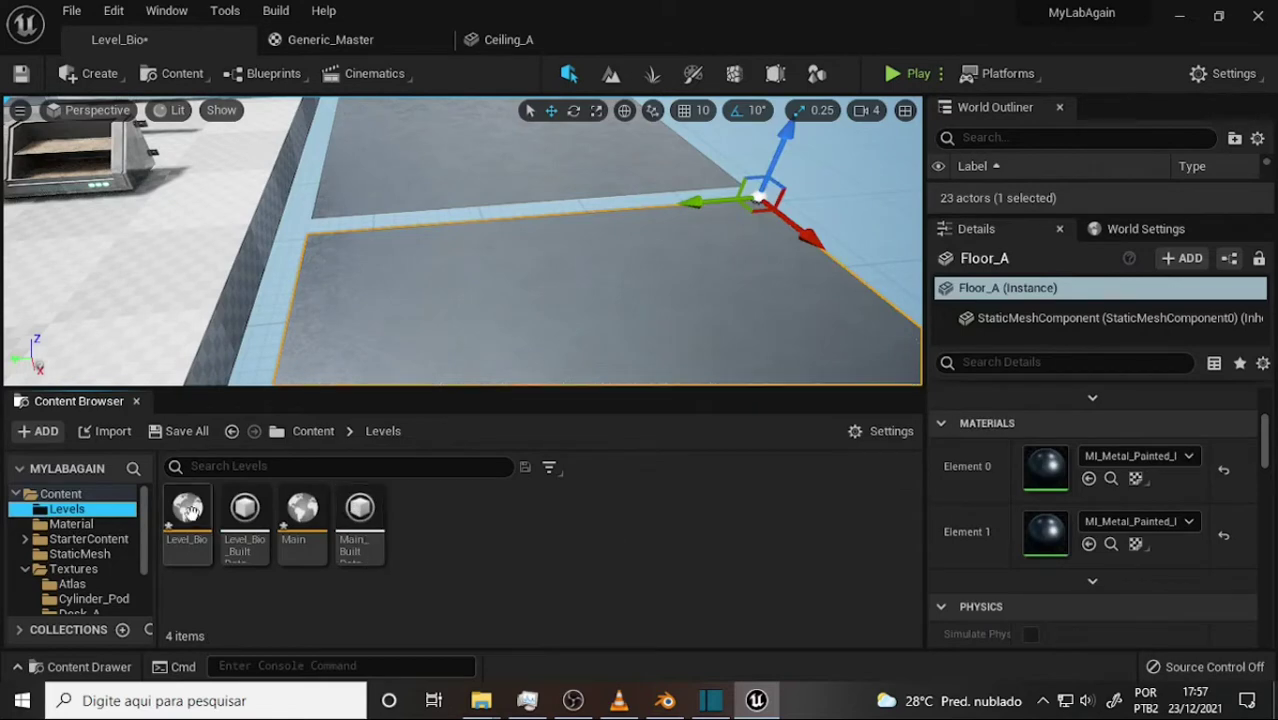
Step: Open the Main level, saving Floor_A and the levels with Save Selected, and select a floor tile
{"action": "left_click", "coordinate": [300, 515]}
{"action": "key", "text": "ctrl+shift+s"}
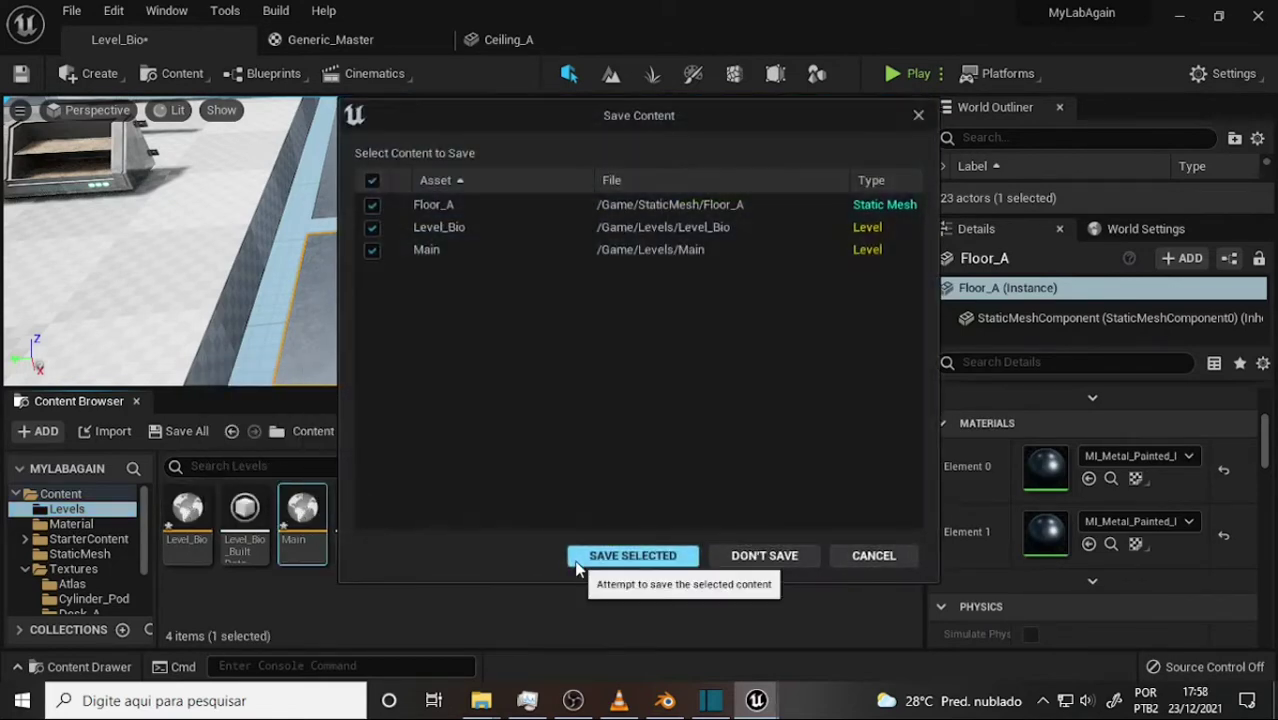
{"action": "left_click", "coordinate": [632, 556]}
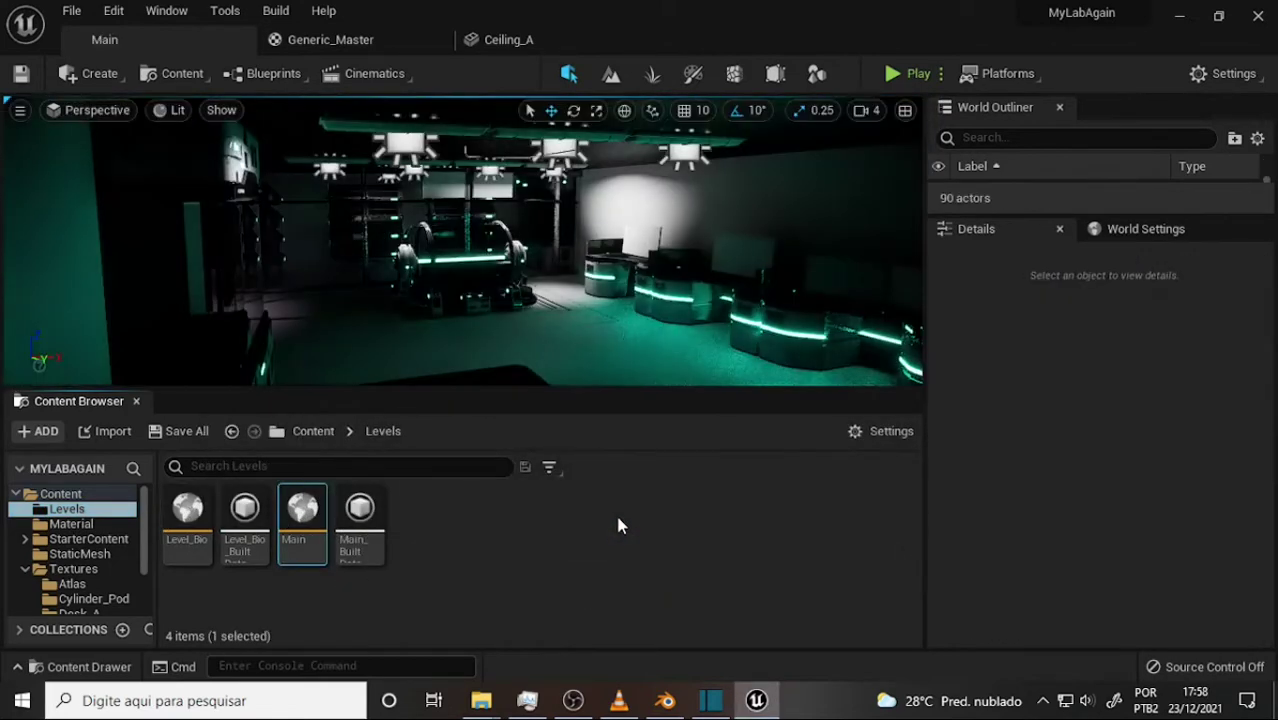
{"action": "scroll", "coordinate": [677, 283], "scroll_direction": "up", "scroll_amount": 3}
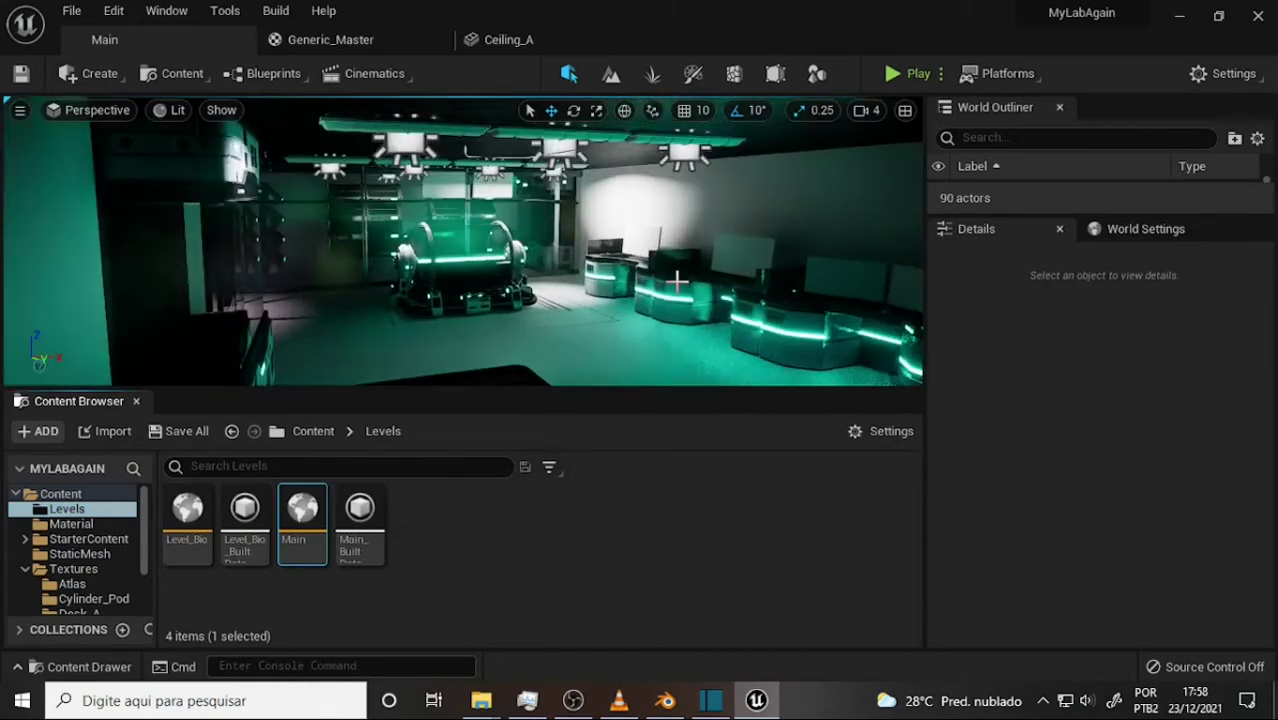
{"action": "left_click", "coordinate": [677, 372]}
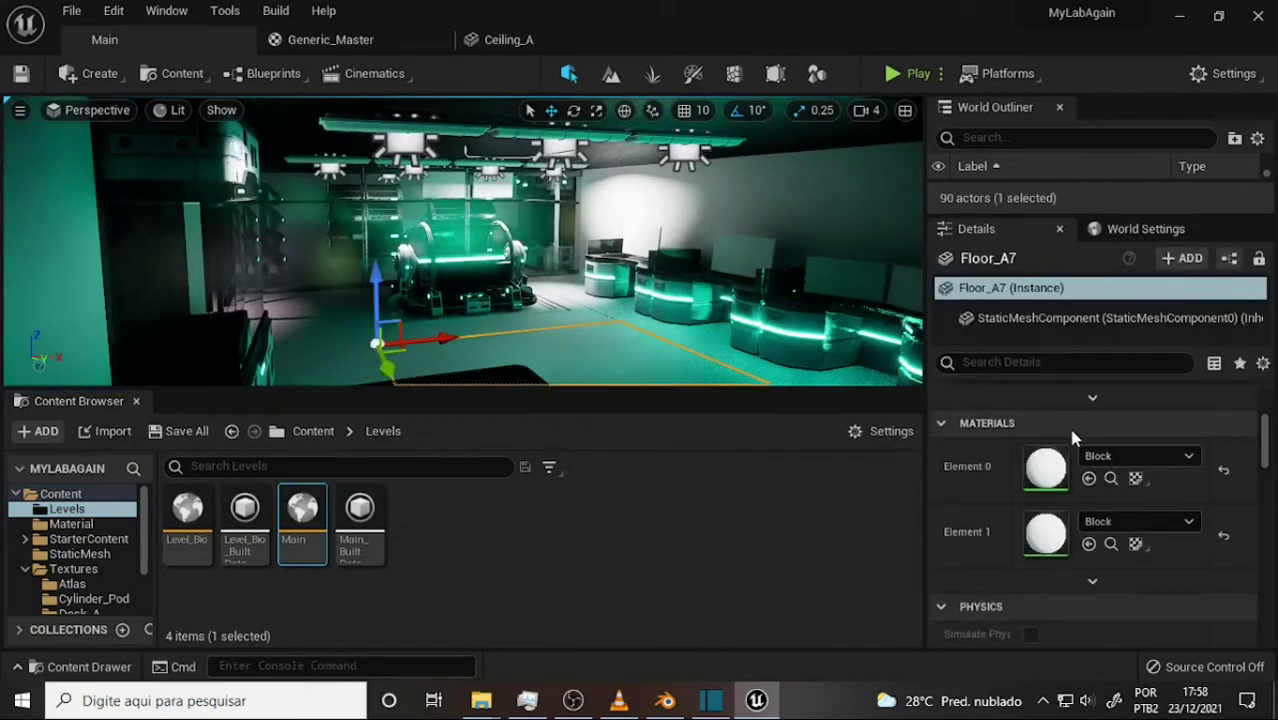
{"action": "scroll", "coordinate": [1072, 437], "scroll_direction": "down", "scroll_amount": 2}
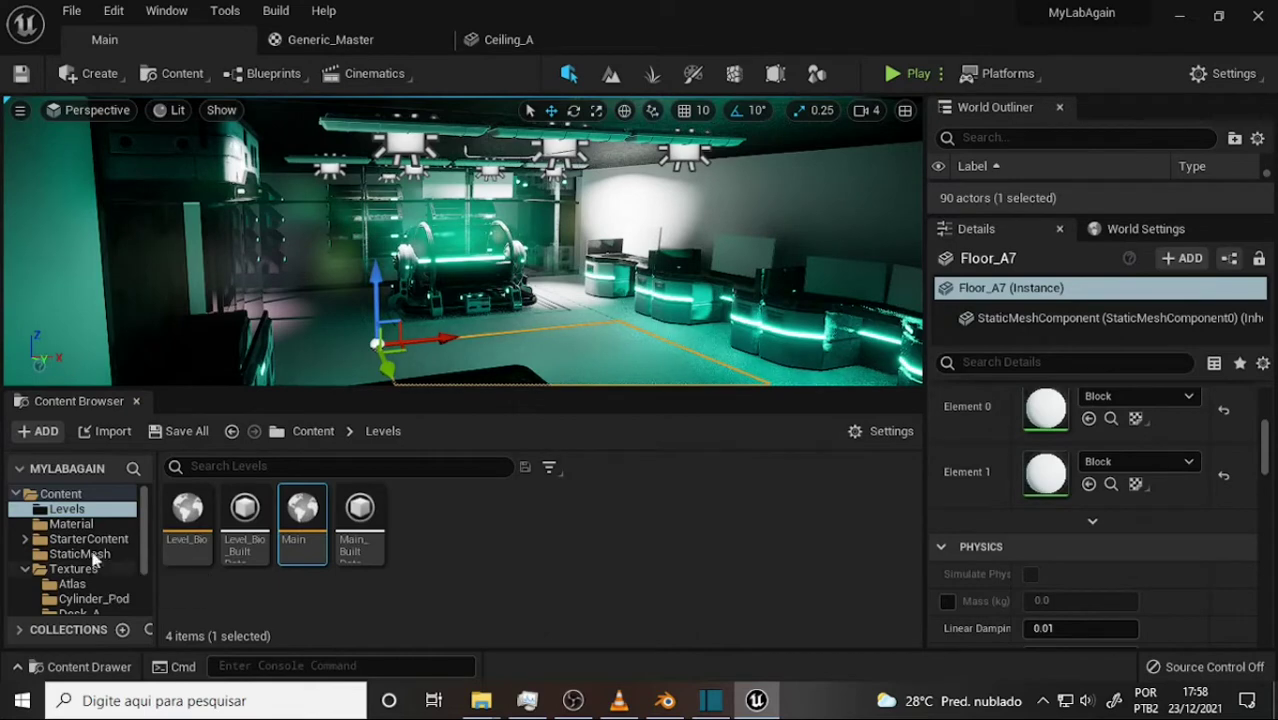
Step: Apply MI_Metal_Painted_Dark to both material slots of the selected tile, Floor_A8 and Floor_A2
{"action": "left_click", "coordinate": [71, 525]}
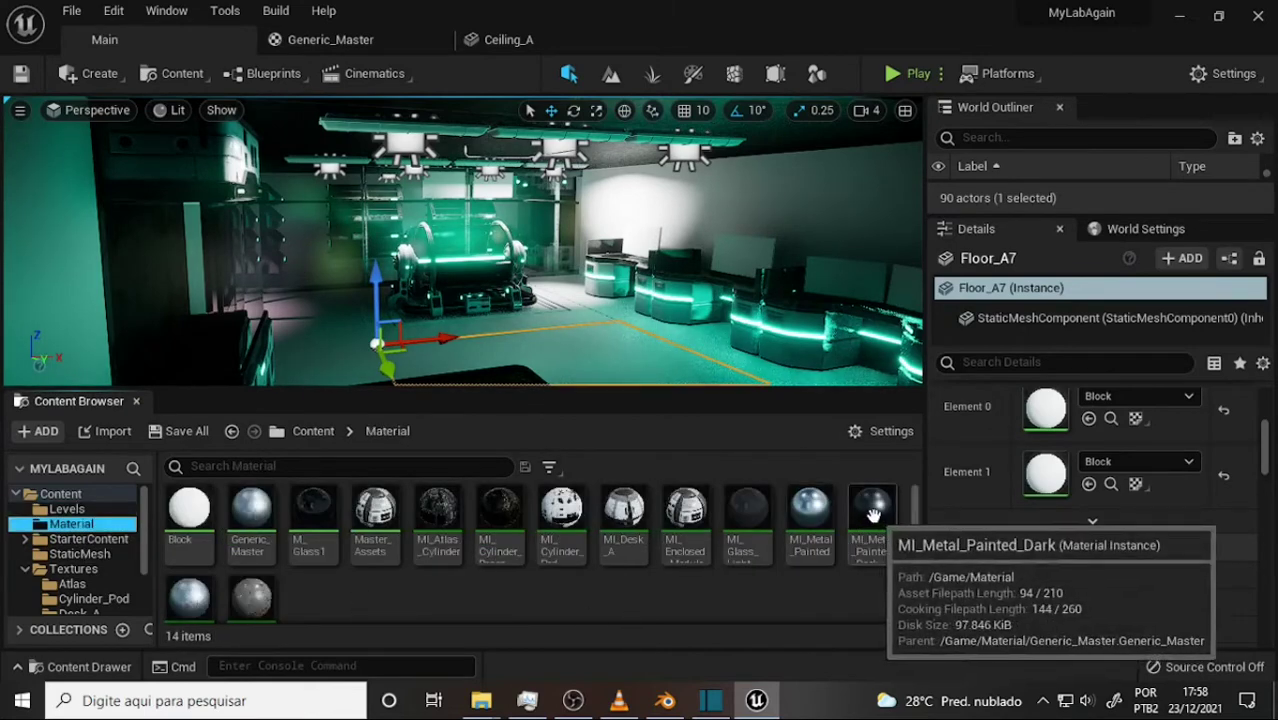
{"action": "left_click_drag", "start_coordinate": [873, 513], "coordinate": [1046, 410]}
{"action": "left_click_drag", "start_coordinate": [873, 513], "coordinate": [1048, 484]}
{"action": "left_click", "coordinate": [720, 362]}
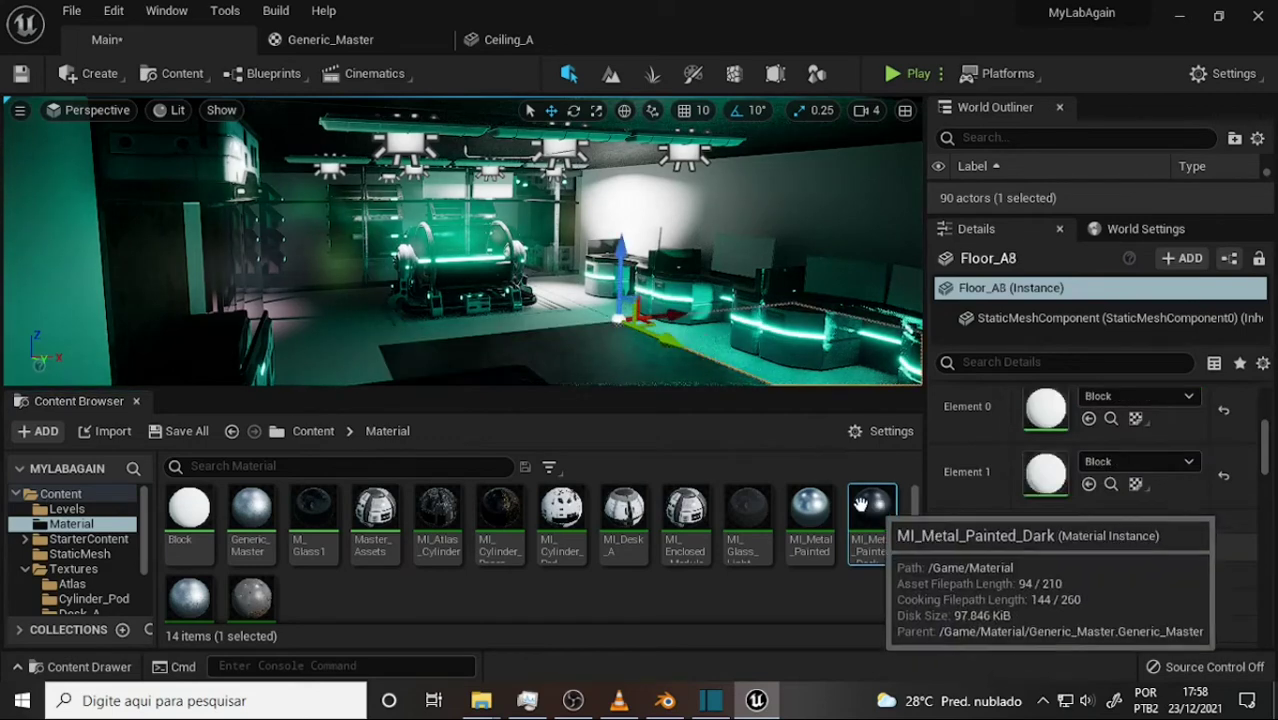
{"action": "left_click_drag", "start_coordinate": [873, 513], "coordinate": [1046, 410]}
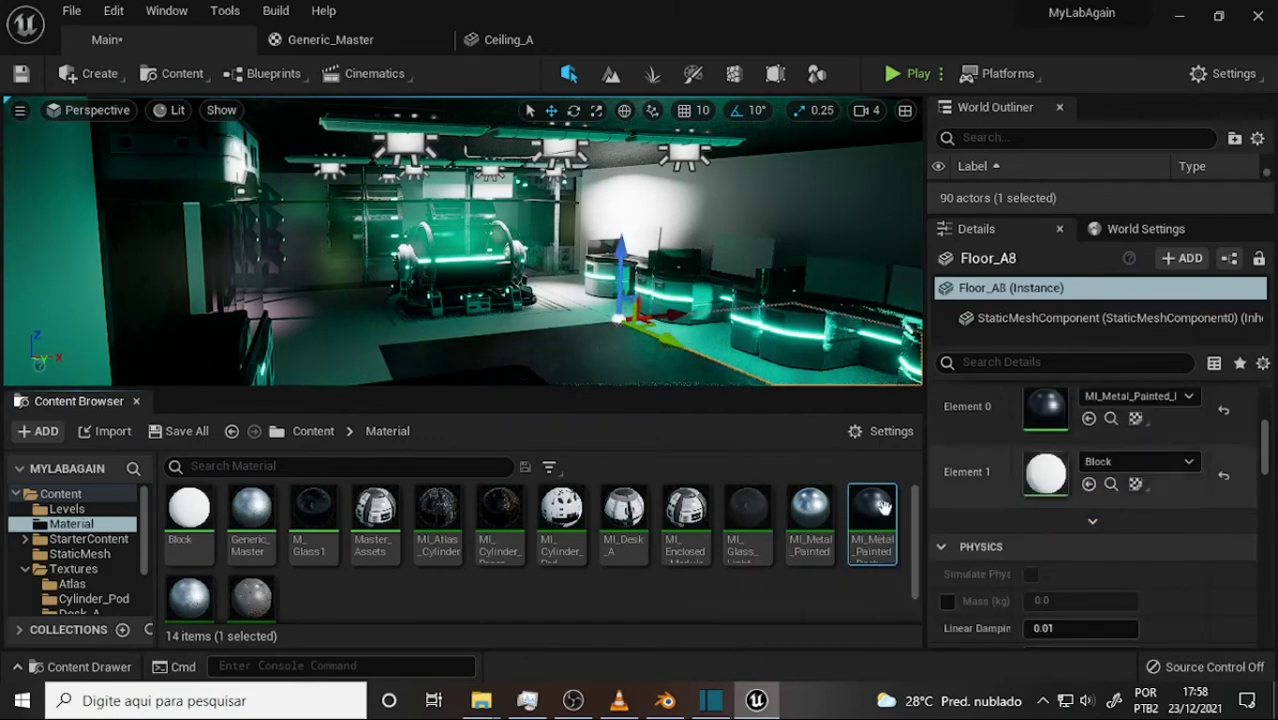
{"action": "left_click_drag", "start_coordinate": [873, 513], "coordinate": [1044, 477]}
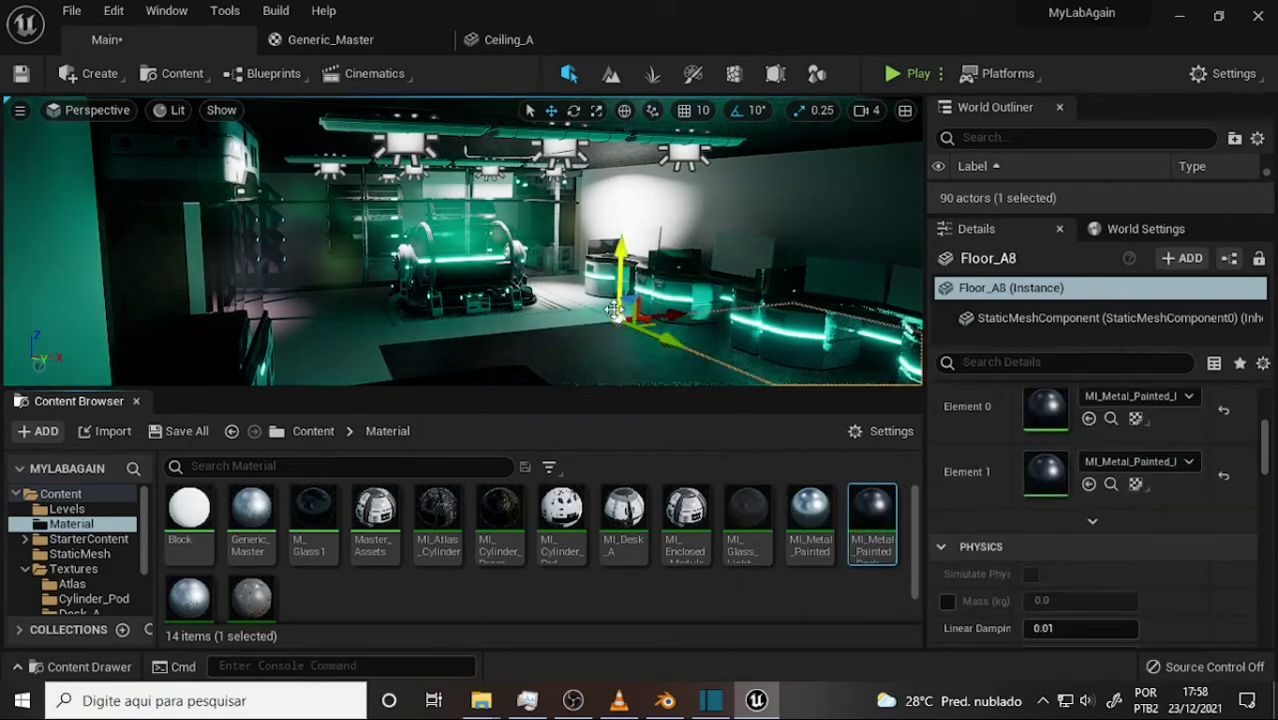
{"action": "left_click", "coordinate": [613, 318]}
{"action": "left_click_drag", "start_coordinate": [871, 512], "coordinate": [1046, 410]}
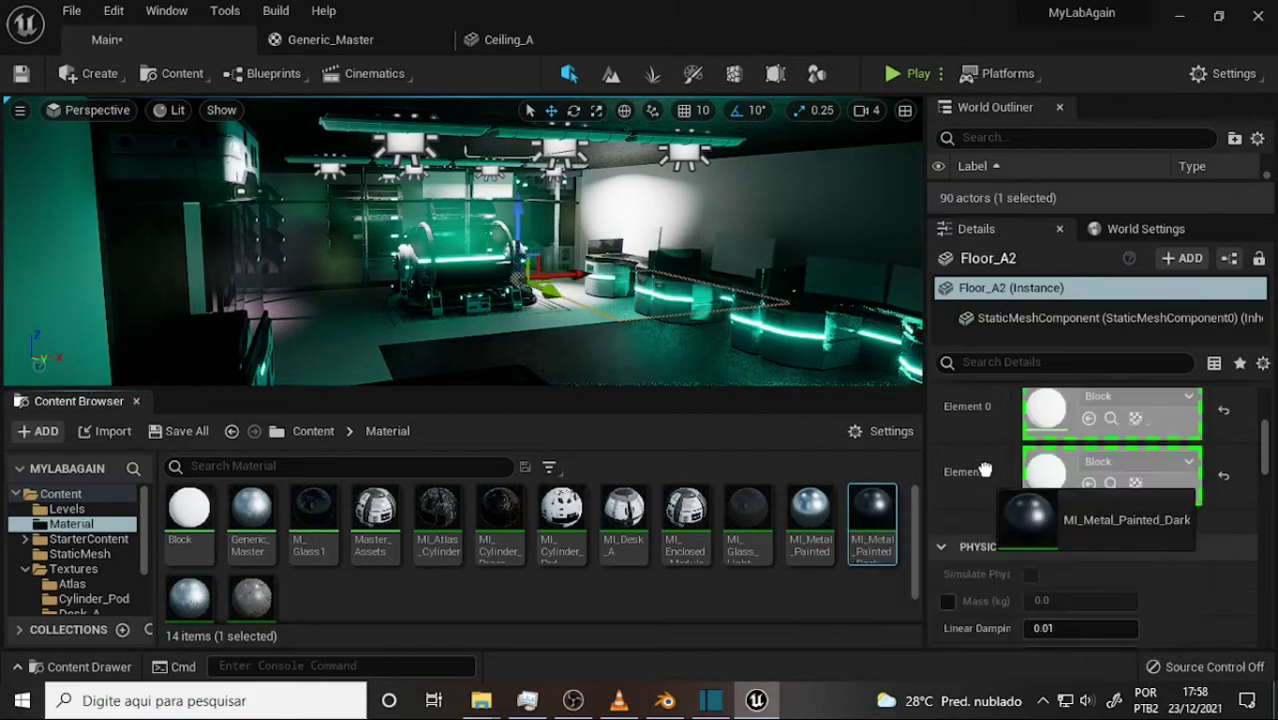
{"action": "left_click_drag", "start_coordinate": [868, 510], "coordinate": [1048, 472]}
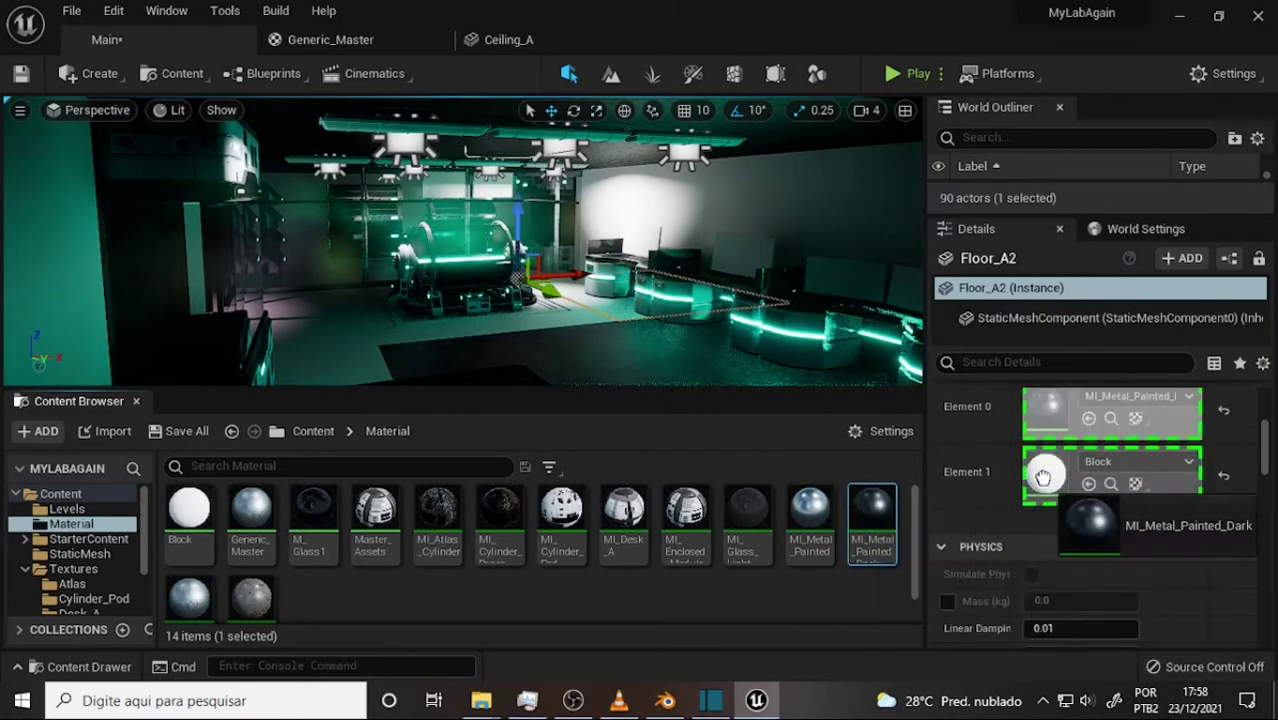
Step: Give Floor_A9 and Floor_A3 MI_Metal_Painted_Dark on both material slots
{"action": "left_click", "coordinate": [346, 352]}
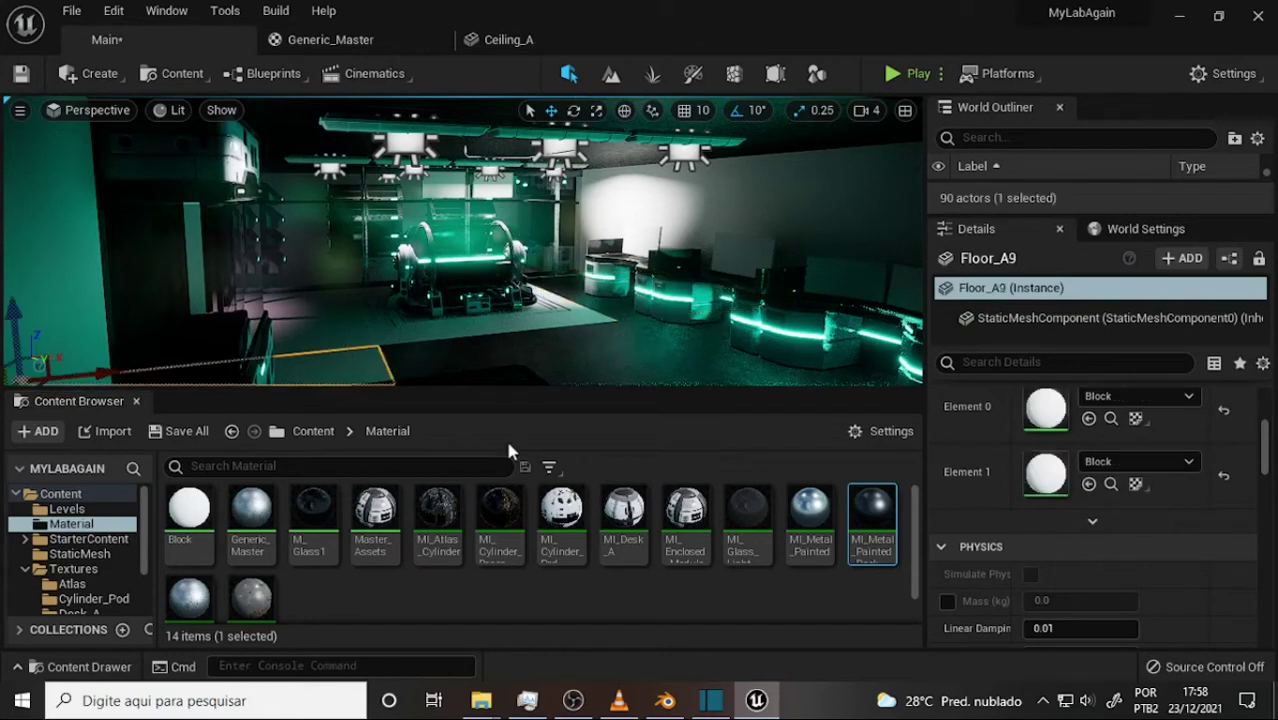
{"action": "left_click_drag", "start_coordinate": [871, 512], "coordinate": [1046, 410]}
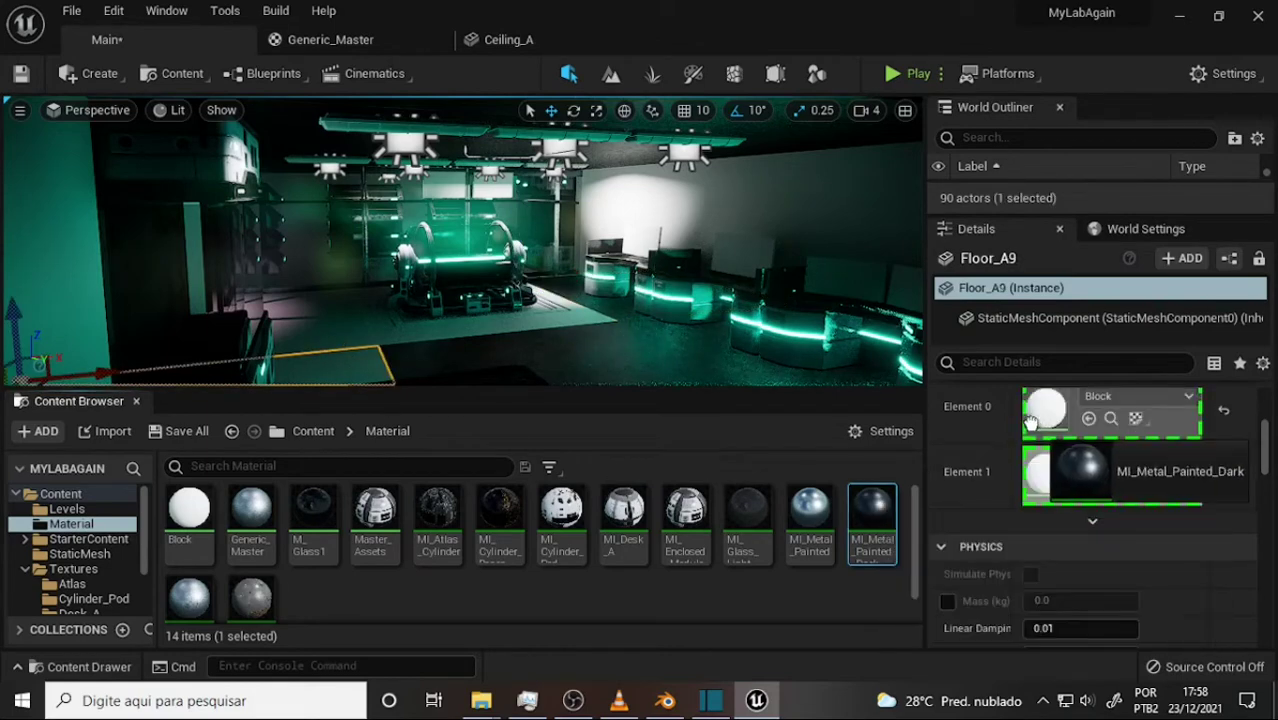
{"action": "left_click_drag", "start_coordinate": [873, 519], "coordinate": [1048, 472]}
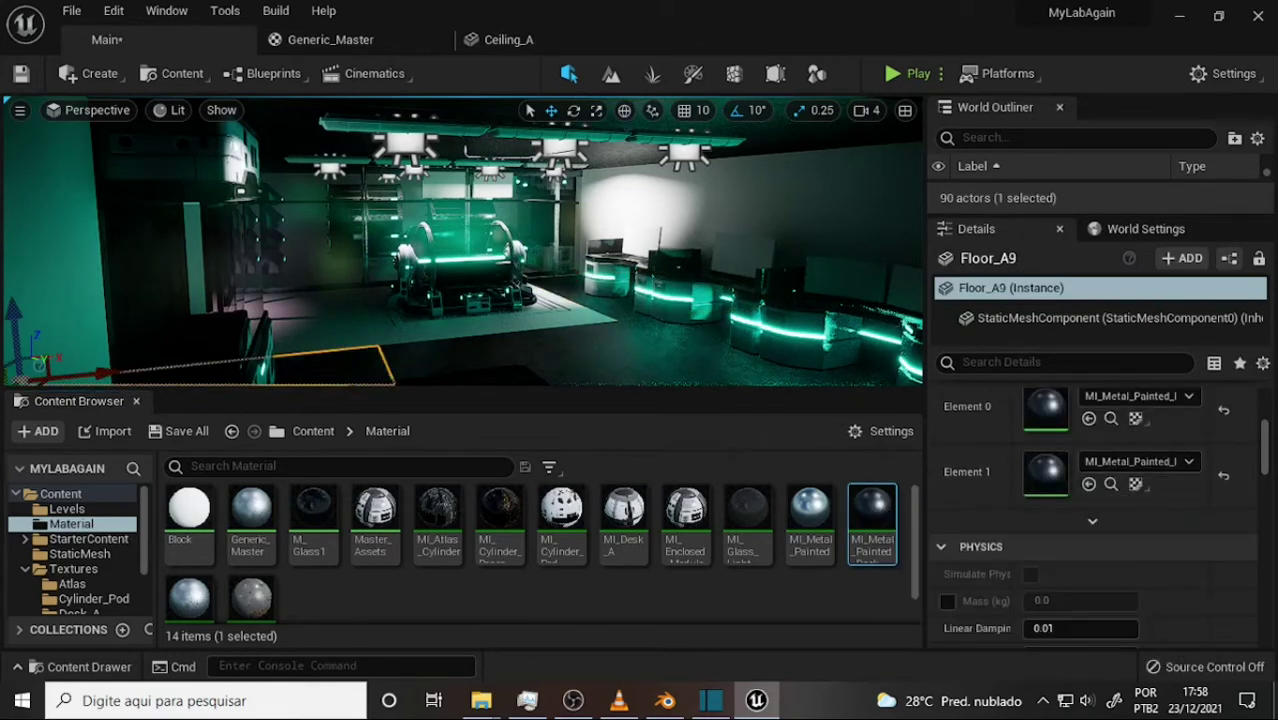
{"action": "left_click", "coordinate": [260, 325]}
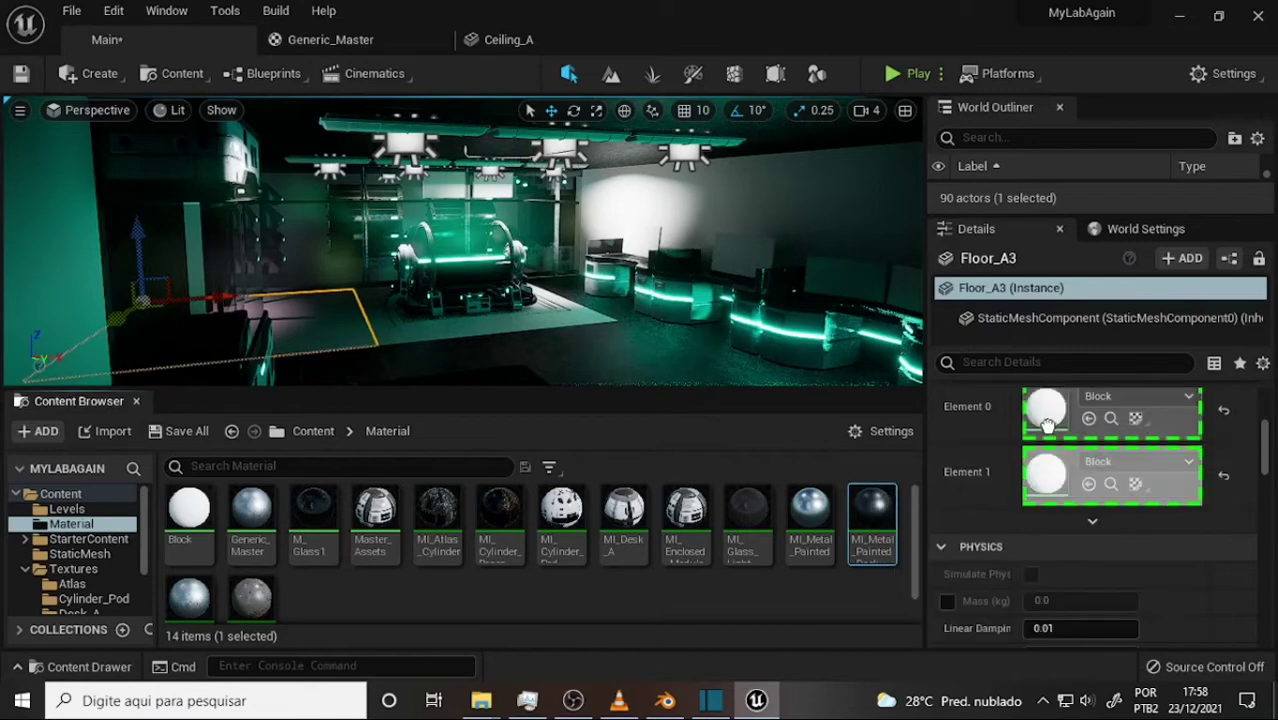
{"action": "left_click_drag", "start_coordinate": [1046, 424], "coordinate": [1046, 420]}
{"action": "left_click_drag", "start_coordinate": [871, 519], "coordinate": [1046, 472]}
{"action": "right_click_drag", "start_coordinate": [595, 207], "coordinate": [456, 240]}
Step: Give the robot station tiles Floor_A4 and Floor_A5 MI_Metal_Painted_Dark
{"action": "right_click_drag", "start_coordinate": [779, 326], "coordinate": [778, 317]}
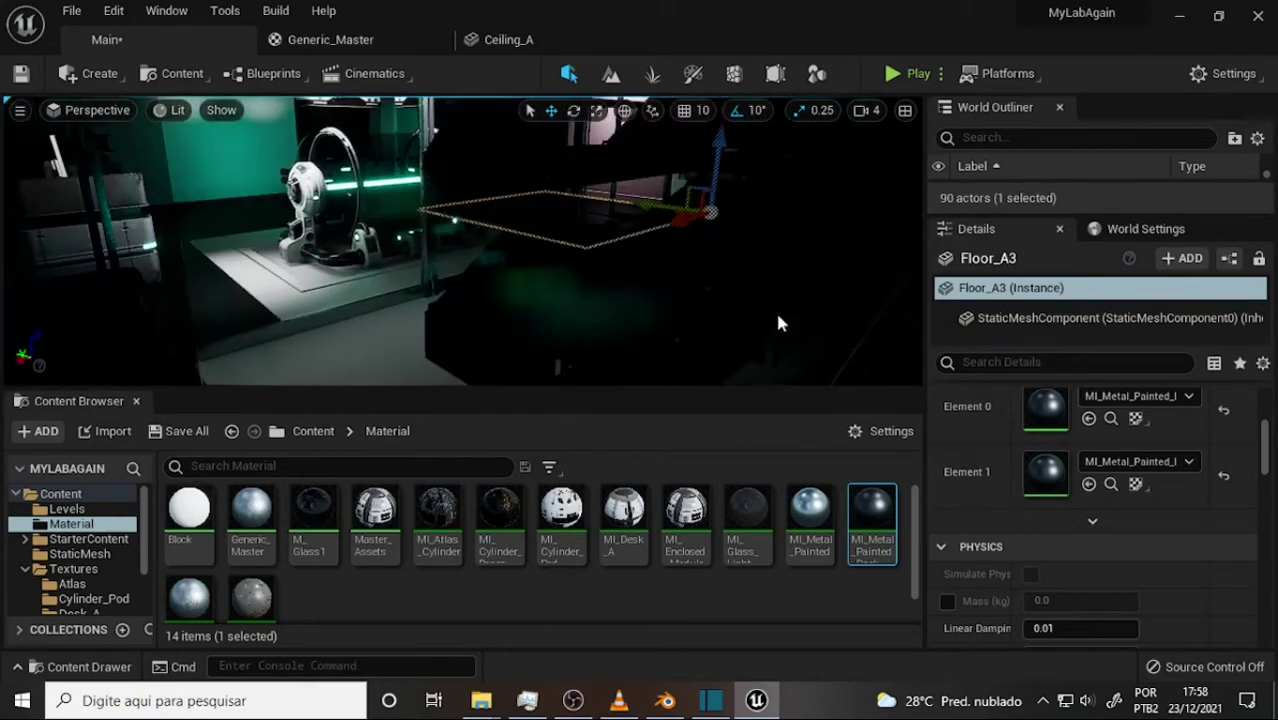
{"action": "left_click", "coordinate": [778, 317]}
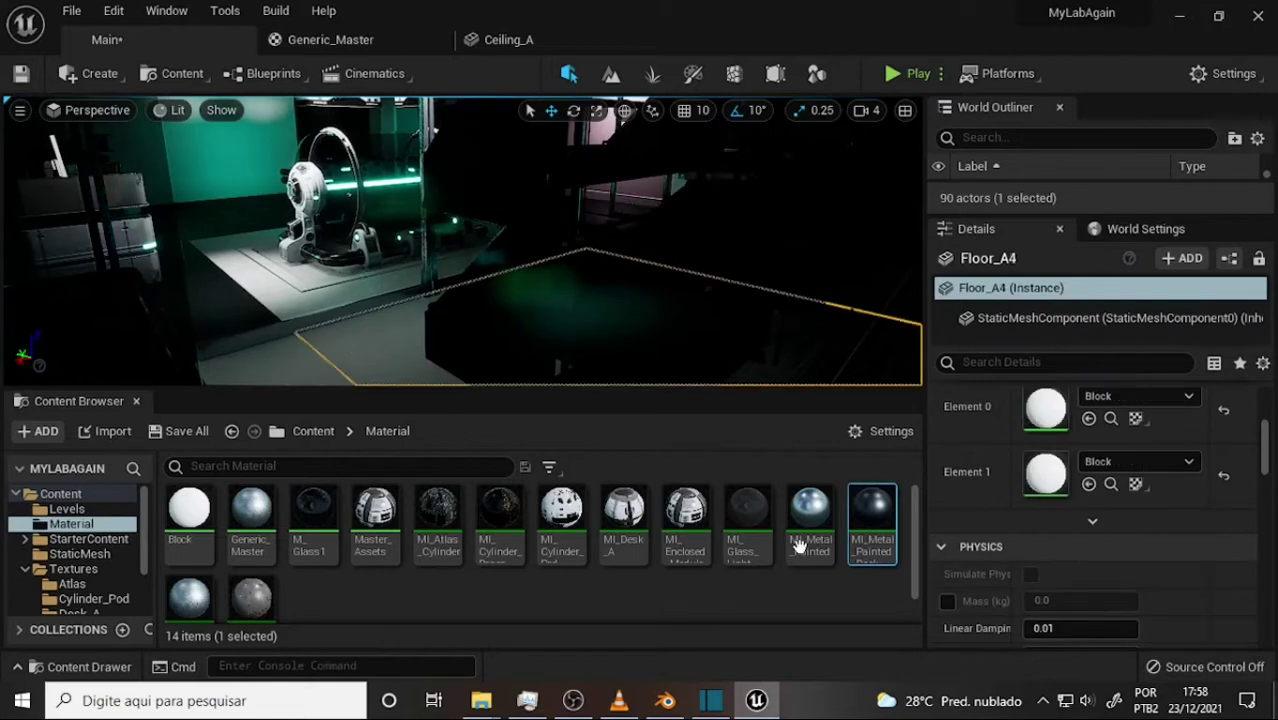
{"action": "left_click_drag", "start_coordinate": [872, 520], "coordinate": [1046, 410]}
{"action": "left_click_drag", "start_coordinate": [872, 520], "coordinate": [1044, 476]}
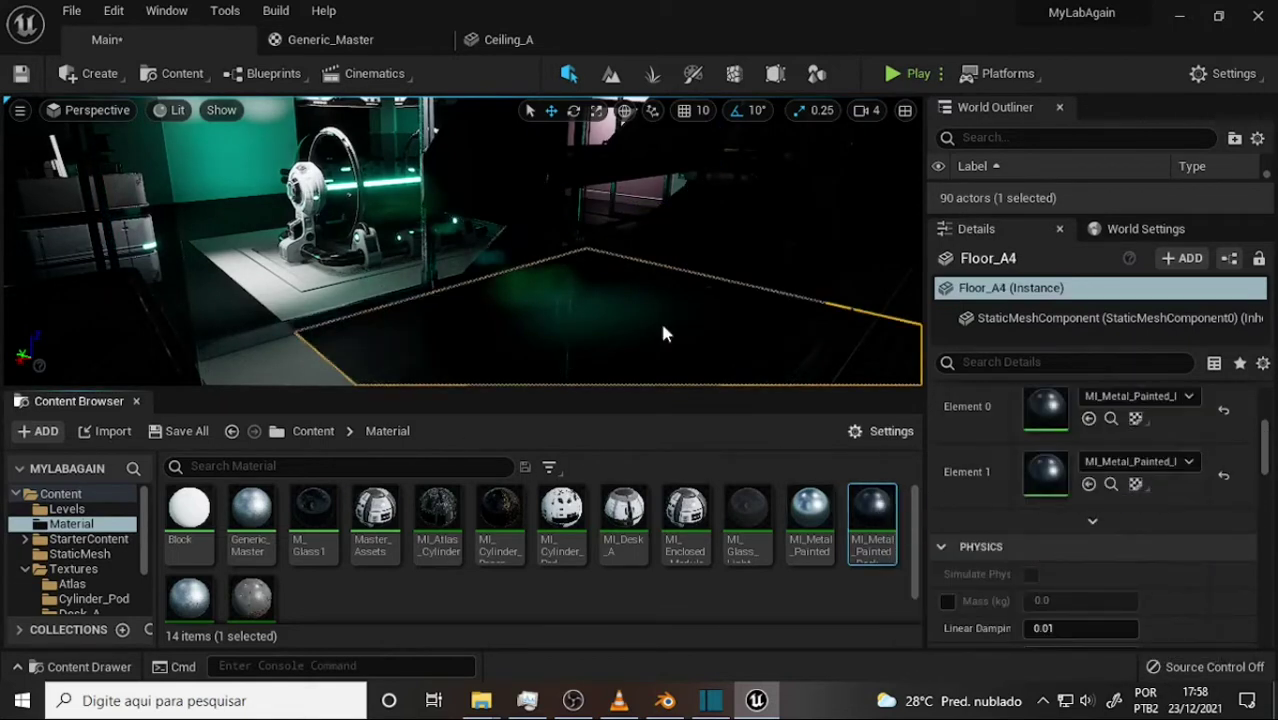
{"action": "left_click", "coordinate": [272, 366]}
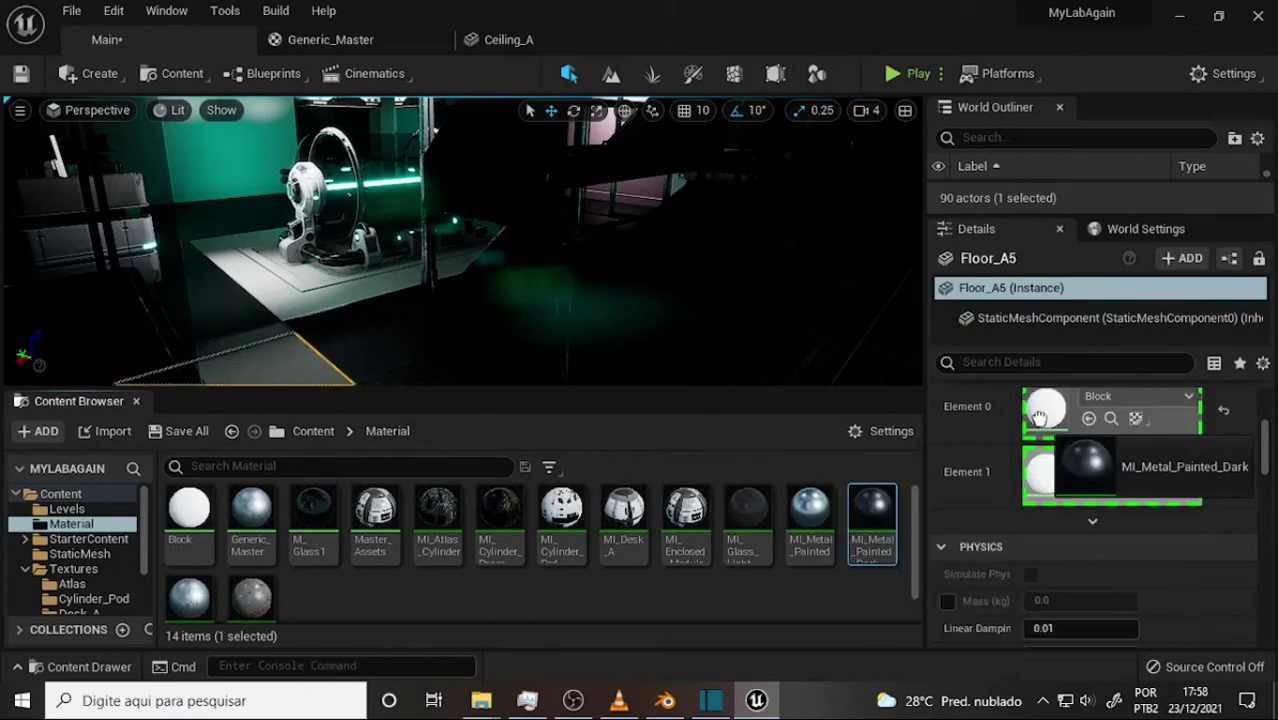
{"action": "mouse_move", "coordinate": [872, 520]}
{"action": "left_mouse_down"}
{"action": "mouse_move", "coordinate": [1046, 410]}
{"action": "mouse_move", "coordinate": [1040, 478]}
{"action": "left_mouse_up"}
Step: Give Floor_A6 in the lit room area MI_Metal_Painted_Dark on Element 0 and Element 1
{"action": "scroll", "coordinate": [606, 221], "scroll_direction": "down", "scroll_amount": 3}
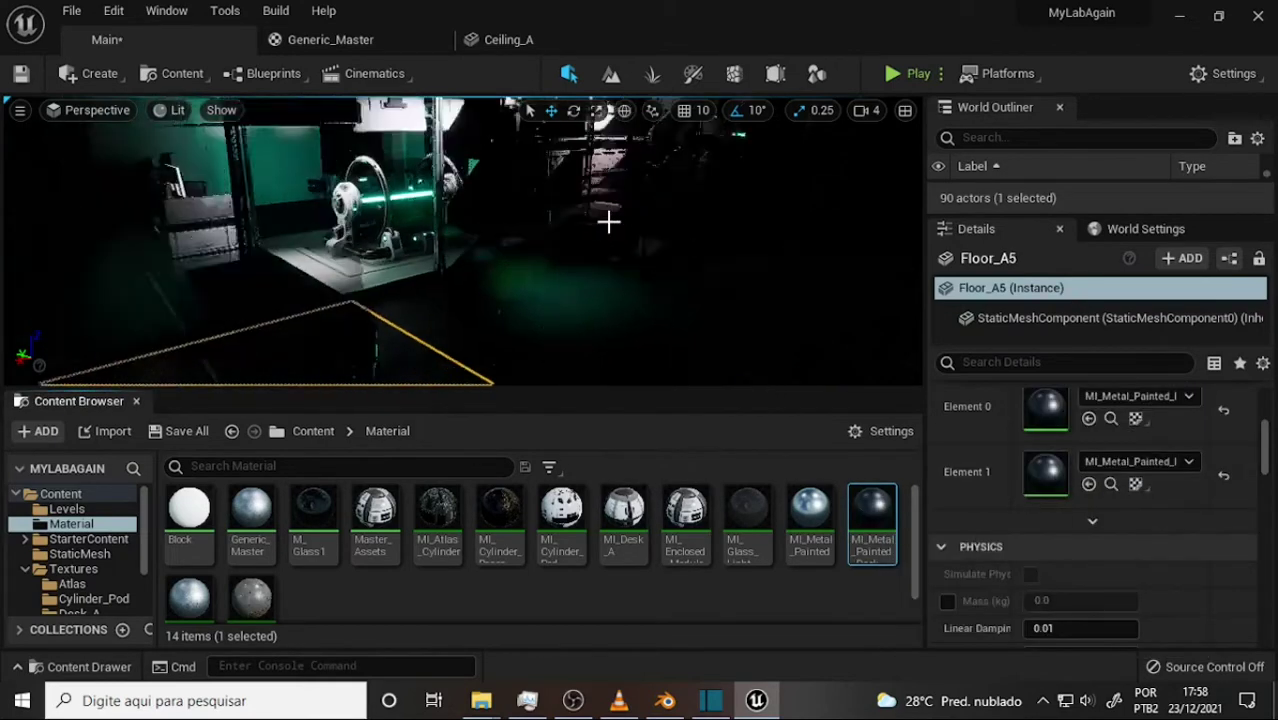
{"action": "scroll", "coordinate": [560, 240], "scroll_direction": "down", "scroll_amount": 2}
{"action": "right_click_drag", "start_coordinate": [500, 289], "coordinate": [549, 289]}
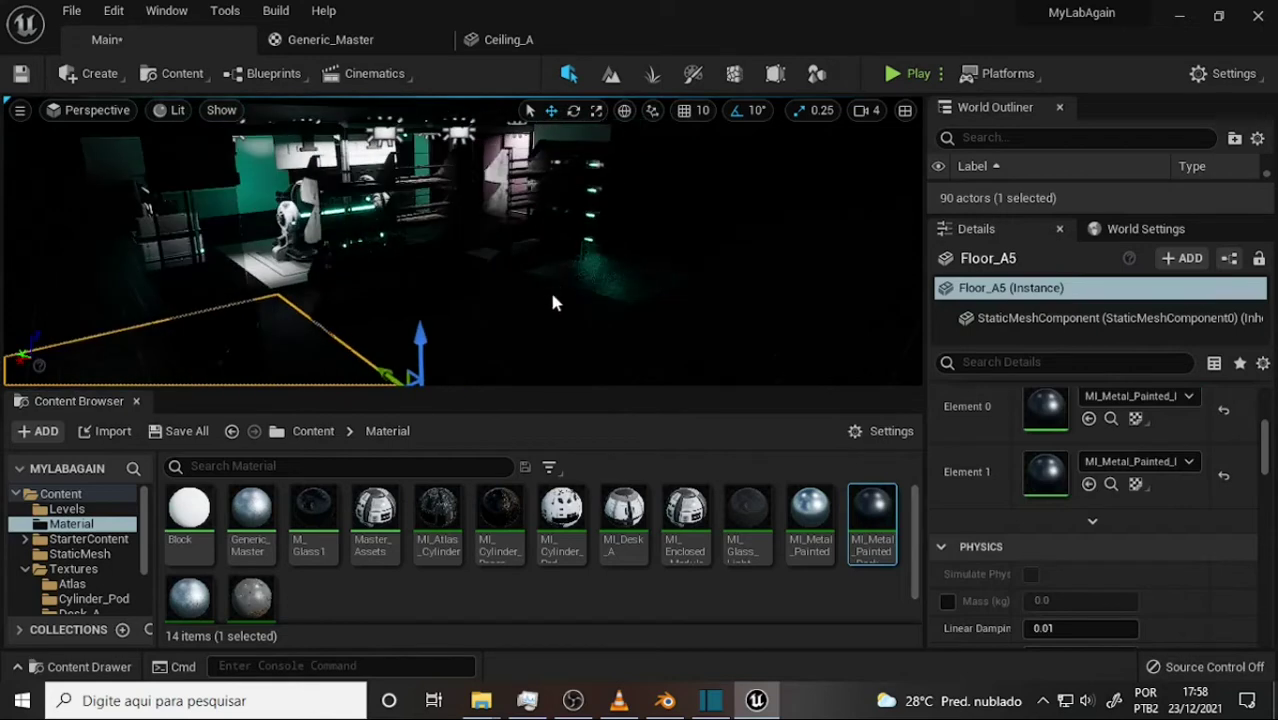
{"action": "right_click_drag", "start_coordinate": [810, 317], "coordinate": [788, 310]}
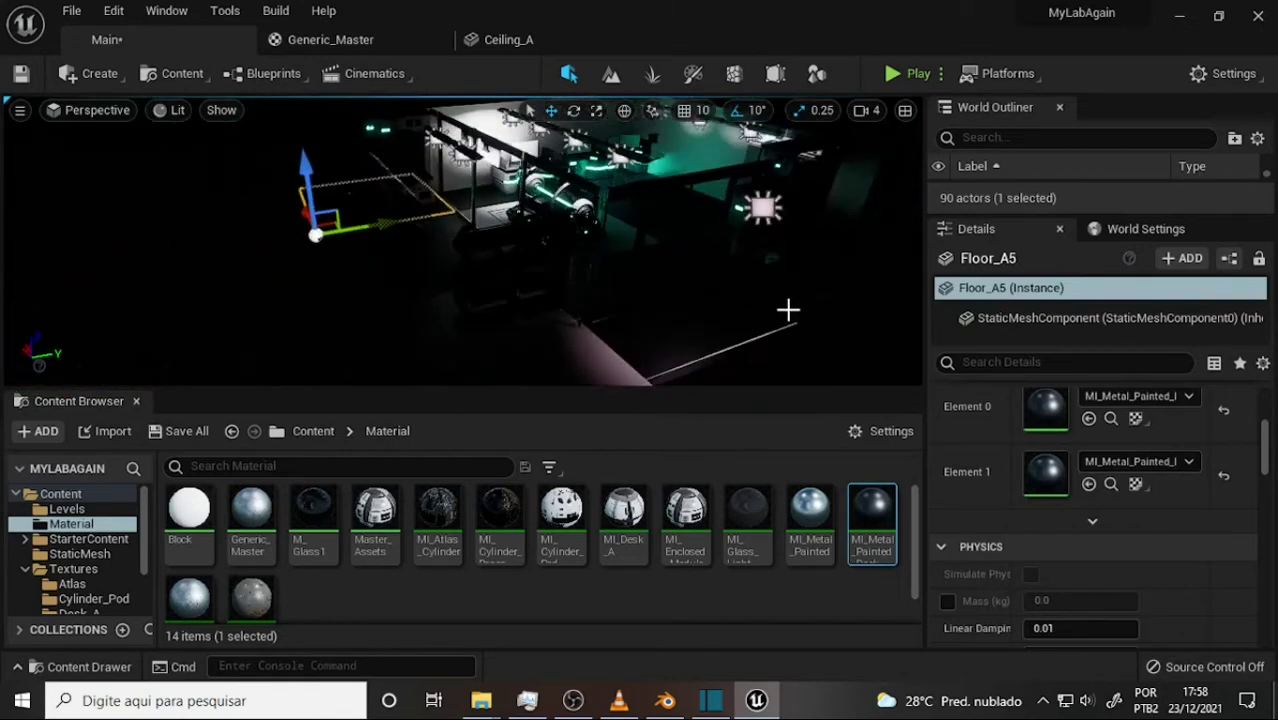
{"action": "left_click", "coordinate": [600, 366]}
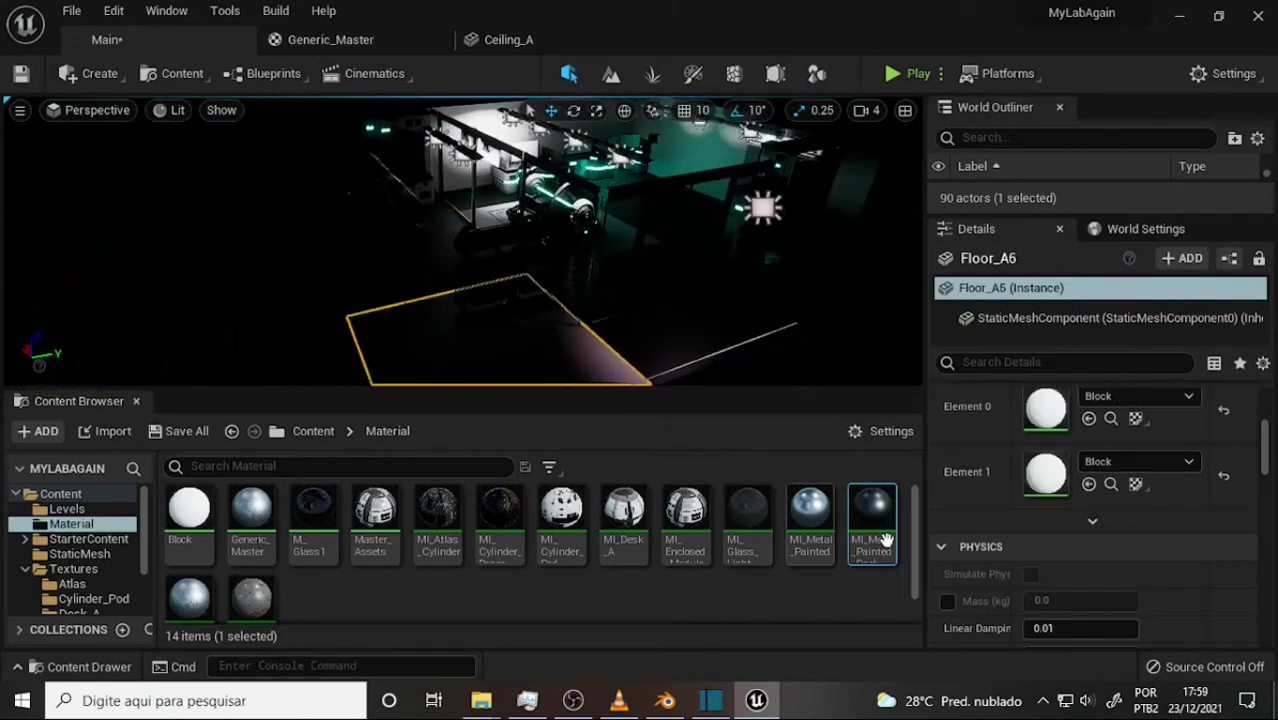
{"action": "left_click_drag", "start_coordinate": [885, 541], "coordinate": [1046, 408]}
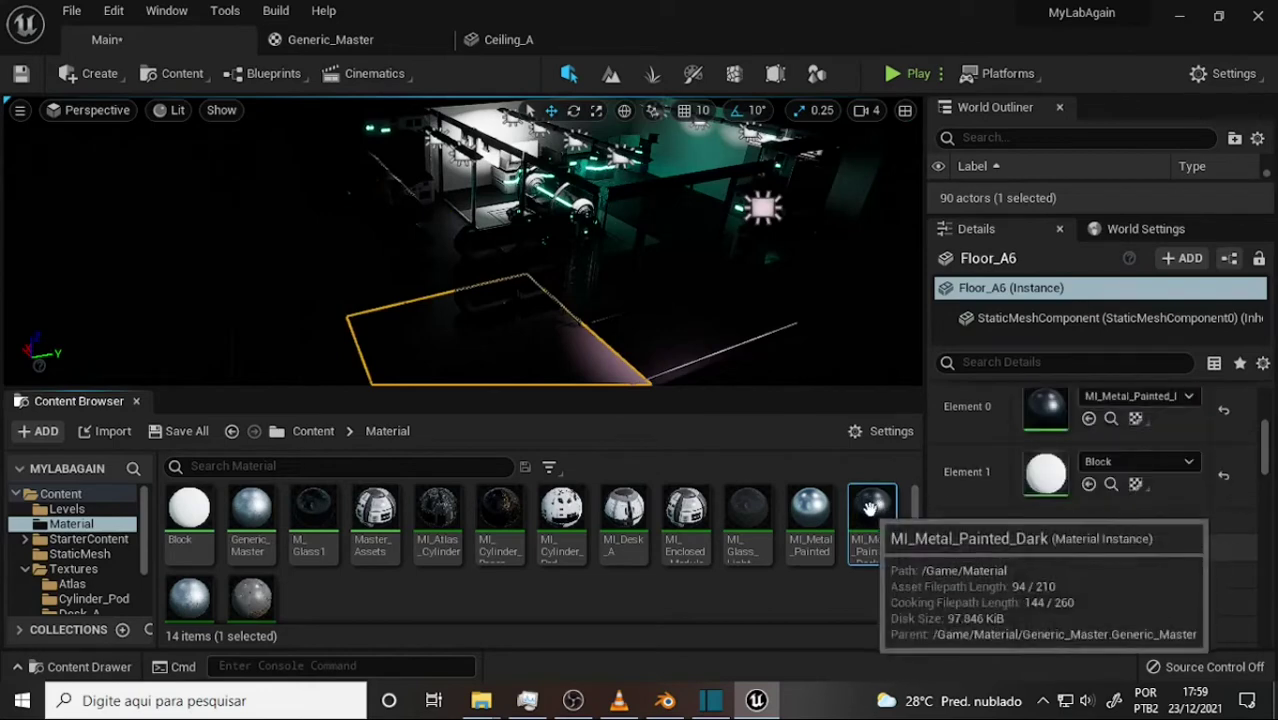
{"action": "left_click_drag", "start_coordinate": [870, 508], "coordinate": [1046, 472]}
{"action": "mouse_move", "coordinate": [639, 205]}
{"action": "right_mouse_down"}
{"action": "mouse_move", "coordinate": [627, 167]}
{"action": "mouse_move", "coordinate": [563, 172]}
{"action": "right_mouse_up"}
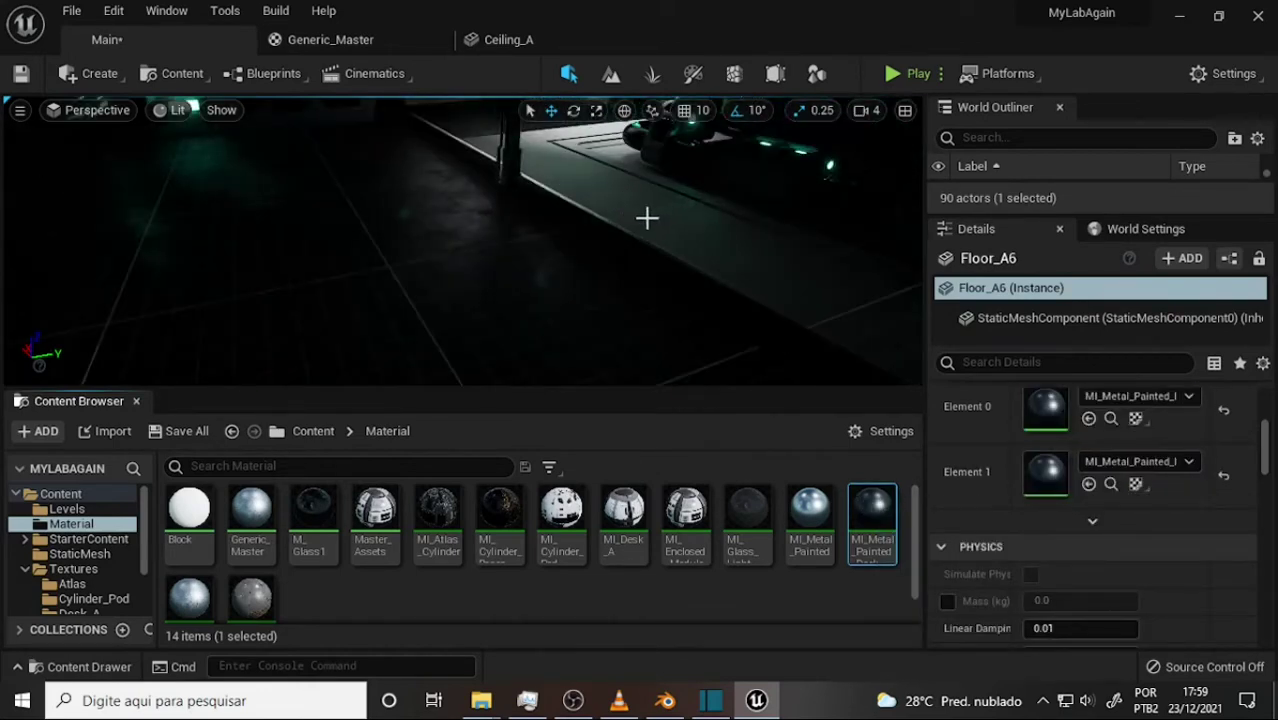
Step: Fly the camera around the desk and pod to inspect the darkened floor tiles
{"action": "right_click_drag", "start_coordinate": [647, 218], "coordinate": [647, 218]}
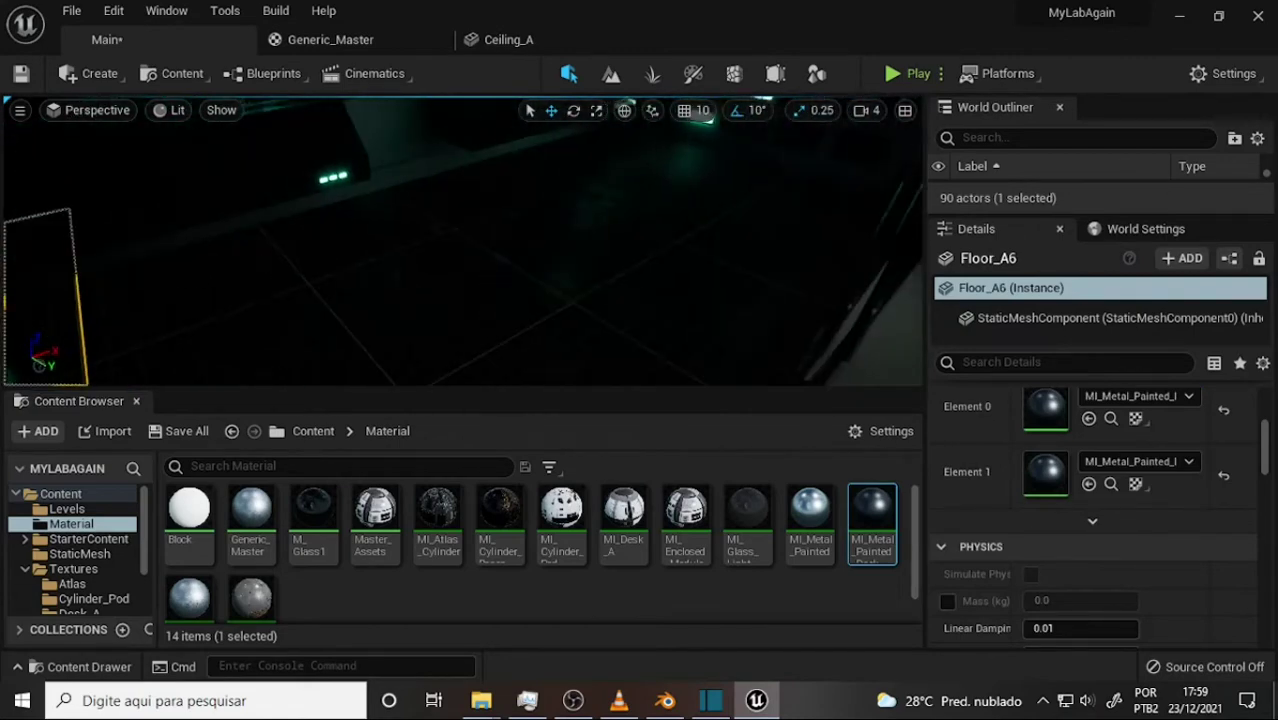
{"action": "right_click_drag", "start_coordinate": [797, 262], "coordinate": [733, 283]}
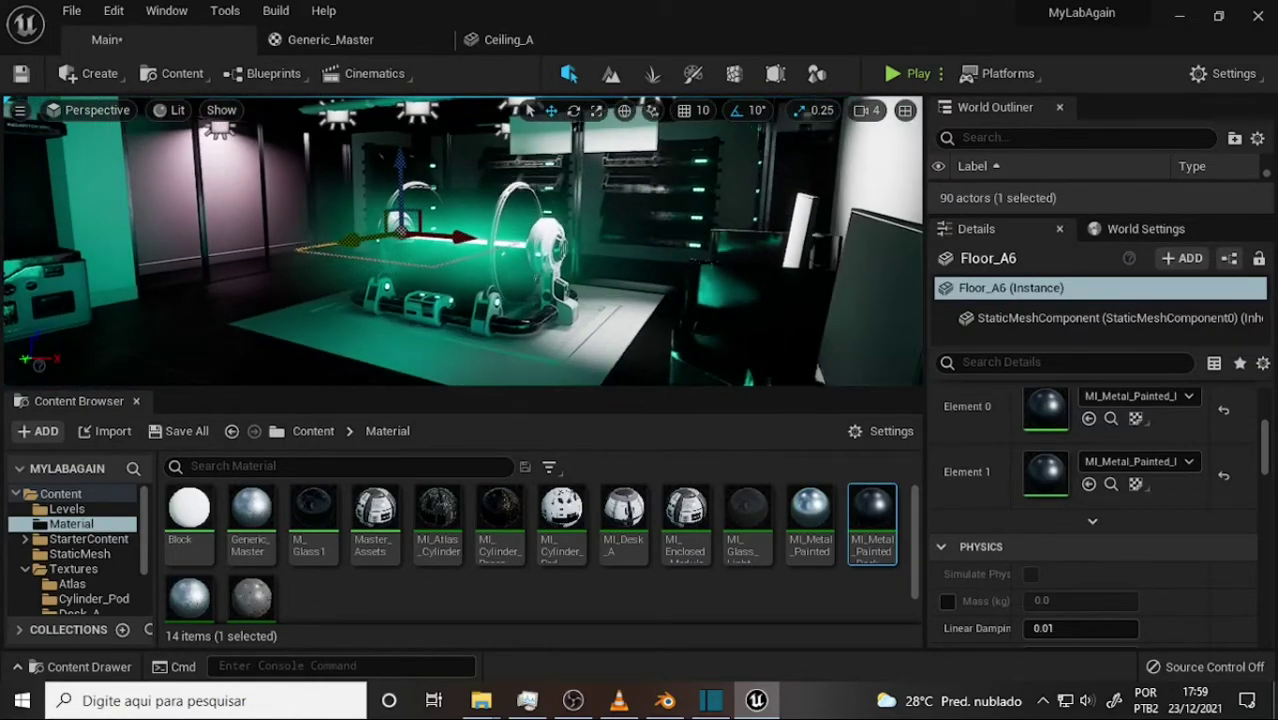
{"action": "mouse_move", "coordinate": [652, 276]}
{"action": "right_mouse_down"}
{"action": "mouse_move", "coordinate": [608, 255]}
{"action": "mouse_move", "coordinate": [632, 232]}
{"action": "right_mouse_up"}
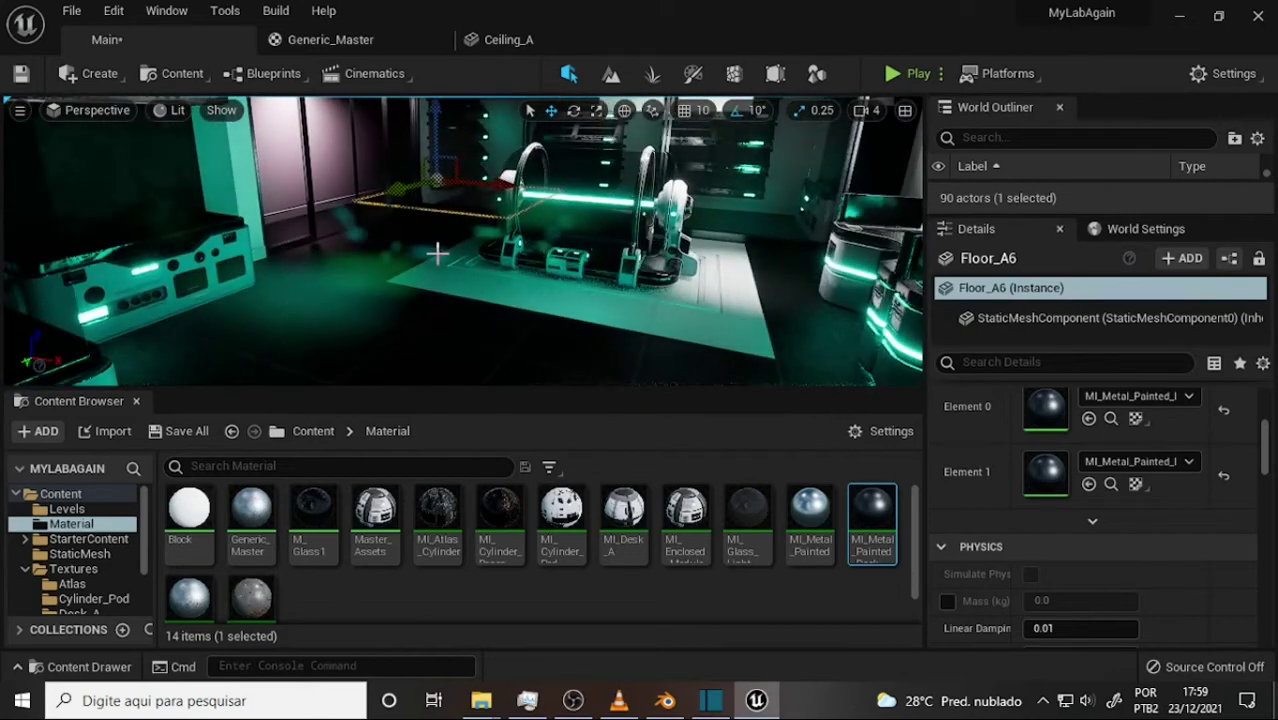
{"action": "right_click_drag", "start_coordinate": [502, 229], "coordinate": [502, 229]}
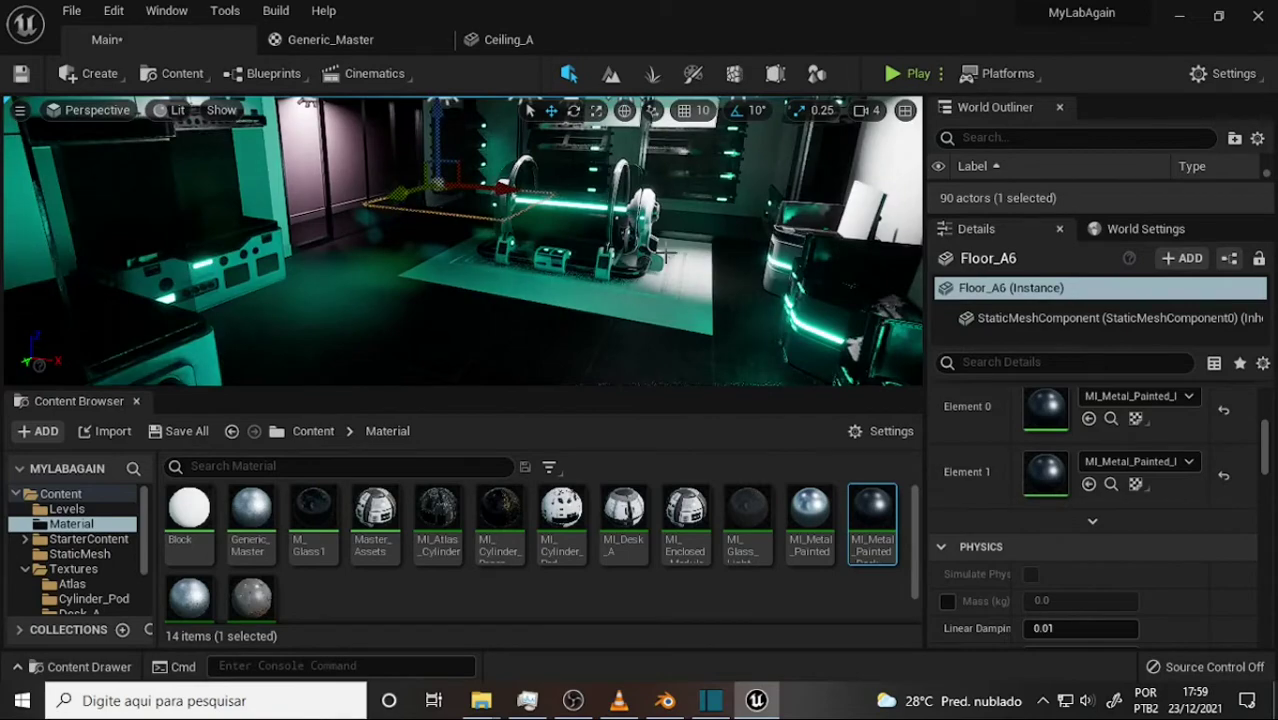
{"action": "right_click_drag", "start_coordinate": [617, 277], "coordinate": [617, 277]}
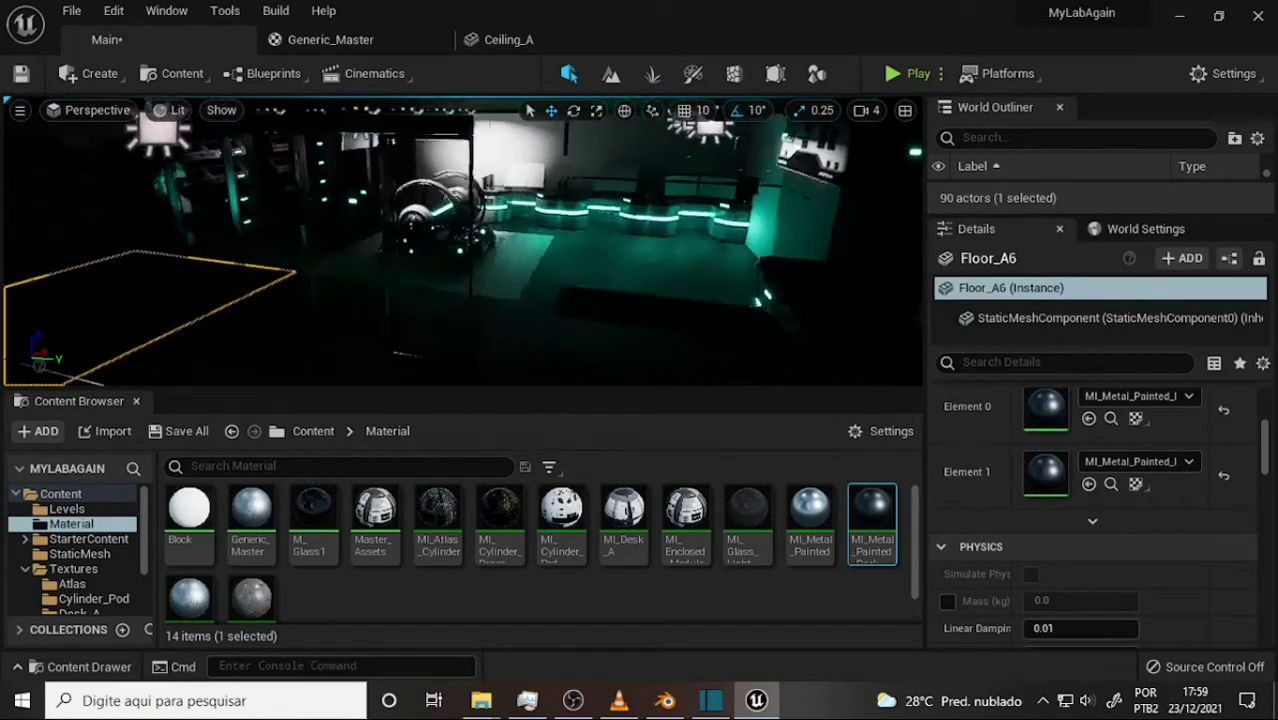
{"action": "right_click_drag", "start_coordinate": [668, 117], "coordinate": [668, 117]}
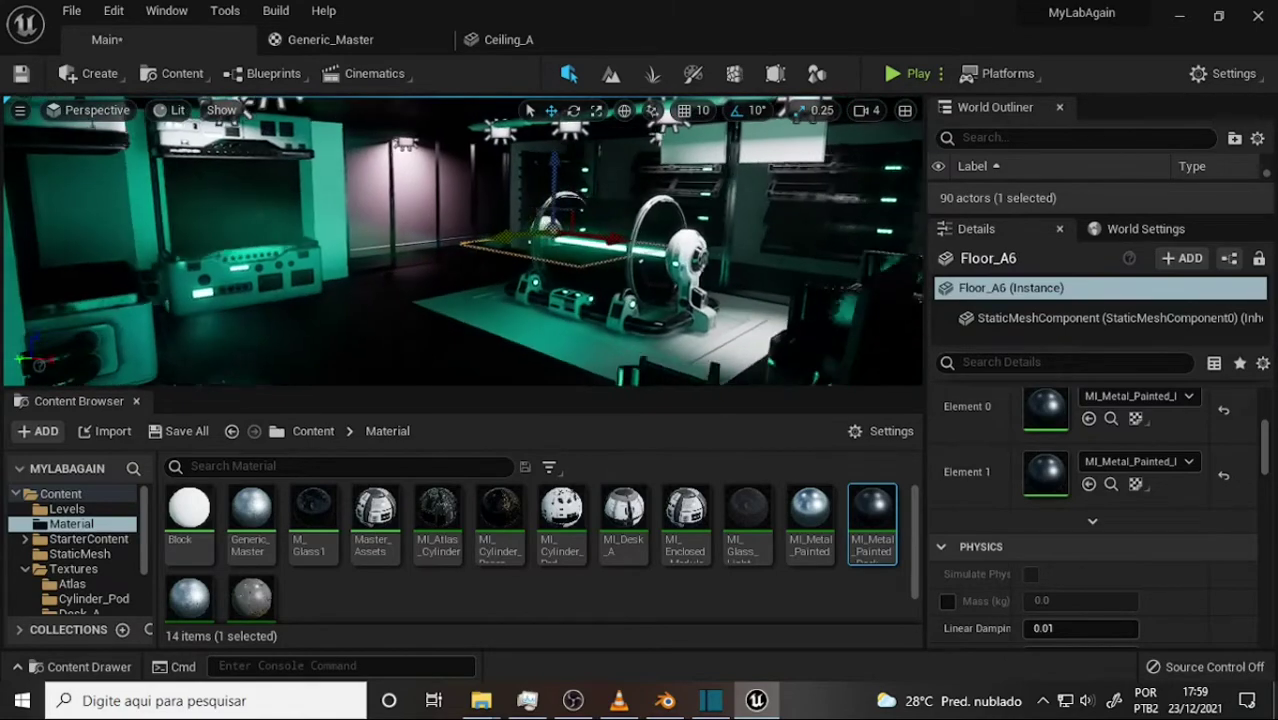
{"action": "right_click_drag", "start_coordinate": [680, 287], "coordinate": [680, 287]}
{"action": "scroll", "coordinate": [736, 297], "scroll_direction": "up", "scroll_amount": 2}
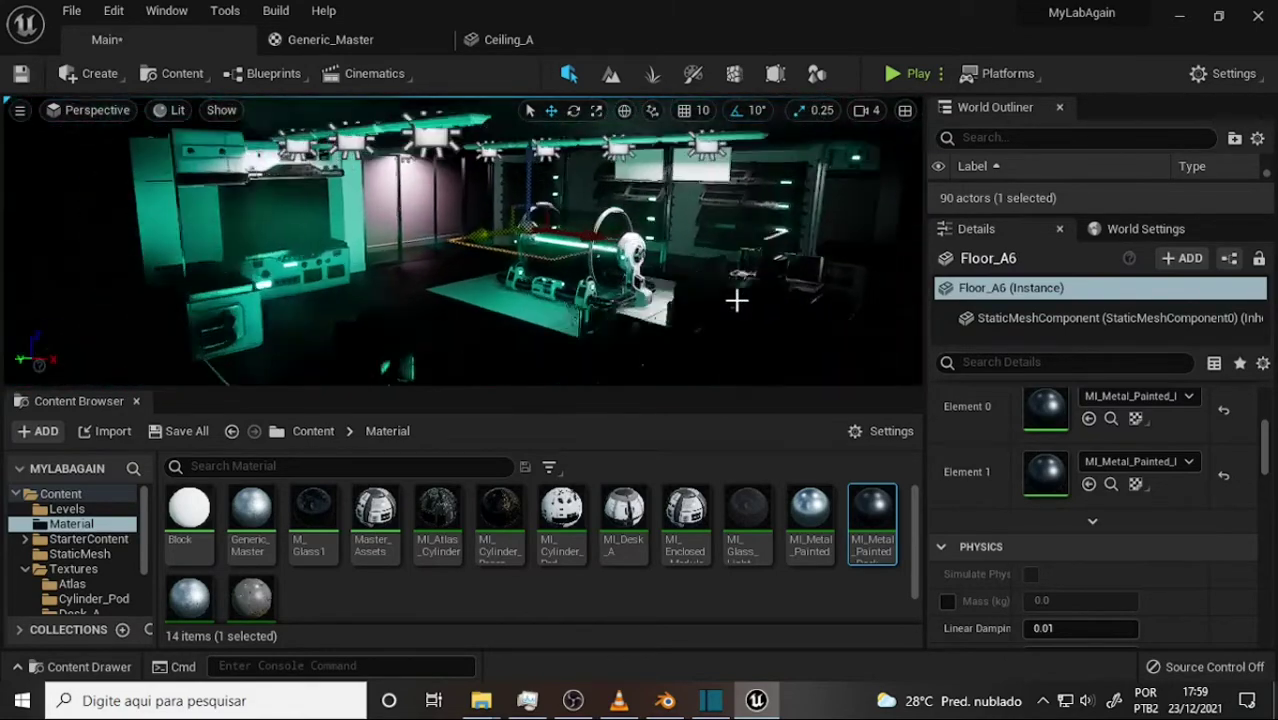
{"action": "scroll", "coordinate": [736, 297], "scroll_direction": "up", "scroll_amount": 1}
{"action": "scroll", "coordinate": [685, 297], "scroll_direction": "up", "scroll_amount": 1}
{"action": "right_click_drag", "start_coordinate": [685, 297], "coordinate": [685, 297]}
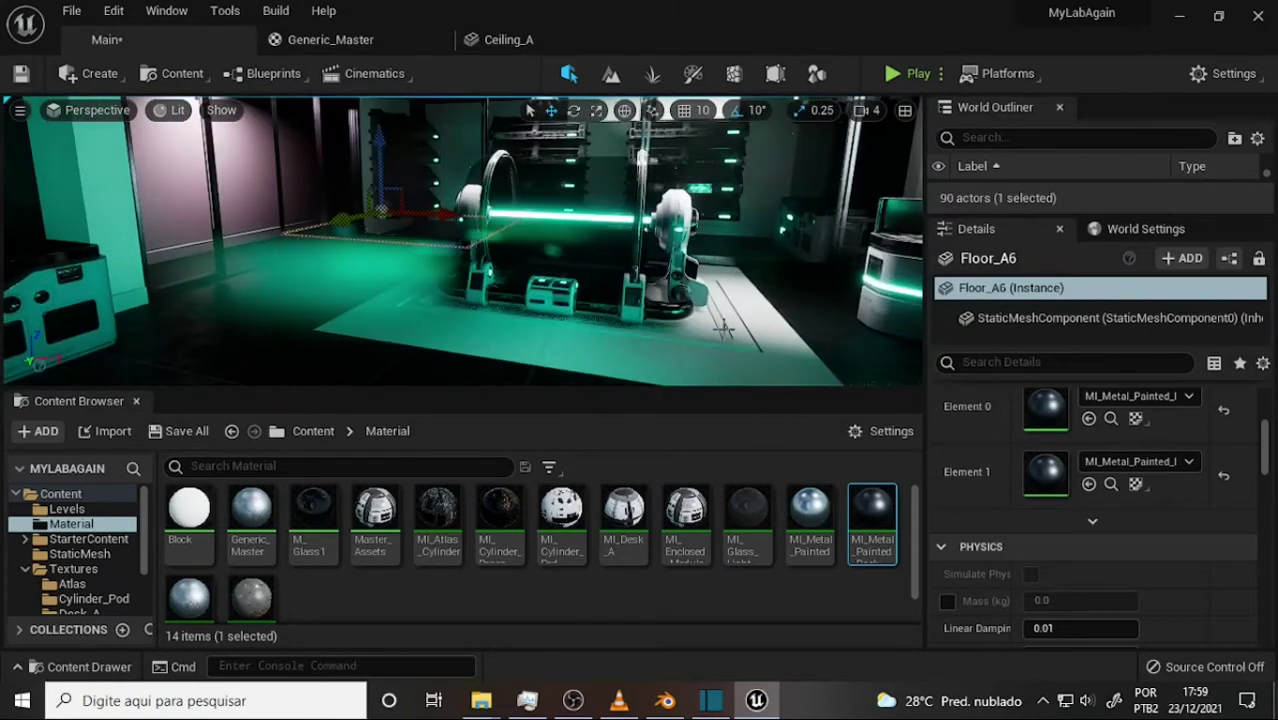
{"action": "right_click_drag", "start_coordinate": [760, 288], "coordinate": [745, 282]}
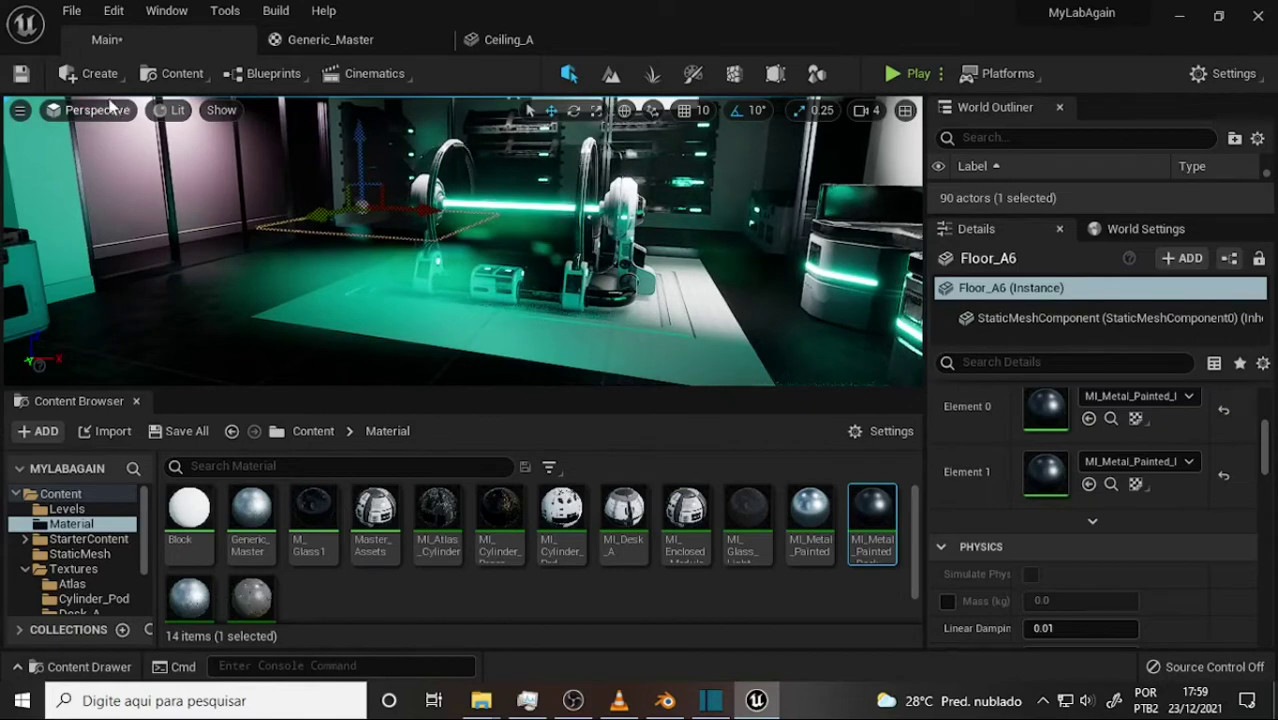
Step: Save all modified levels and assets with File > Save All
{"action": "left_click", "coordinate": [72, 12]}
{"action": "left_click", "coordinate": [131, 217]}
{"action": "left_click", "coordinate": [575, 703]}
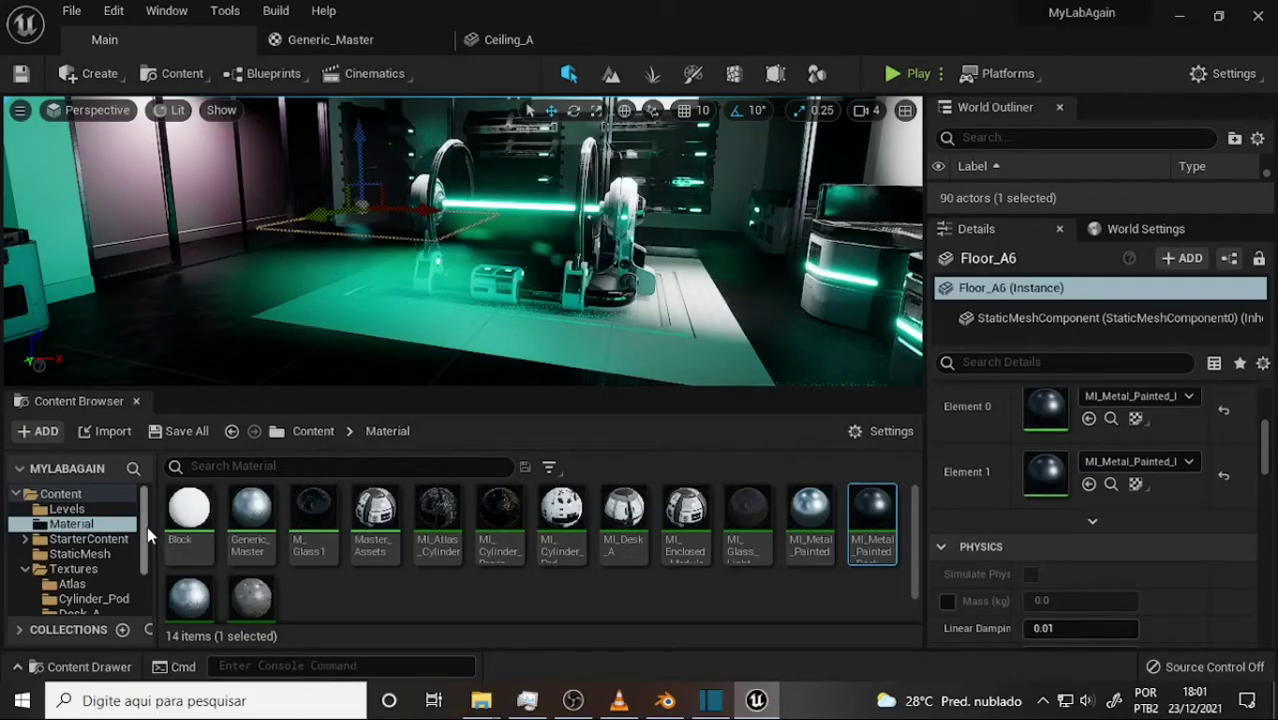
{"action": "scroll", "coordinate": [145, 515], "scroll_direction": "down", "scroll_amount": 3}
{"action": "scroll", "coordinate": [145, 515], "scroll_direction": "up", "scroll_amount": 3}
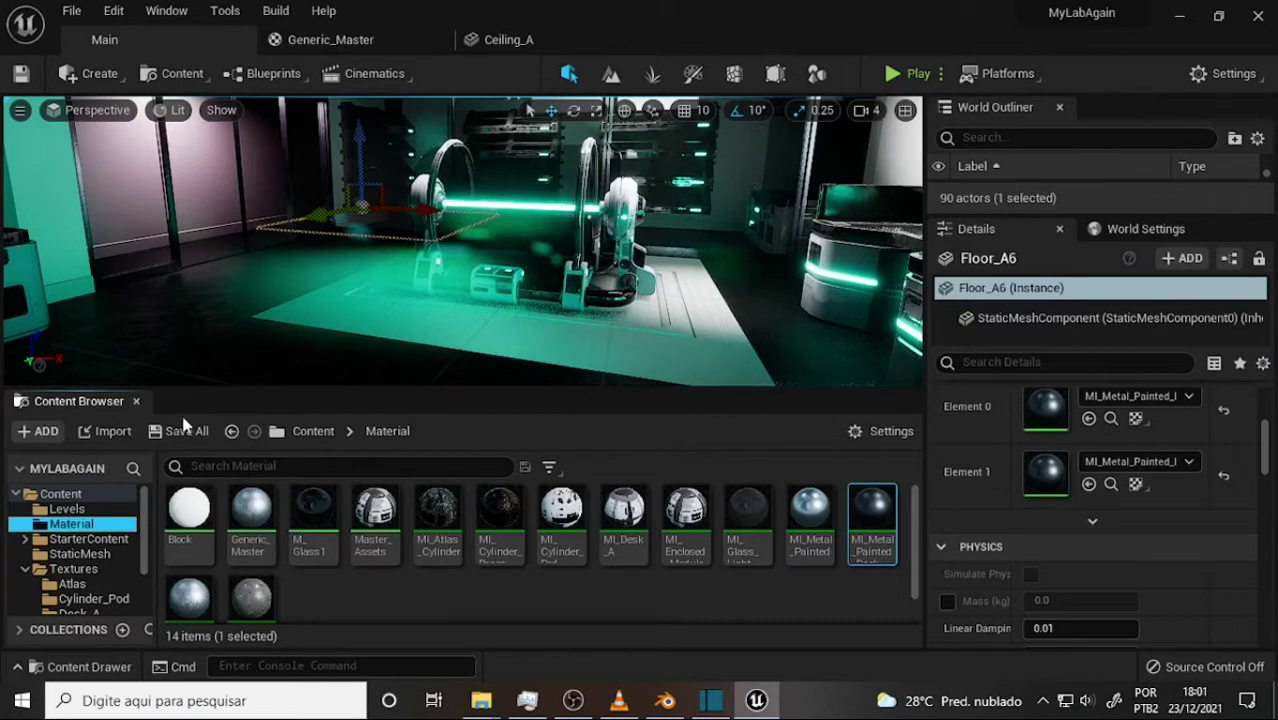
Step: Open Level_Bio and drag the Floor_B mesh from StaticMesh into the viewport
{"action": "left_click", "coordinate": [72, 517]}
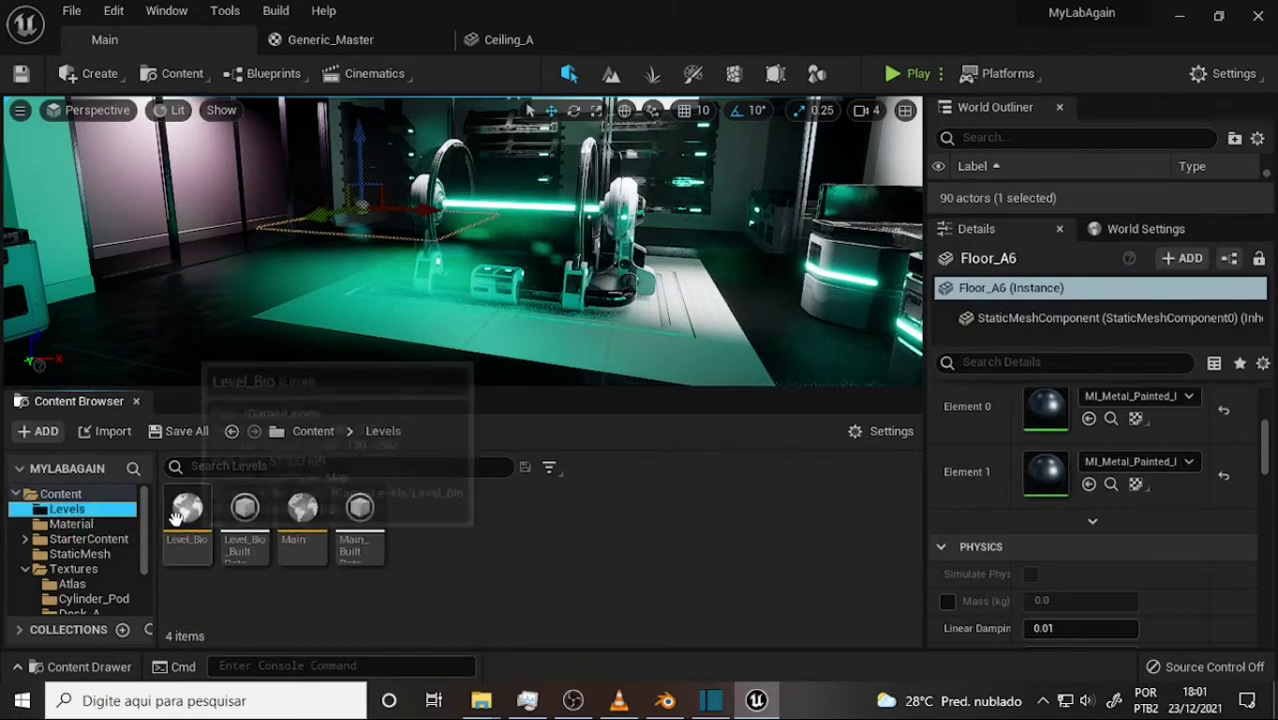
{"action": "double_click", "coordinate": [187, 510]}
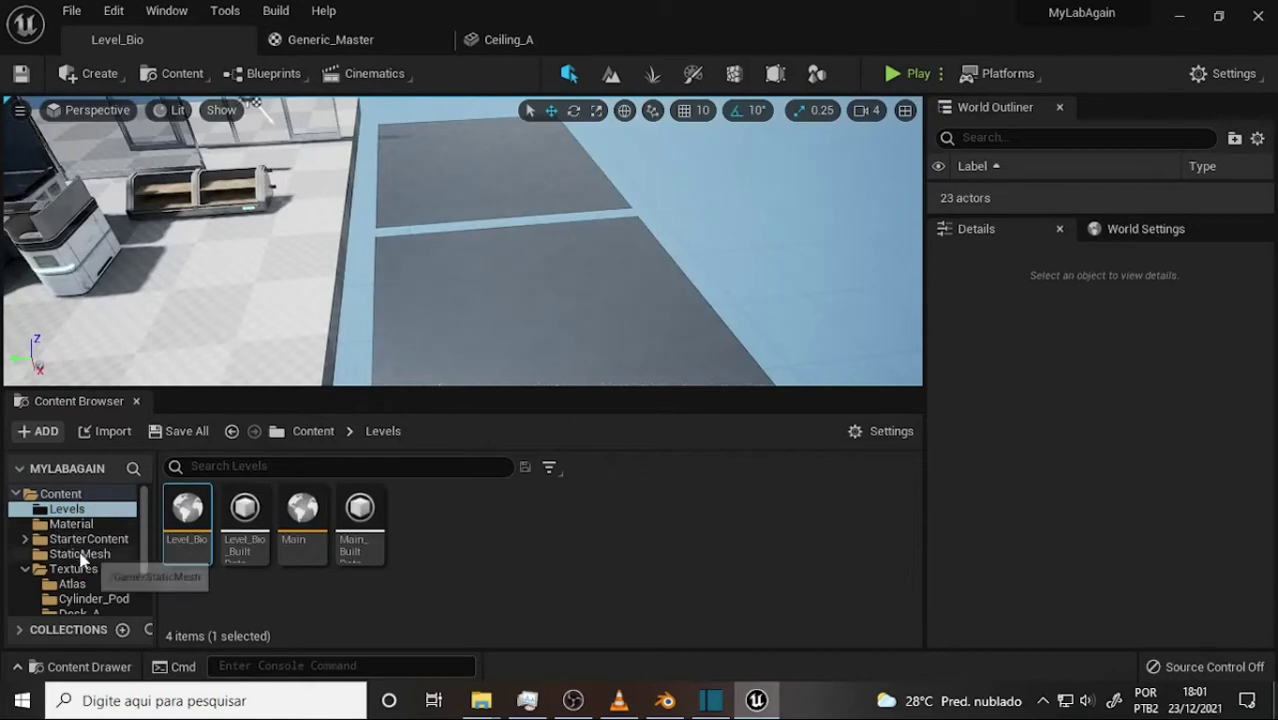
{"action": "left_click", "coordinate": [80, 553]}
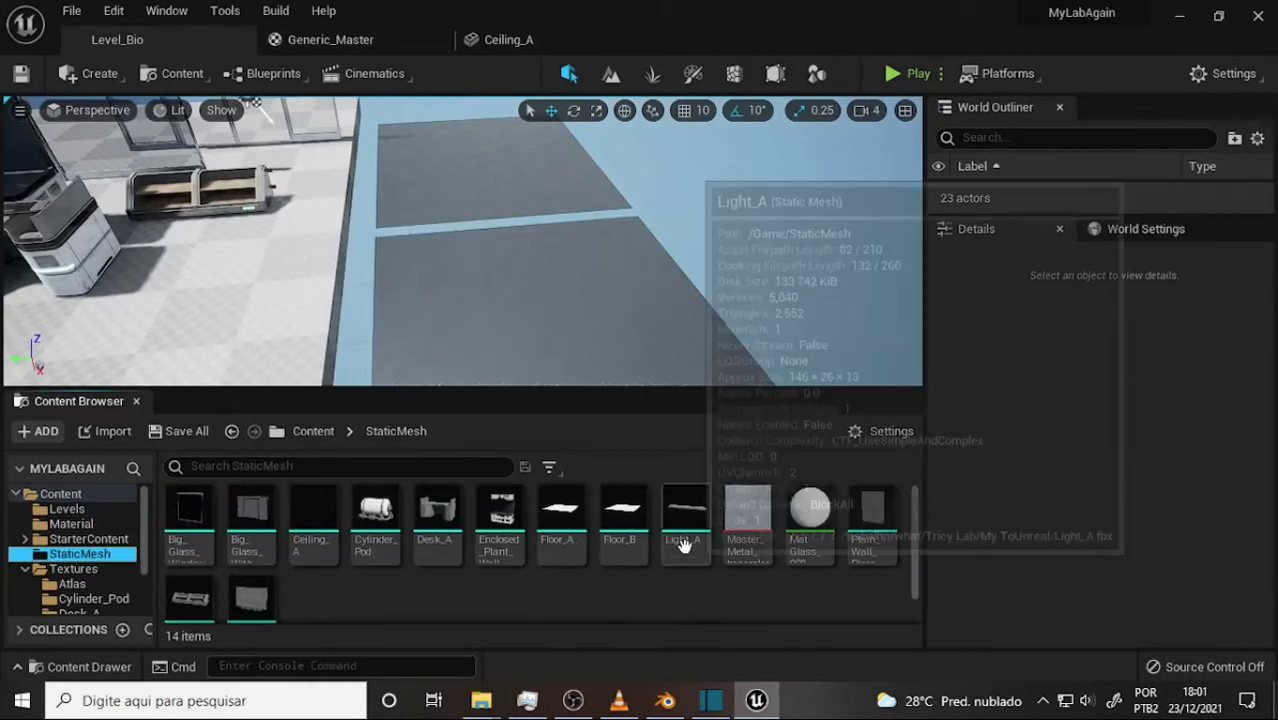
{"action": "mouse_move", "coordinate": [623, 520]}
{"action": "left_mouse_down"}
{"action": "mouse_move", "coordinate": [592, 305]}
{"action": "mouse_move", "coordinate": [752, 221]}
{"action": "left_mouse_up"}
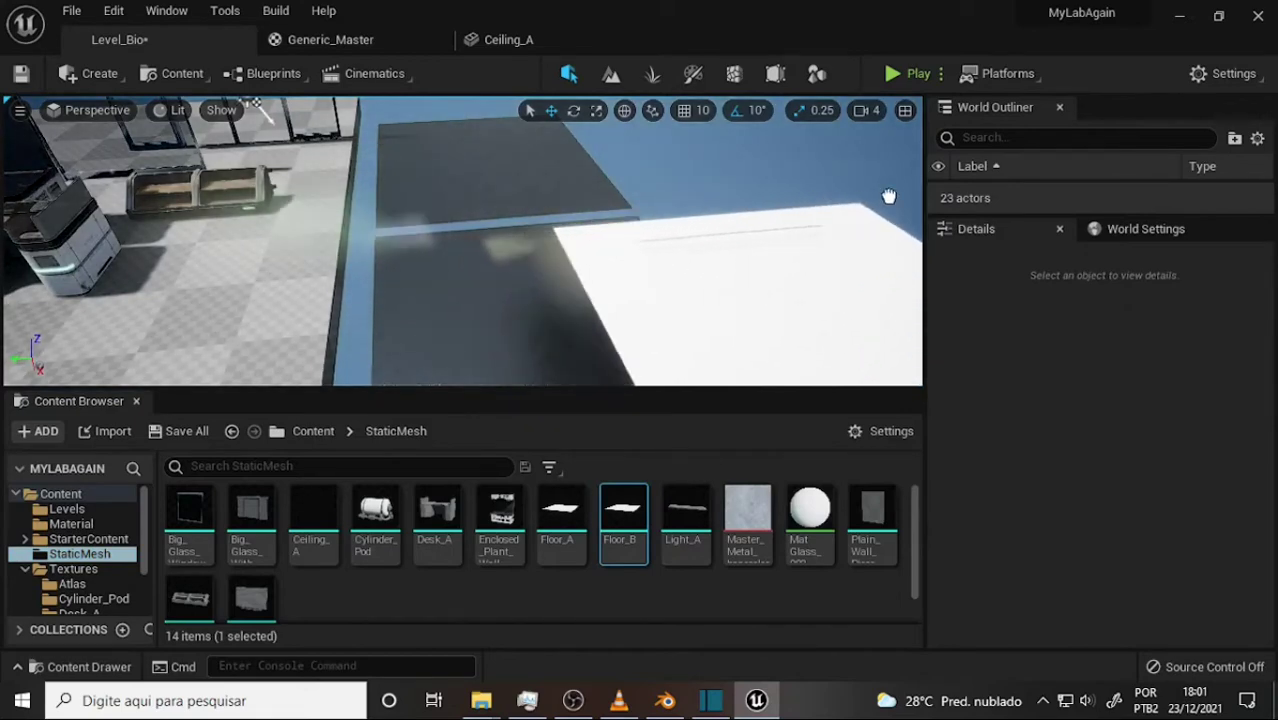
{"action": "left_click_drag", "start_coordinate": [752, 221], "coordinate": [752, 197]}
{"action": "scroll", "coordinate": [752, 197], "scroll_direction": "down", "scroll_amount": 5}
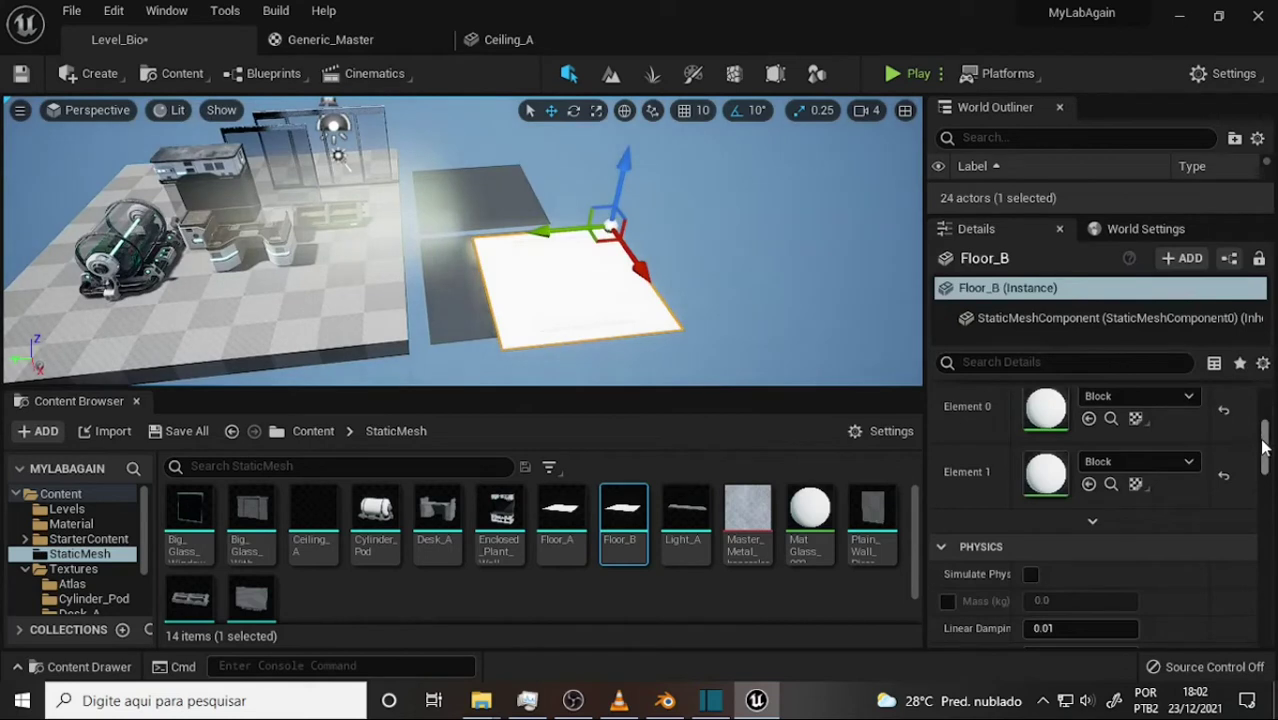
{"action": "scroll", "coordinate": [1263, 447], "scroll_direction": "up", "scroll_amount": 5}
{"action": "type", "text": "20"}
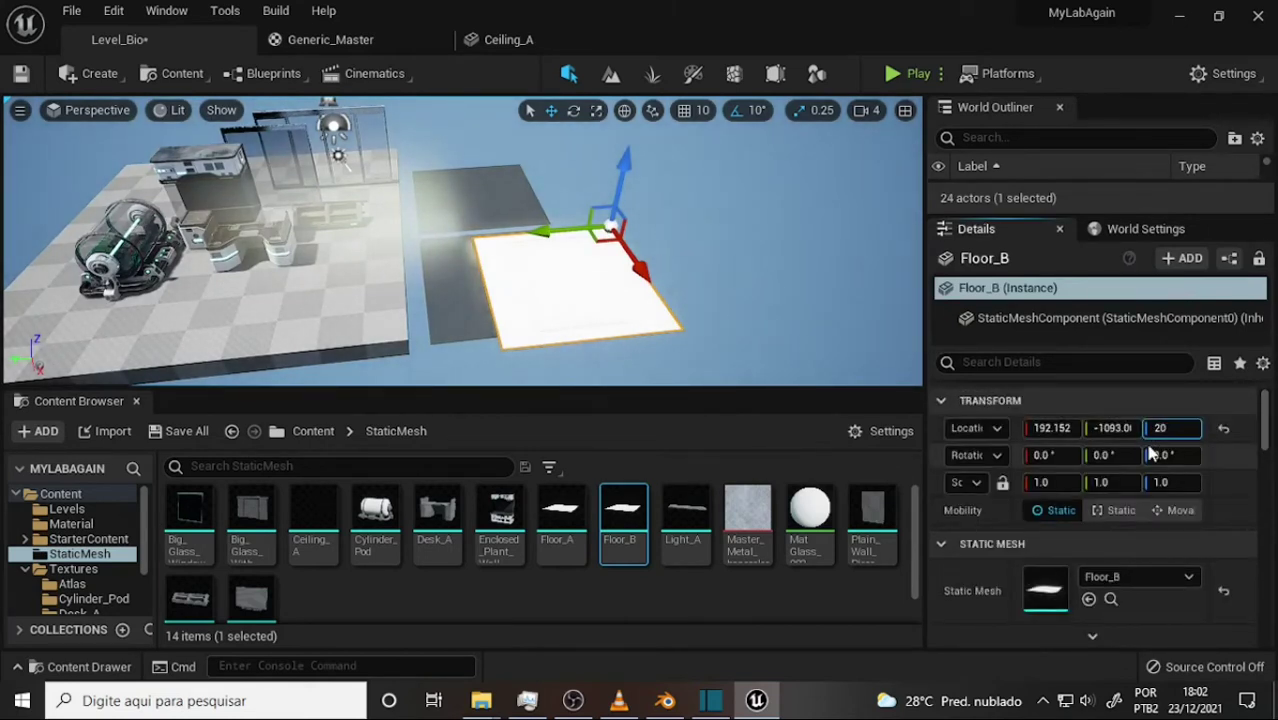
Step: Confirm Floor_B's Z location of 20 and nudge it along the Y axis
{"action": "key", "text": "Return"}
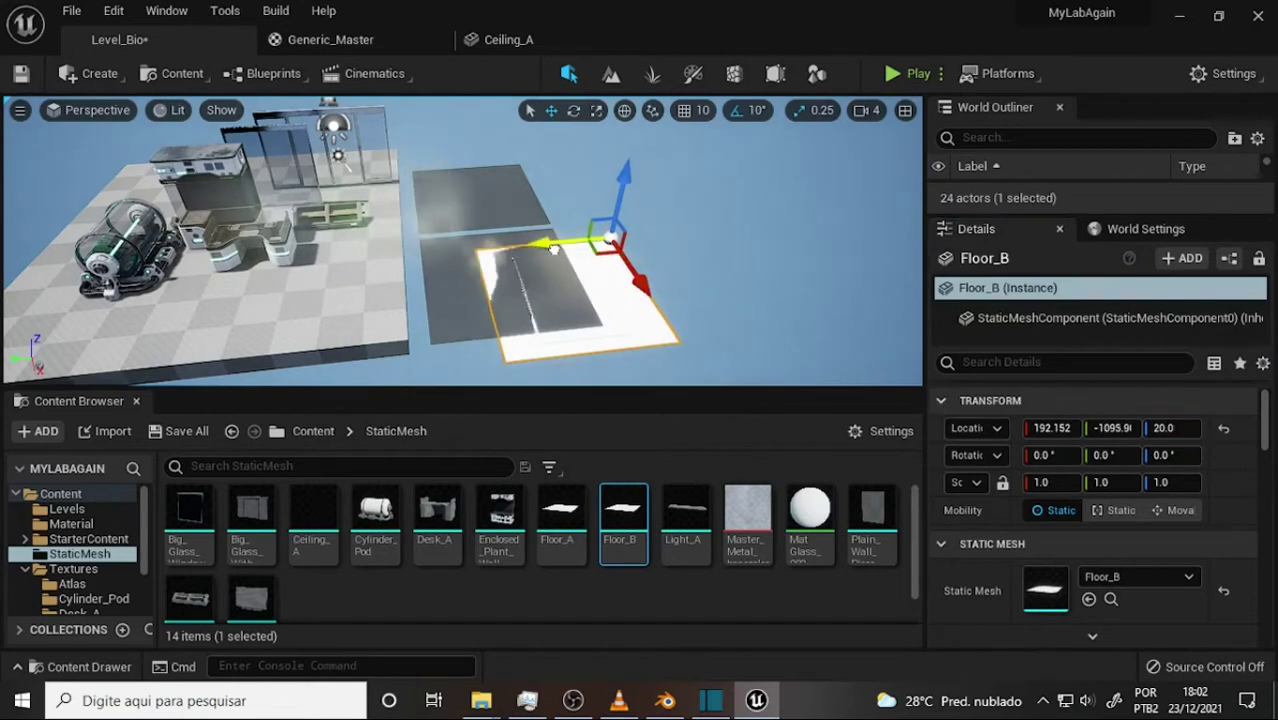
{"action": "left_click_drag", "start_coordinate": [553, 250], "coordinate": [650, 234]}
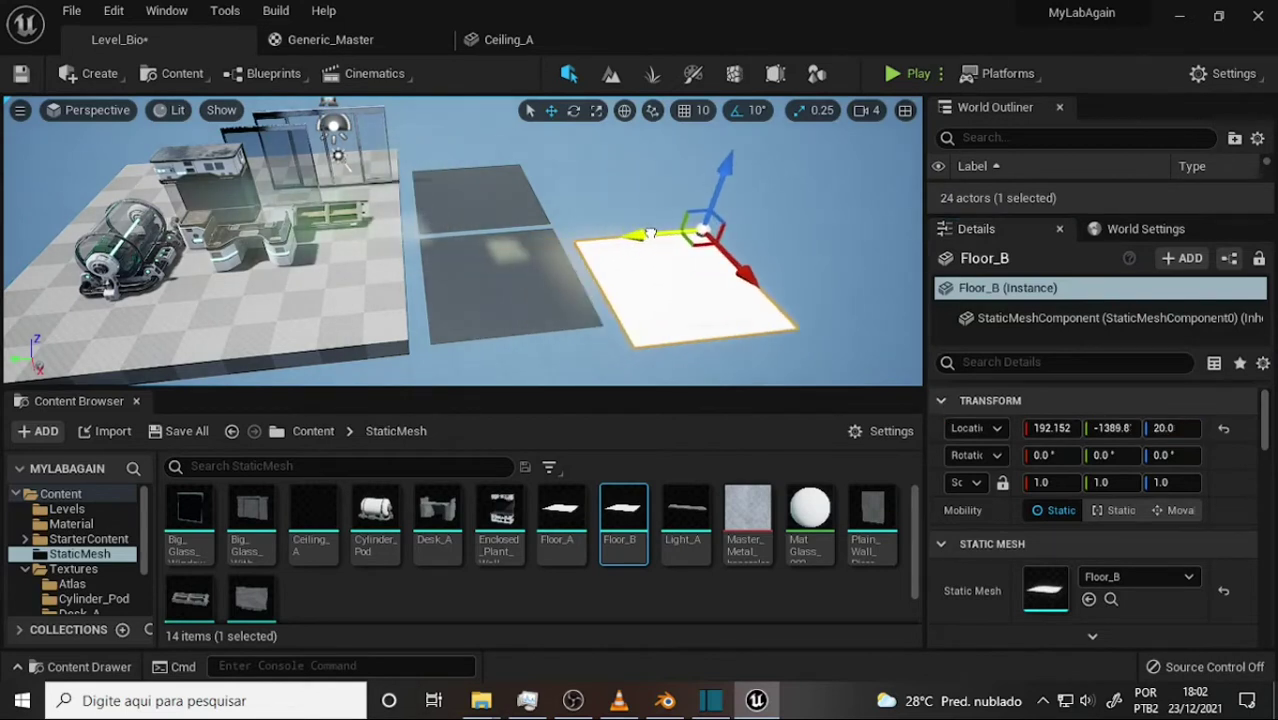
{"action": "left_click", "coordinate": [530, 317]}
{"action": "left_click", "coordinate": [670, 298]}
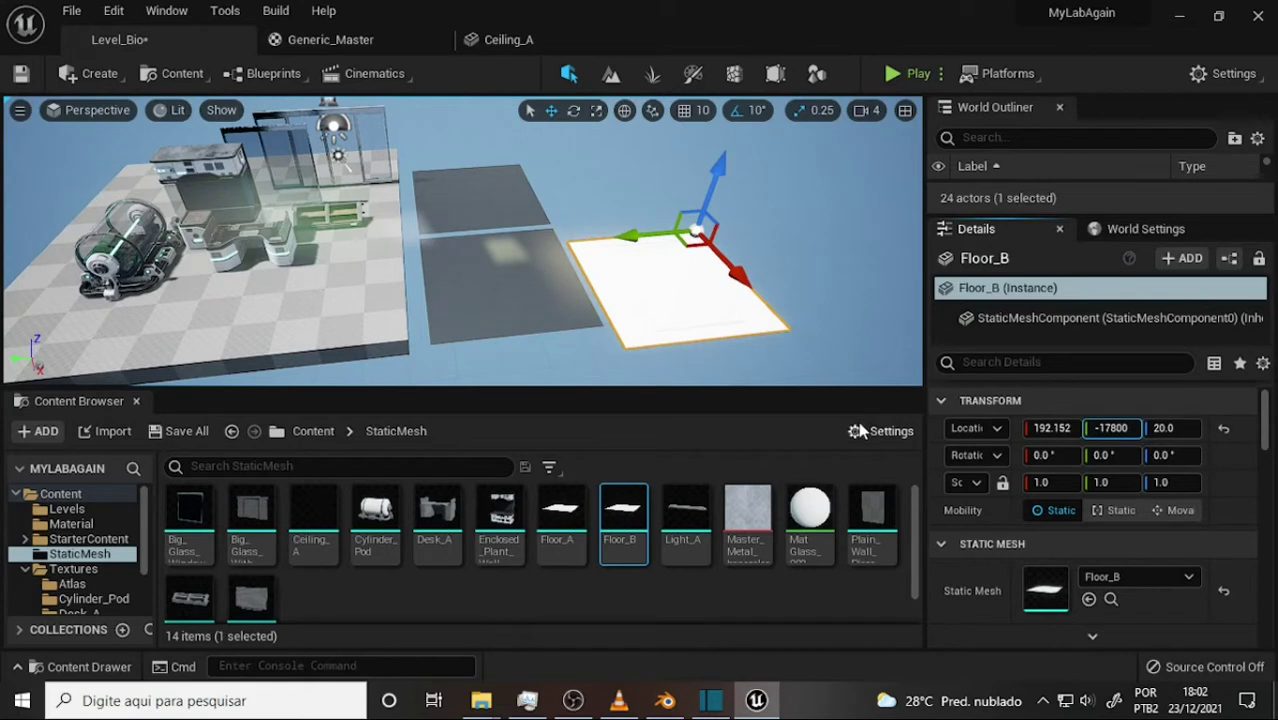
Step: Try Y positions of -1700 and -300 for Floor_B
{"action": "type", "text": "00"}
{"action": "key", "text": "Return"}
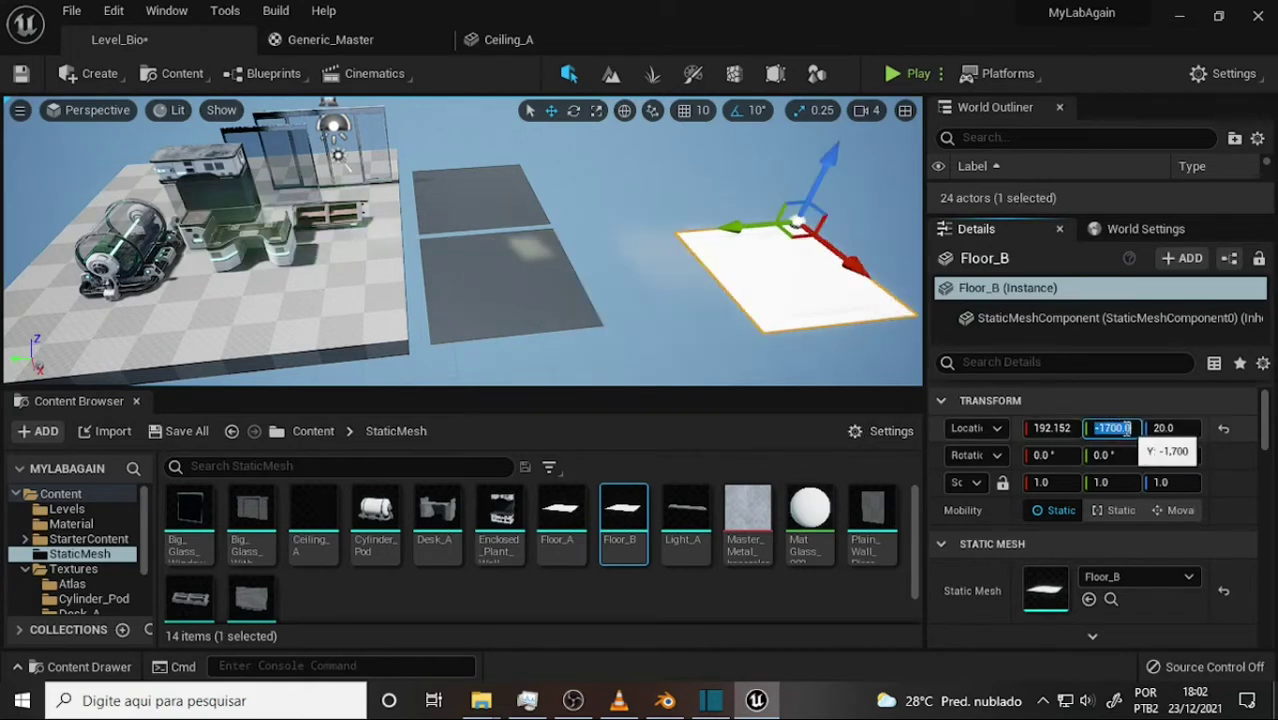
{"action": "left_click_drag", "start_coordinate": [748, 233], "coordinate": [648, 241]}
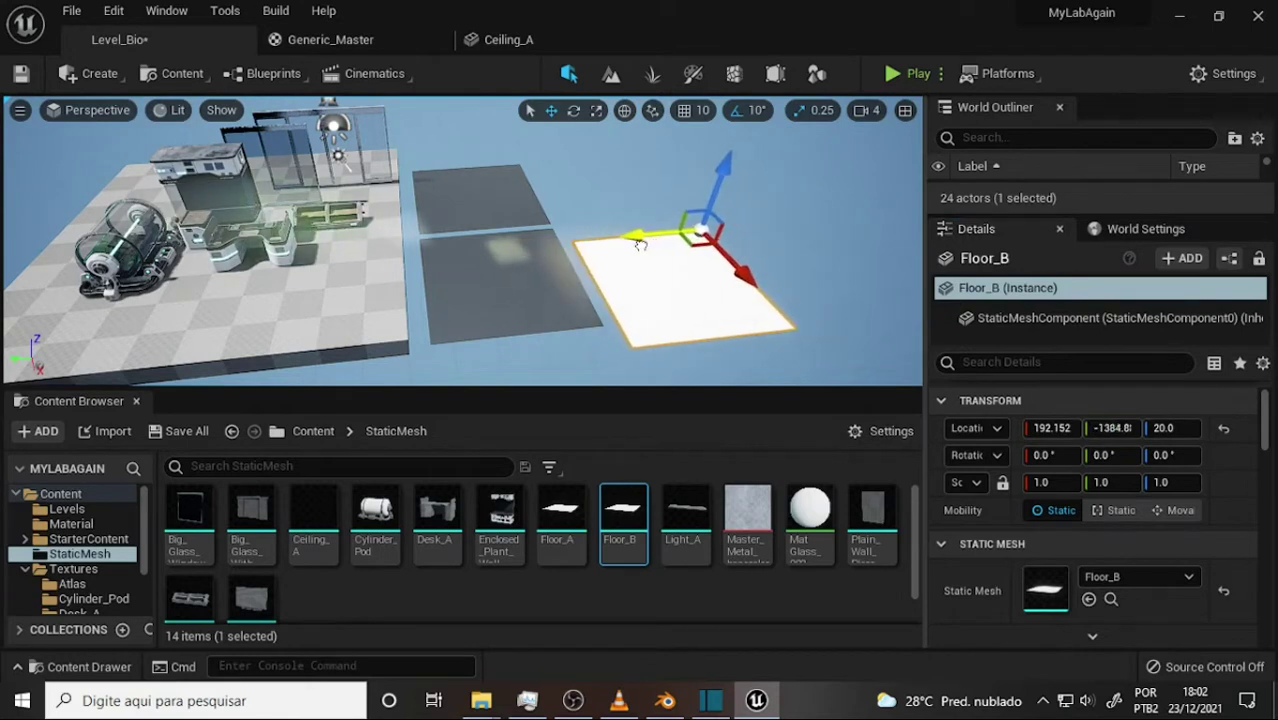
{"action": "left_click", "coordinate": [1111, 428]}
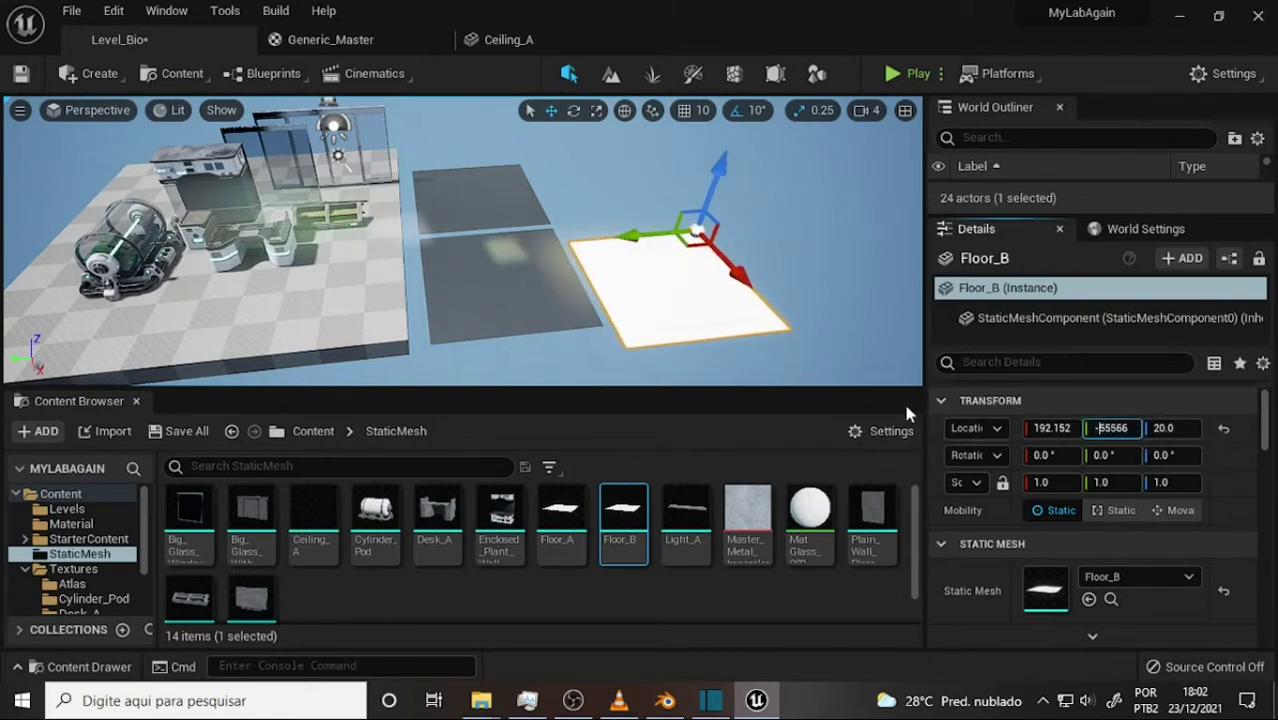
{"action": "key", "text": "Return"}
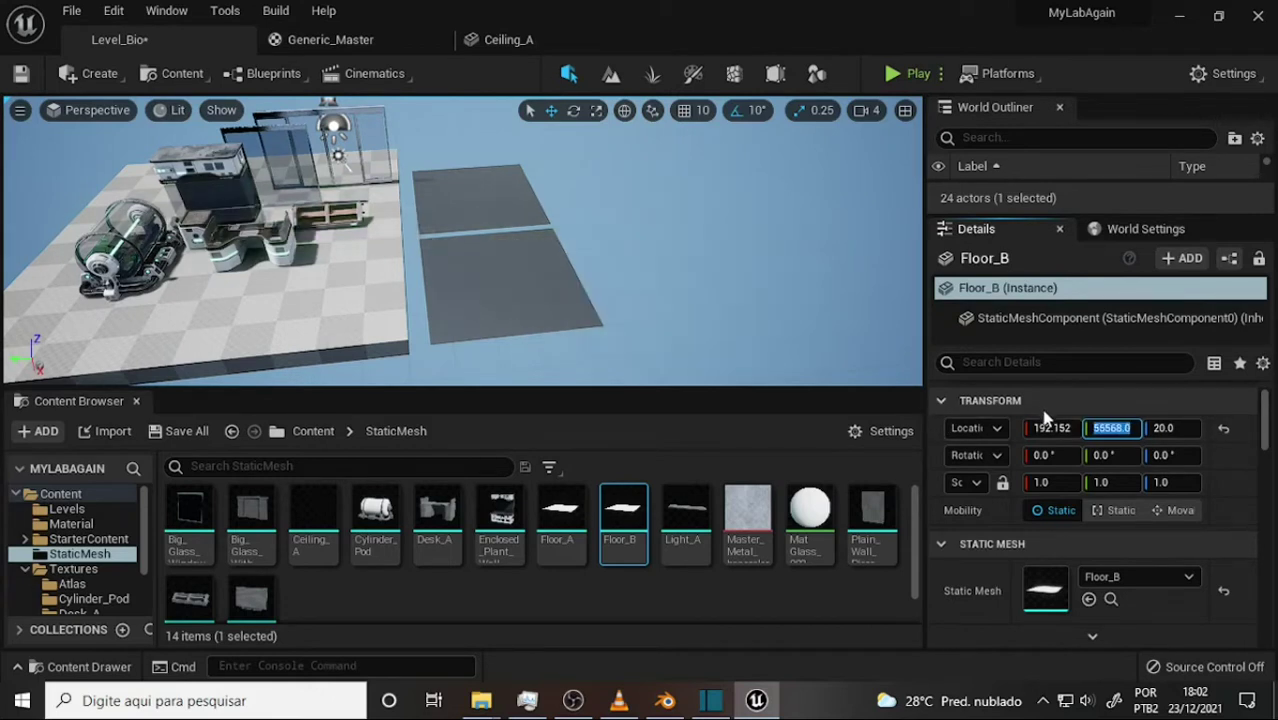
{"action": "left_click", "coordinate": [1128, 430]}
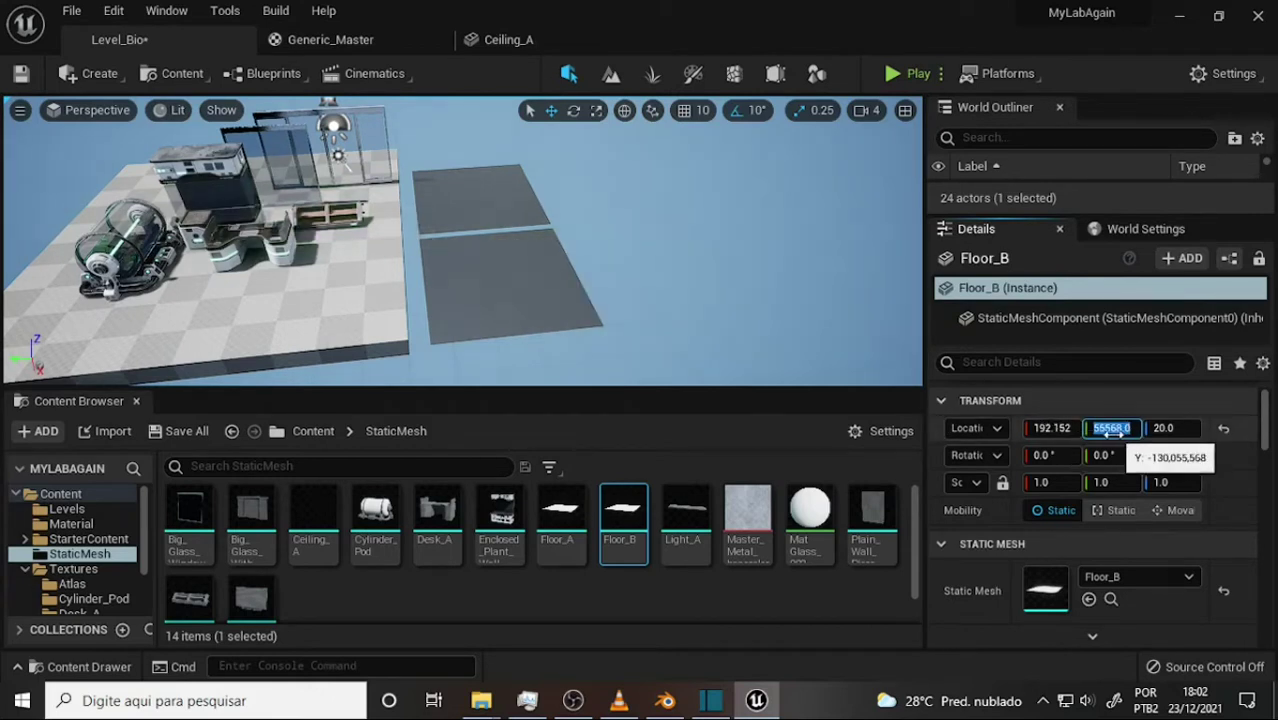
{"action": "left_click", "coordinate": [1132, 428]}
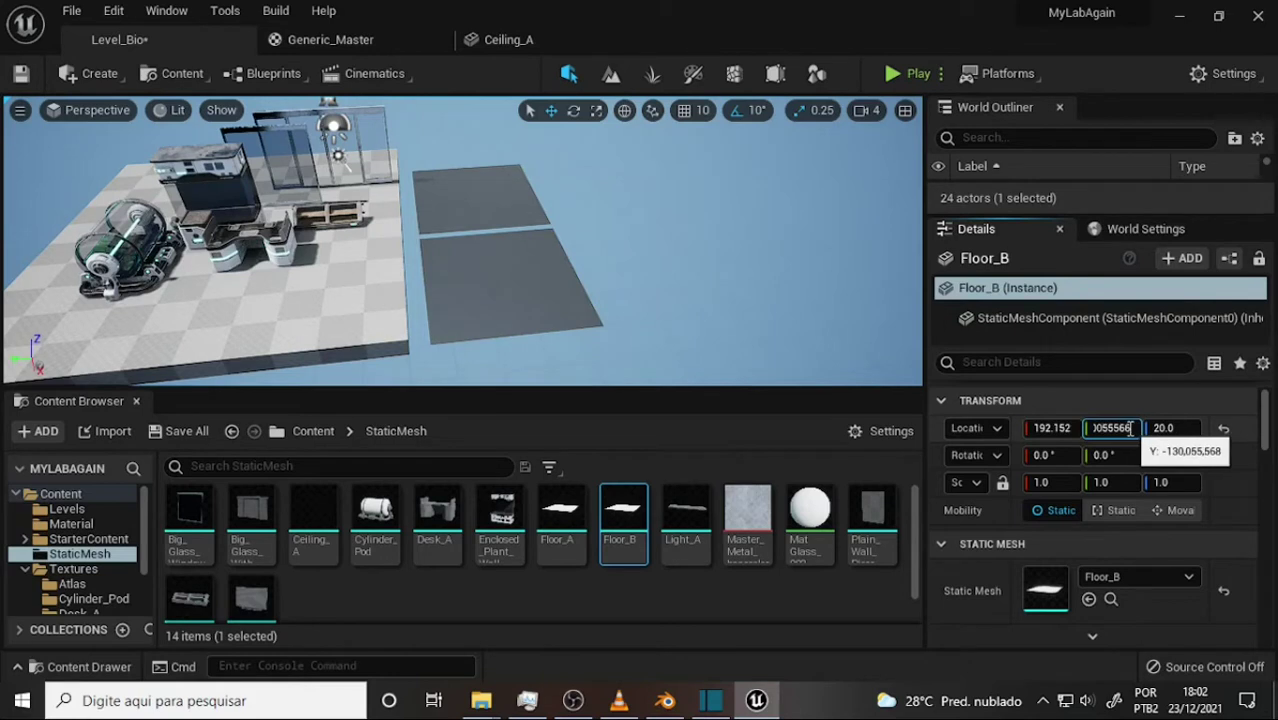
{"action": "key", "text": "ctrl+a"}
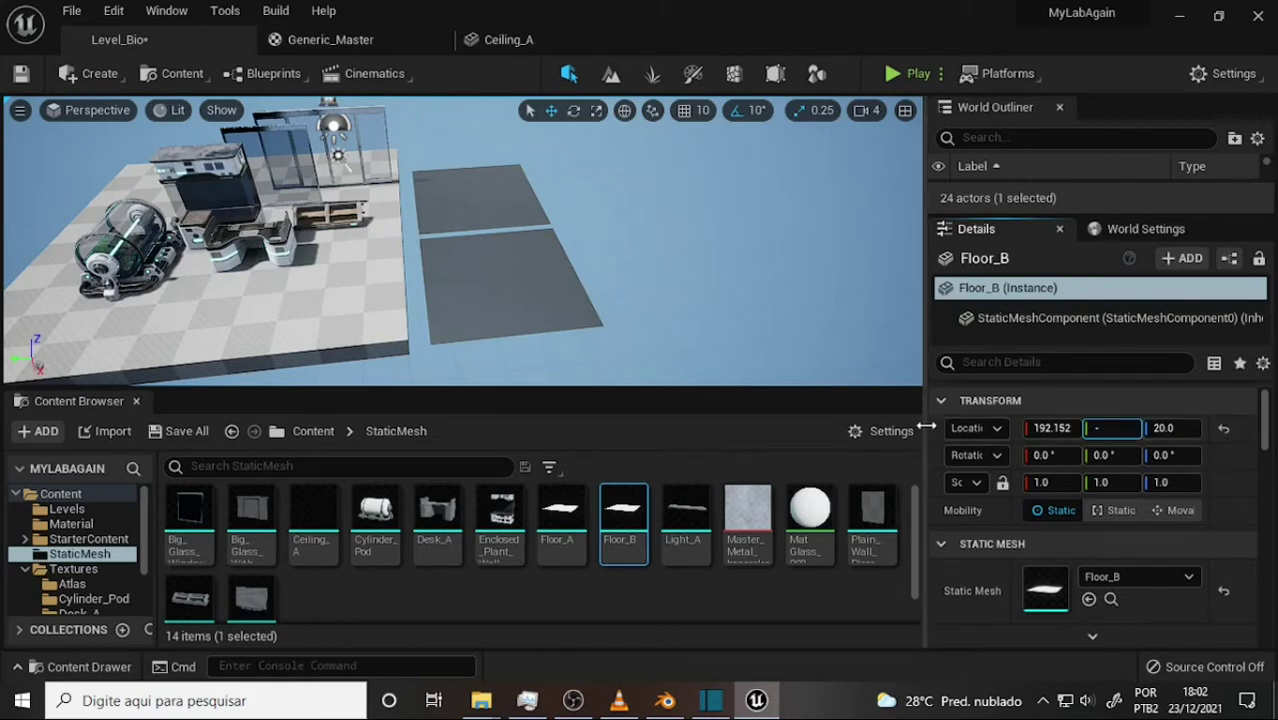
{"action": "type", "text": "1300.0"}
{"action": "key", "text": "Return"}
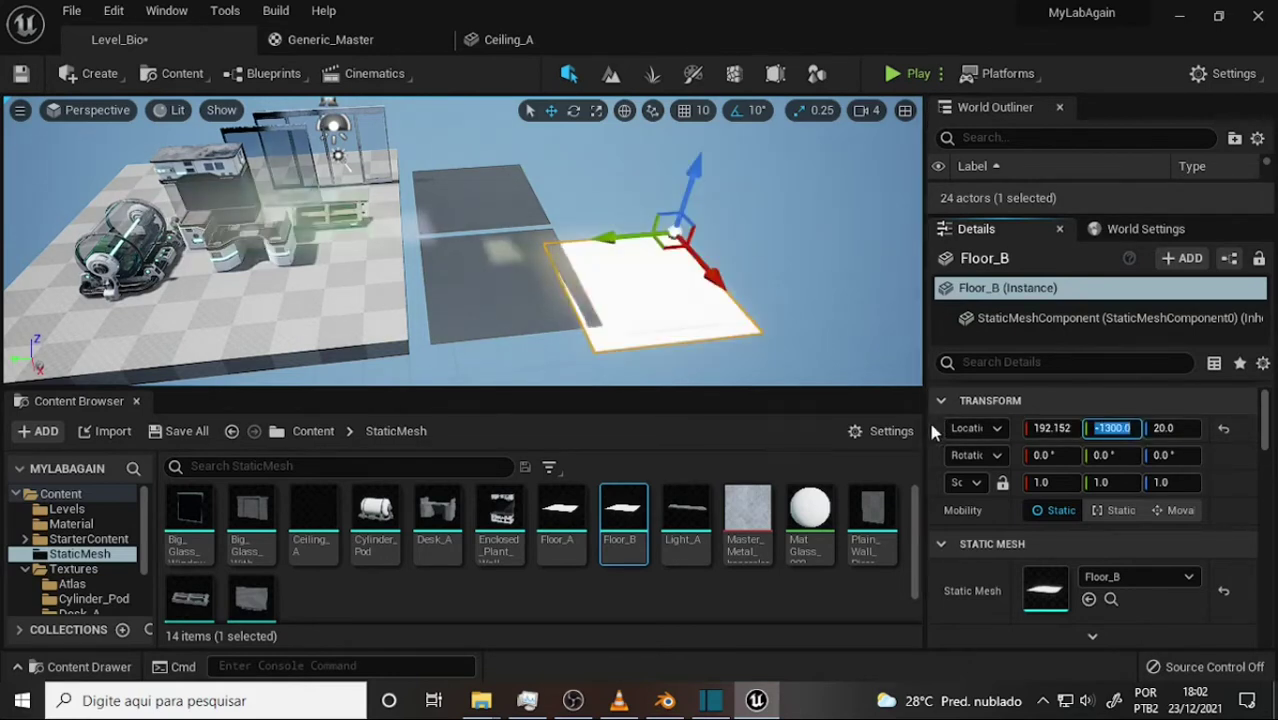
Step: Settle Floor_B at Y -1400 and X 120
{"action": "left_click", "coordinate": [1100, 430]}
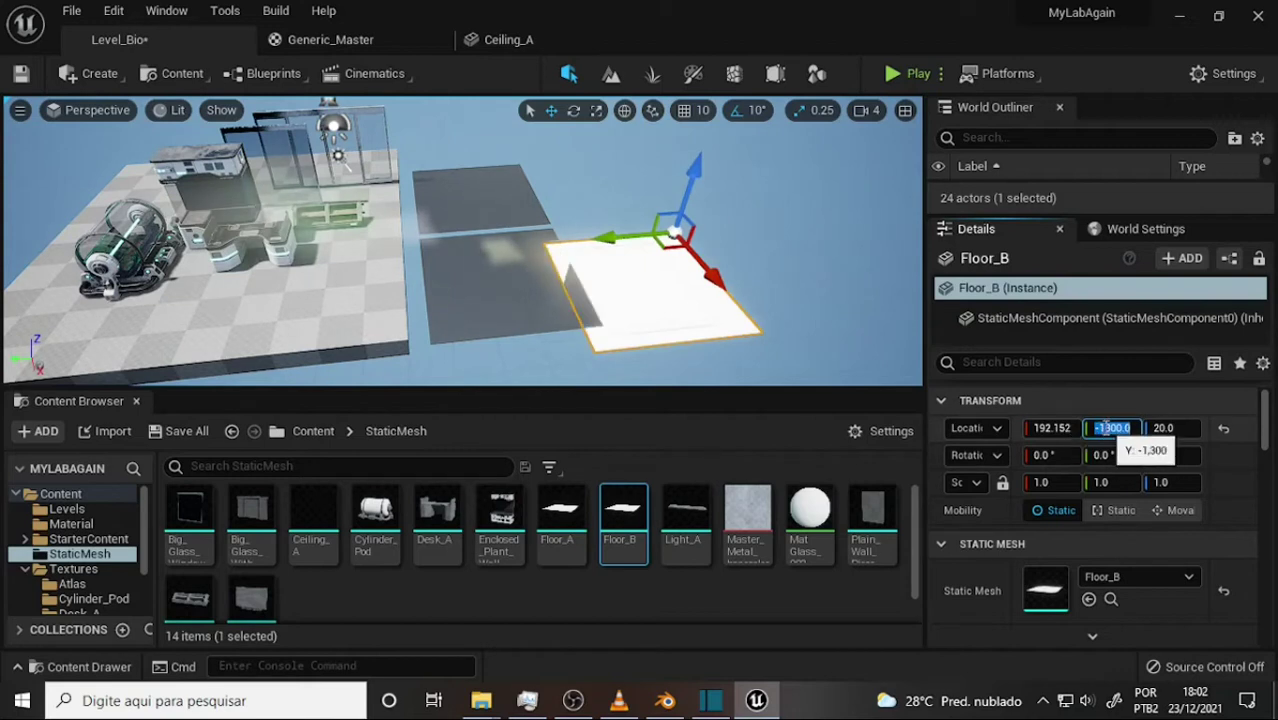
{"action": "type", "text": "1"}
{"action": "key", "text": "Delete"}
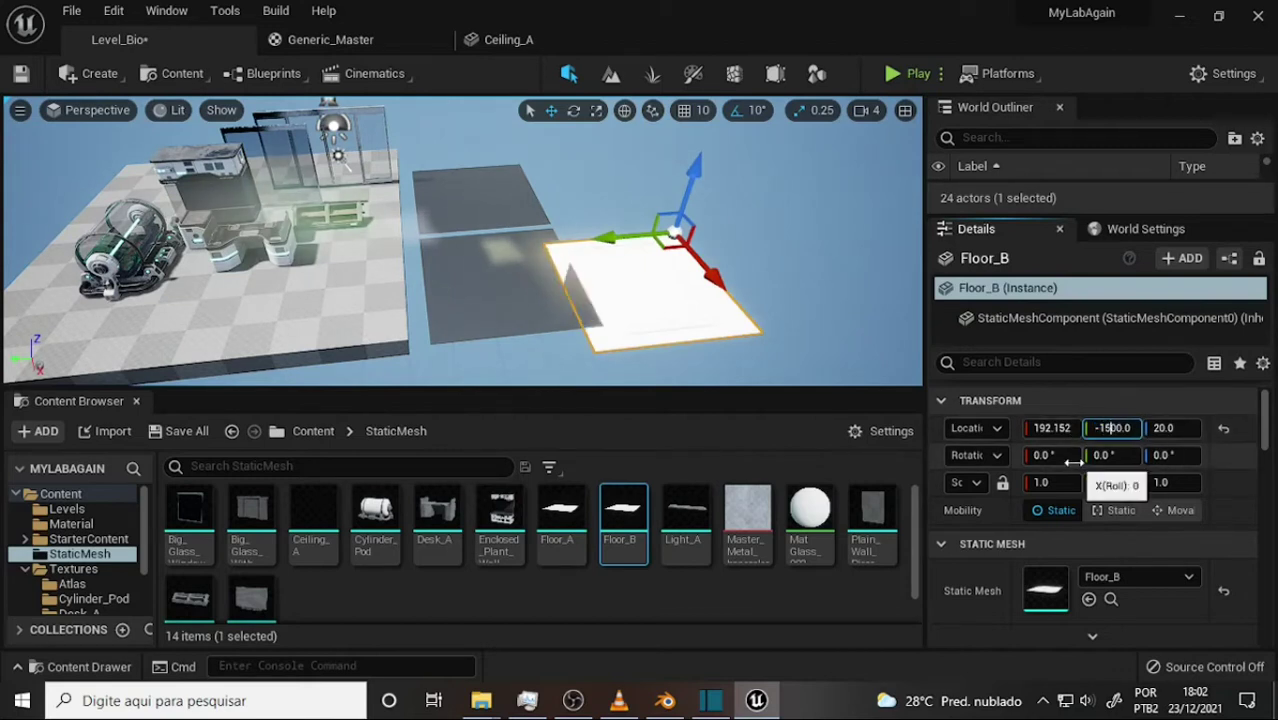
{"action": "type", "text": "5"}
{"action": "key", "text": "Return"}
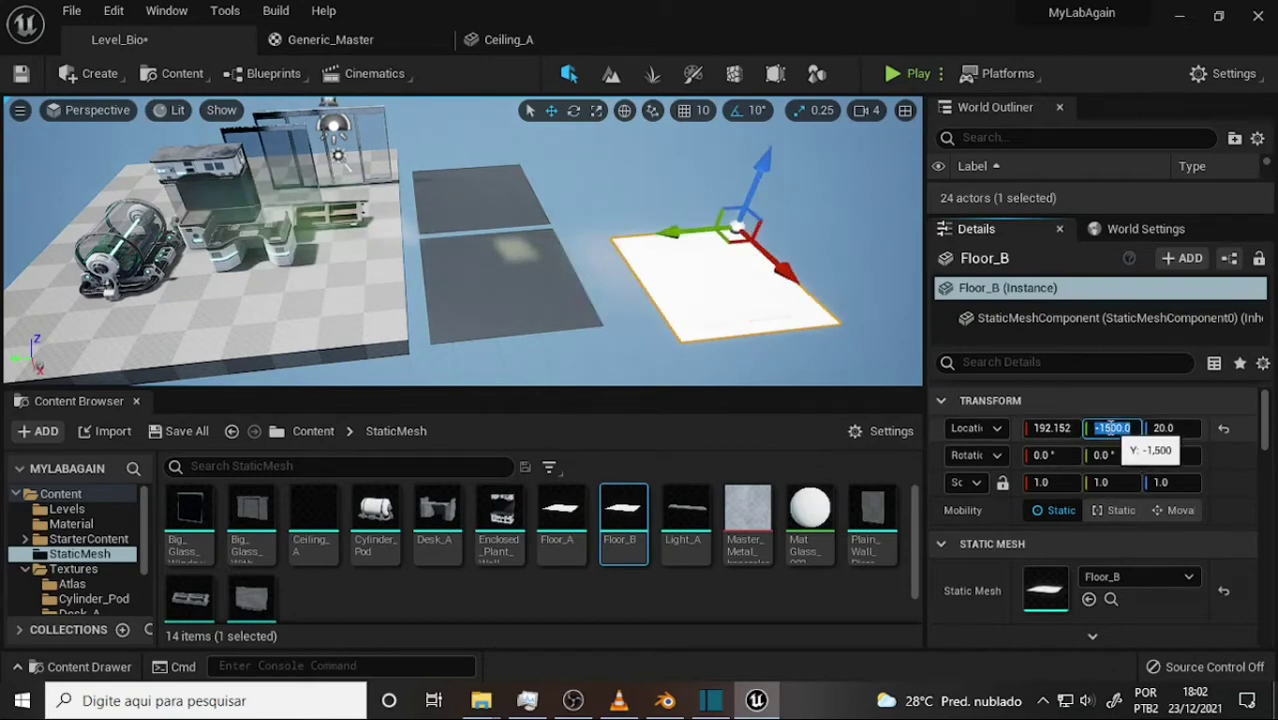
{"action": "left_click", "coordinate": [1103, 428]}
{"action": "type", "text": "4"}
{"action": "key", "text": "Delete"}
{"action": "key", "text": "Return"}
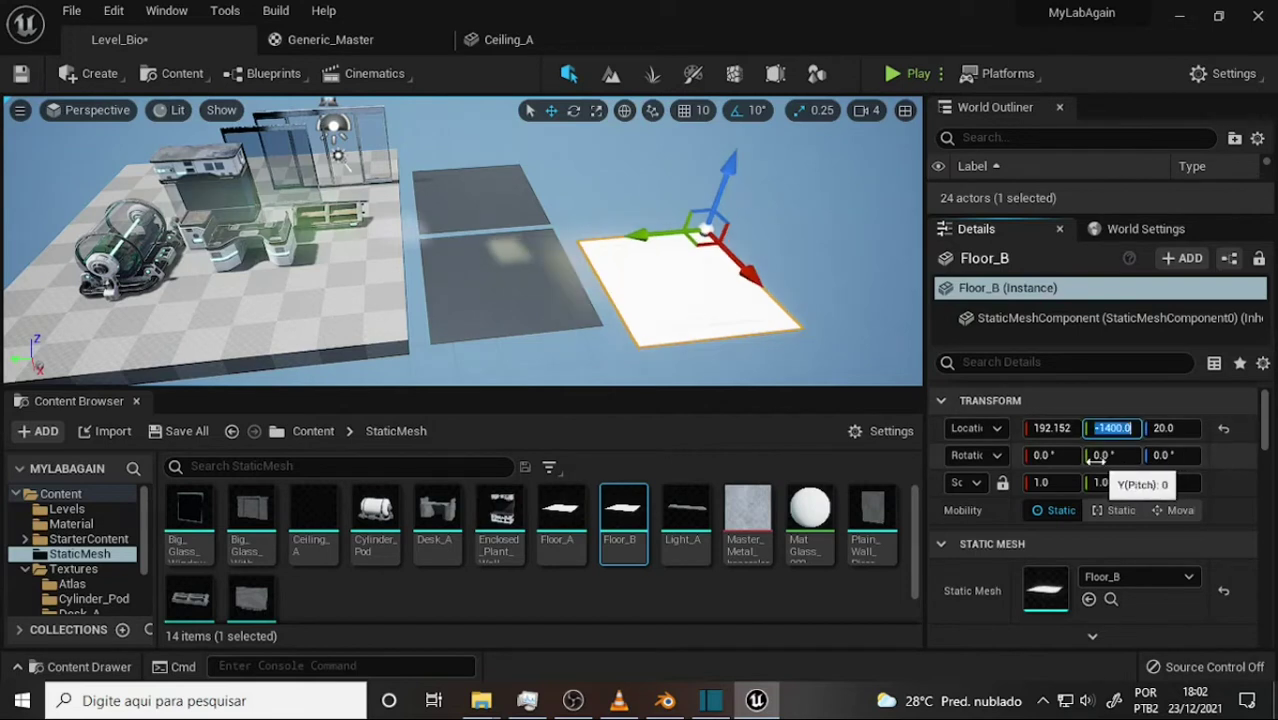
{"action": "left_click", "coordinate": [1050, 428]}
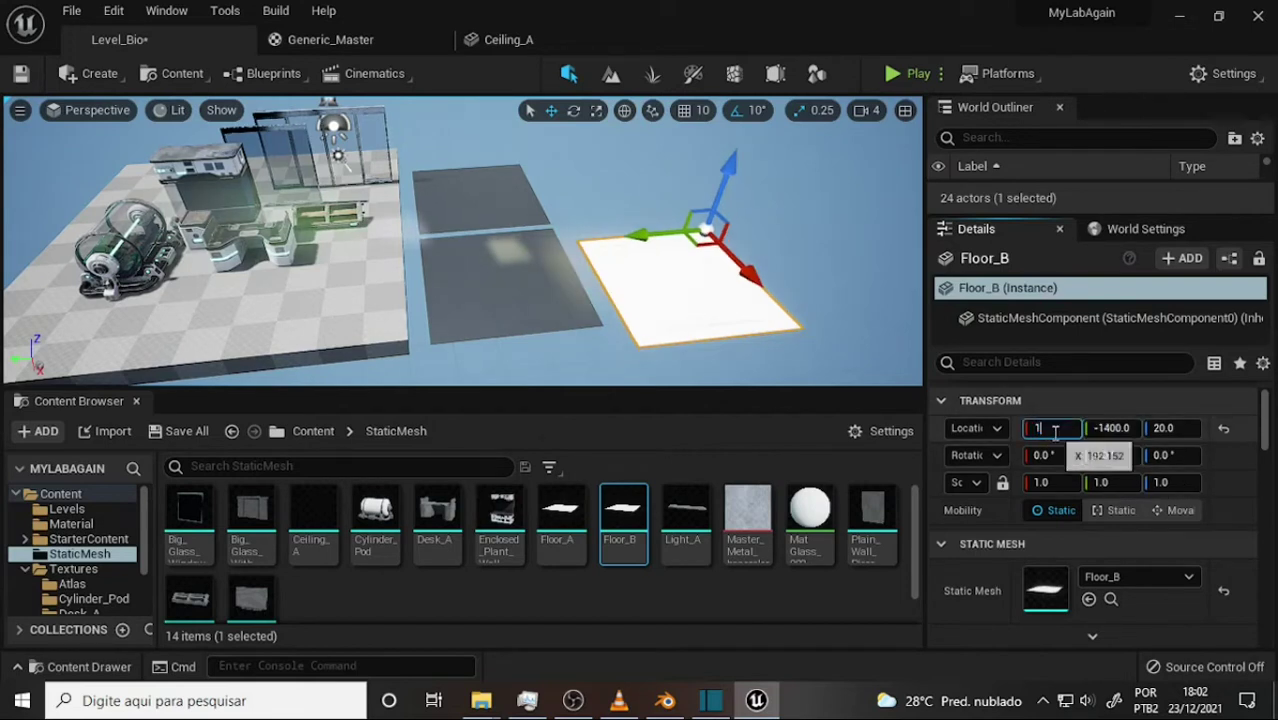
{"action": "type", "text": "120"}
{"action": "key", "text": "Return"}
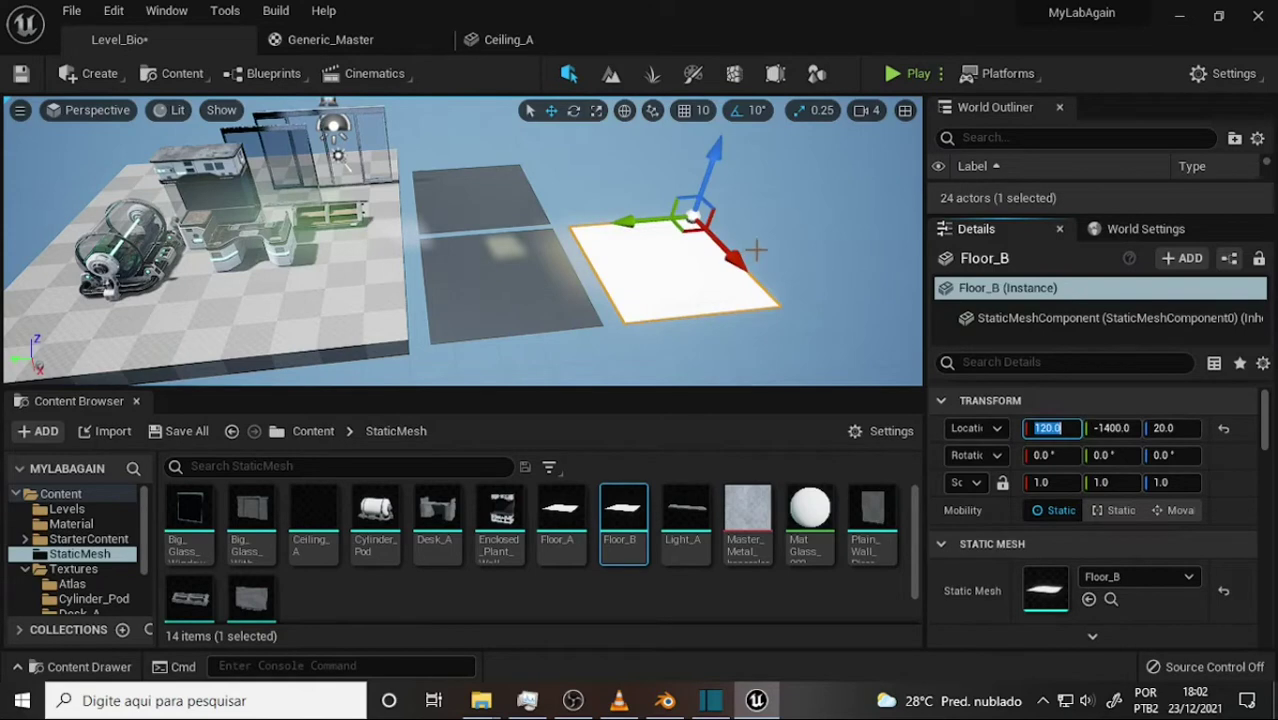
Step: Orbit the viewport to check Floor_B beside the grey tiles, then return to Blender
{"action": "scroll", "coordinate": [756, 248], "scroll_direction": "up", "scroll_amount": 3}
{"action": "scroll", "coordinate": [756, 248], "scroll_direction": "down", "scroll_amount": 1}
{"action": "scroll", "coordinate": [805, 205], "scroll_direction": "down", "scroll_amount": 1}
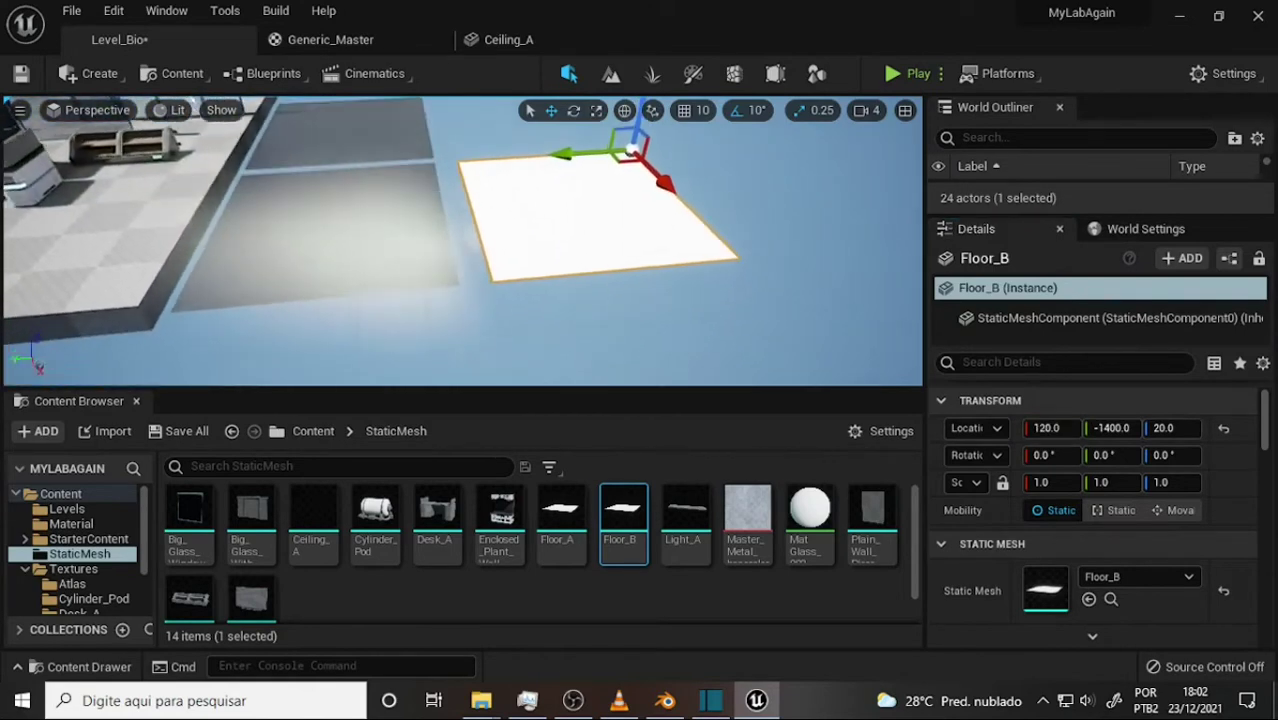
{"action": "scroll", "coordinate": [805, 205], "scroll_direction": "up", "scroll_amount": 2}
{"action": "scroll", "coordinate": [805, 205], "scroll_direction": "down", "scroll_amount": 2}
{"action": "scroll", "coordinate": [800, 203], "scroll_direction": "up", "scroll_amount": 2}
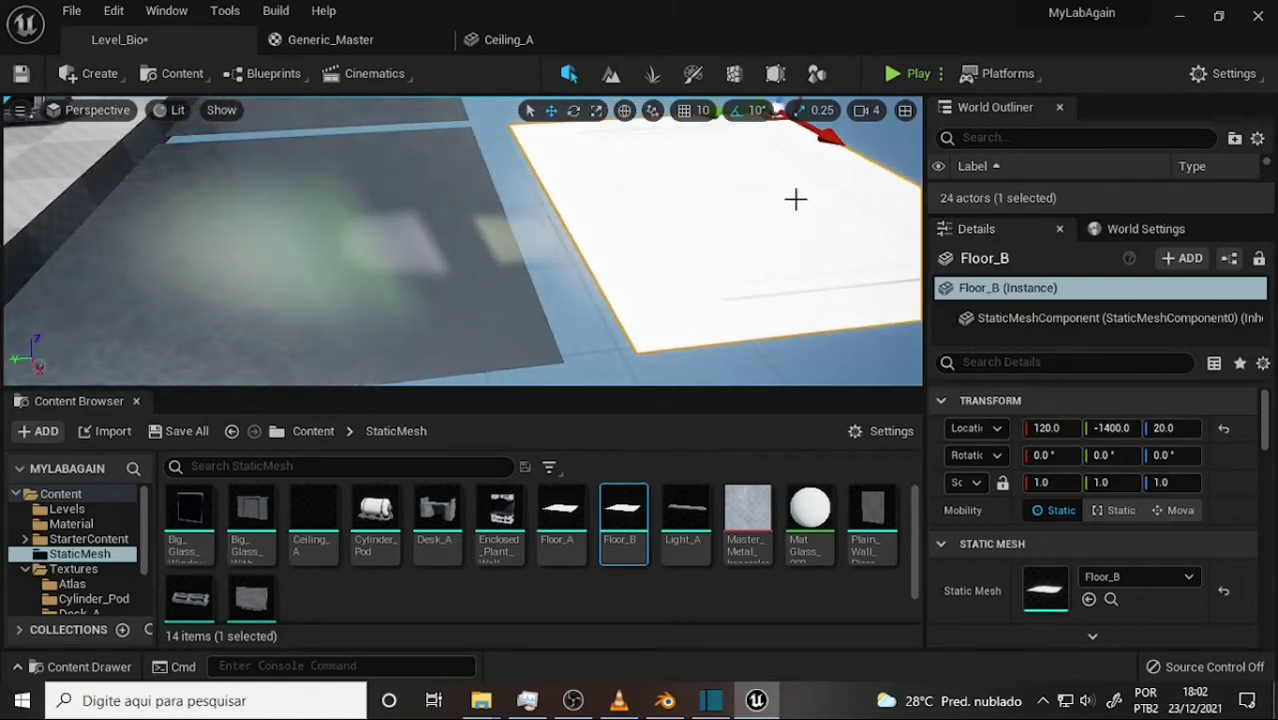
{"action": "right_click_drag", "start_coordinate": [796, 197], "coordinate": [850, 260]}
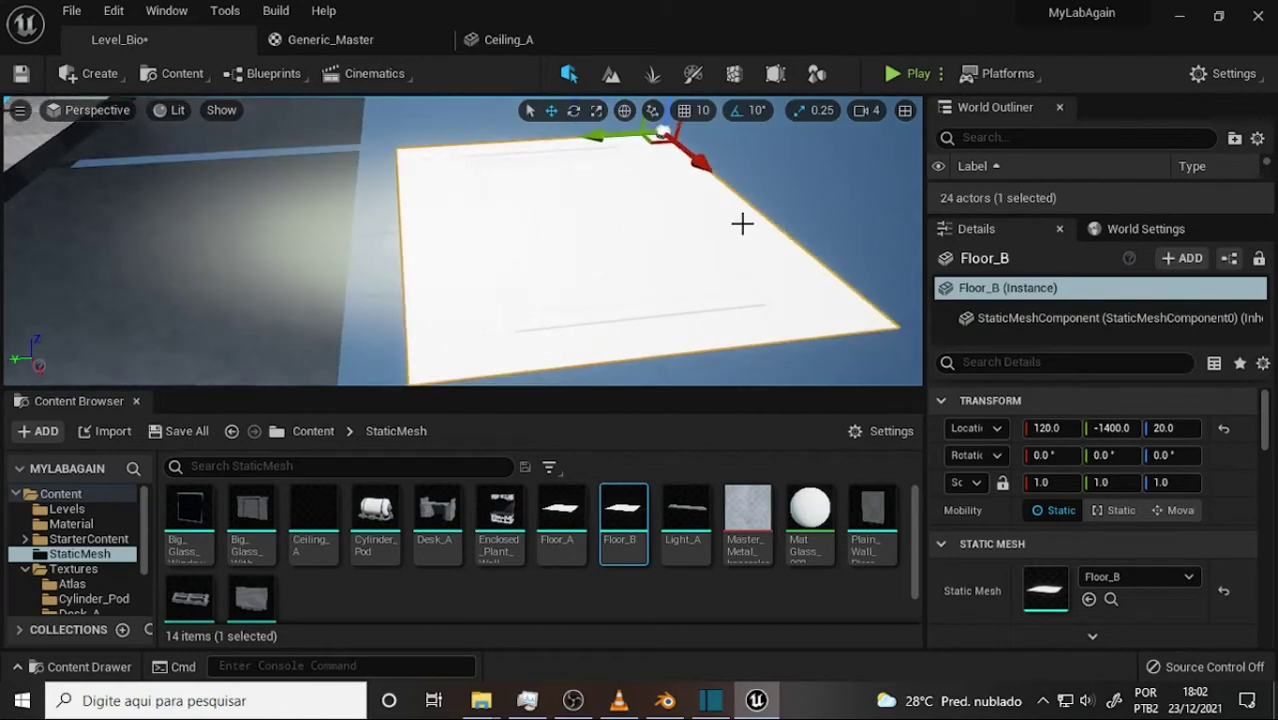
{"action": "scroll", "coordinate": [738, 267], "scroll_direction": "down", "scroll_amount": 2}
{"action": "scroll", "coordinate": [738, 267], "scroll_direction": "up", "scroll_amount": 3}
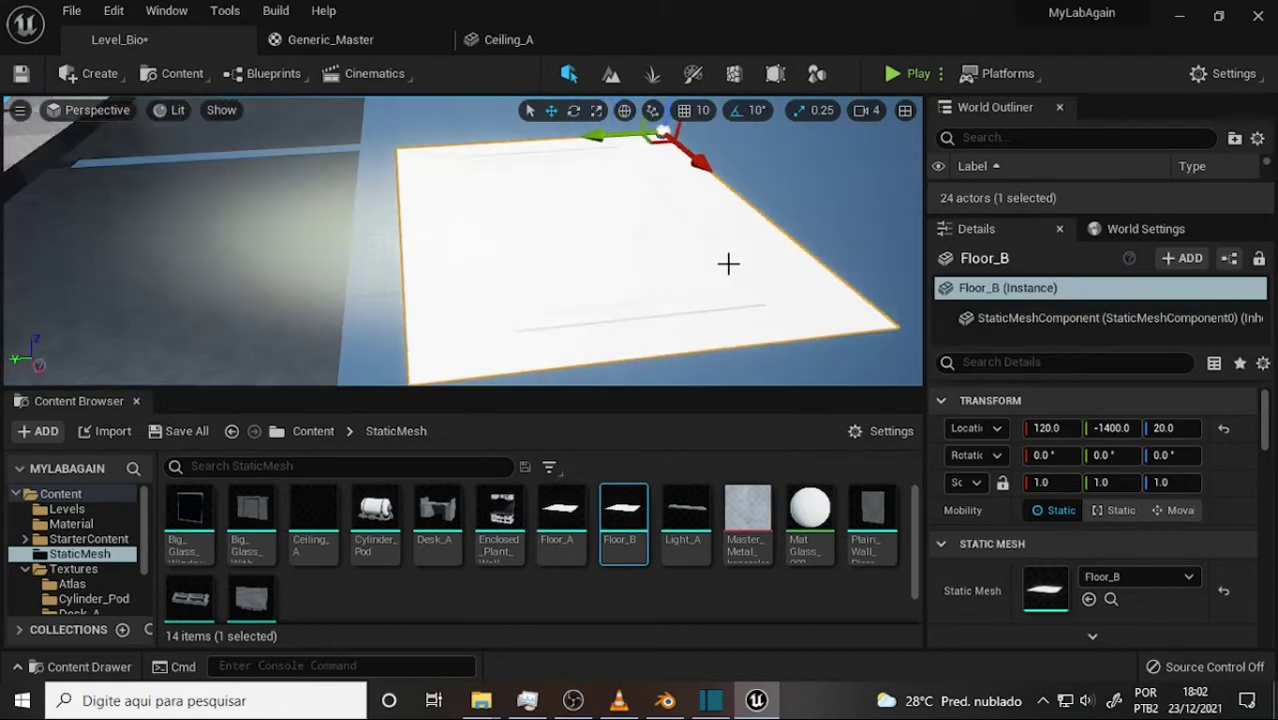
{"action": "mouse_move", "coordinate": [639, 237]}
{"action": "right_mouse_down"}
{"action": "mouse_move", "coordinate": [660, 250]}
{"action": "mouse_move", "coordinate": [655, 290]}
{"action": "right_mouse_up"}
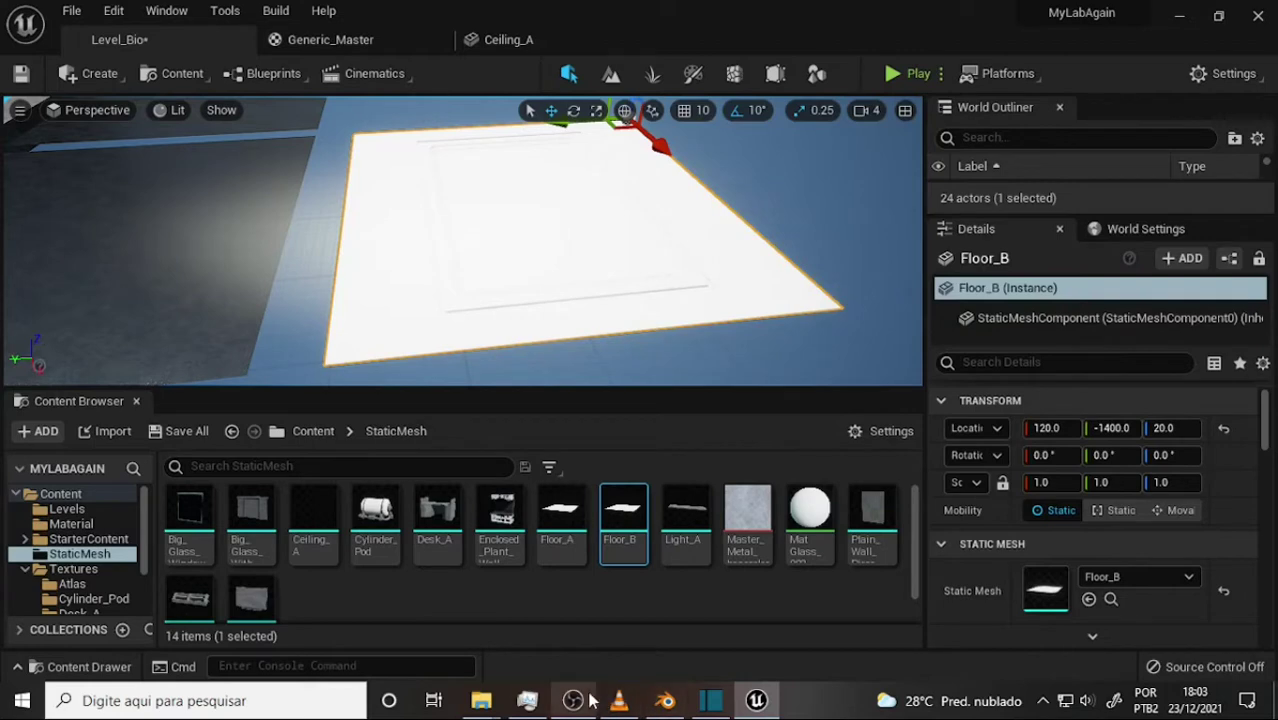
{"action": "left_click", "coordinate": [665, 700]}
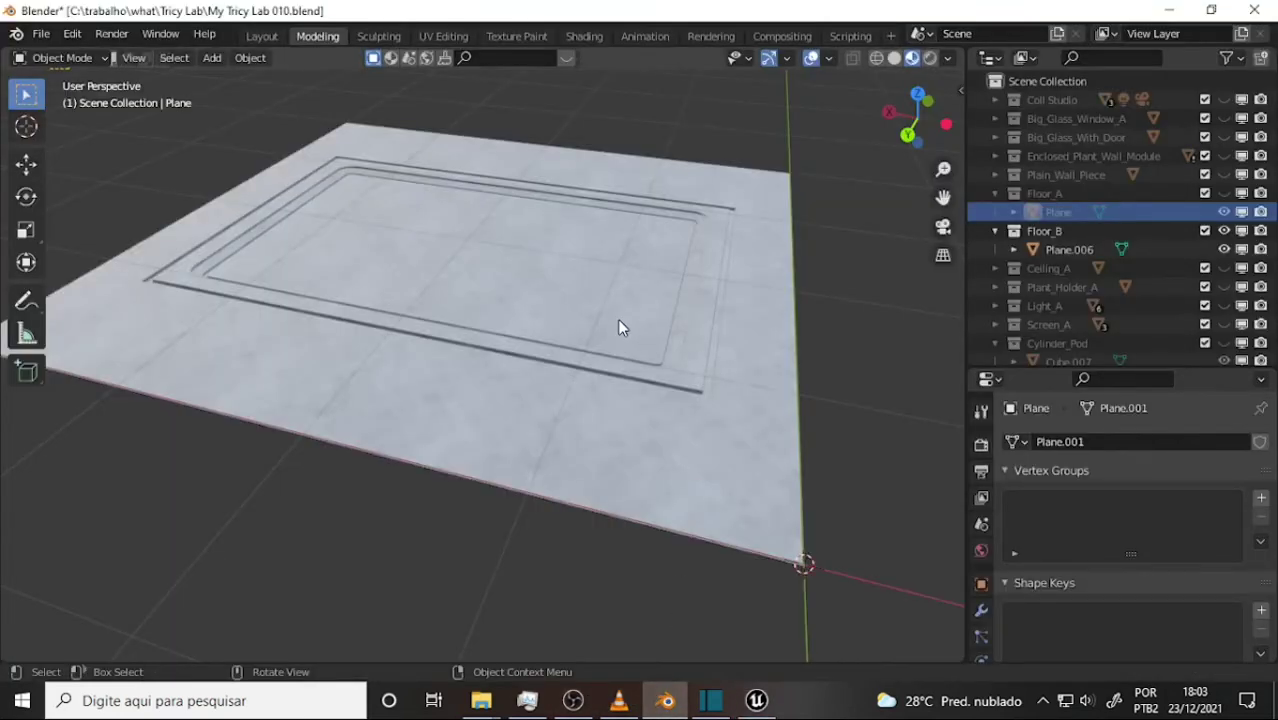
Step: Select the Plane.006 mesh under the Floor_B collection in the Outliner
{"action": "scroll", "coordinate": [598, 310], "scroll_direction": "up", "scroll_amount": 1}
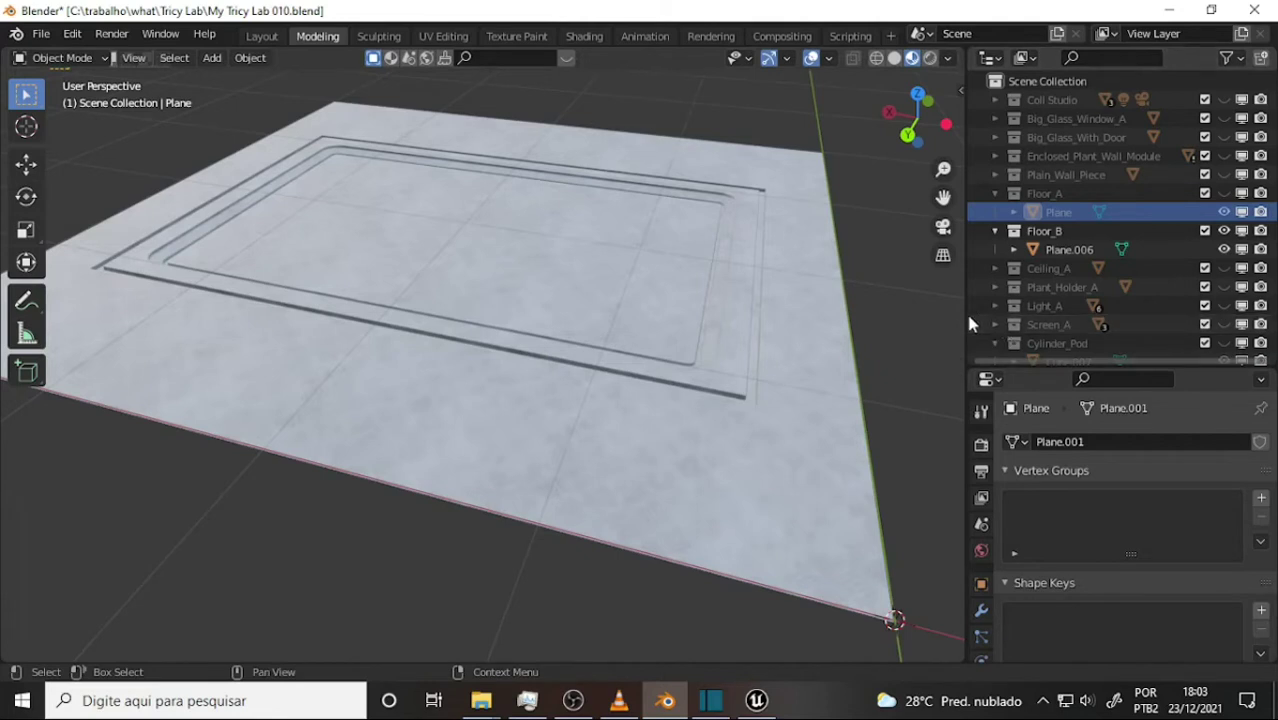
{"action": "left_click", "coordinate": [1045, 231]}
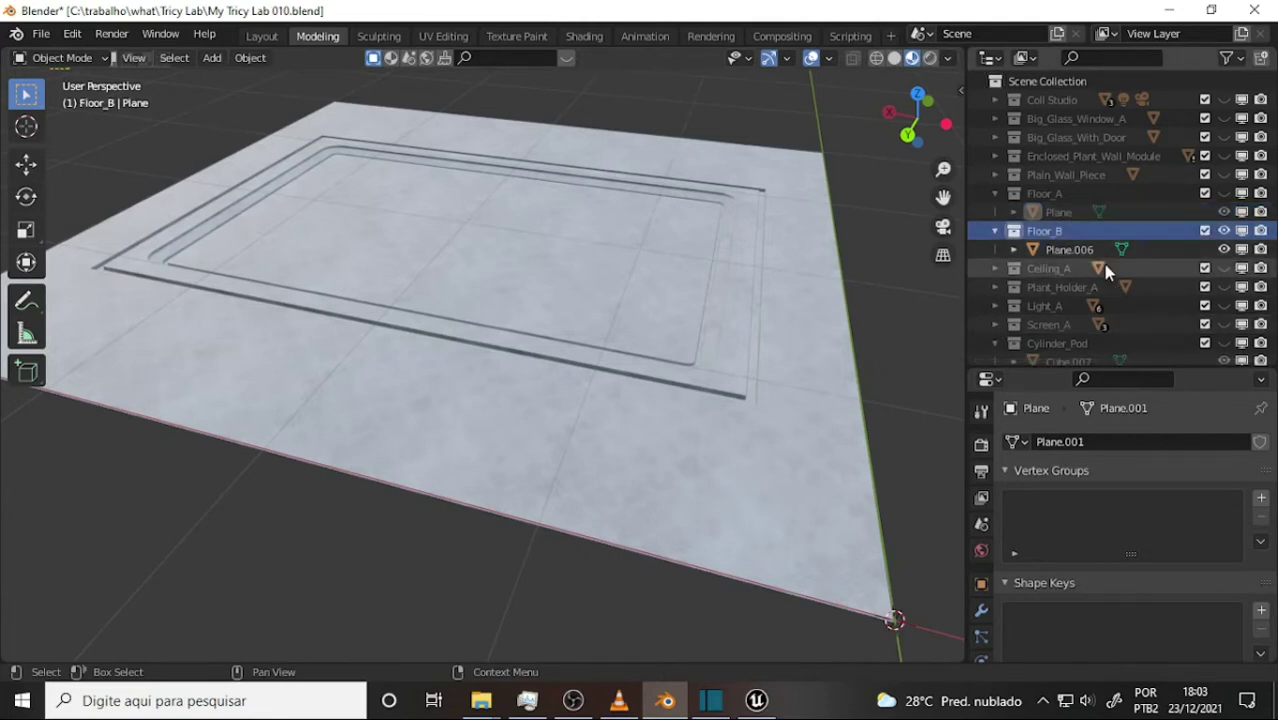
{"action": "left_click", "coordinate": [1068, 250]}
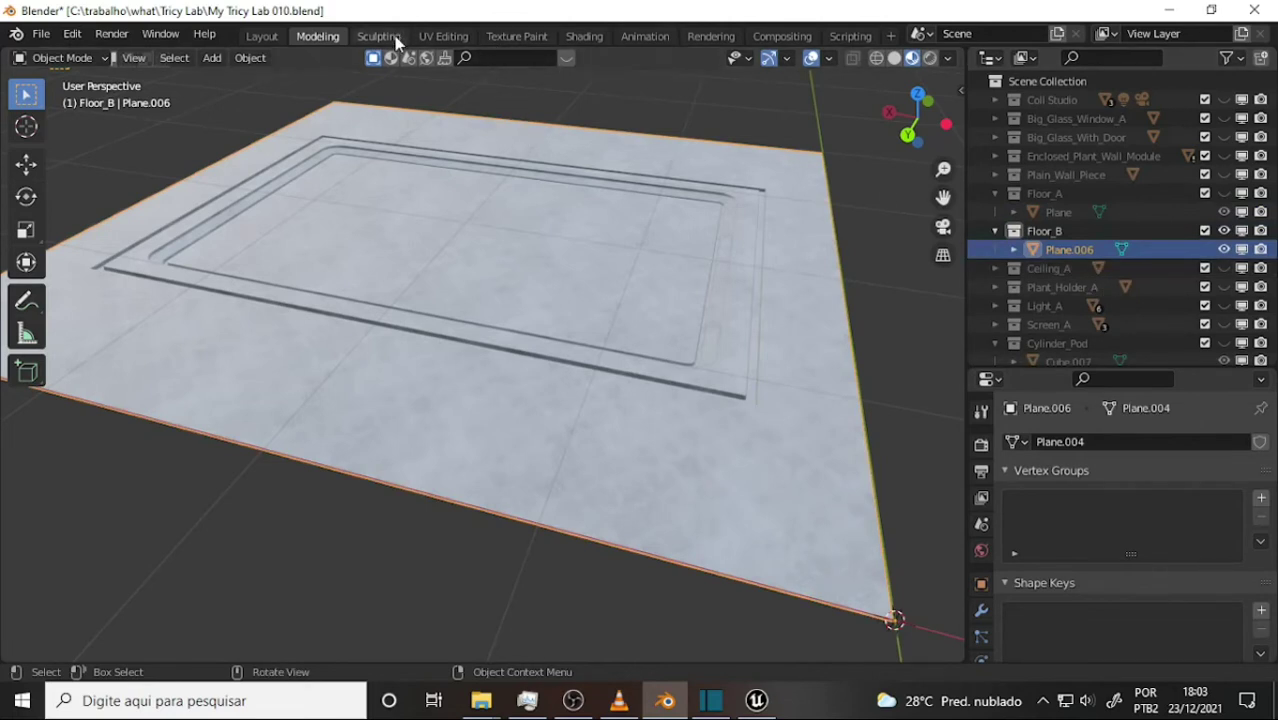
Step: Switch to the UV Editing workspace and put the tile mesh in Edit Mode
{"action": "left_click", "coordinate": [443, 38]}
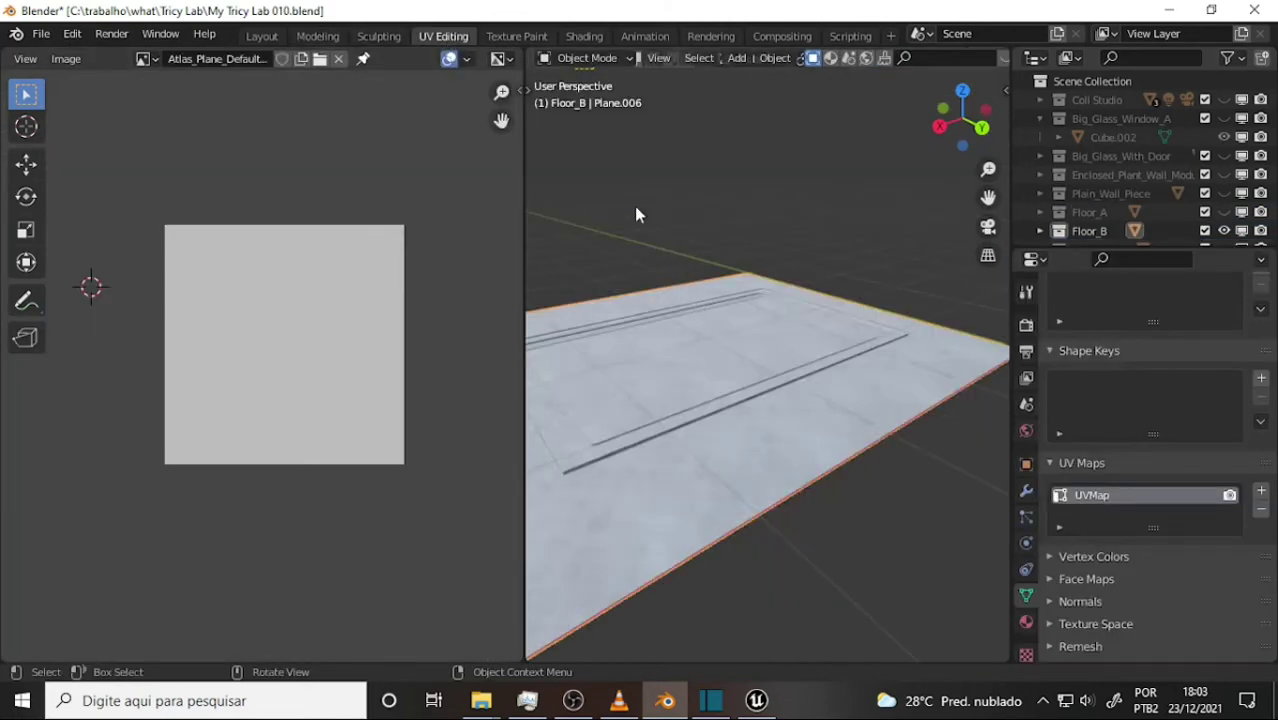
{"action": "left_click", "coordinate": [585, 58]}
{"action": "left_click", "coordinate": [597, 99]}
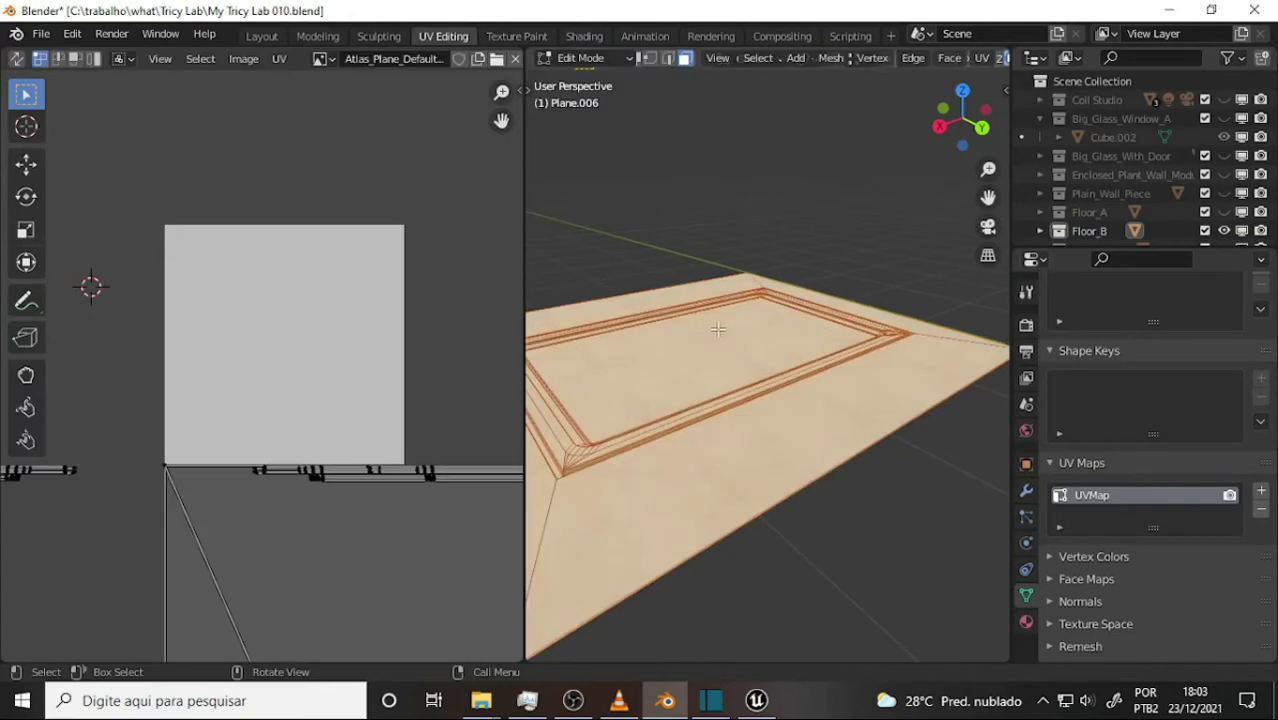
{"action": "scroll", "coordinate": [300, 340], "scroll_direction": "down", "scroll_amount": 7}
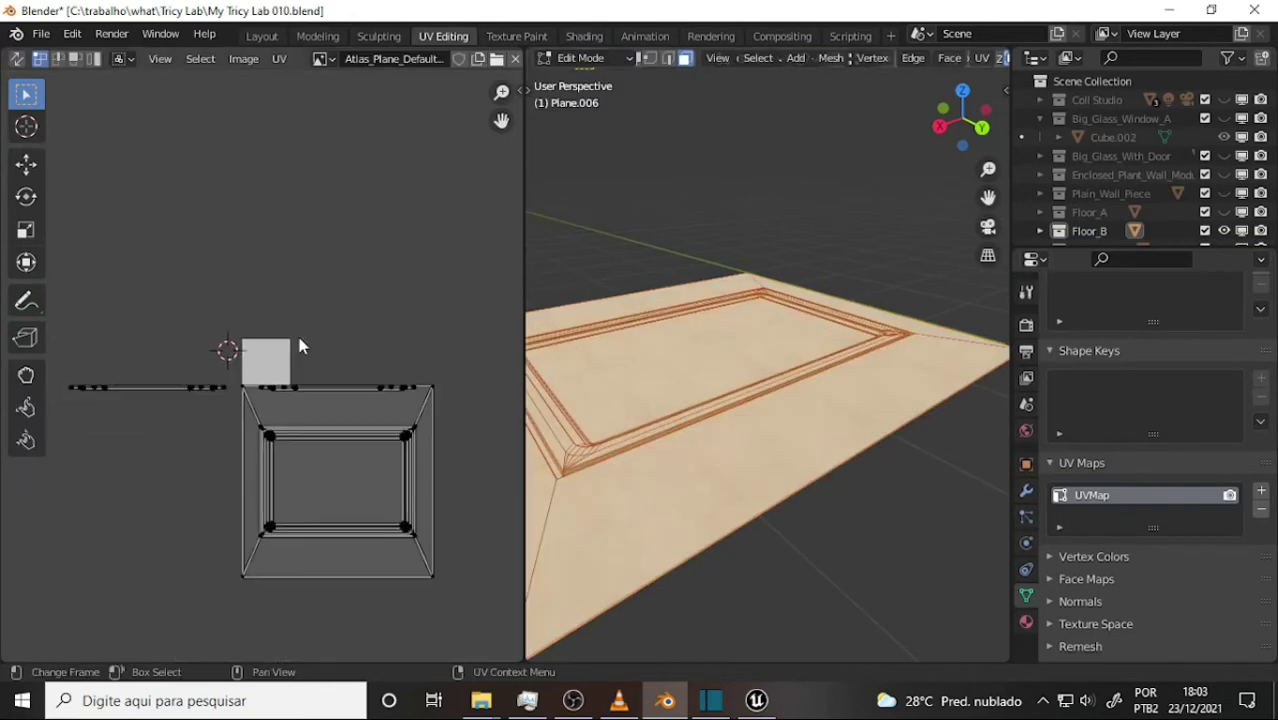
{"action": "scroll", "coordinate": [299, 342], "scroll_direction": "up", "scroll_amount": 1}
{"action": "scroll", "coordinate": [299, 340], "scroll_direction": "up", "scroll_amount": 3}
{"action": "scroll", "coordinate": [299, 340], "scroll_direction": "down", "scroll_amount": 1}
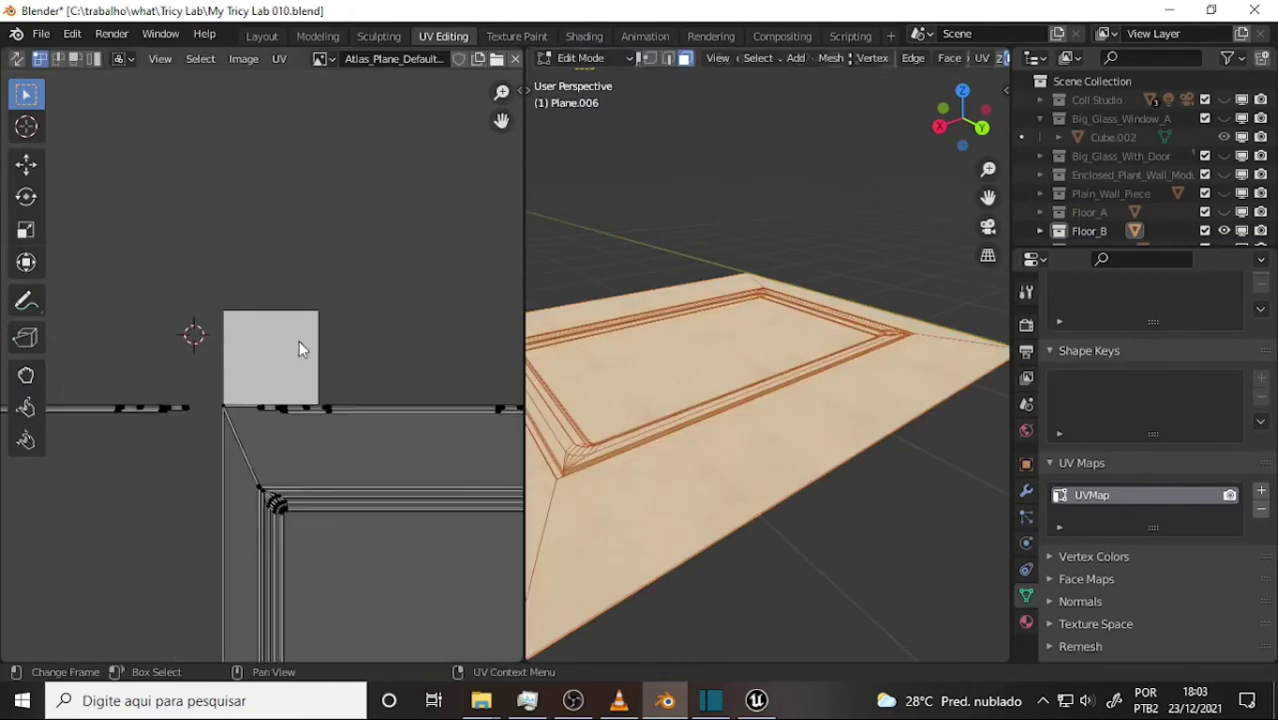
{"action": "scroll", "coordinate": [292, 357], "scroll_direction": "down", "scroll_amount": 1}
Step: Unwrap the tile with Smart UV Project, then re-unwrap it with Angle Based Unwrap
{"action": "left_click", "coordinate": [983, 58]}
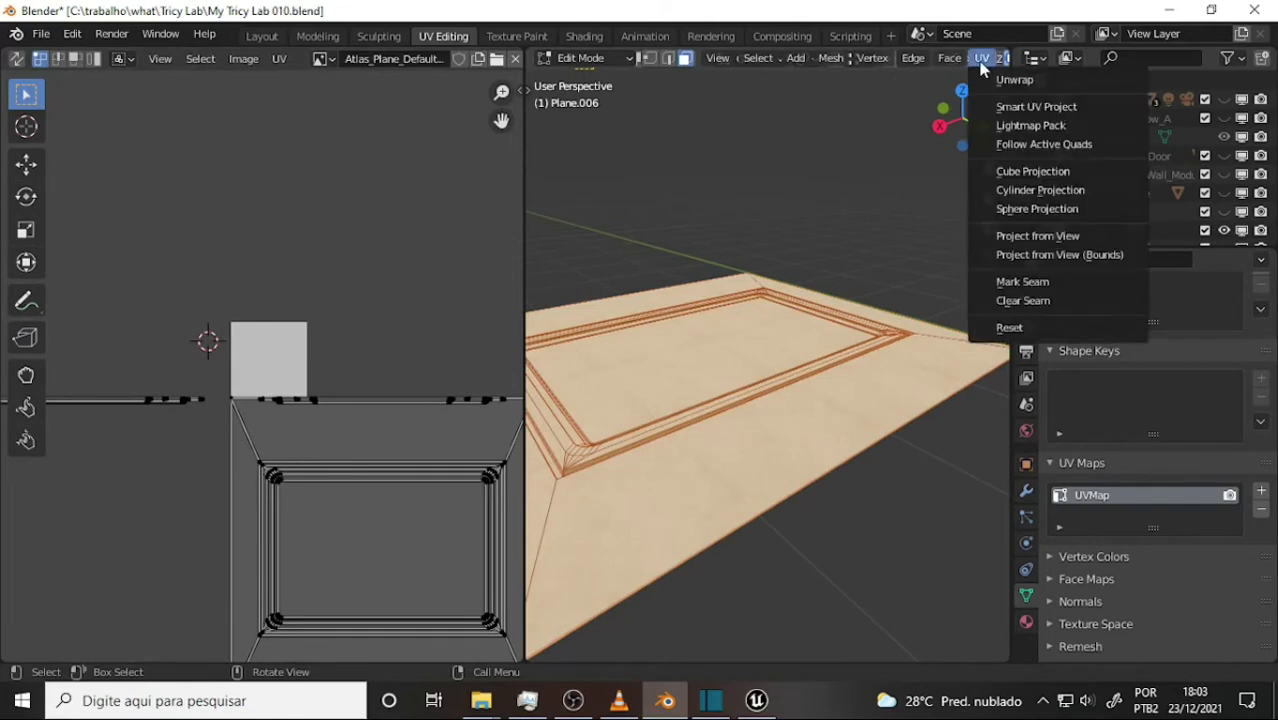
{"action": "left_click", "coordinate": [1046, 107]}
{"action": "left_click", "coordinate": [1030, 256]}
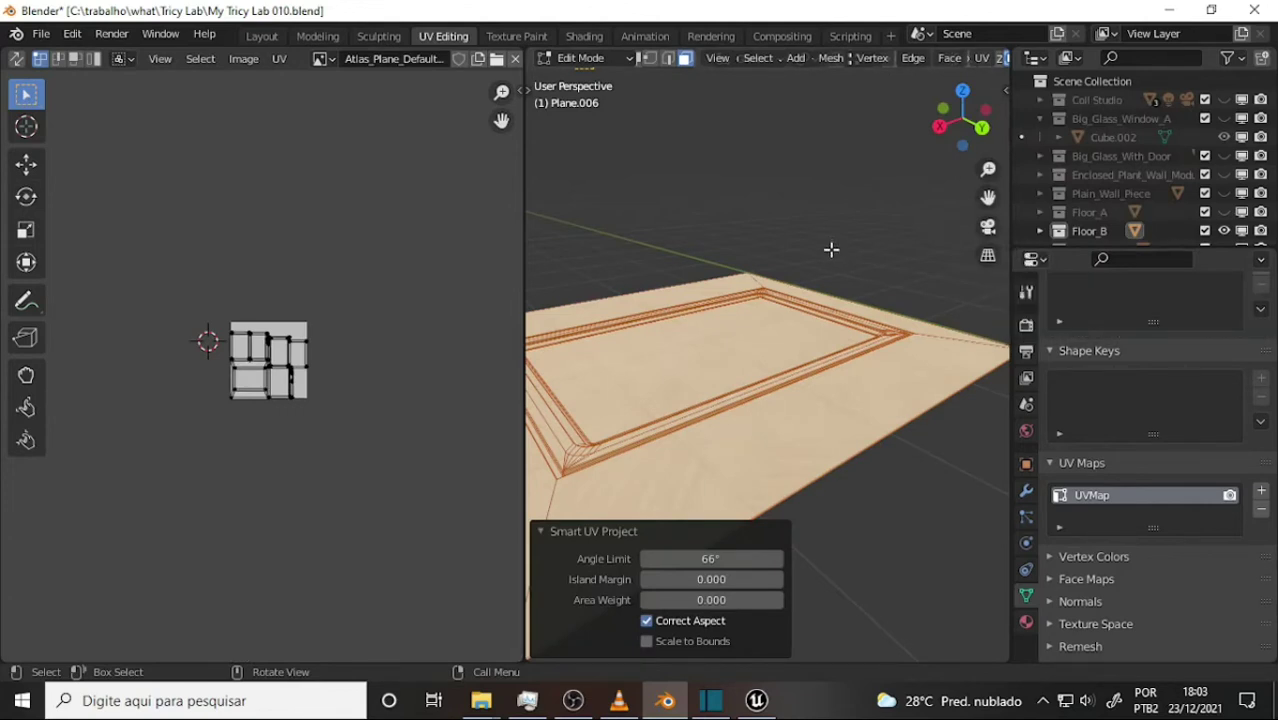
{"action": "left_click", "coordinate": [983, 58]}
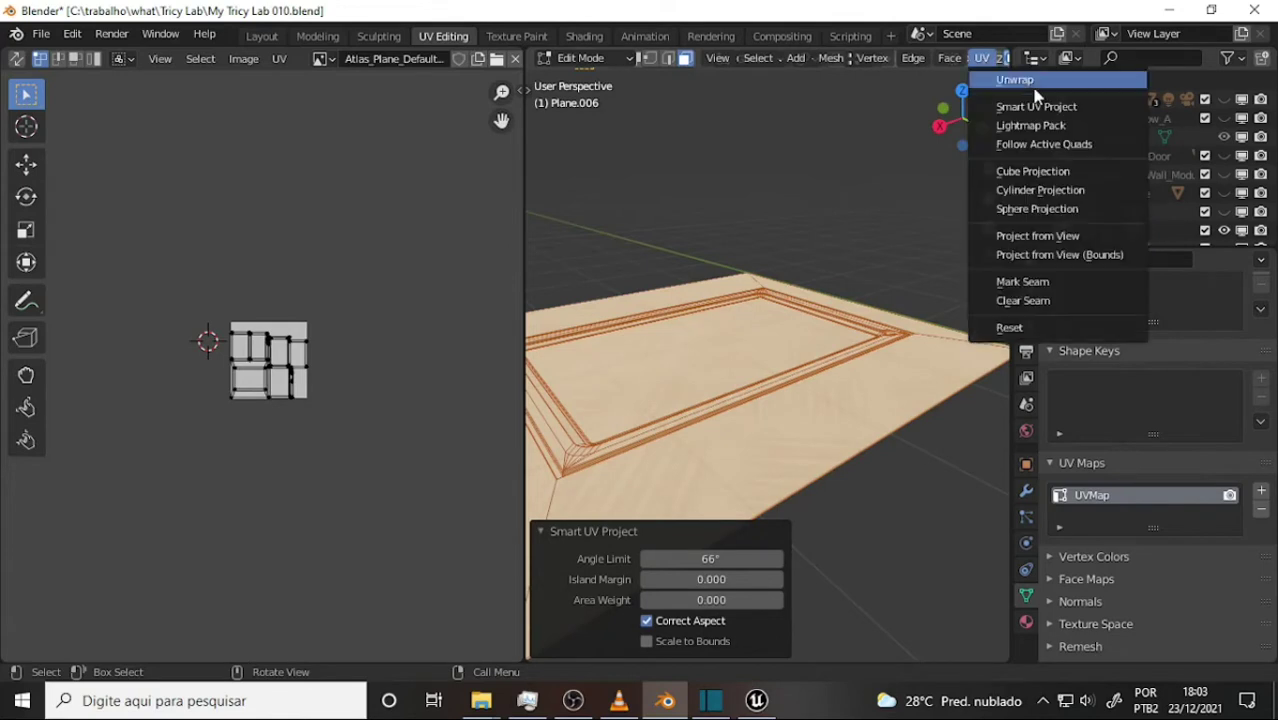
{"action": "key", "text": "Return"}
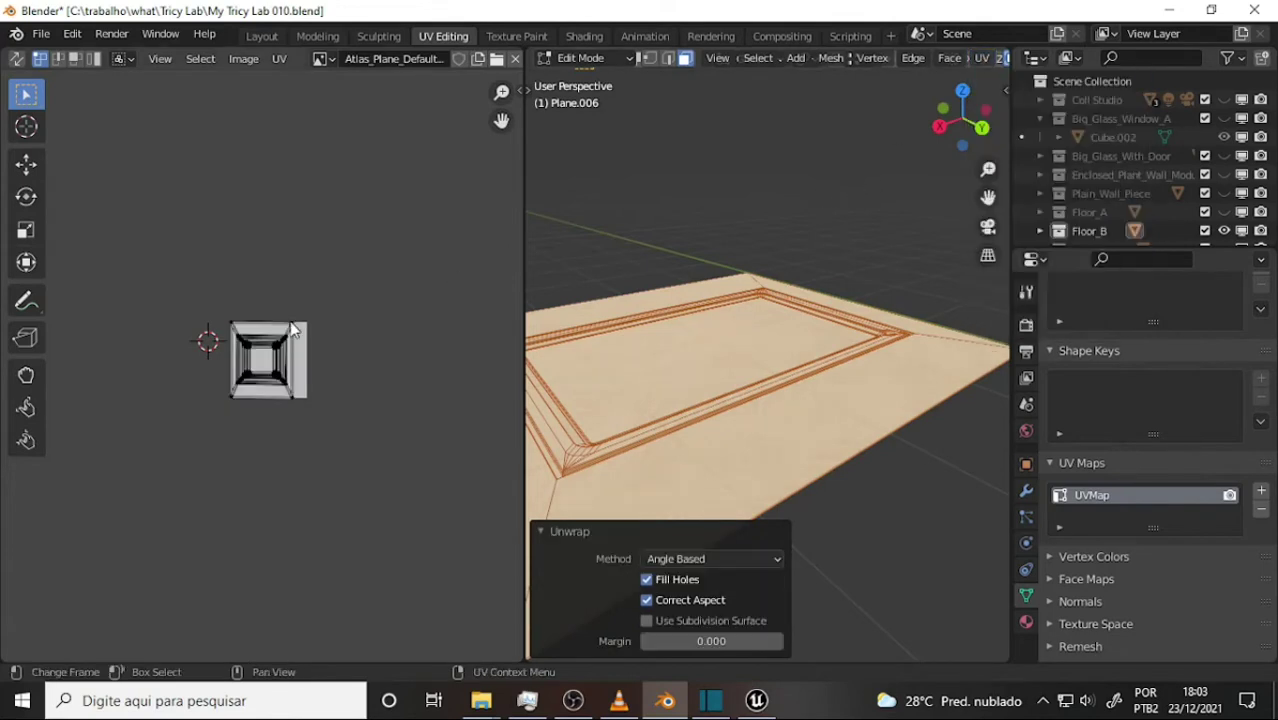
Step: Zoom the UV editor and select the top-right corner of the UV layout
{"action": "scroll", "coordinate": [290, 316], "scroll_direction": "up", "scroll_amount": 4}
{"action": "scroll", "coordinate": [290, 316], "scroll_direction": "up", "scroll_amount": 2}
{"action": "scroll", "coordinate": [290, 315], "scroll_direction": "up", "scroll_amount": 1}
{"action": "scroll", "coordinate": [290, 315], "scroll_direction": "down", "scroll_amount": 1}
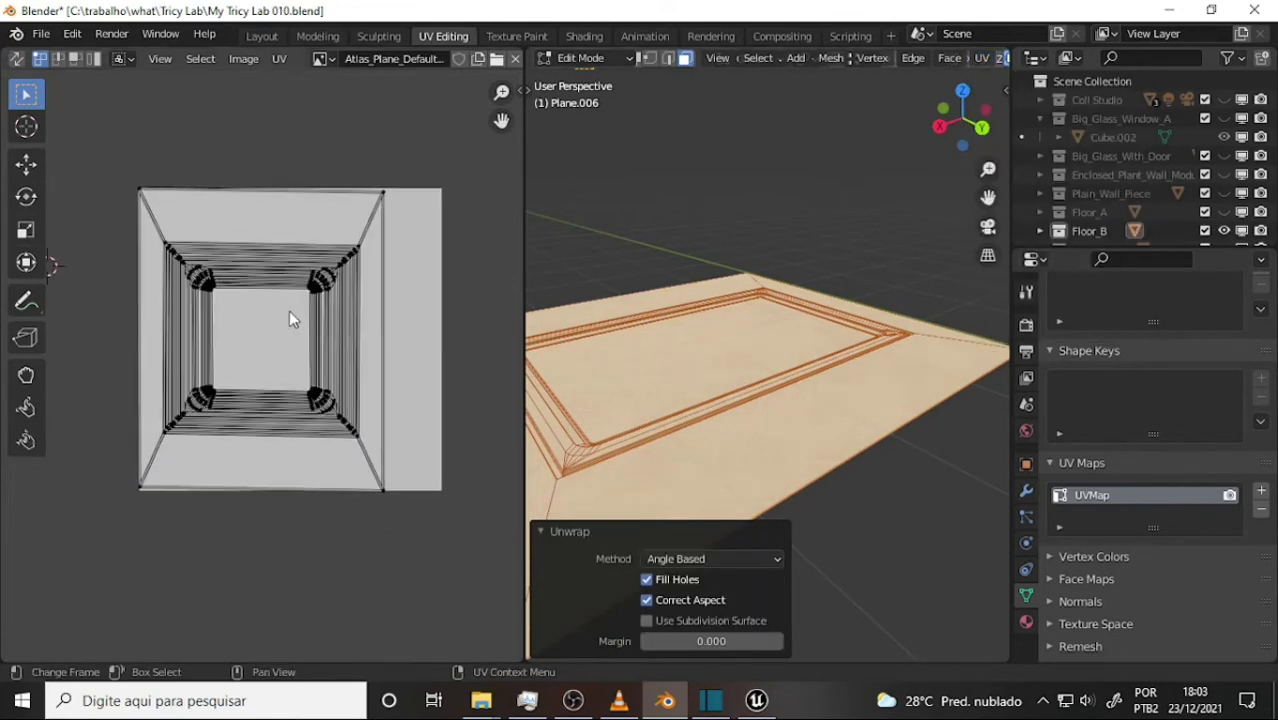
{"action": "scroll", "coordinate": [289, 314], "scroll_direction": "down", "scroll_amount": 1}
{"action": "scroll", "coordinate": [289, 318], "scroll_direction": "up", "scroll_amount": 2}
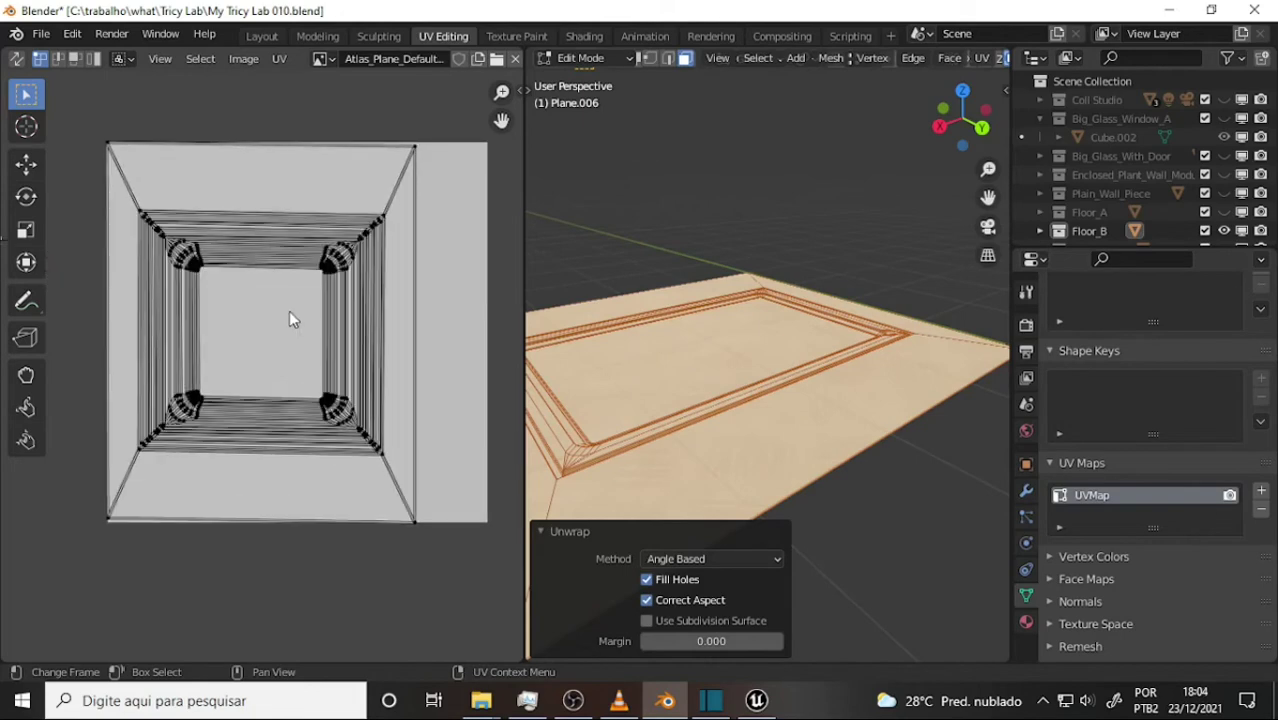
{"action": "scroll", "coordinate": [289, 318], "scroll_direction": "up", "scroll_amount": 2}
{"action": "scroll", "coordinate": [289, 318], "scroll_direction": "down", "scroll_amount": 1}
{"action": "scroll", "coordinate": [289, 318], "scroll_direction": "down", "scroll_amount": 1}
{"action": "left_click", "coordinate": [414, 151]}
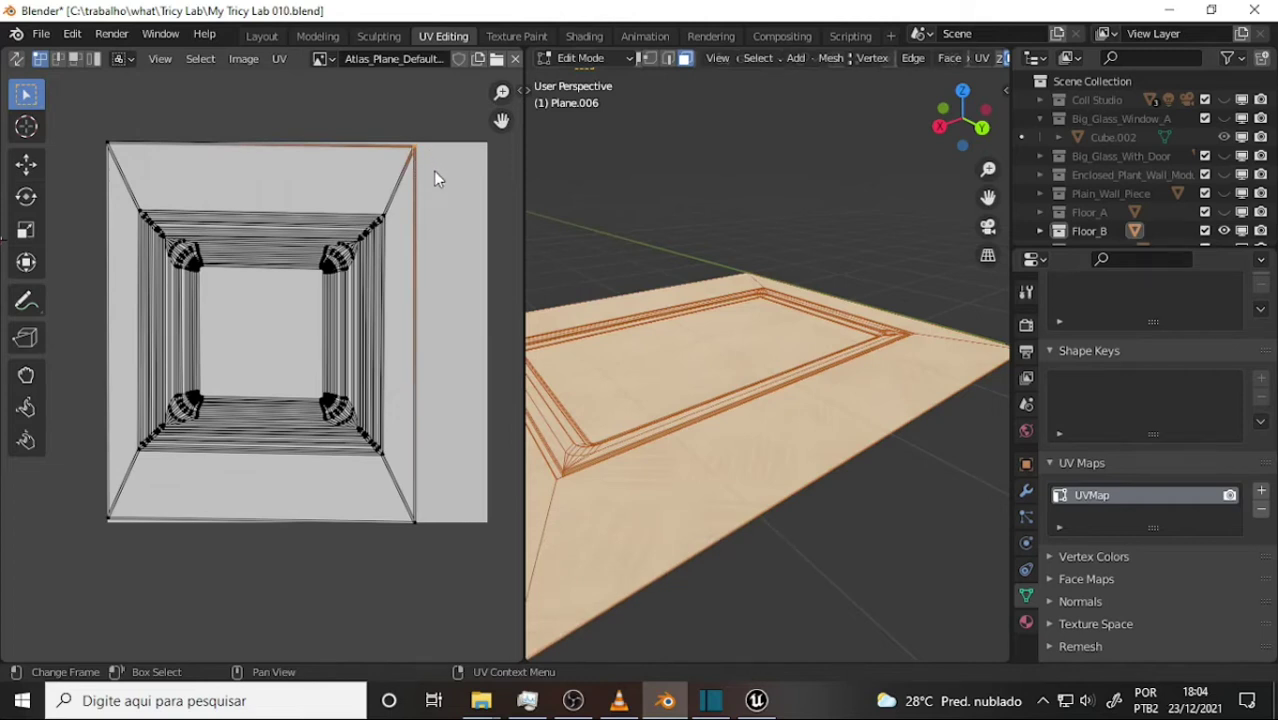
{"action": "key", "text": "g"}
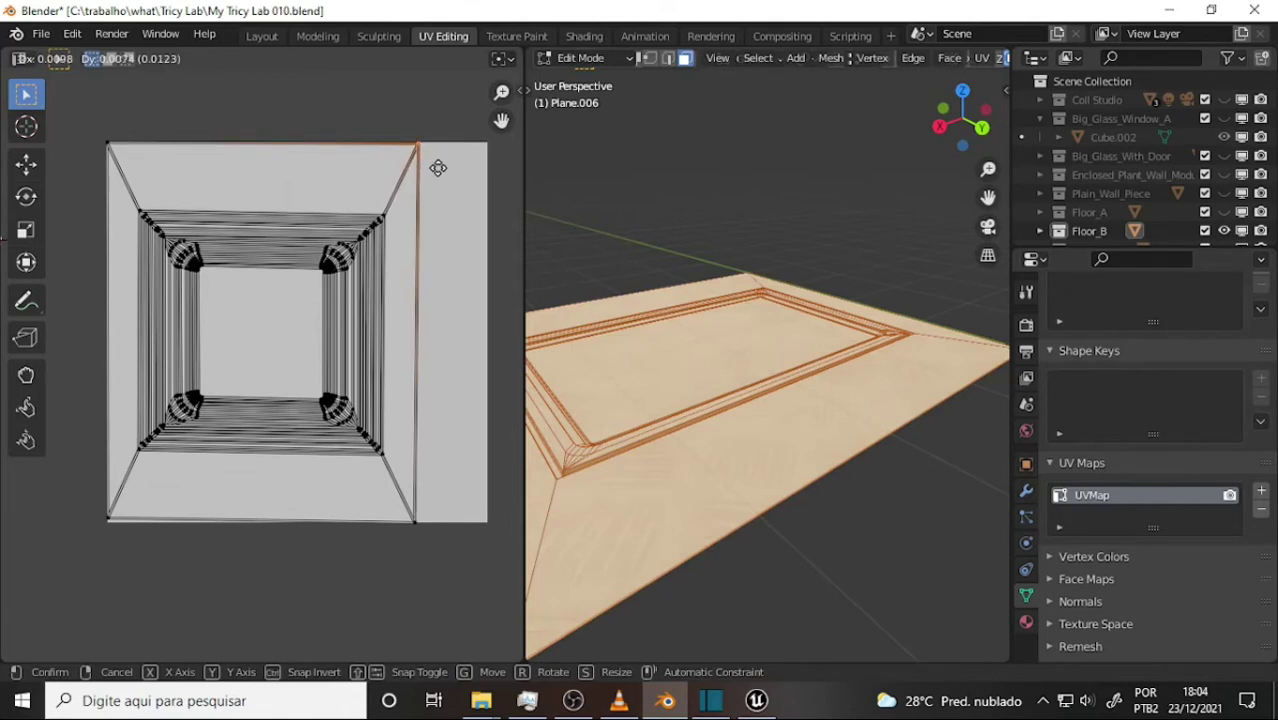
{"action": "right_click", "coordinate": [437, 167]}
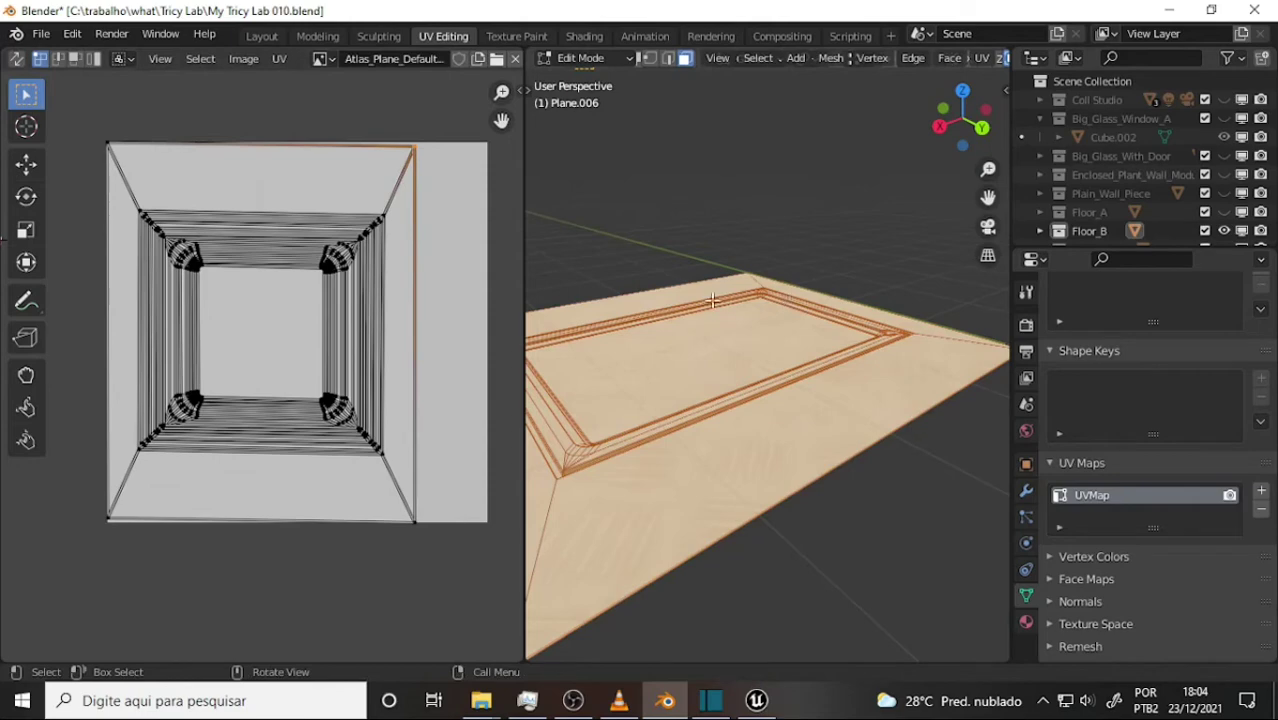
{"action": "mouse_move", "coordinate": [712, 302]}
{"action": "middle_mouse_down"}
{"action": "mouse_move", "coordinate": [839, 461]}
{"action": "mouse_move", "coordinate": [824, 435]}
{"action": "middle_mouse_up"}
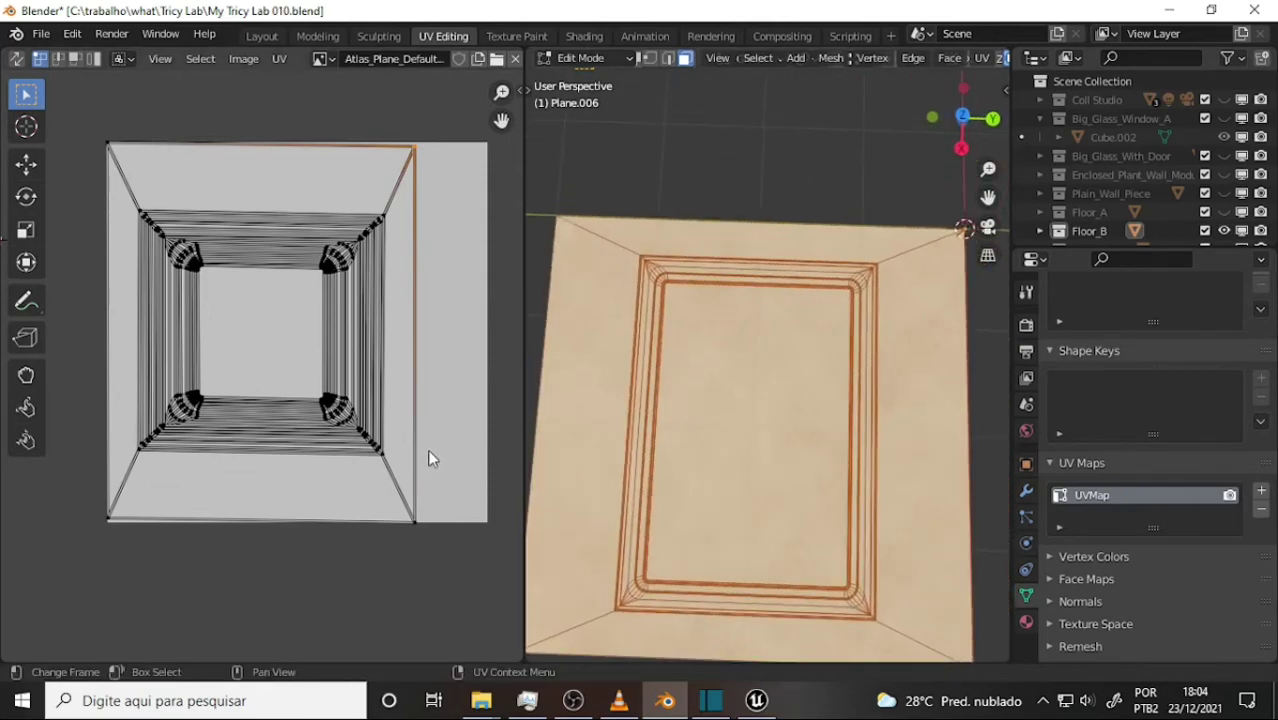
{"action": "mouse_move", "coordinate": [700, 330]}
{"action": "middle_mouse_down"}
{"action": "mouse_move", "coordinate": [705, 358]}
{"action": "mouse_move", "coordinate": [984, 344]}
{"action": "mouse_move", "coordinate": [976, 335]}
{"action": "middle_mouse_up"}
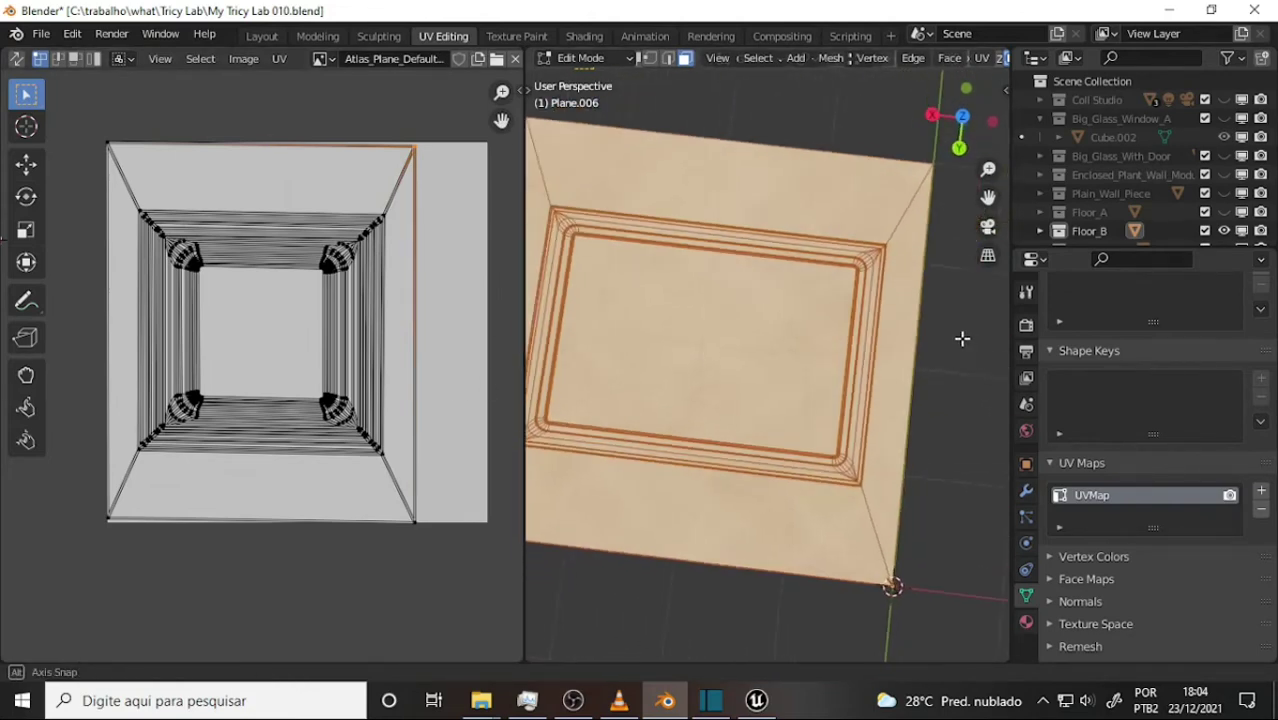
{"action": "scroll", "coordinate": [976, 335], "scroll_direction": "up", "scroll_amount": 4}
{"action": "middle_click_drag", "start_coordinate": [930, 343], "coordinate": [869, 267]}
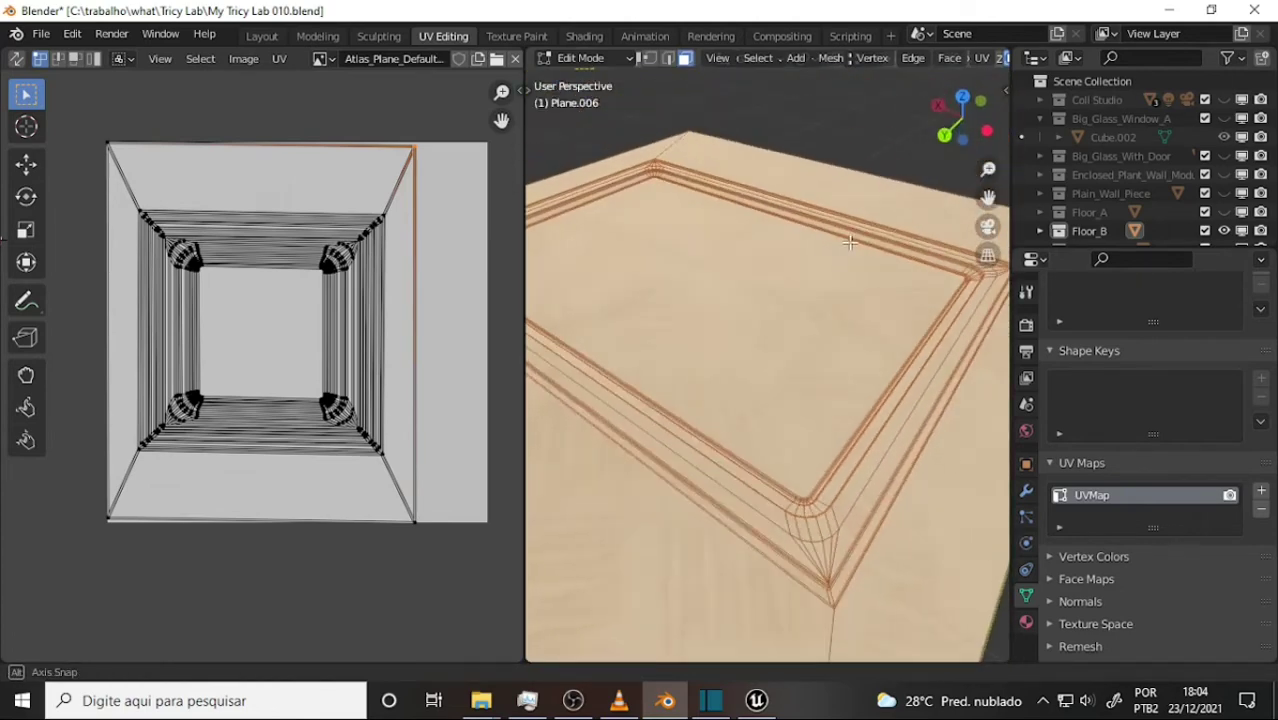
{"action": "scroll", "coordinate": [373, 256], "scroll_direction": "up", "scroll_amount": 4}
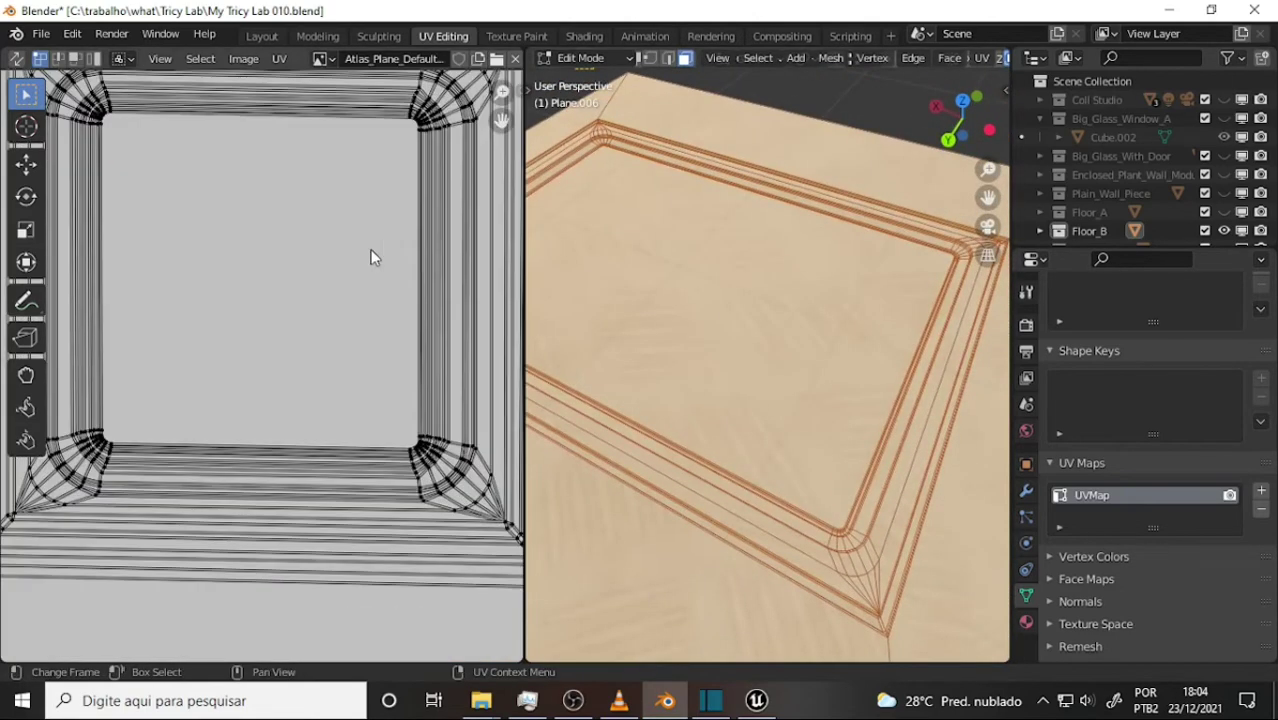
{"action": "scroll", "coordinate": [371, 258], "scroll_direction": "down", "scroll_amount": 4}
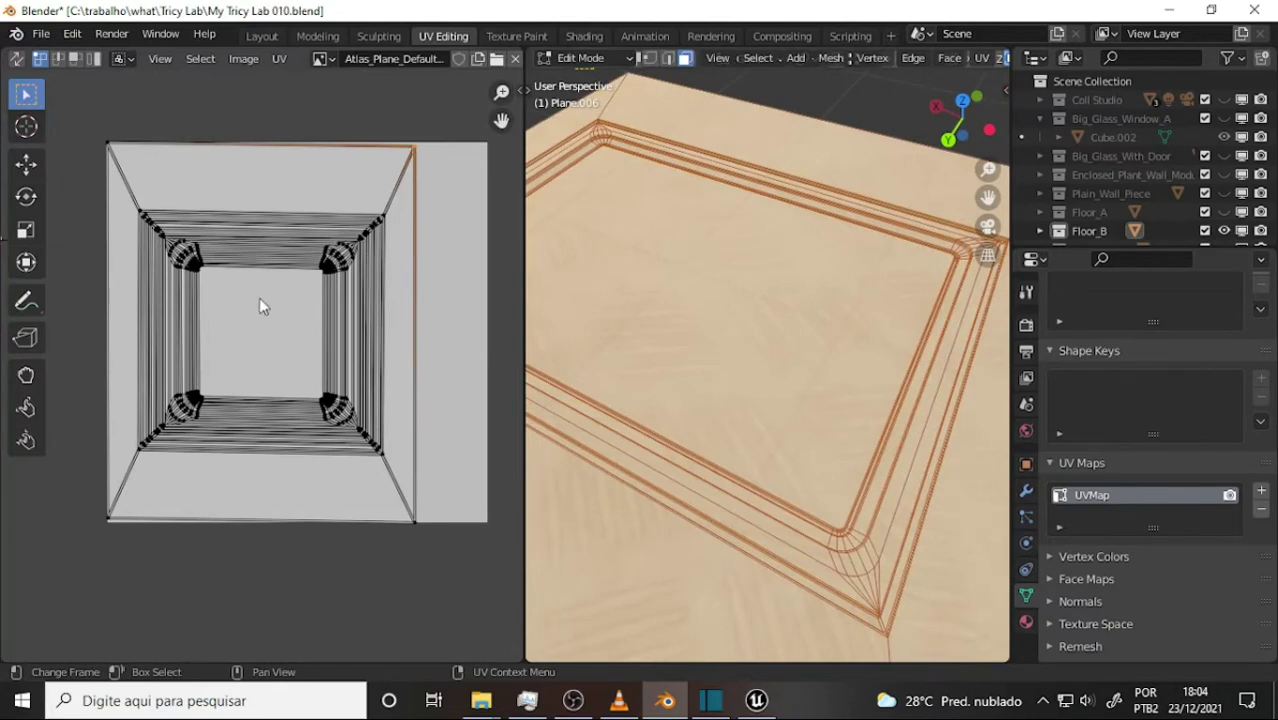
Step: Shift the whole tile UV layout right, rotate it -0.861°, and stretch it horizontally
{"action": "key", "text": "a"}
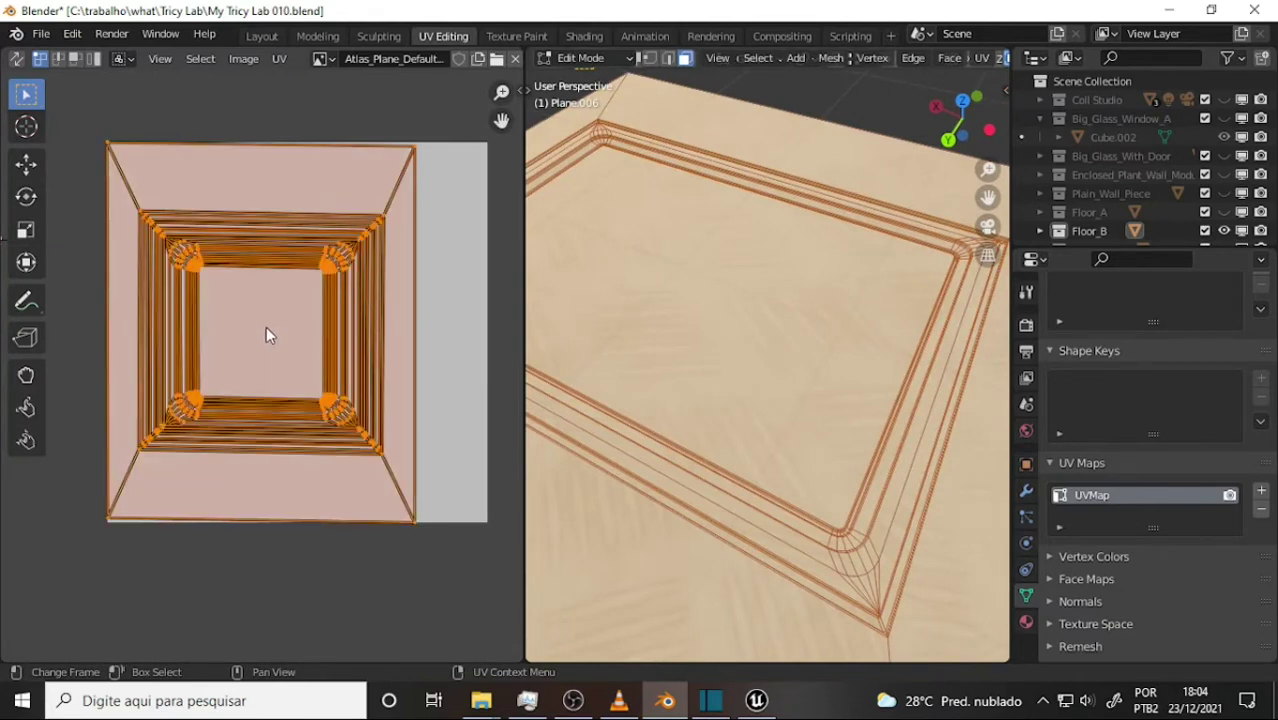
{"action": "key", "text": "g"}
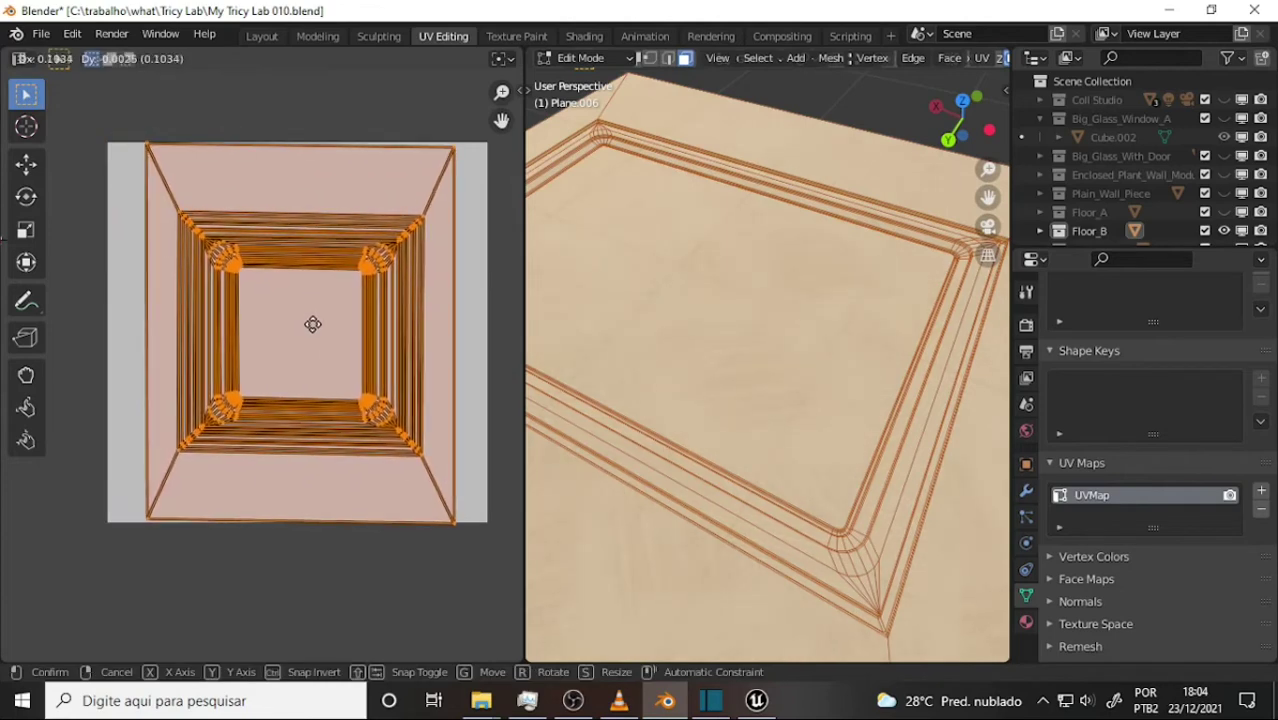
{"action": "left_click", "coordinate": [313, 322]}
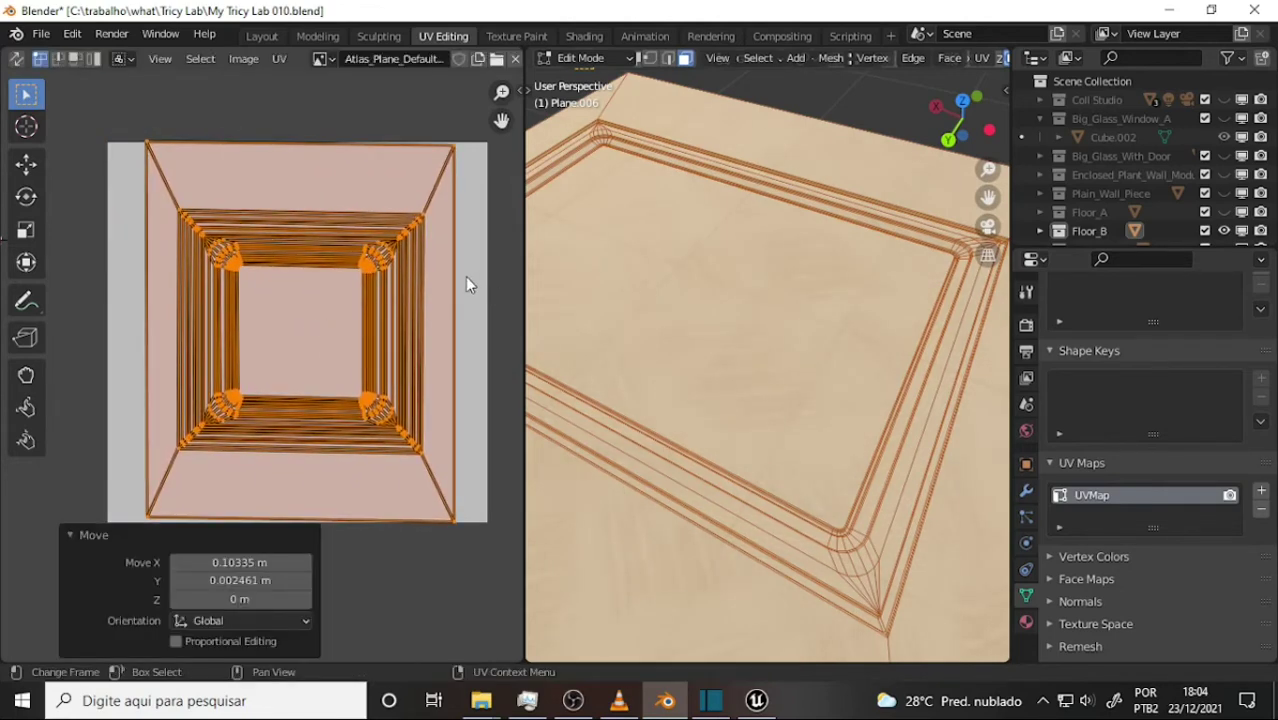
{"action": "key", "text": "r"}
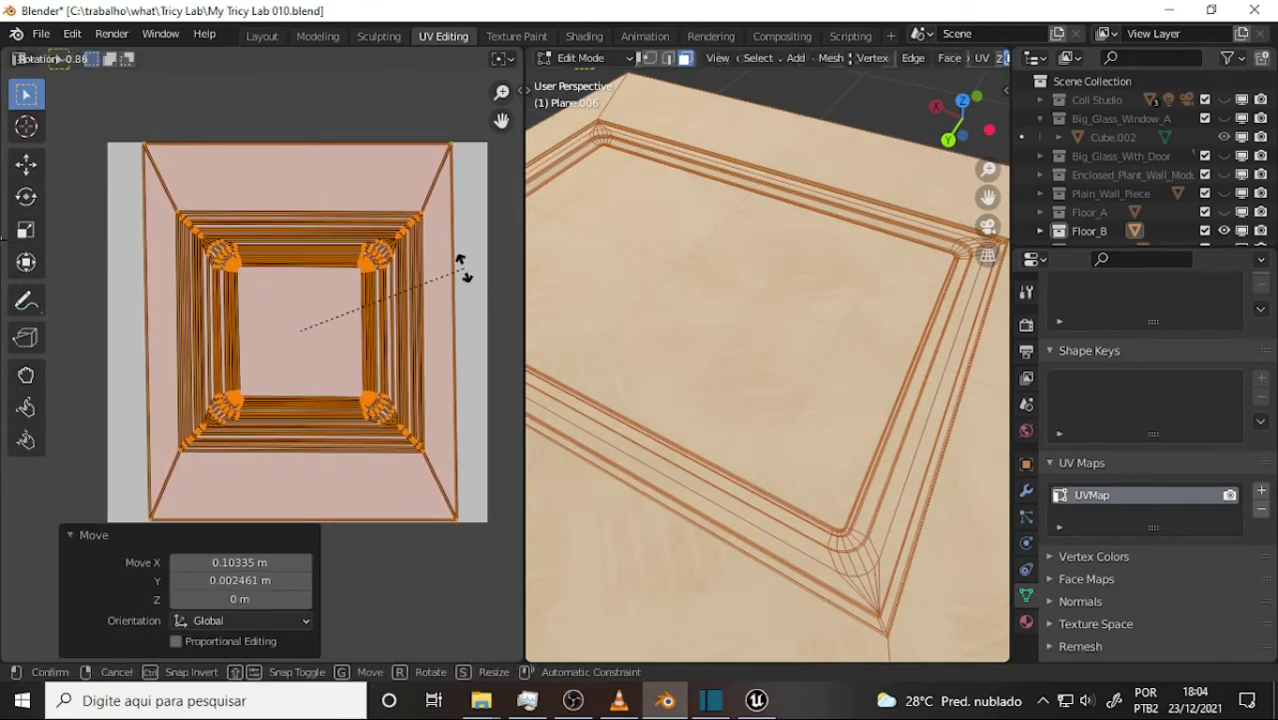
{"action": "left_click", "coordinate": [463, 268]}
{"action": "key", "text": "s"}
{"action": "key", "text": "x"}
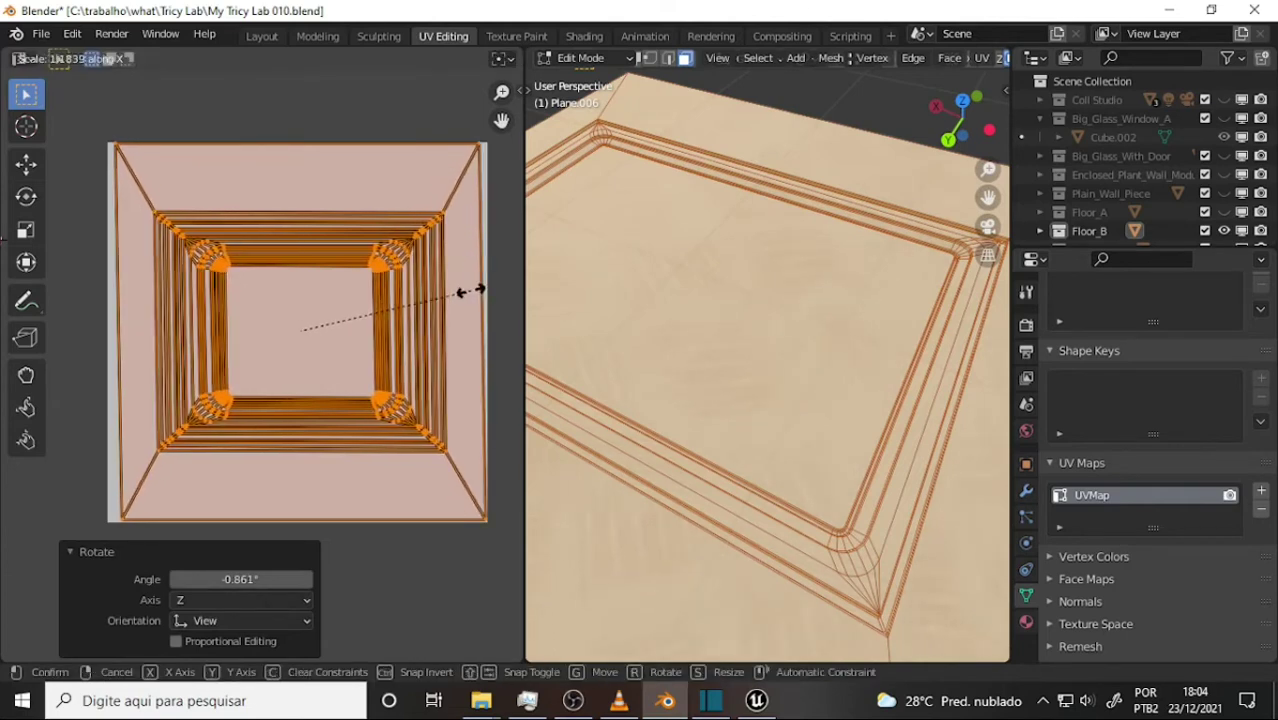
{"action": "left_click", "coordinate": [468, 291]}
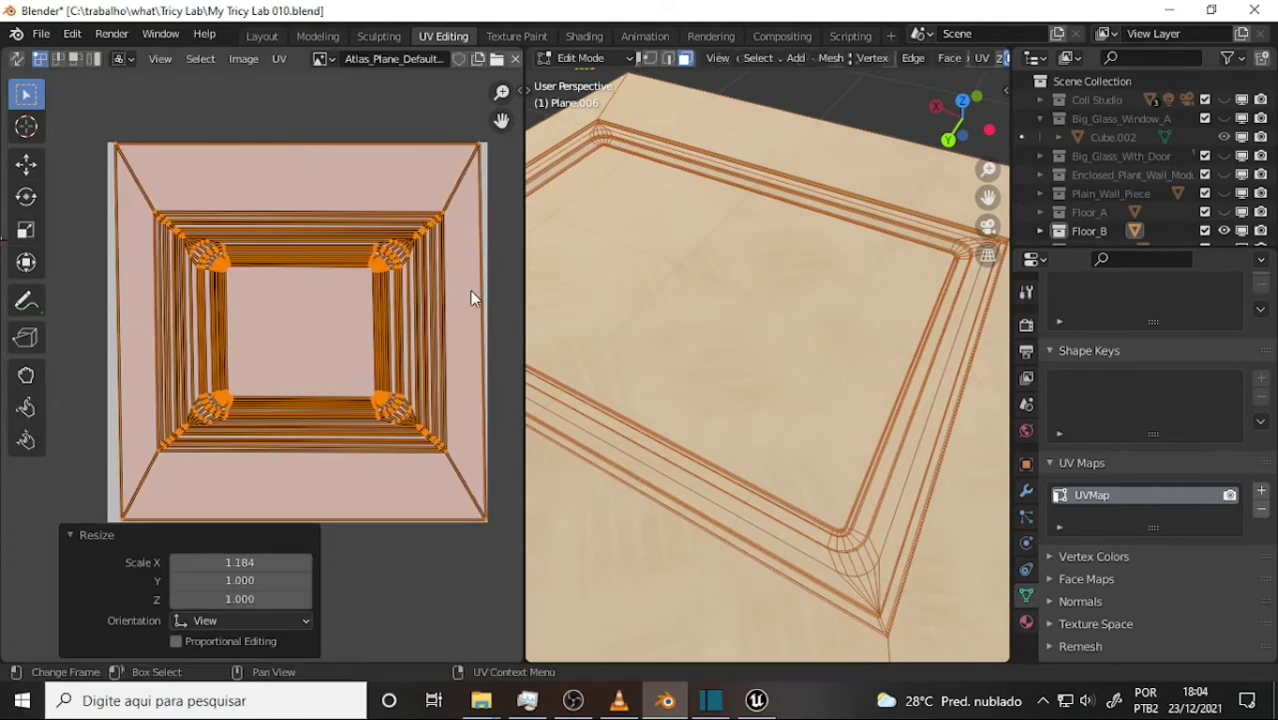
Step: Slide the right border edge and bottom-right corner along X onto the texture's edge
{"action": "left_click", "coordinate": [500, 162]}
{"action": "key", "text": "g"}
{"action": "key", "text": "x"}
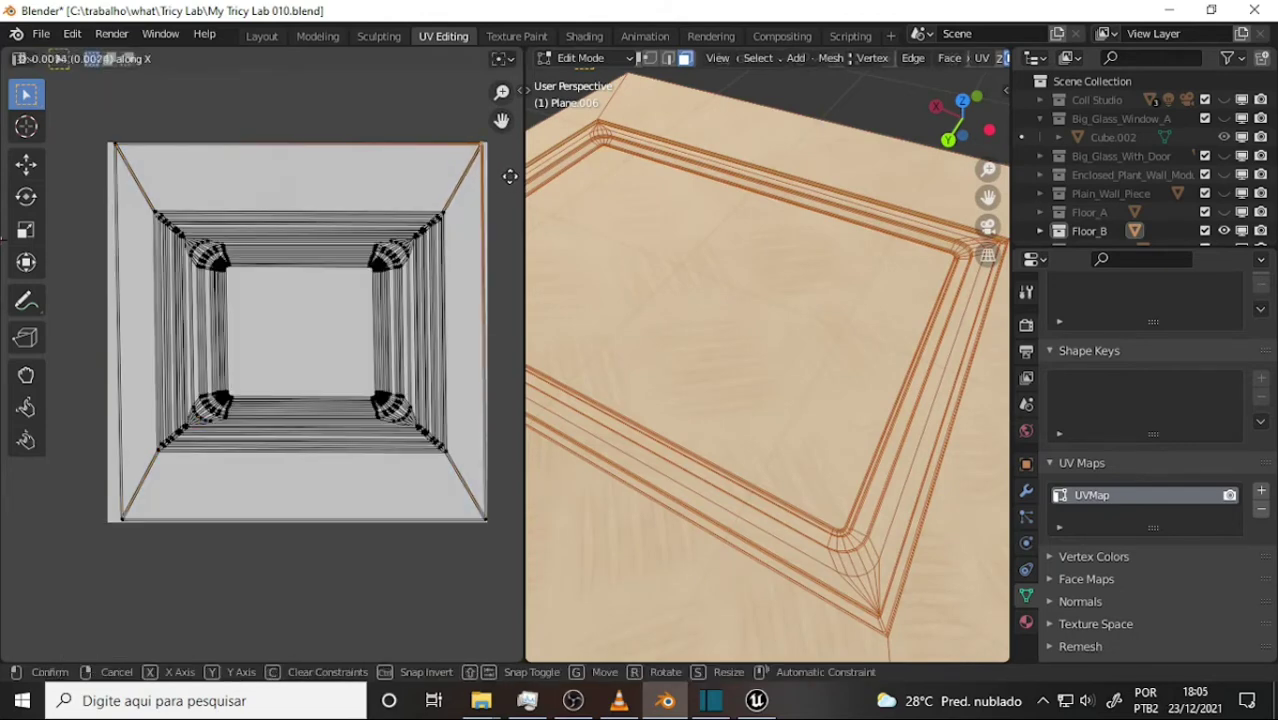
{"action": "left_click", "coordinate": [495, 297]}
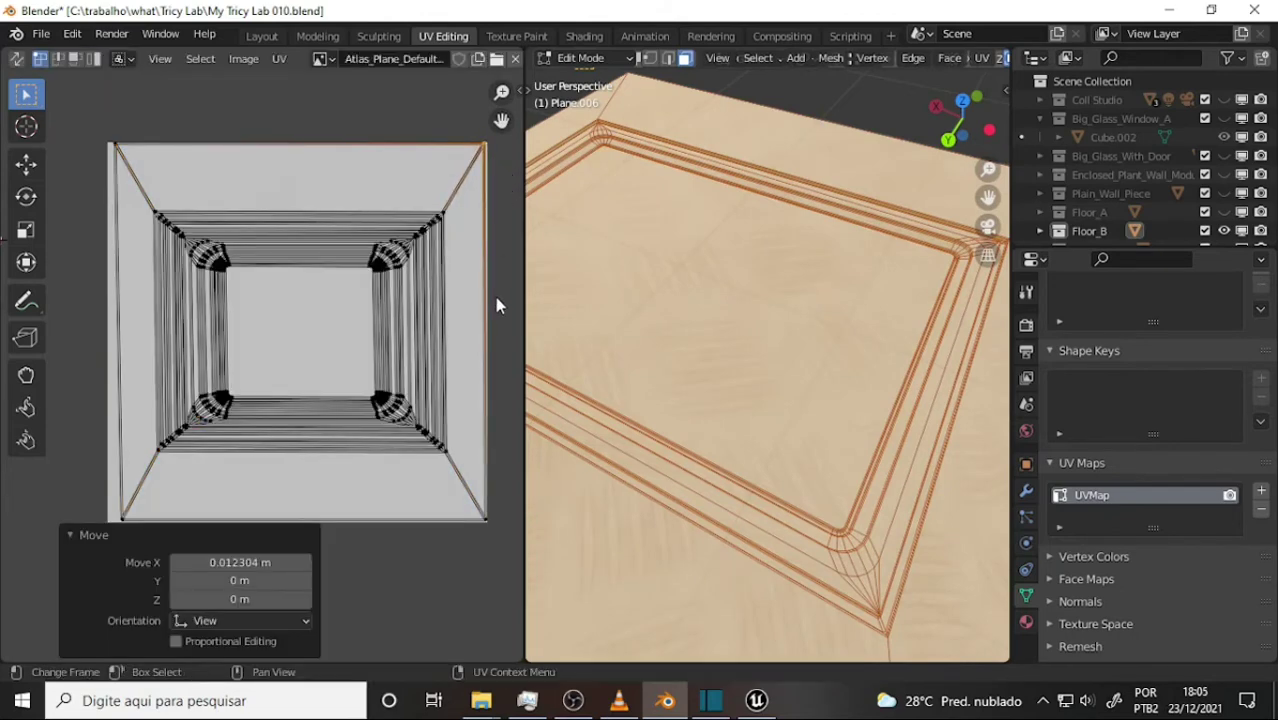
{"action": "left_click", "coordinate": [488, 521]}
{"action": "key", "text": "g"}
{"action": "key", "text": "x"}
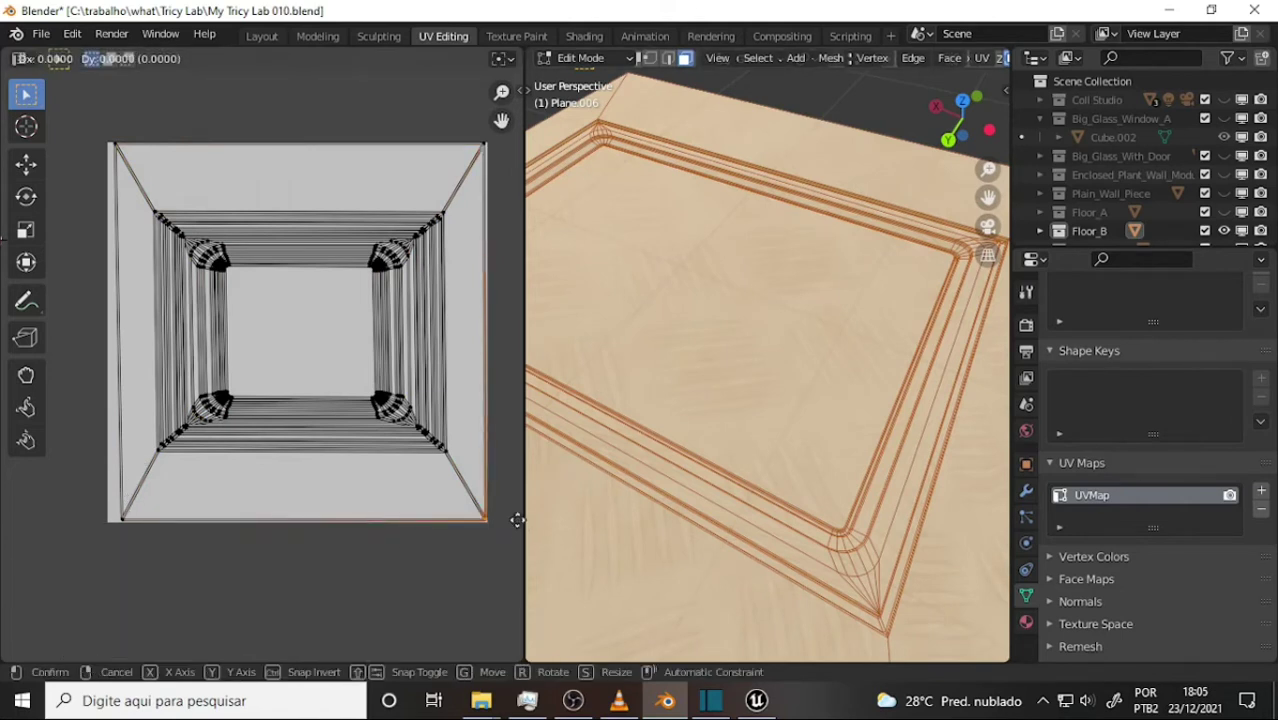
{"action": "left_click", "coordinate": [515, 519]}
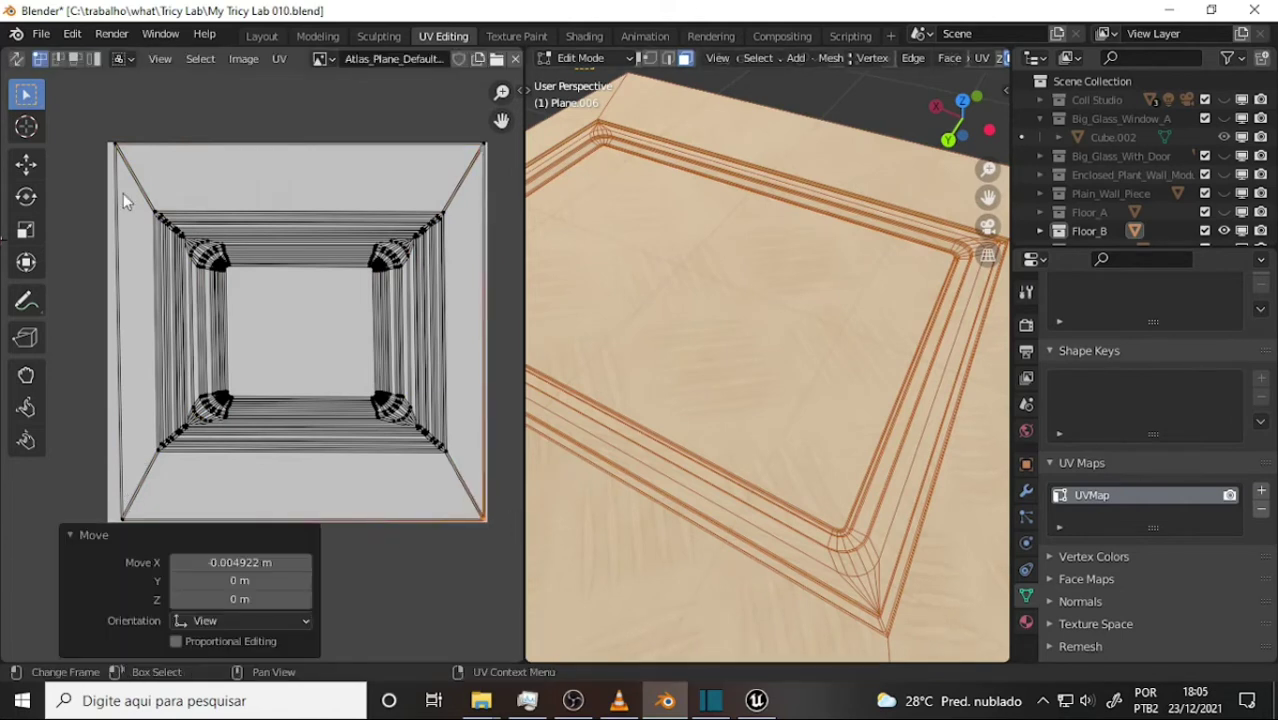
Step: Nudge the top-left and bottom-left outer border corners left along X, the last by -0.027069
{"action": "left_click", "coordinate": [119, 150]}
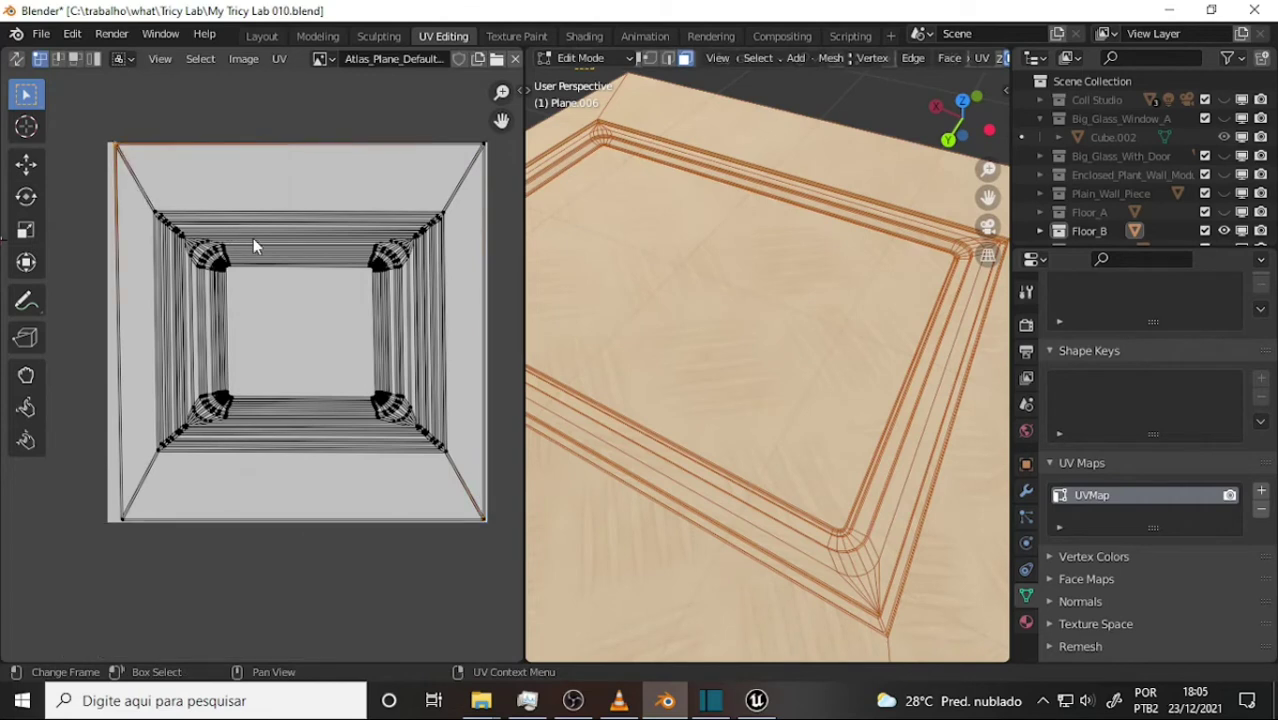
{"action": "key", "text": "g"}
{"action": "key", "text": "x"}
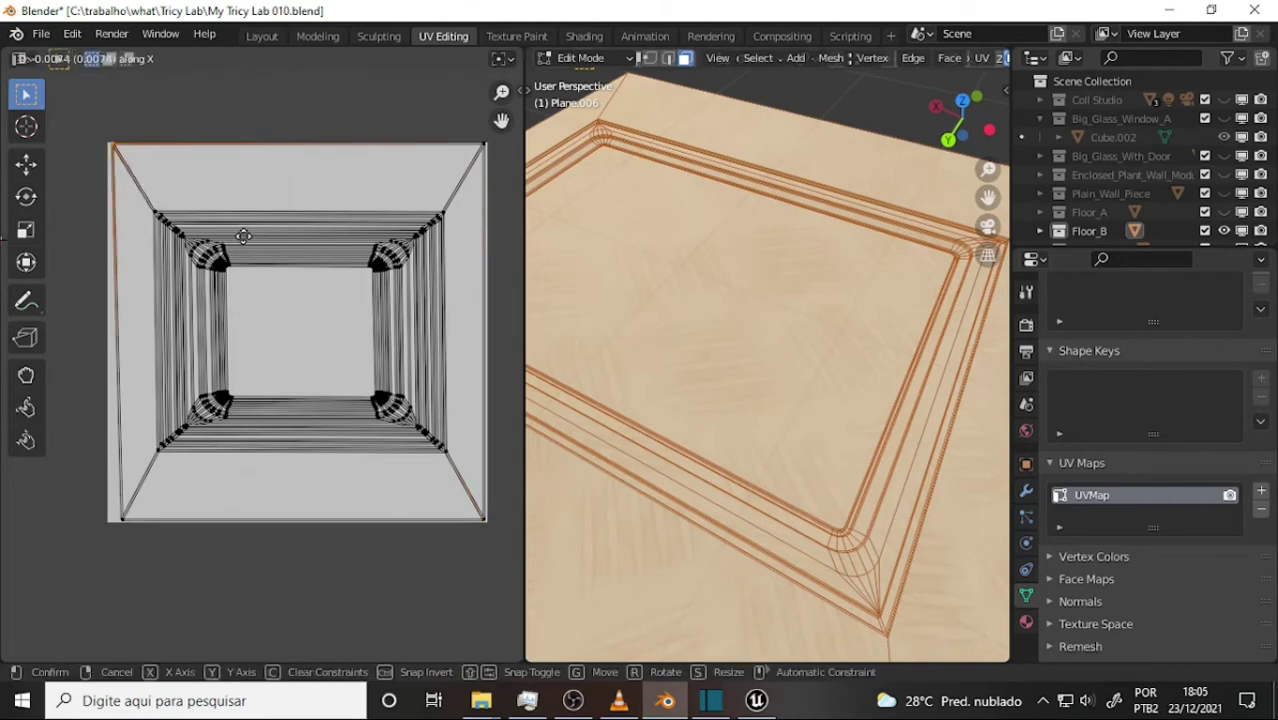
{"action": "left_click", "coordinate": [242, 236]}
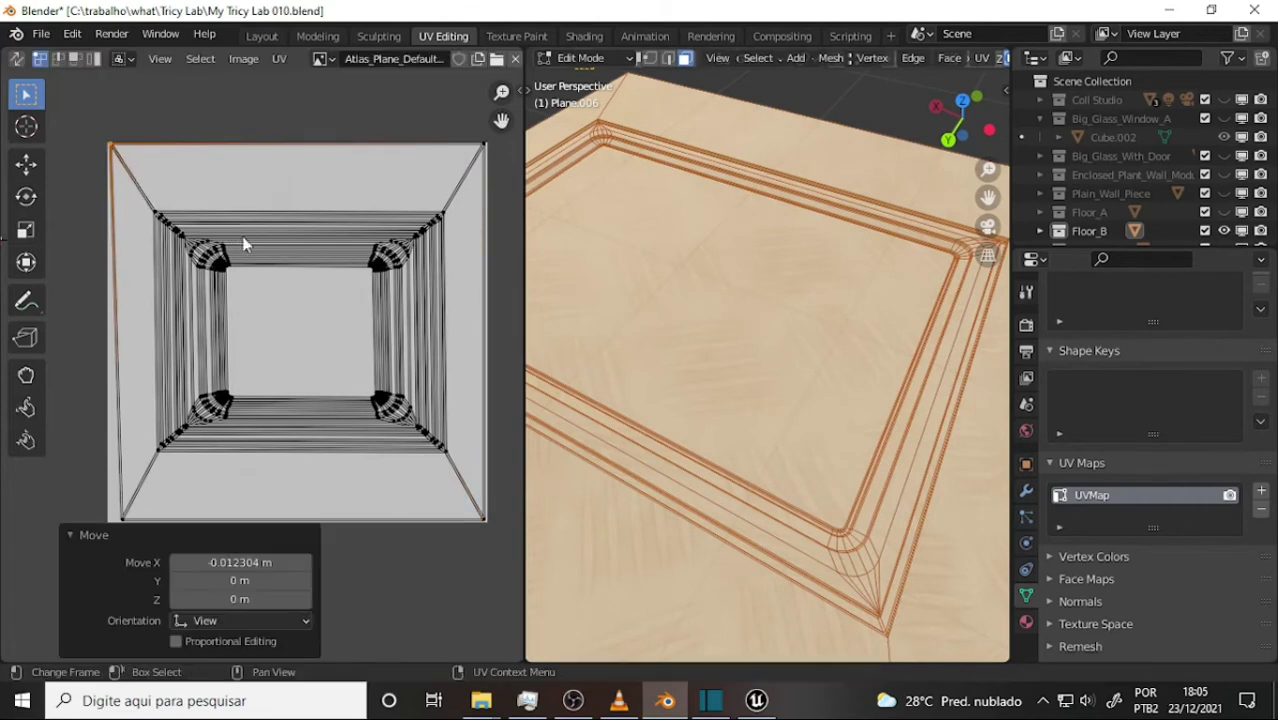
{"action": "left_click", "coordinate": [124, 519]}
{"action": "key", "text": "g"}
{"action": "key", "text": "x"}
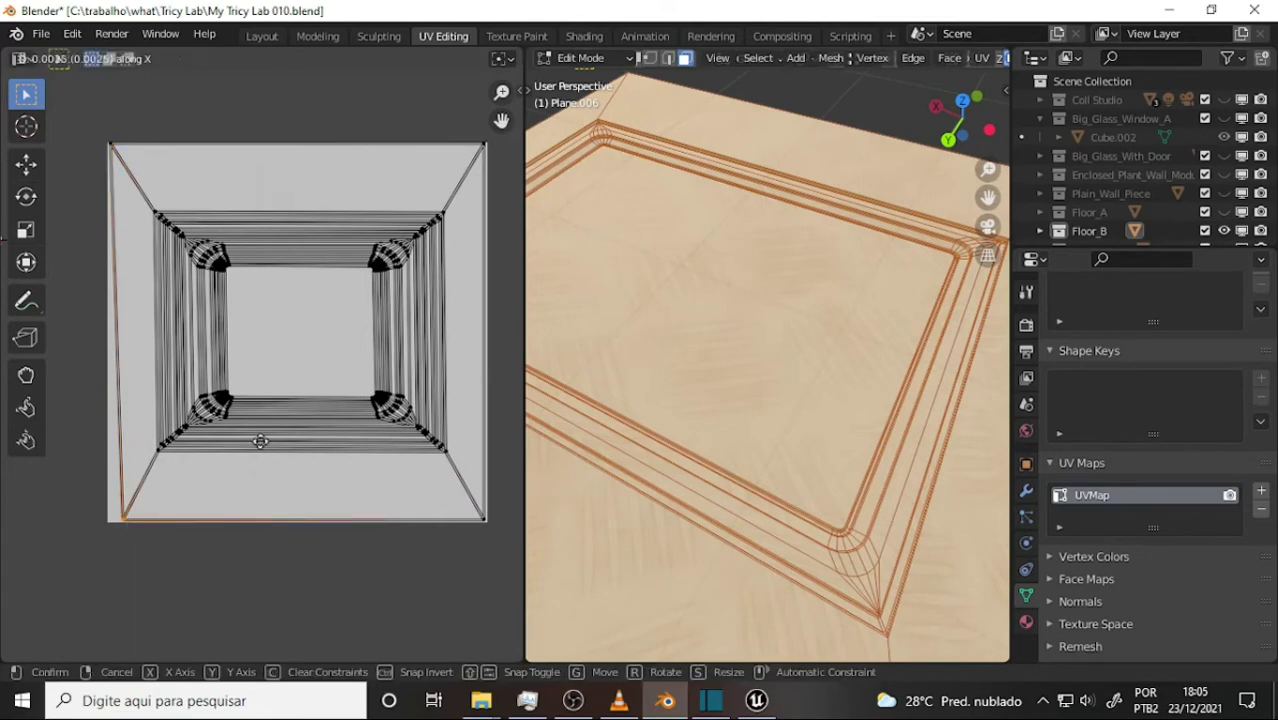
{"action": "left_click", "coordinate": [246, 444]}
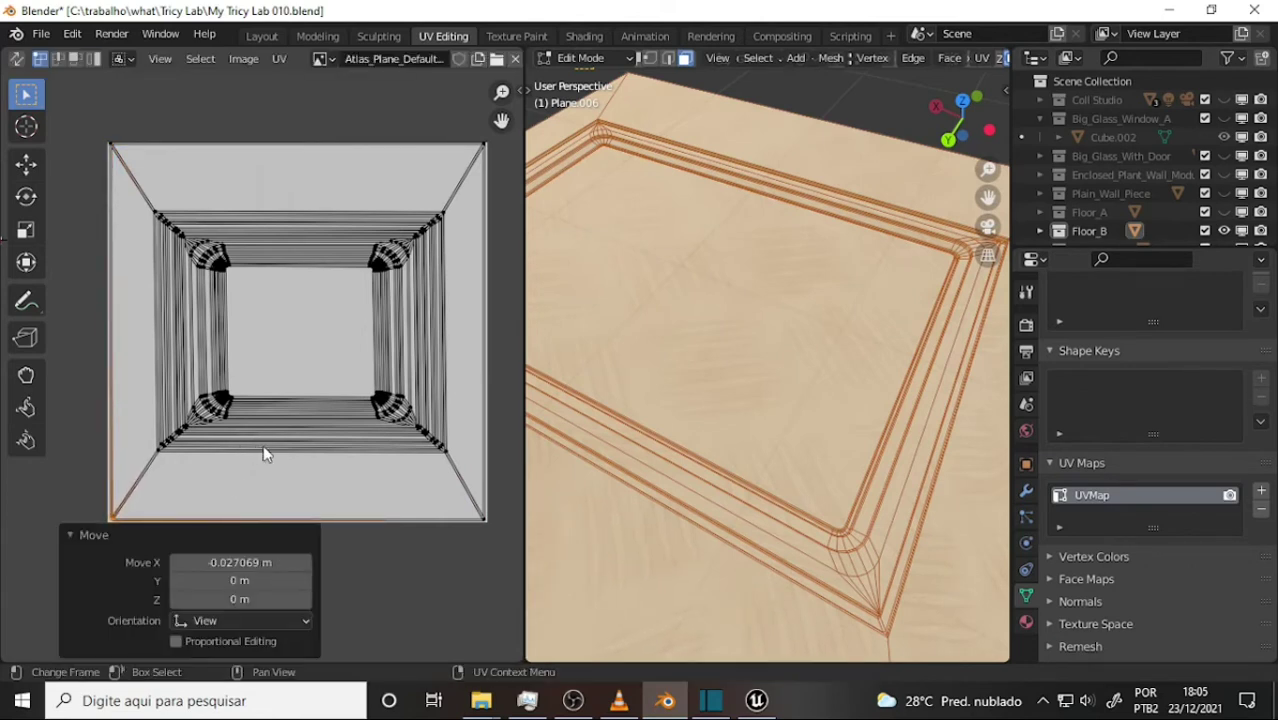
Step: Orbit around the Floor_B tile and select only its inner floor face
{"action": "scroll", "coordinate": [790, 232], "scroll_direction": "down", "scroll_amount": 5}
{"action": "scroll", "coordinate": [790, 232], "scroll_direction": "up", "scroll_amount": 5}
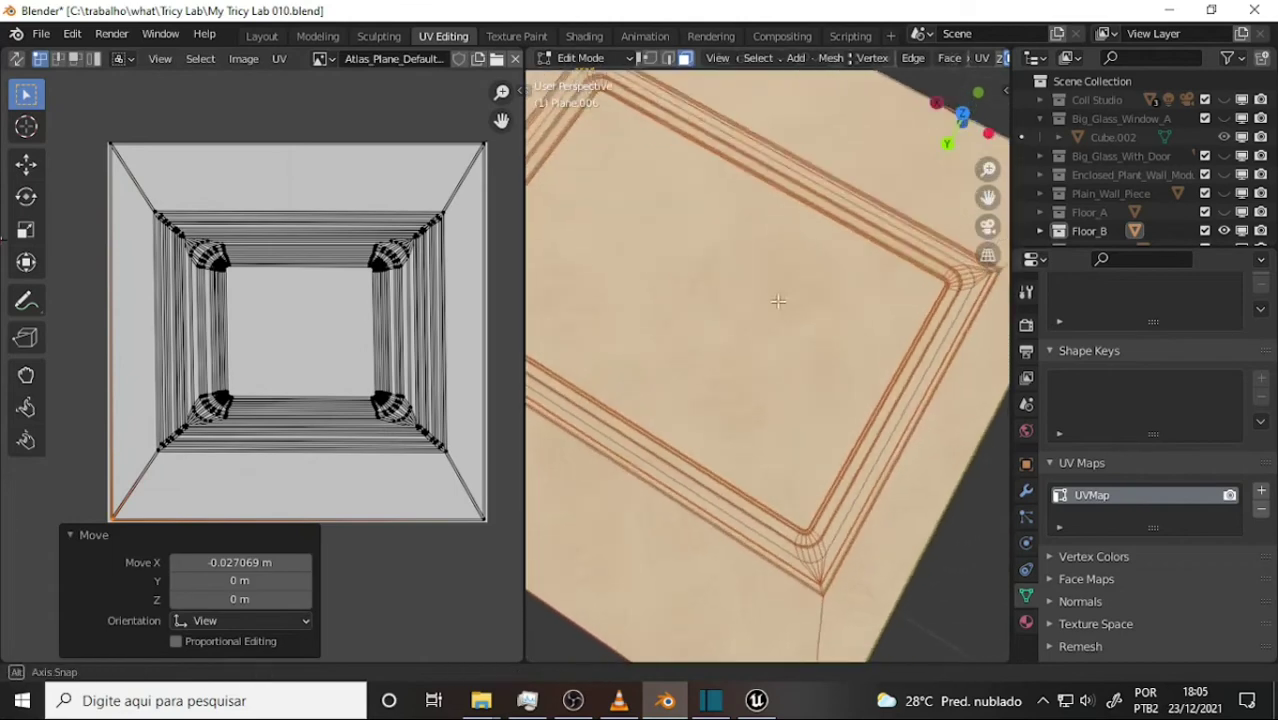
{"action": "mouse_move", "coordinate": [790, 232]}
{"action": "middle_mouse_down"}
{"action": "mouse_move", "coordinate": [575, 250]}
{"action": "mouse_move", "coordinate": [955, 260]}
{"action": "middle_mouse_up"}
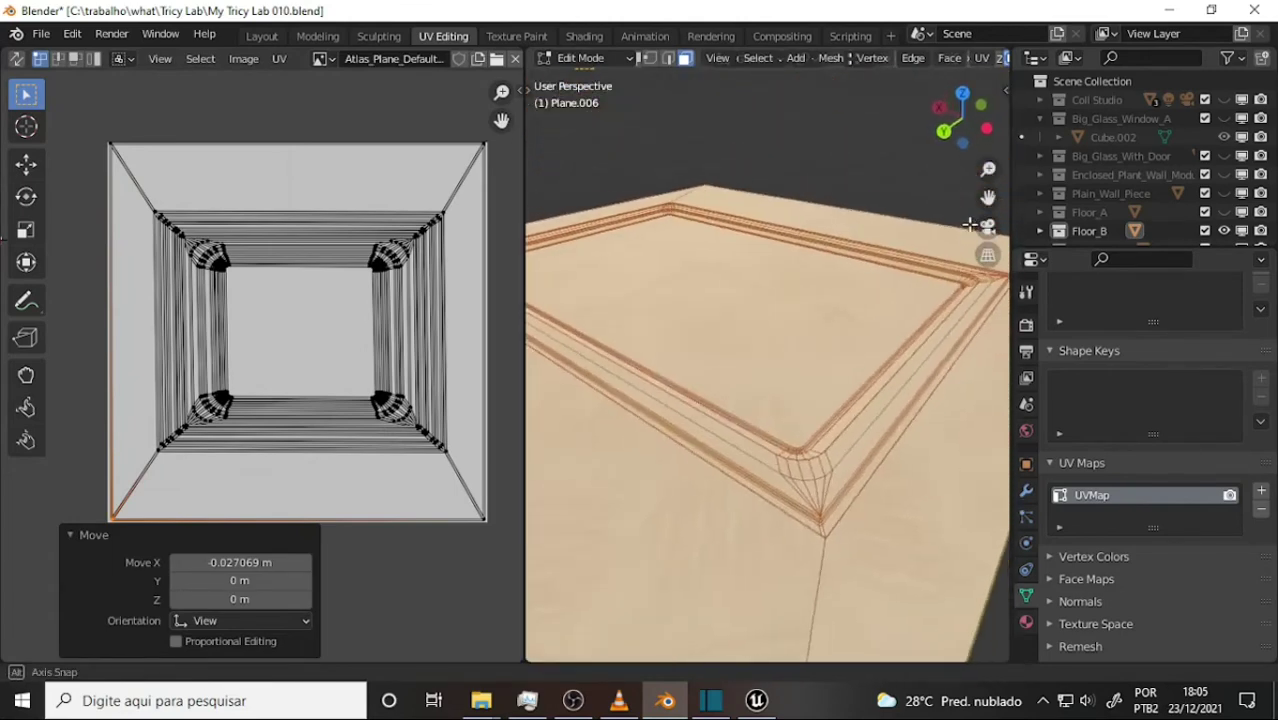
{"action": "middle_click_drag", "start_coordinate": [955, 260], "coordinate": [868, 395]}
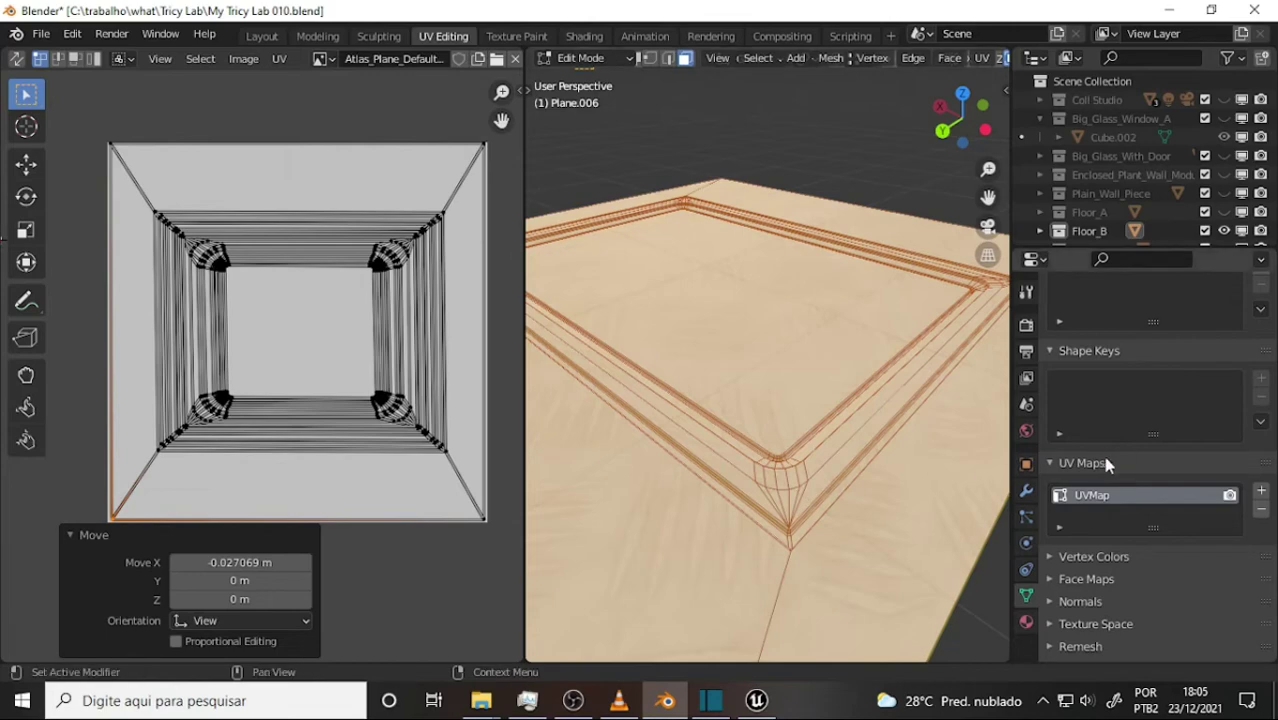
{"action": "middle_click_drag", "start_coordinate": [866, 356], "coordinate": [859, 347]}
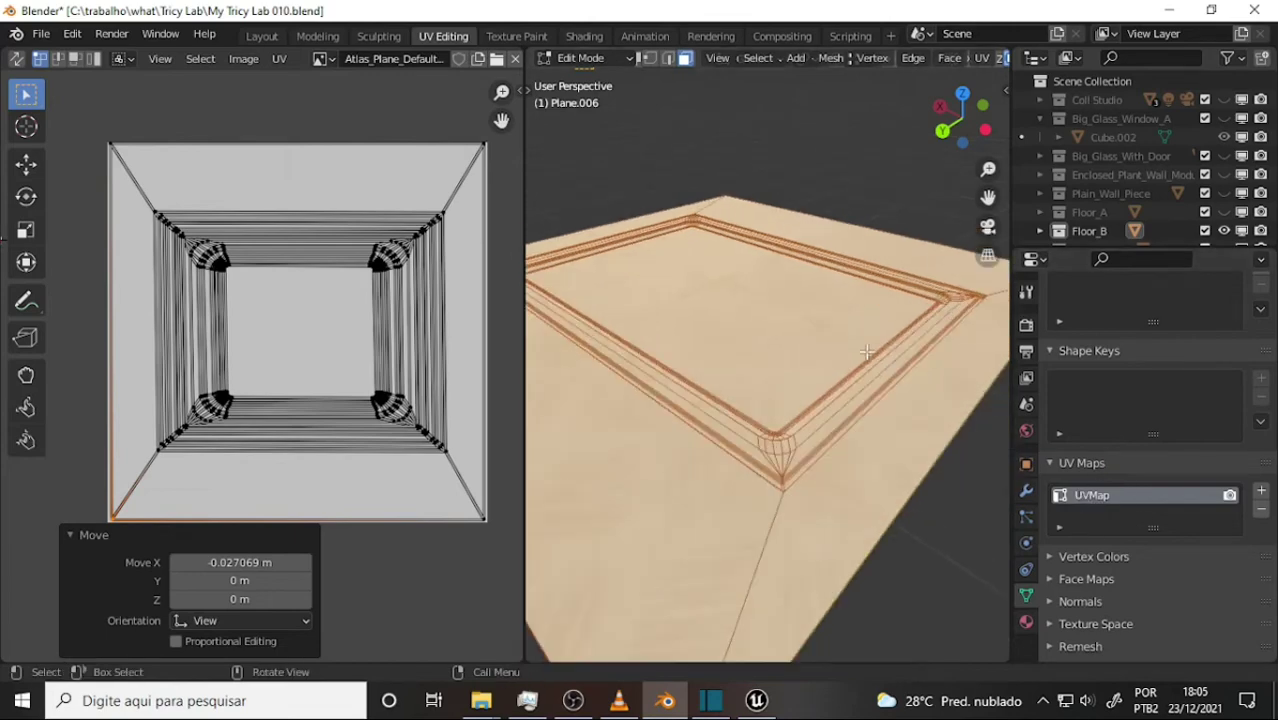
{"action": "mouse_move", "coordinate": [752, 314]}
{"action": "middle_mouse_down"}
{"action": "mouse_move", "coordinate": [919, 354]}
{"action": "mouse_move", "coordinate": [927, 371]}
{"action": "middle_mouse_up"}
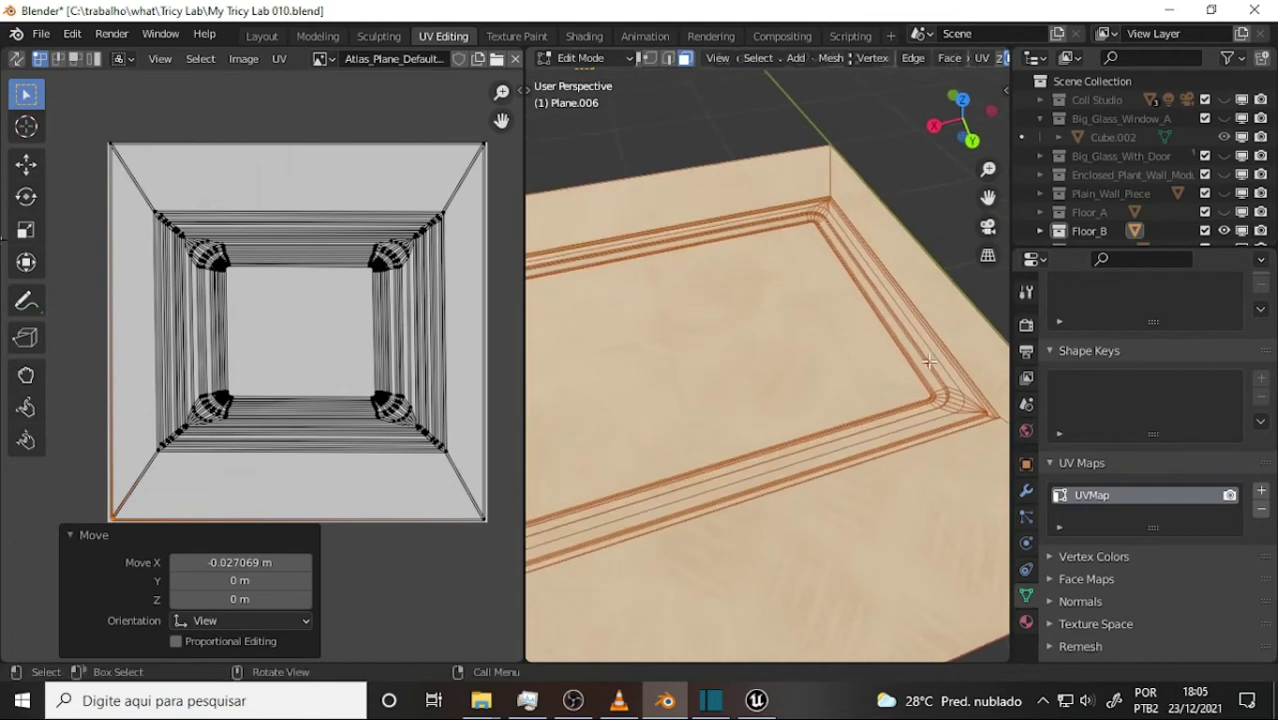
{"action": "scroll", "coordinate": [922, 359], "scroll_direction": "up", "scroll_amount": 2}
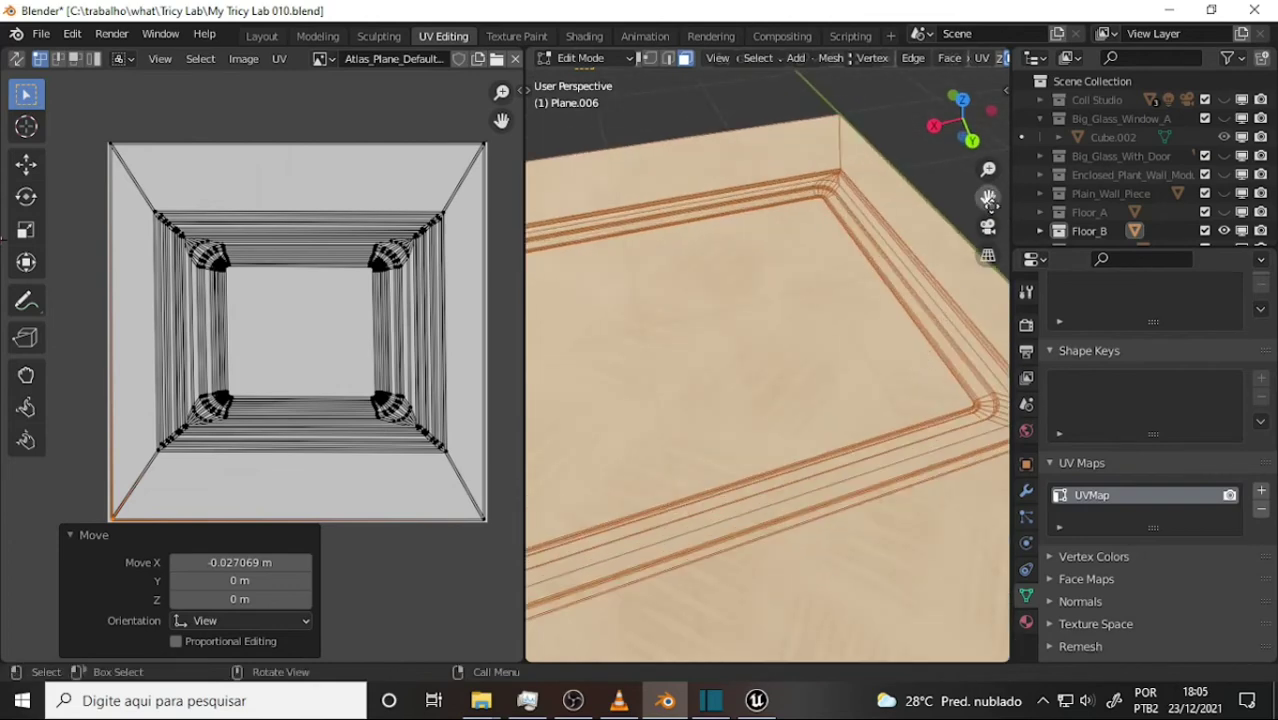
{"action": "middle_click_drag", "start_coordinate": [975, 262], "coordinate": [907, 216], "text": "shift"}
{"action": "scroll", "coordinate": [907, 216], "scroll_direction": "down", "scroll_amount": 3}
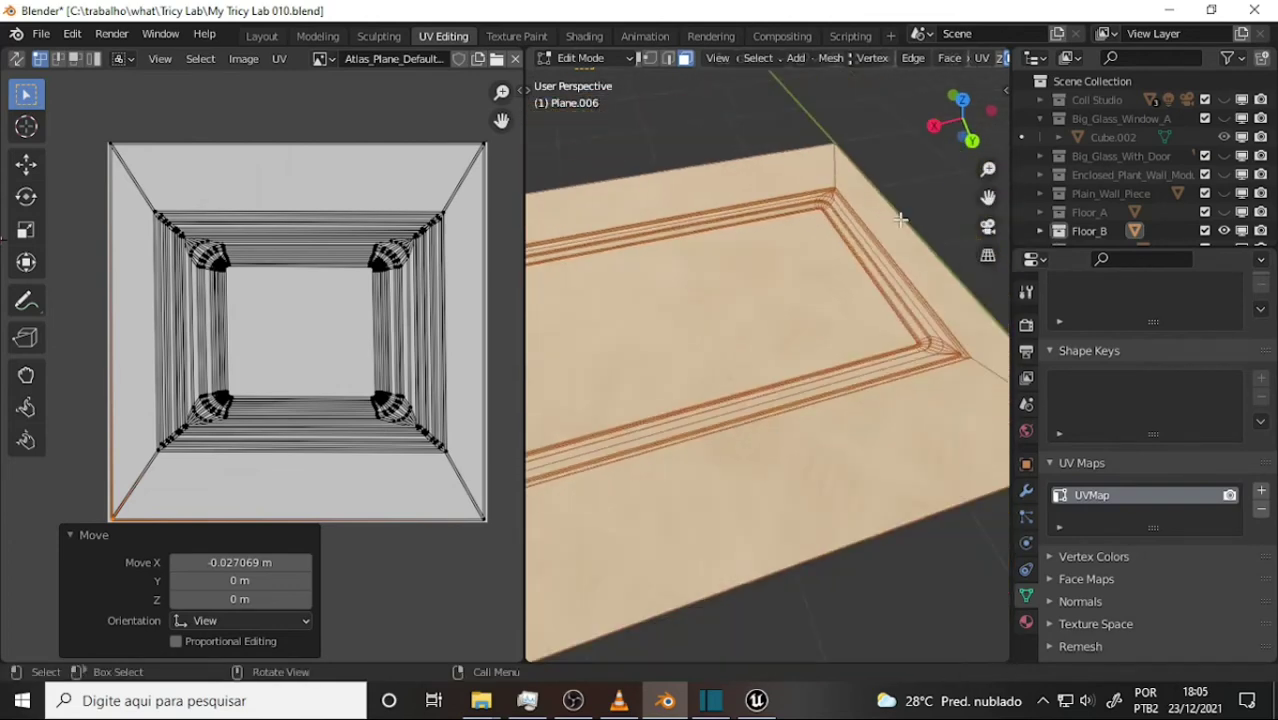
{"action": "mouse_move", "coordinate": [800, 256]}
{"action": "middle_mouse_down"}
{"action": "mouse_move", "coordinate": [590, 249]}
{"action": "mouse_move", "coordinate": [628, 363]}
{"action": "middle_mouse_up"}
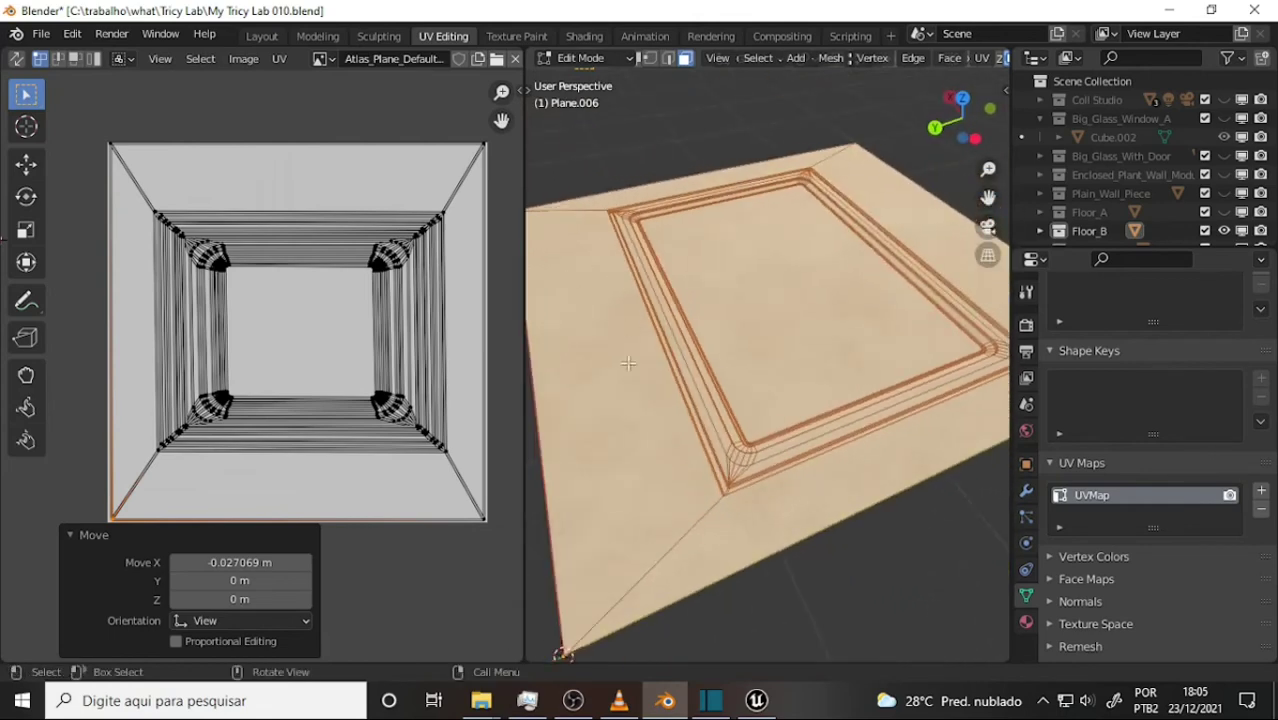
{"action": "left_click", "coordinate": [793, 308]}
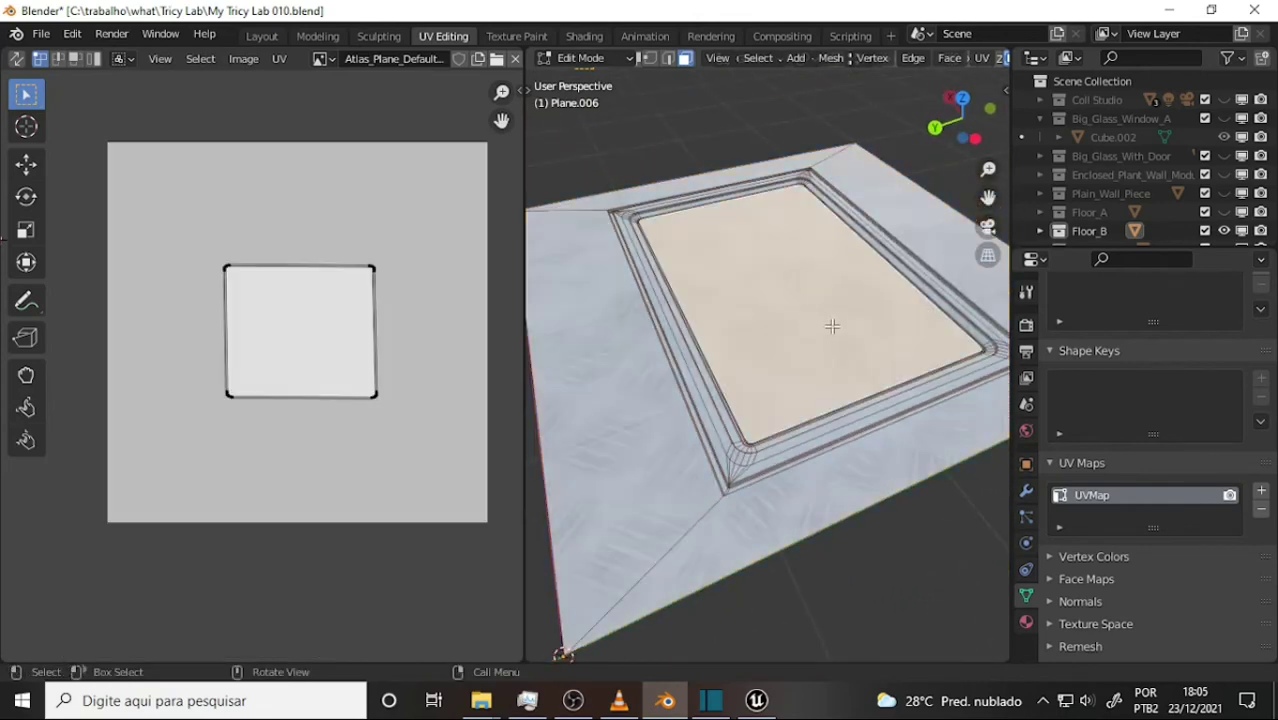
{"action": "scroll", "coordinate": [824, 315], "scroll_direction": "up", "scroll_amount": 3}
{"action": "mouse_move", "coordinate": [813, 304]}
{"action": "middle_mouse_down"}
{"action": "mouse_move", "coordinate": [773, 216]}
{"action": "mouse_move", "coordinate": [781, 242]}
{"action": "middle_mouse_up"}
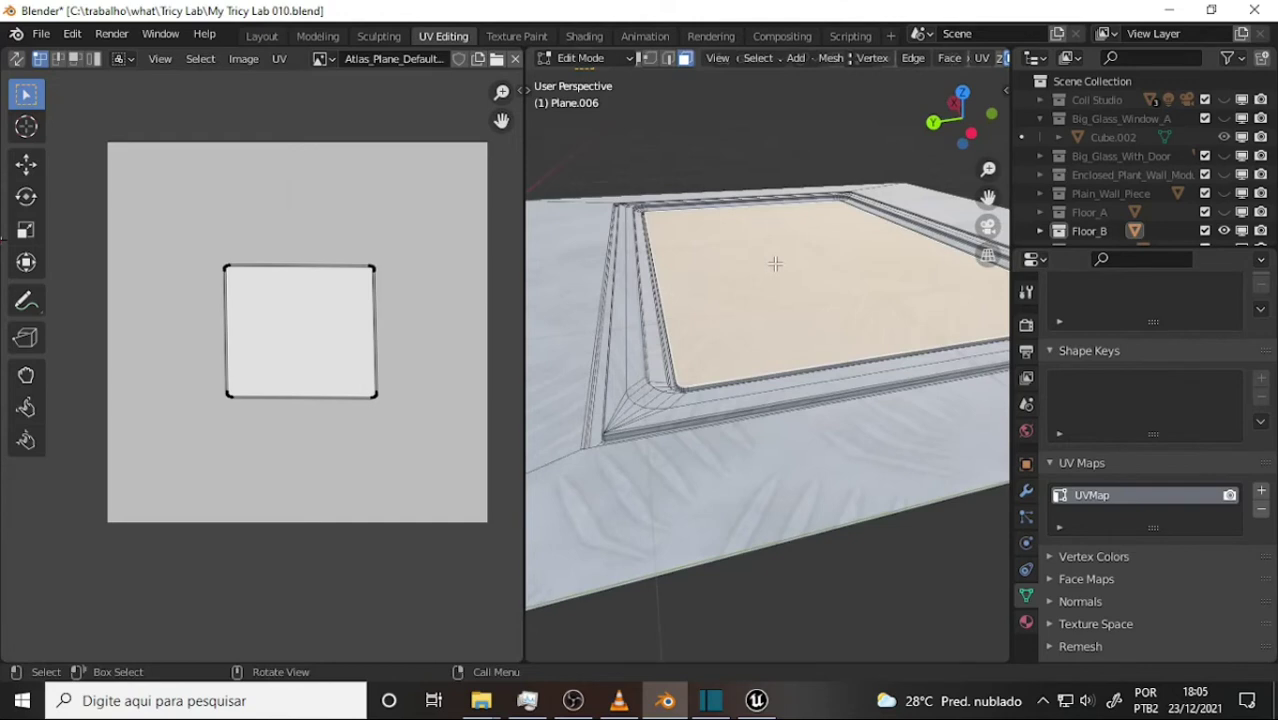
Step: Grow the inner-face selection three rings outward with Select More and inspect the frame
{"action": "key", "text": "ctrl+KP_Add"}
{"action": "key", "text": "ctrl+KP_Add"}
{"action": "key", "text": "ctrl+KP_Add"}
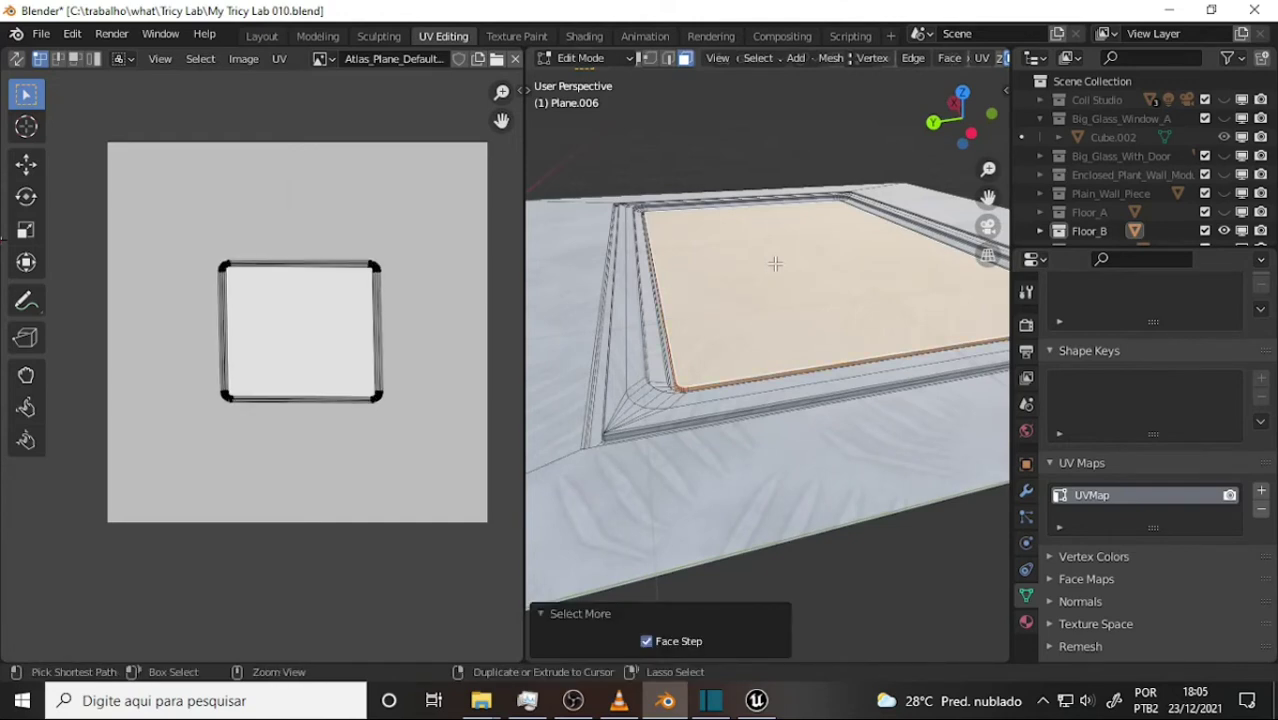
{"action": "key", "text": "ctrl+KP_Add"}
{"action": "key", "text": "ctrl+KP_Add"}
{"action": "key", "text": "ctrl+KP_Add"}
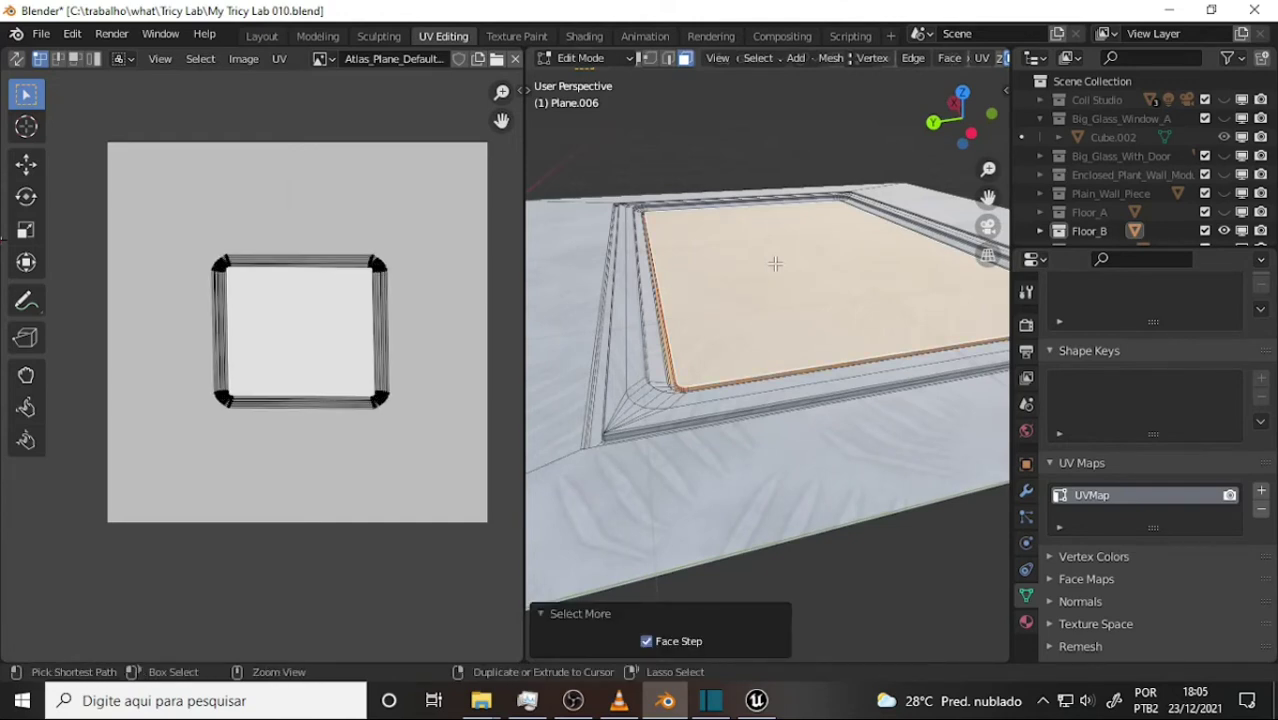
{"action": "key", "text": "ctrl+KP_Add"}
{"action": "key", "text": "ctrl+KP_Add"}
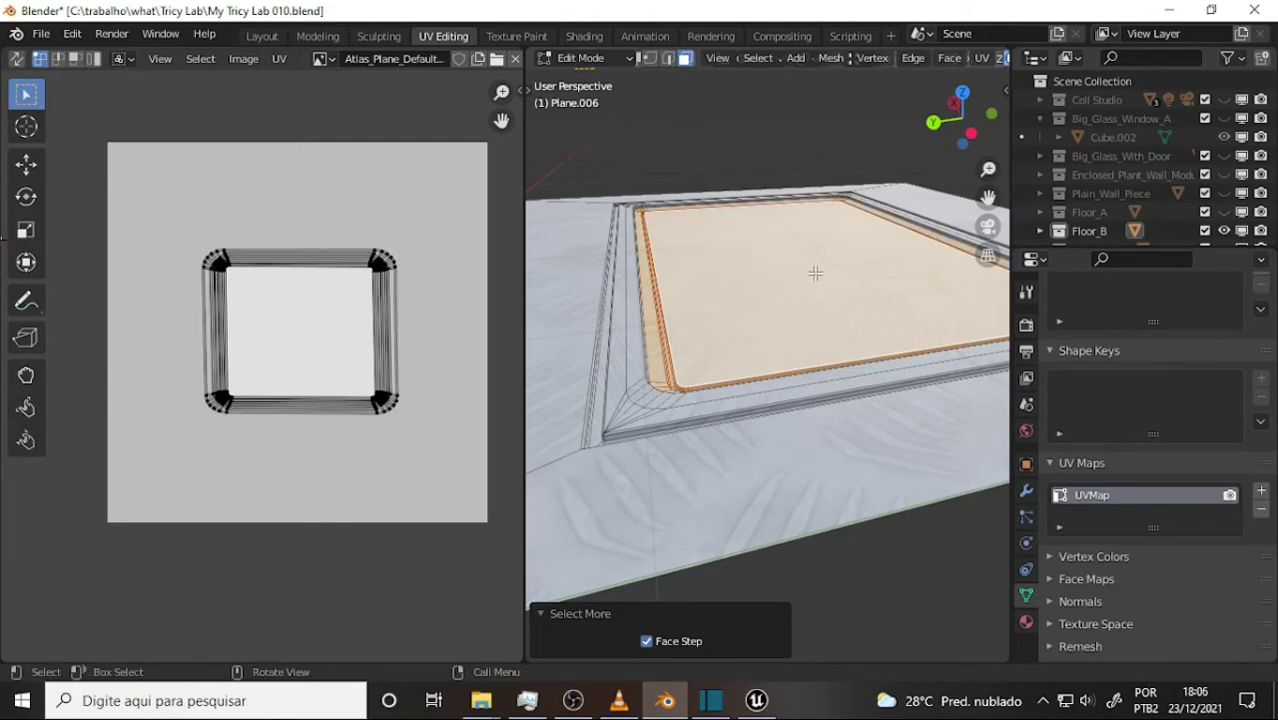
{"action": "scroll", "coordinate": [1193, 392], "scroll_direction": "up", "scroll_amount": 3}
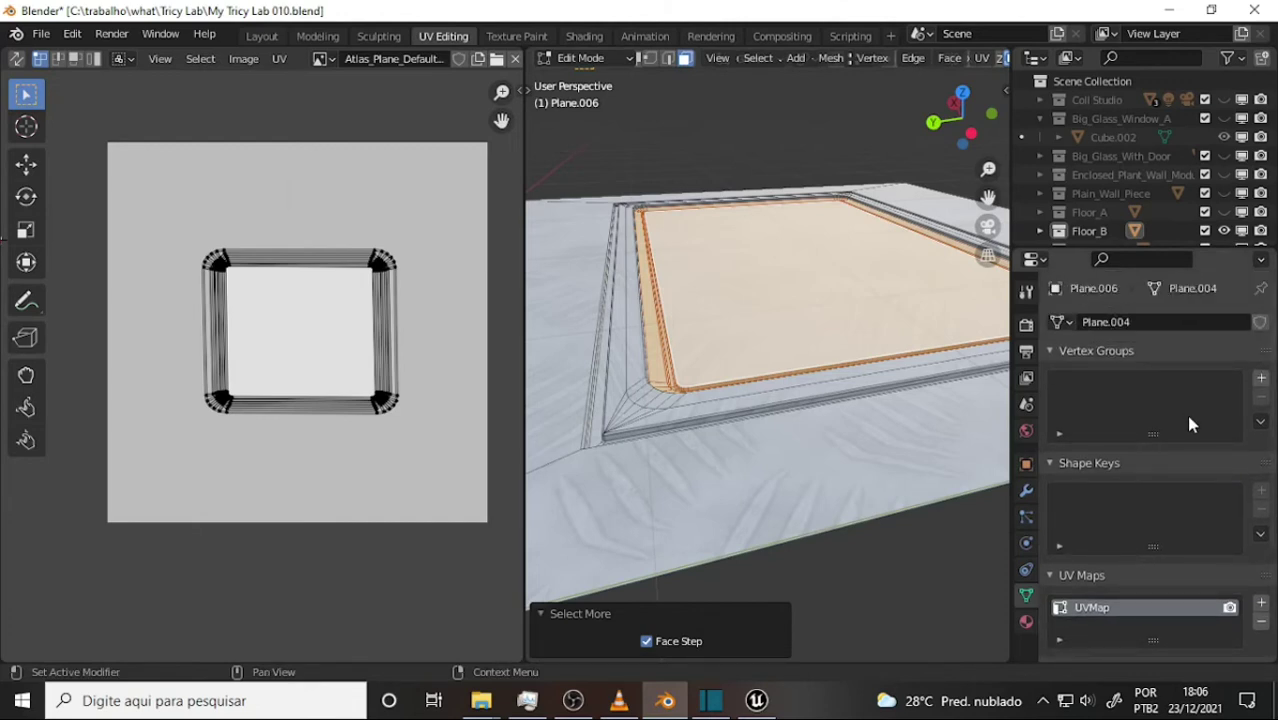
{"action": "mouse_move", "coordinate": [767, 278]}
{"action": "middle_mouse_down"}
{"action": "mouse_move", "coordinate": [576, 274]}
{"action": "mouse_move", "coordinate": [541, 286]}
{"action": "mouse_move", "coordinate": [767, 259]}
{"action": "middle_mouse_up"}
{"action": "scroll", "coordinate": [468, 305], "scroll_direction": "down", "scroll_amount": 2}
{"action": "scroll", "coordinate": [767, 259], "scroll_direction": "up", "scroll_amount": 1}
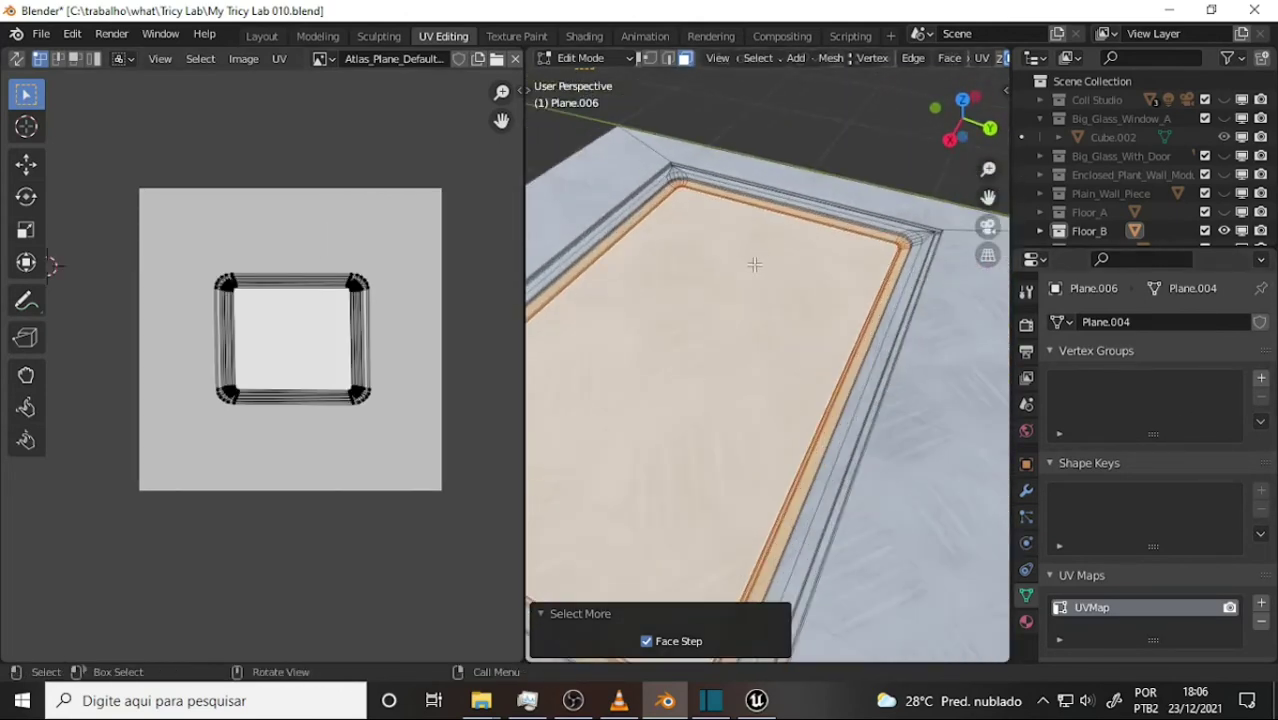
Step: Reselect the inner floor face and grow the selection by one bevel ring
{"action": "left_click", "coordinate": [576, 703]}
{"action": "left_click", "coordinate": [666, 700]}
{"action": "mouse_move", "coordinate": [758, 336]}
{"action": "middle_mouse_down"}
{"action": "mouse_move", "coordinate": [549, 346]}
{"action": "mouse_move", "coordinate": [580, 330]}
{"action": "middle_mouse_up"}
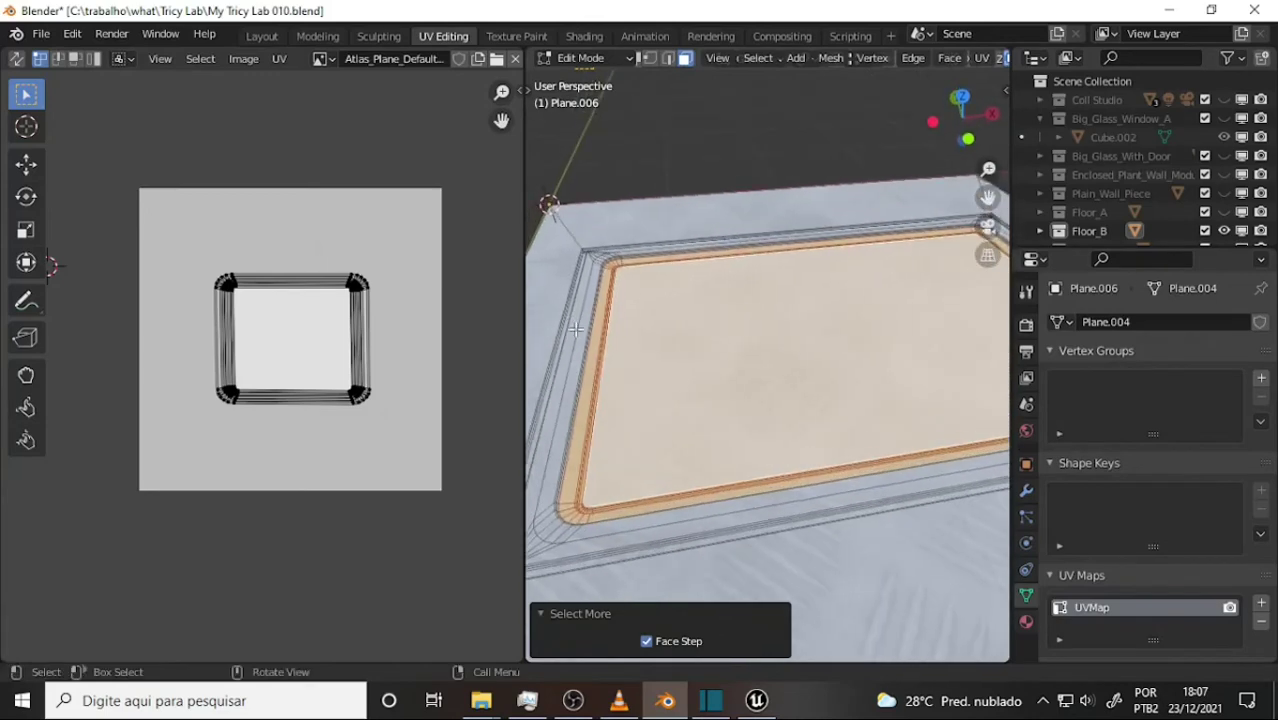
{"action": "left_click", "coordinate": [759, 288]}
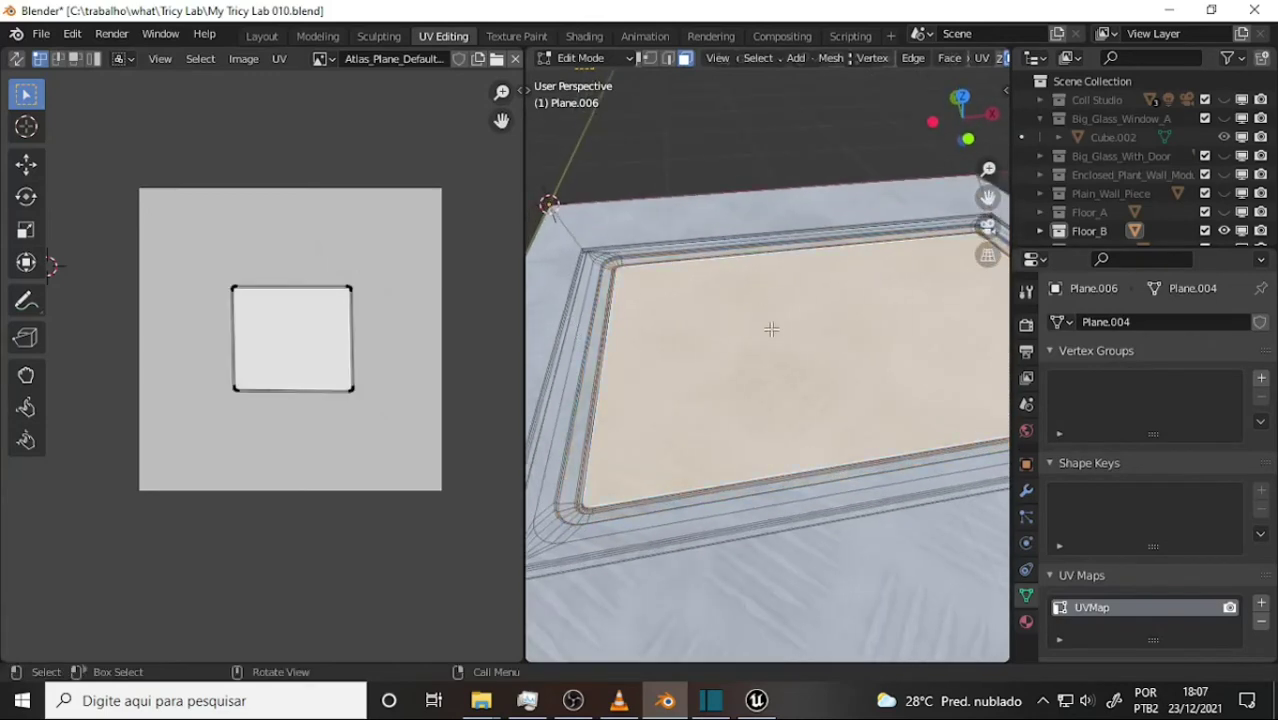
{"action": "scroll", "coordinate": [771, 329], "scroll_direction": "up", "scroll_amount": 3}
{"action": "scroll", "coordinate": [765, 329], "scroll_direction": "down", "scroll_amount": 2}
{"action": "middle_click_drag", "start_coordinate": [727, 351], "coordinate": [796, 293]}
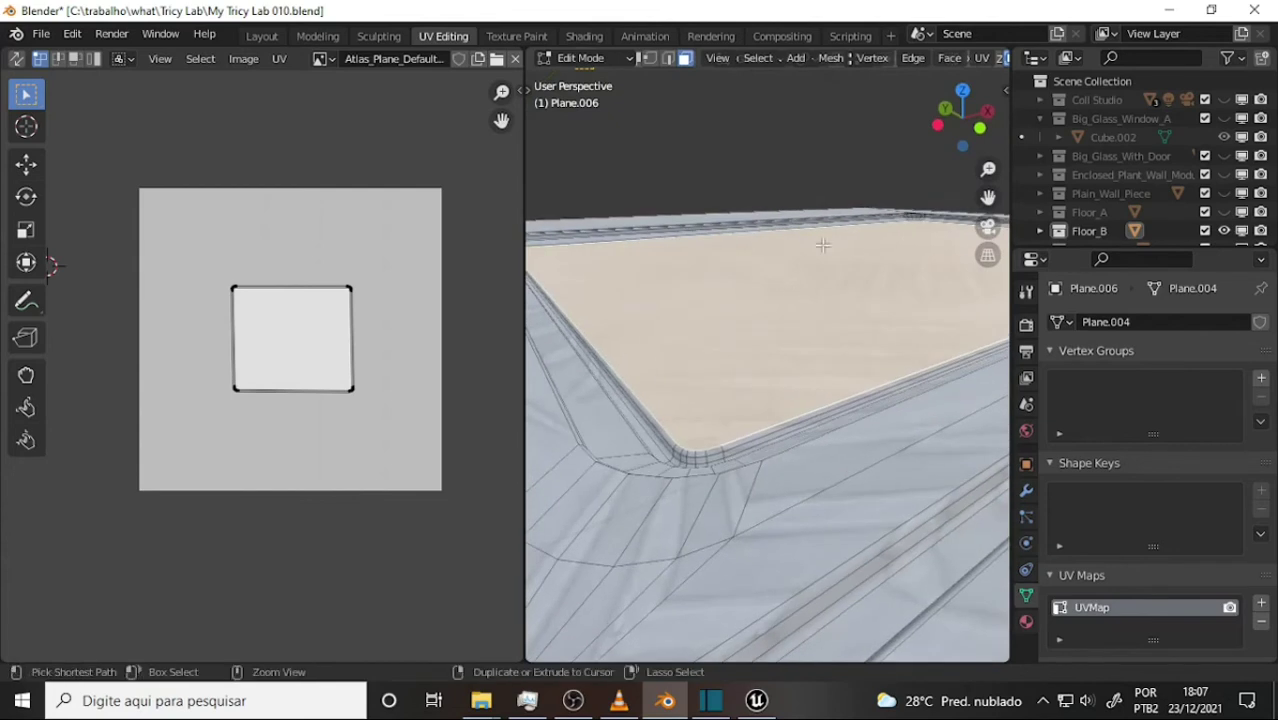
{"action": "key", "text": "ctrl+KP_Add"}
{"action": "key", "text": "ctrl+KP_Add"}
{"action": "key", "text": "ctrl+KP_Add"}
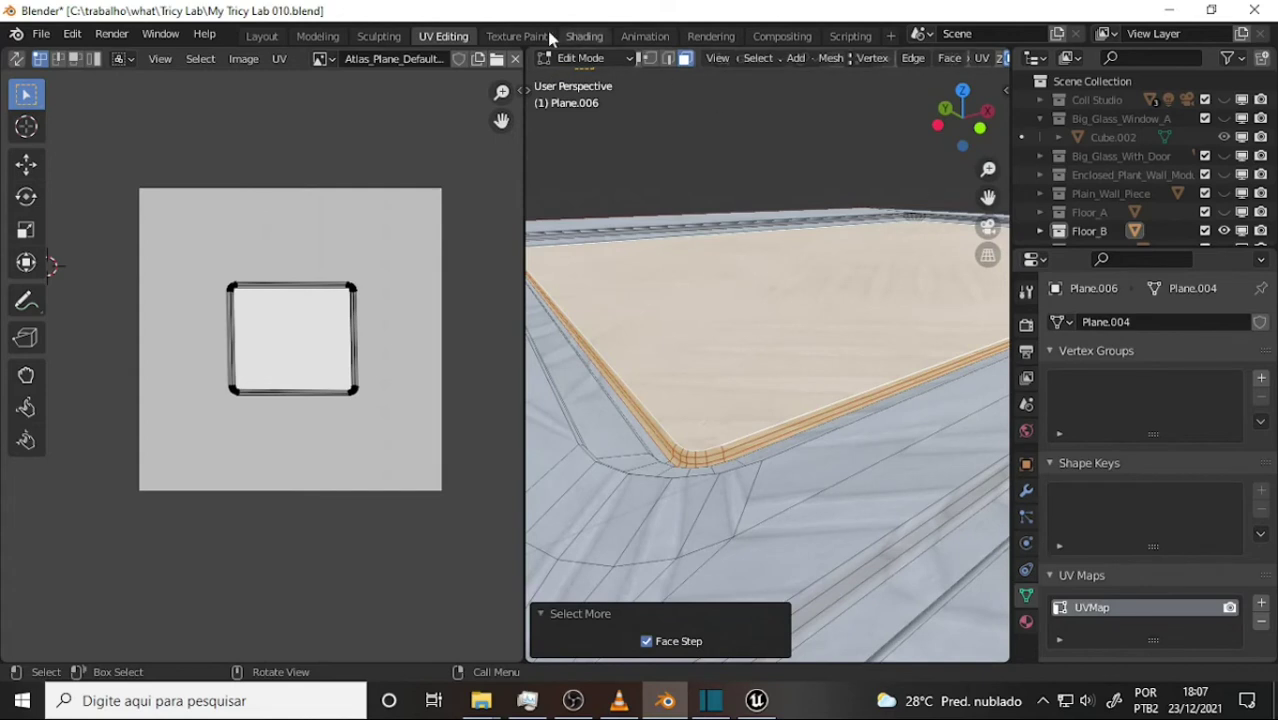
Step: Separate the selected inner faces into their own object, then orbit around the remaining frame
{"action": "left_click", "coordinate": [826, 62]}
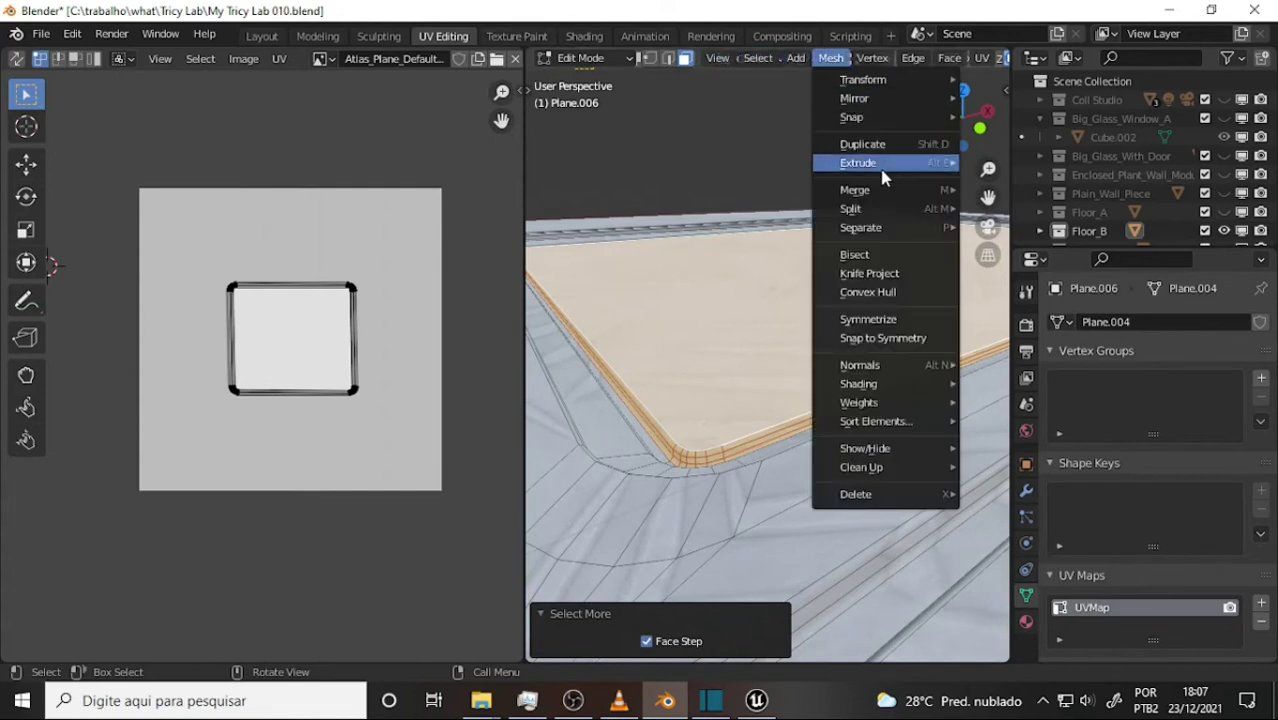
{"action": "mouse_move", "coordinate": [888, 230]}
{"action": "left_click", "coordinate": [1036, 233]}
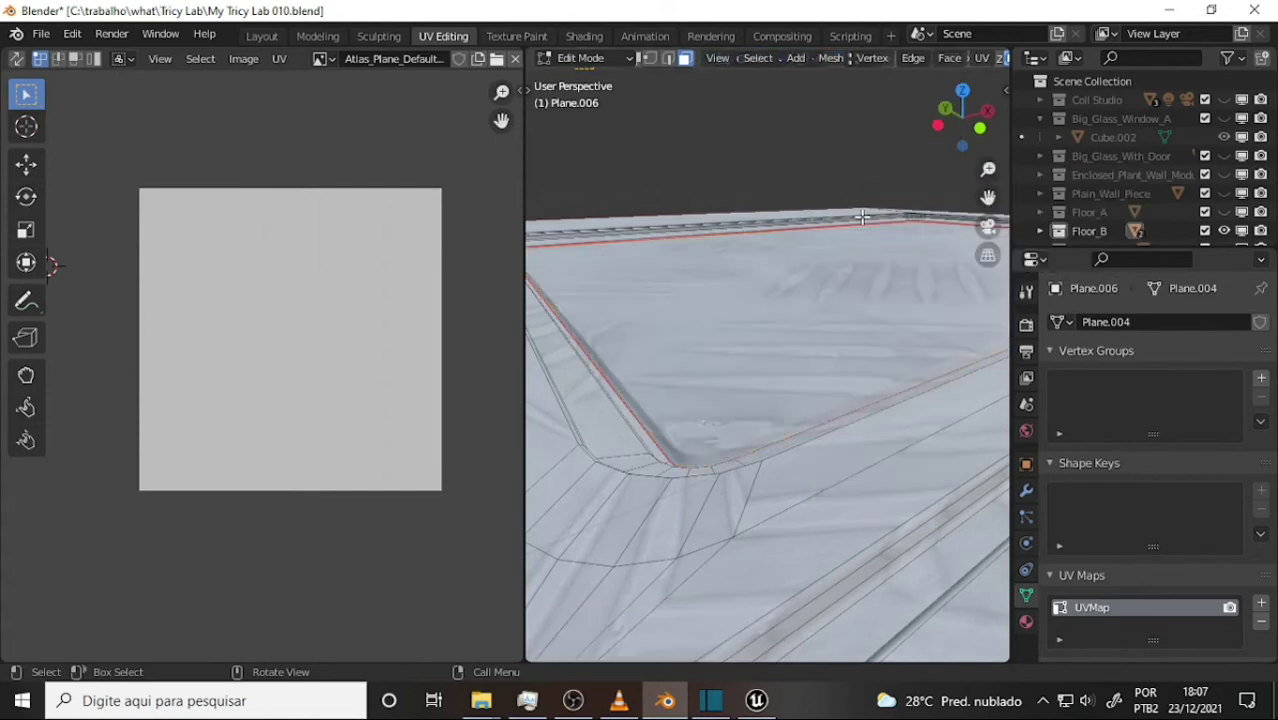
{"action": "middle_click_drag", "start_coordinate": [856, 217], "coordinate": [886, 246]}
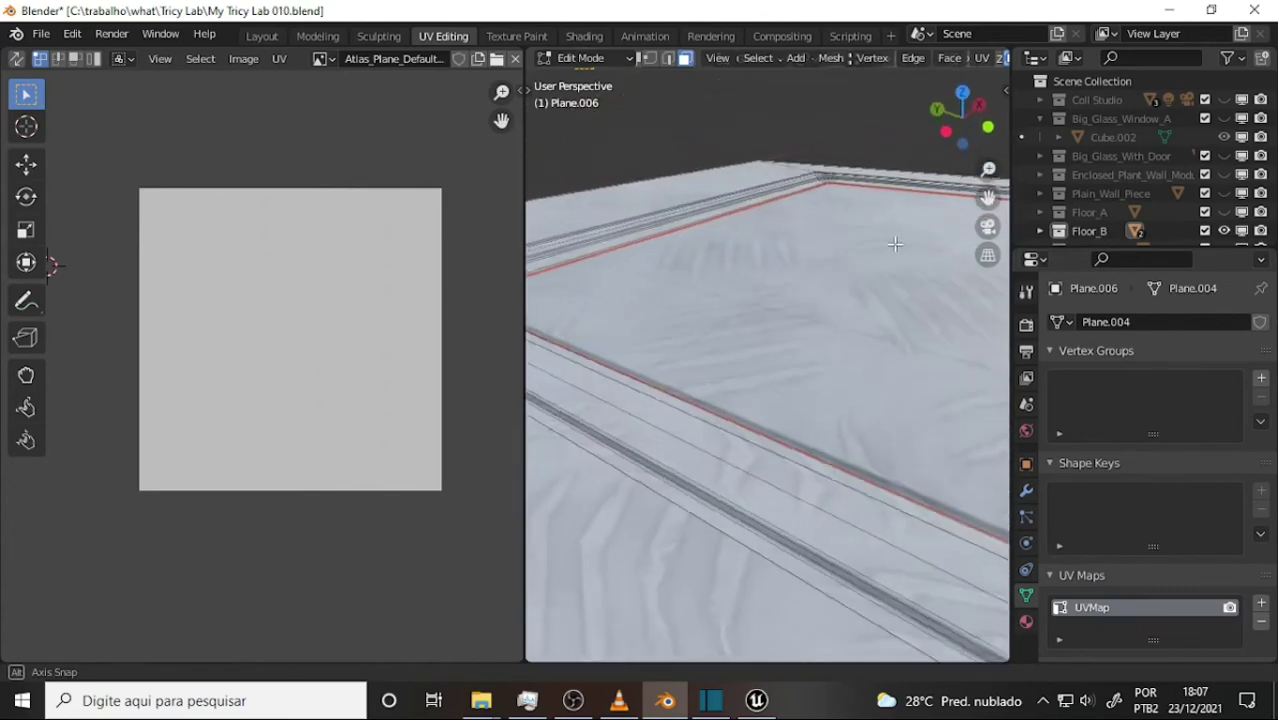
{"action": "scroll", "coordinate": [888, 249], "scroll_direction": "down", "scroll_amount": 3}
{"action": "middle_click_drag", "start_coordinate": [890, 251], "coordinate": [829, 283]}
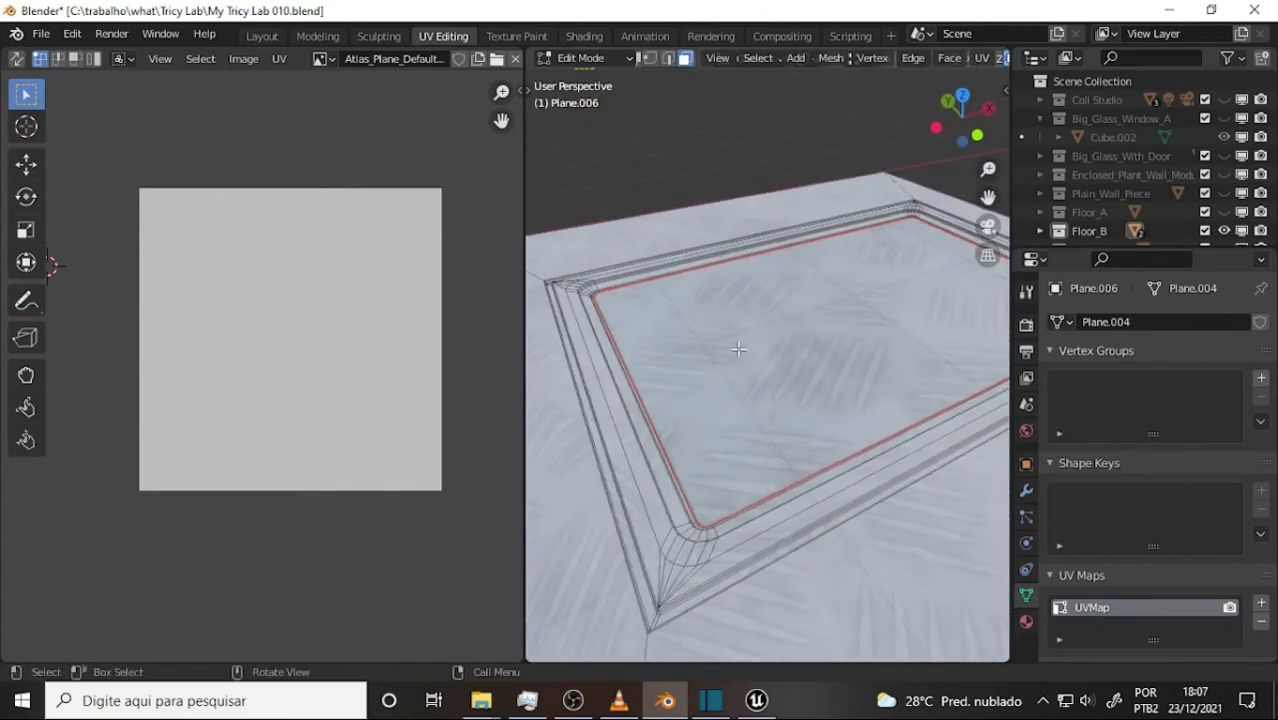
{"action": "scroll", "coordinate": [737, 342], "scroll_direction": "up", "scroll_amount": 4}
{"action": "middle_click_drag", "start_coordinate": [737, 340], "coordinate": [718, 545]}
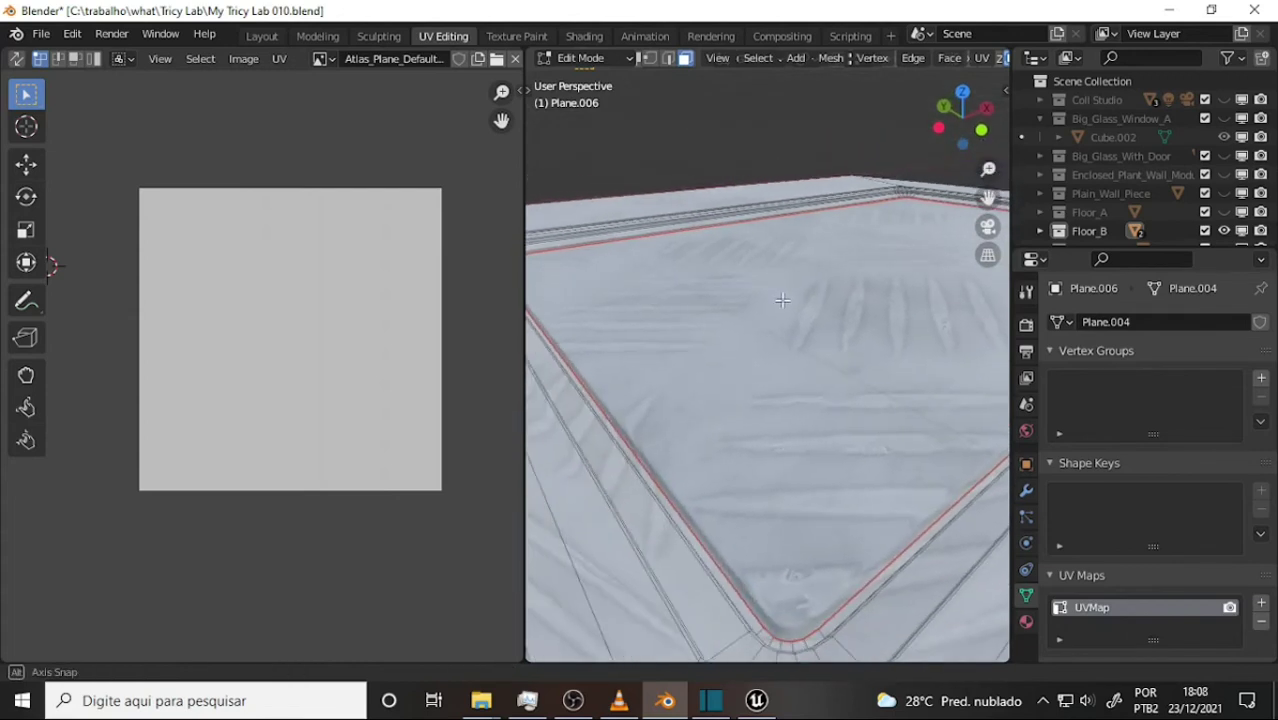
Step: Loop-select the thin border strip and grow it outward by five face rings
{"action": "left_click", "coordinate": [757, 634], "text": "alt"}
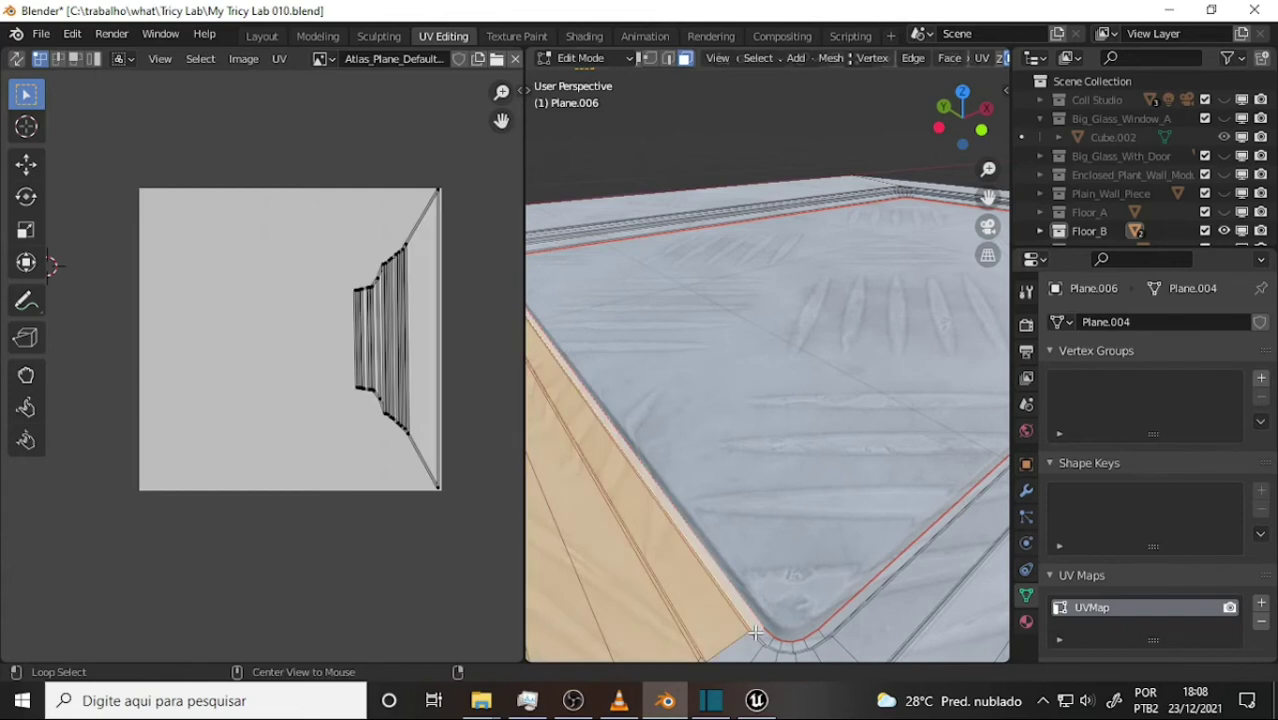
{"action": "left_click", "coordinate": [776, 644], "text": "alt"}
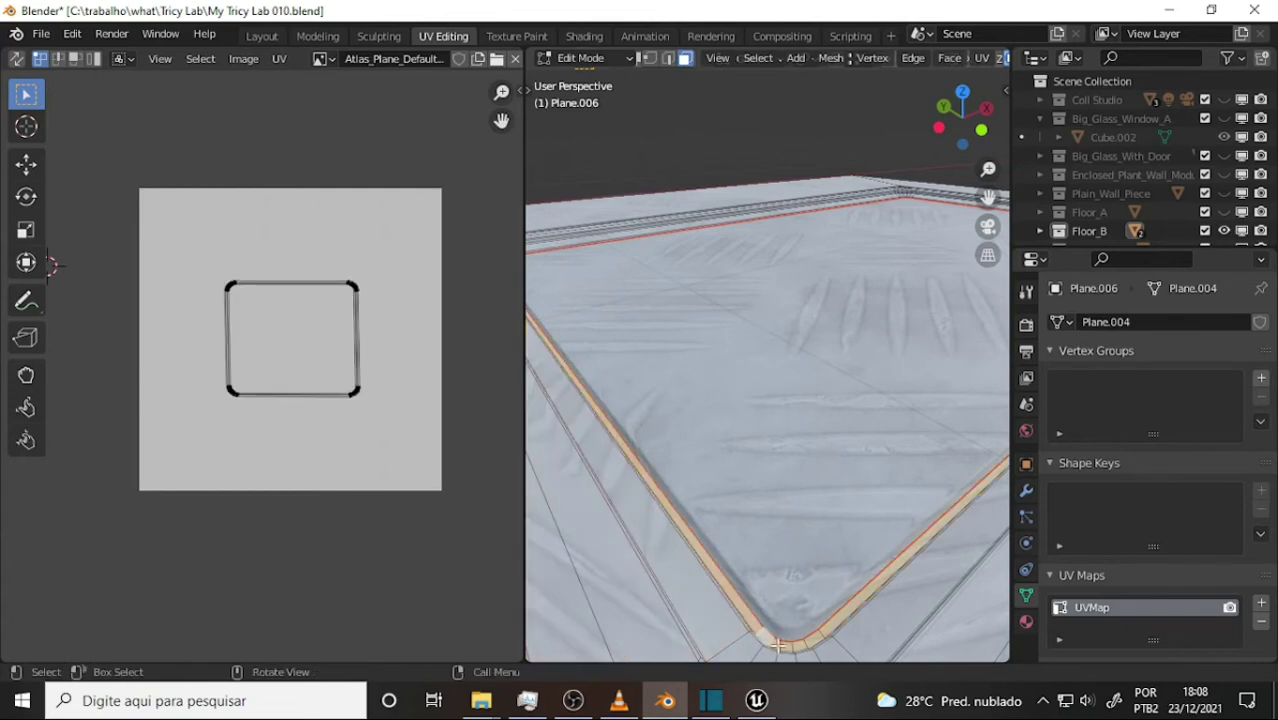
{"action": "key", "text": "ctrl+KP_Add"}
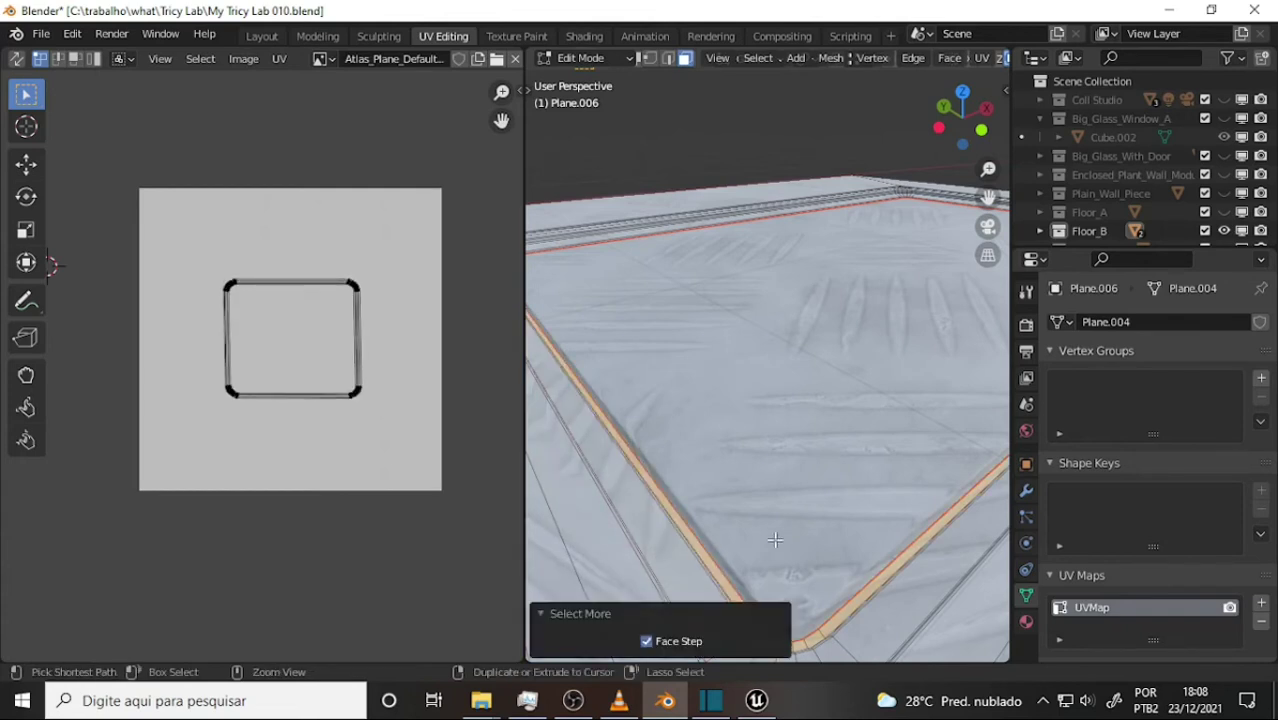
{"action": "key", "text": "ctrl+KP_Add"}
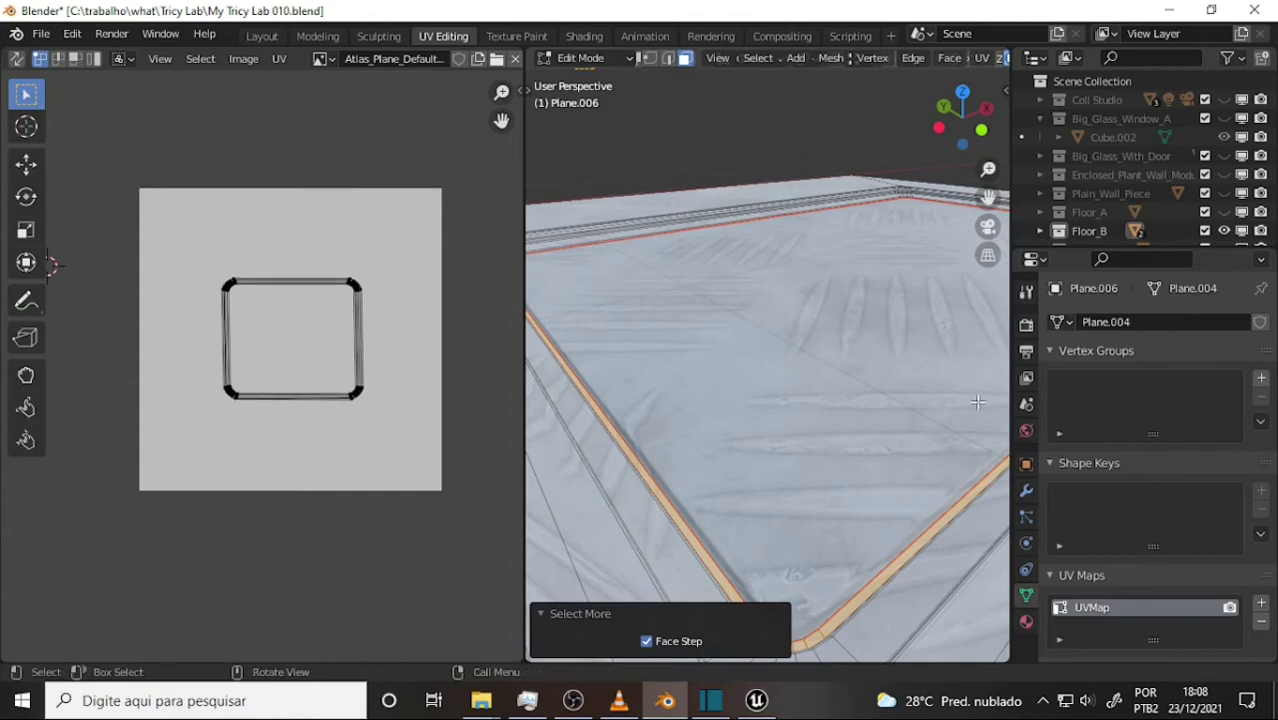
{"action": "scroll", "coordinate": [868, 157], "scroll_direction": "down", "scroll_amount": 3}
{"action": "scroll", "coordinate": [868, 157], "scroll_direction": "up", "scroll_amount": 3}
{"action": "mouse_move", "coordinate": [986, 207]}
{"action": "middle_mouse_down"}
{"action": "mouse_move", "coordinate": [761, 332]}
{"action": "mouse_move", "coordinate": [820, 342]}
{"action": "middle_mouse_up"}
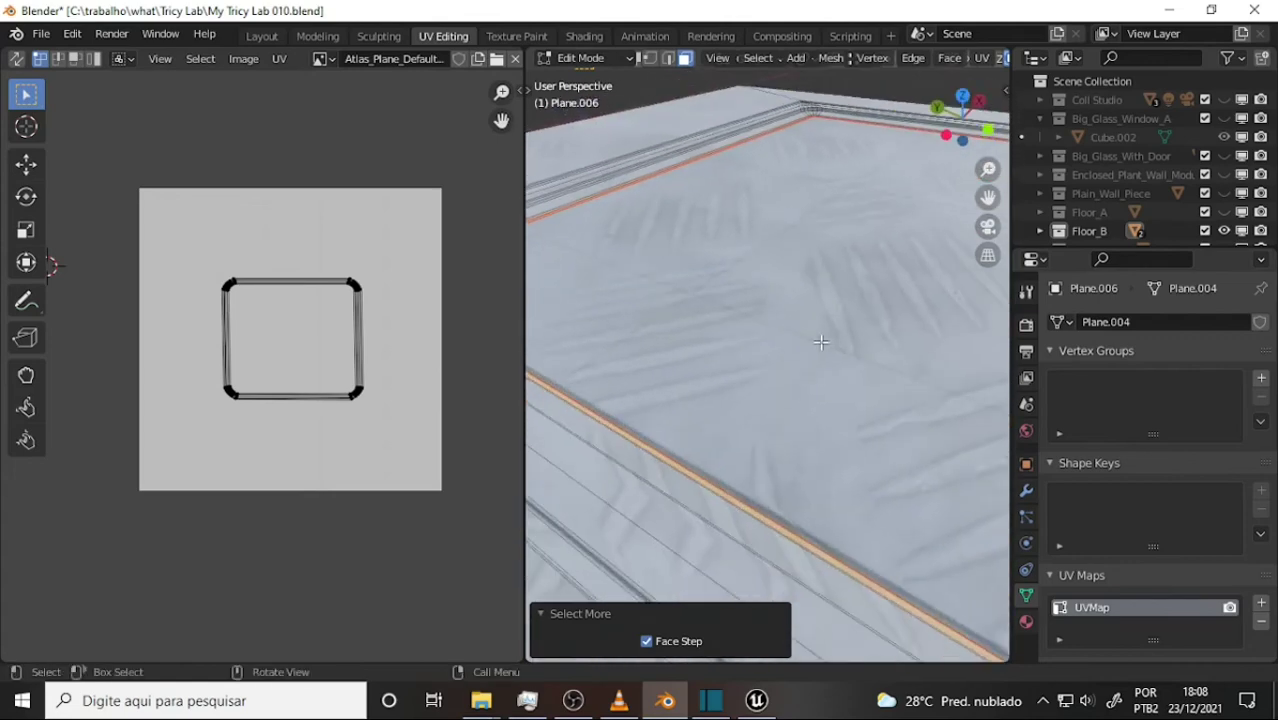
{"action": "key", "text": "ctrl+KP_Add"}
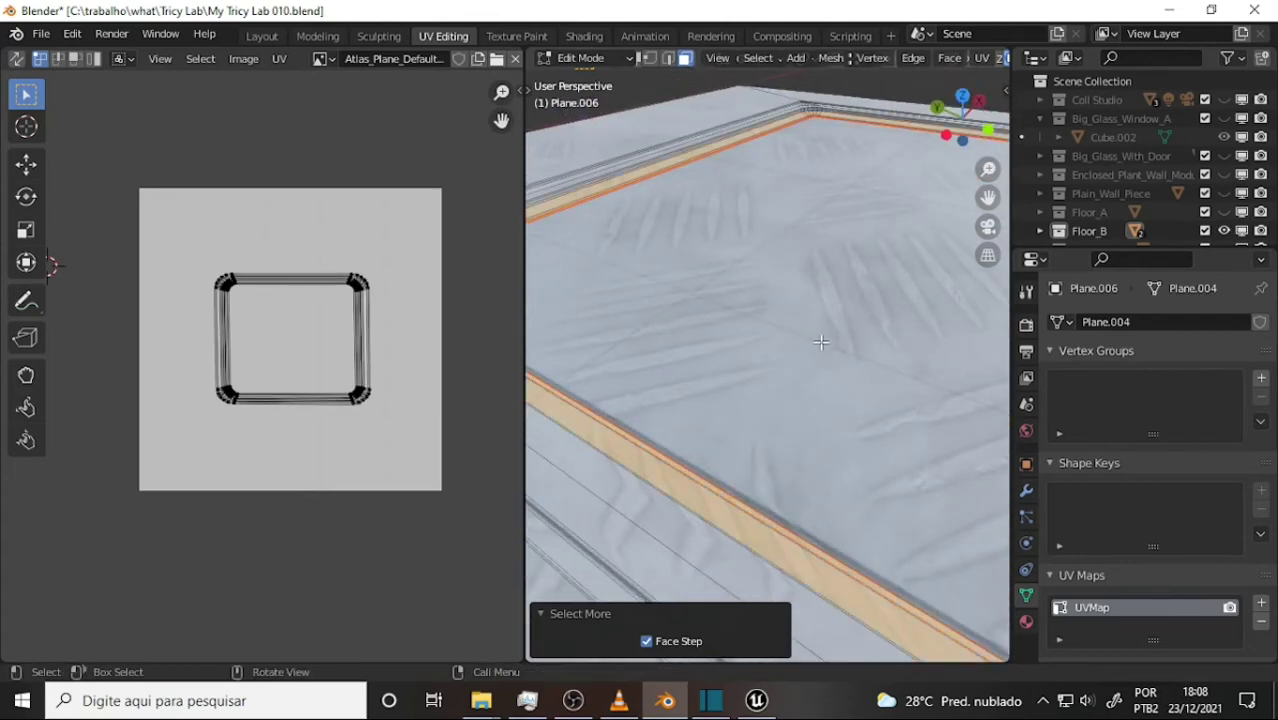
{"action": "scroll", "coordinate": [820, 338], "scroll_direction": "down", "scroll_amount": 3}
{"action": "scroll", "coordinate": [822, 330], "scroll_direction": "down", "scroll_amount": 1}
{"action": "middle_click_drag", "start_coordinate": [821, 327], "coordinate": [765, 371]}
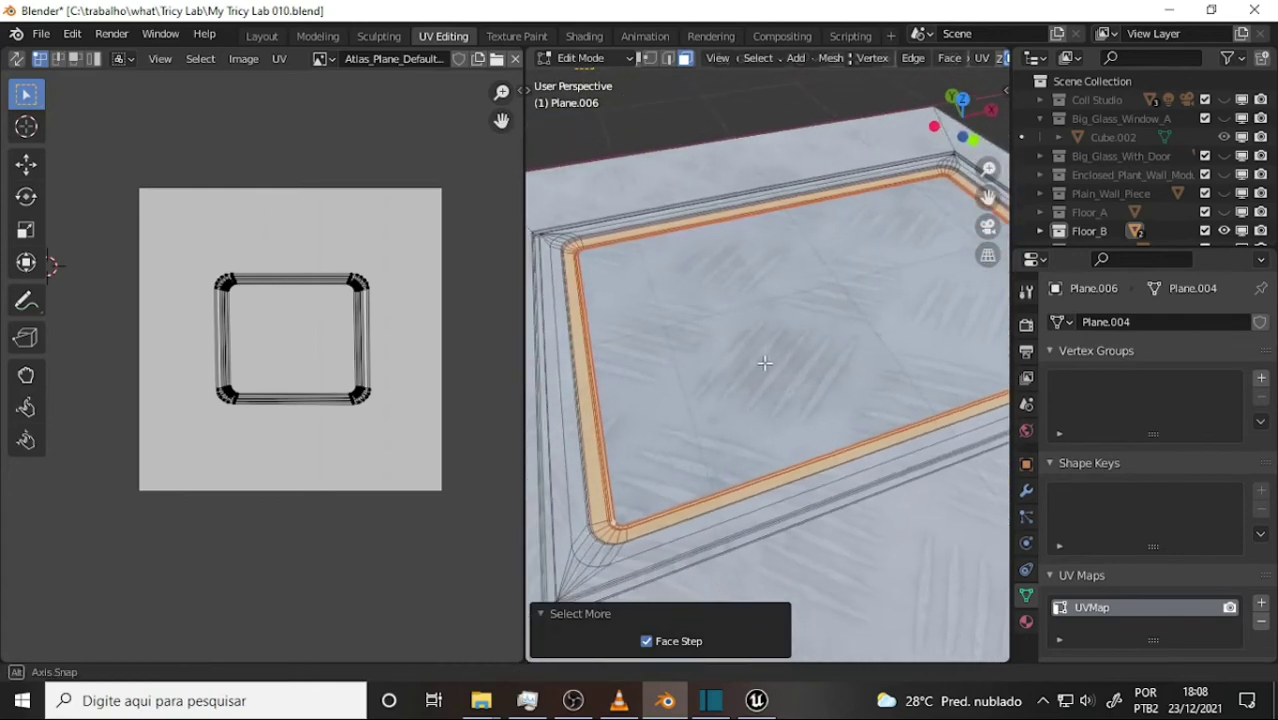
{"action": "key", "text": "ctrl+KP_Add"}
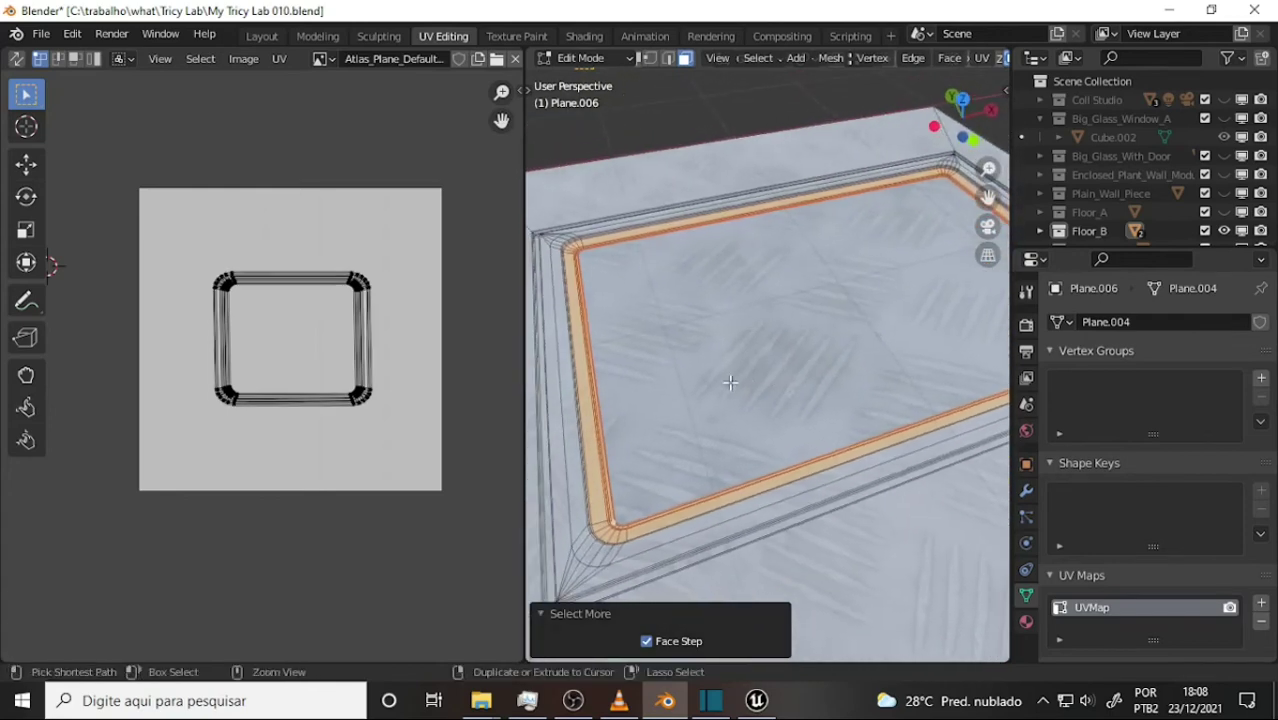
{"action": "key", "text": "ctrl+KP_Add"}
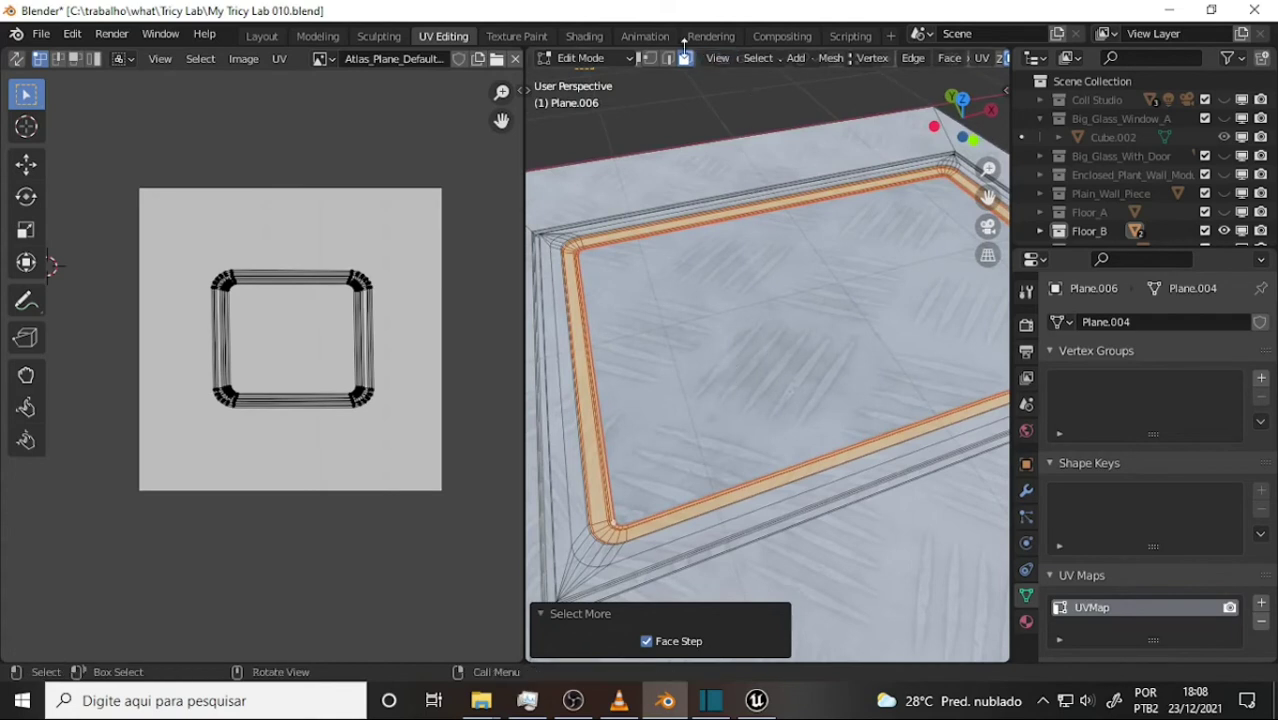
Step: Separate the selected border faces into their own object
{"action": "right_click", "coordinate": [713, 175]}
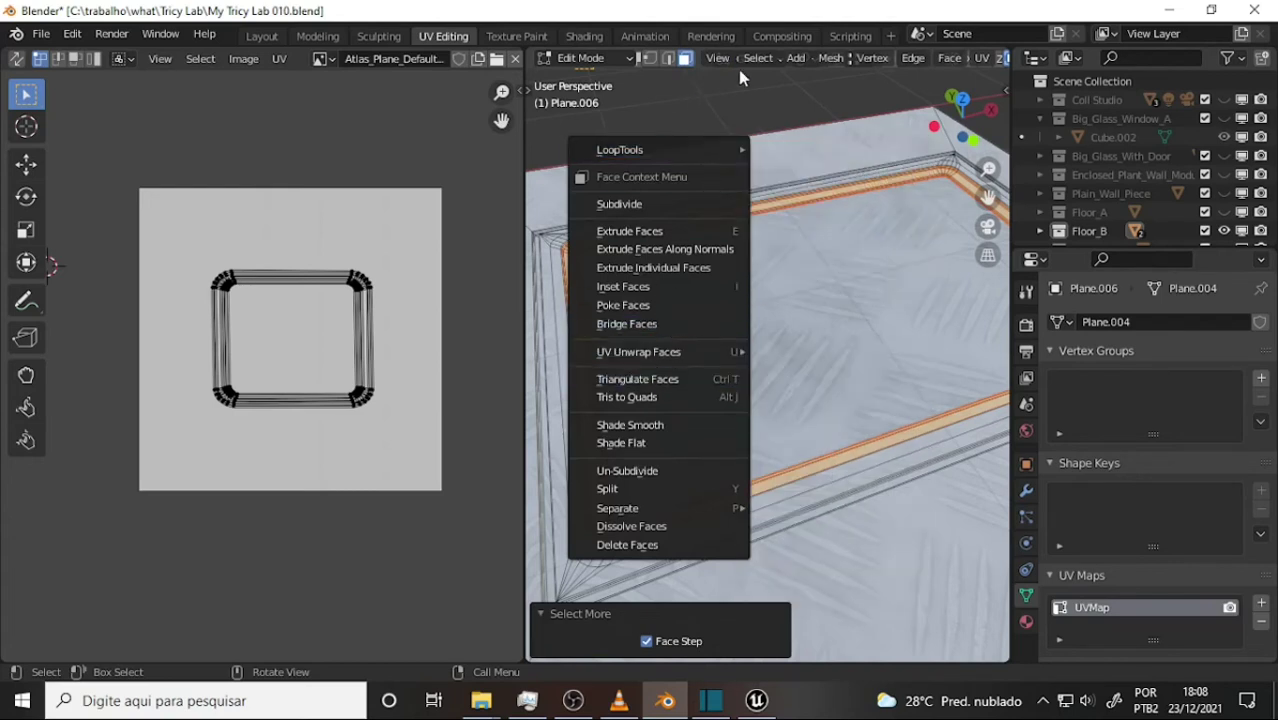
{"action": "left_click", "coordinate": [830, 58]}
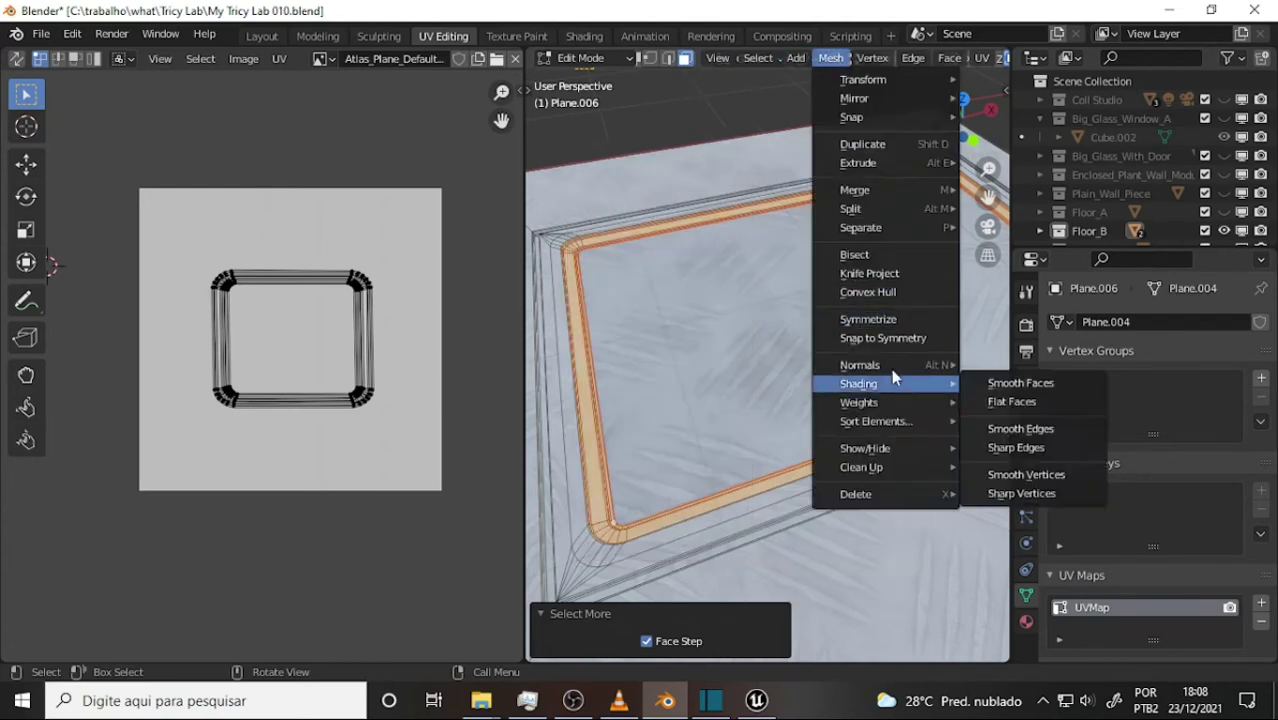
{"action": "mouse_move", "coordinate": [890, 228]}
{"action": "left_click", "coordinate": [1005, 222]}
Step: Select the large side face to check its UVs, then return to Object Mode
{"action": "middle_click_drag", "start_coordinate": [785, 270], "coordinate": [611, 228]}
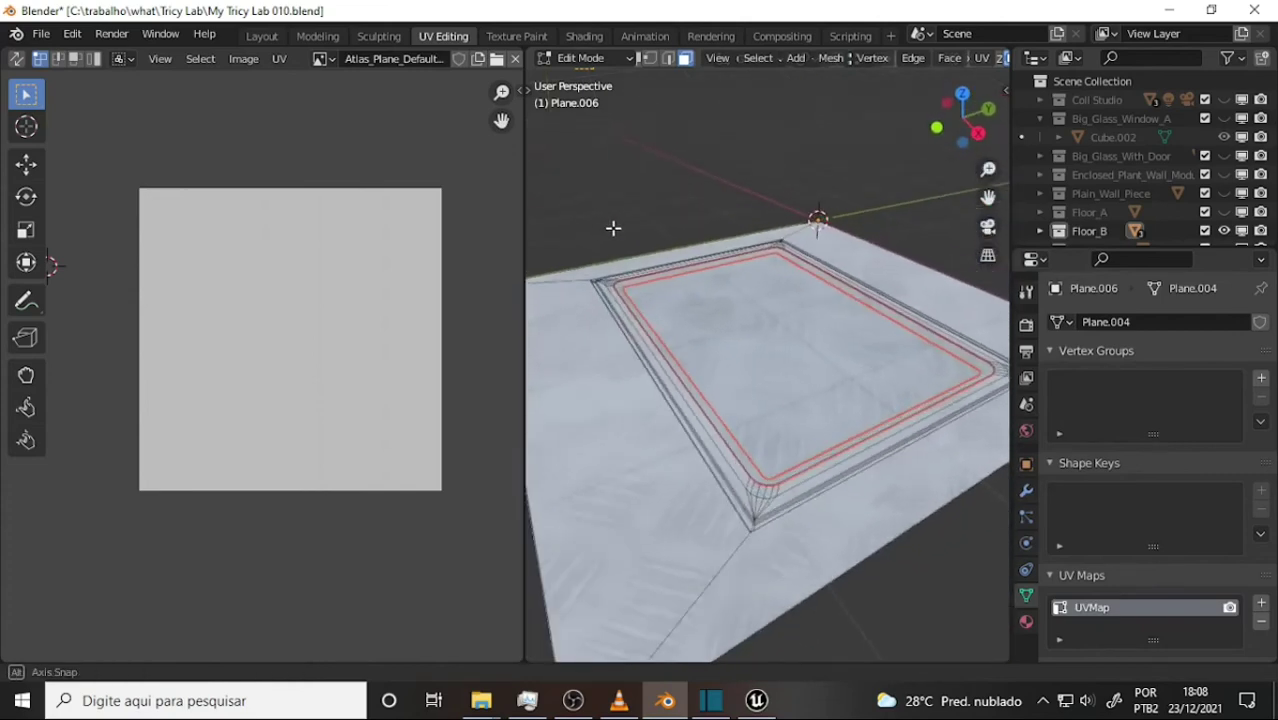
{"action": "left_click", "coordinate": [609, 422]}
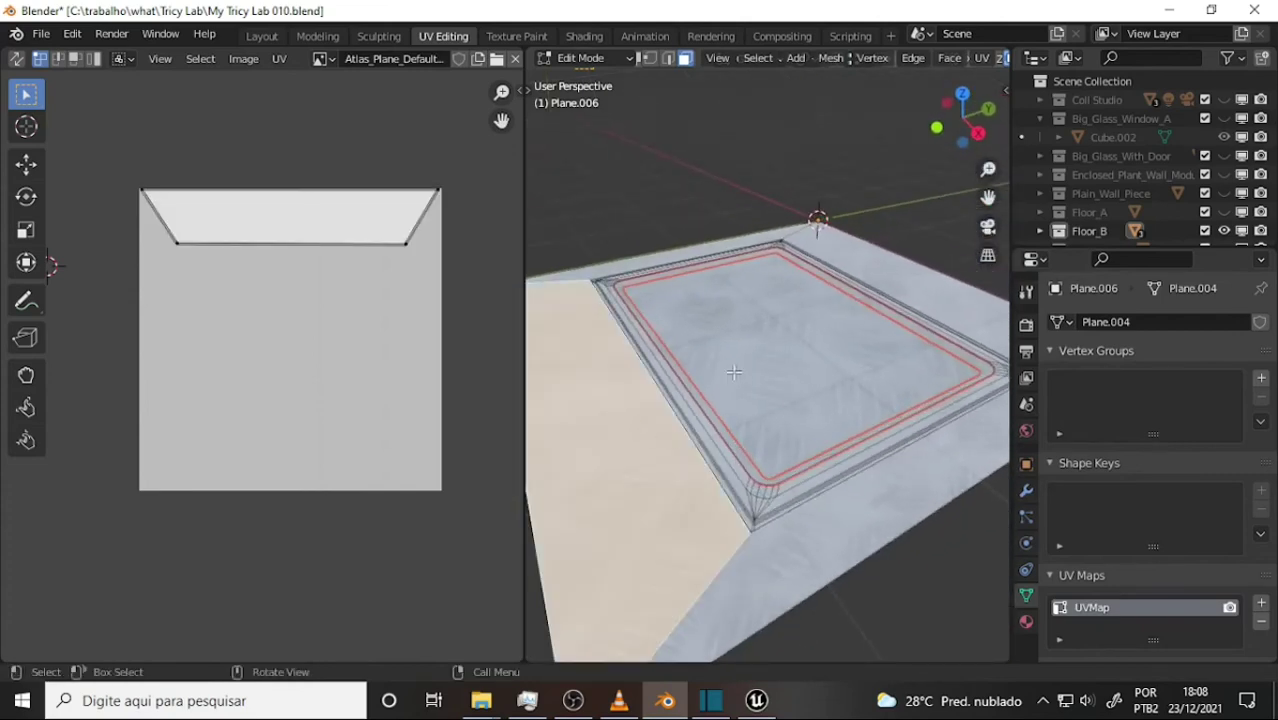
{"action": "left_click", "coordinate": [578, 58]}
{"action": "left_click", "coordinate": [585, 77]}
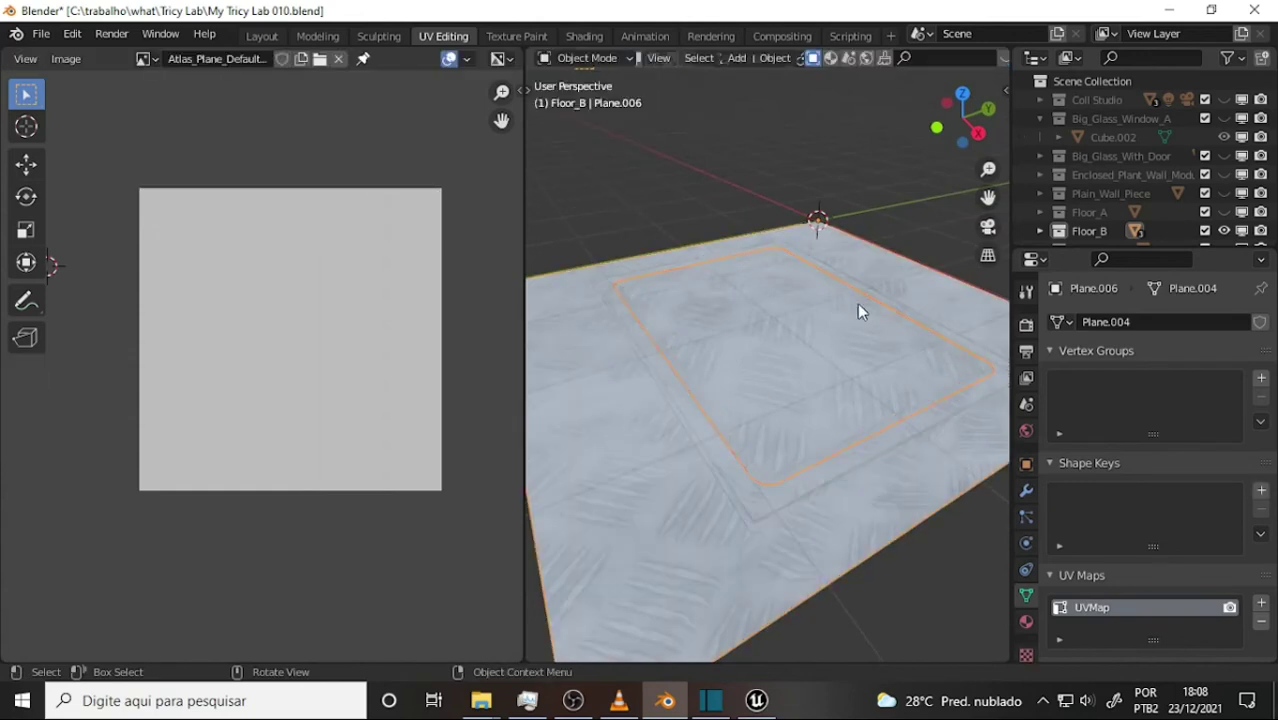
Step: Enter Edit Mode on the floor plane, view all its UVs, deselect, and toggle back to Object Mode
{"action": "left_click", "coordinate": [585, 58]}
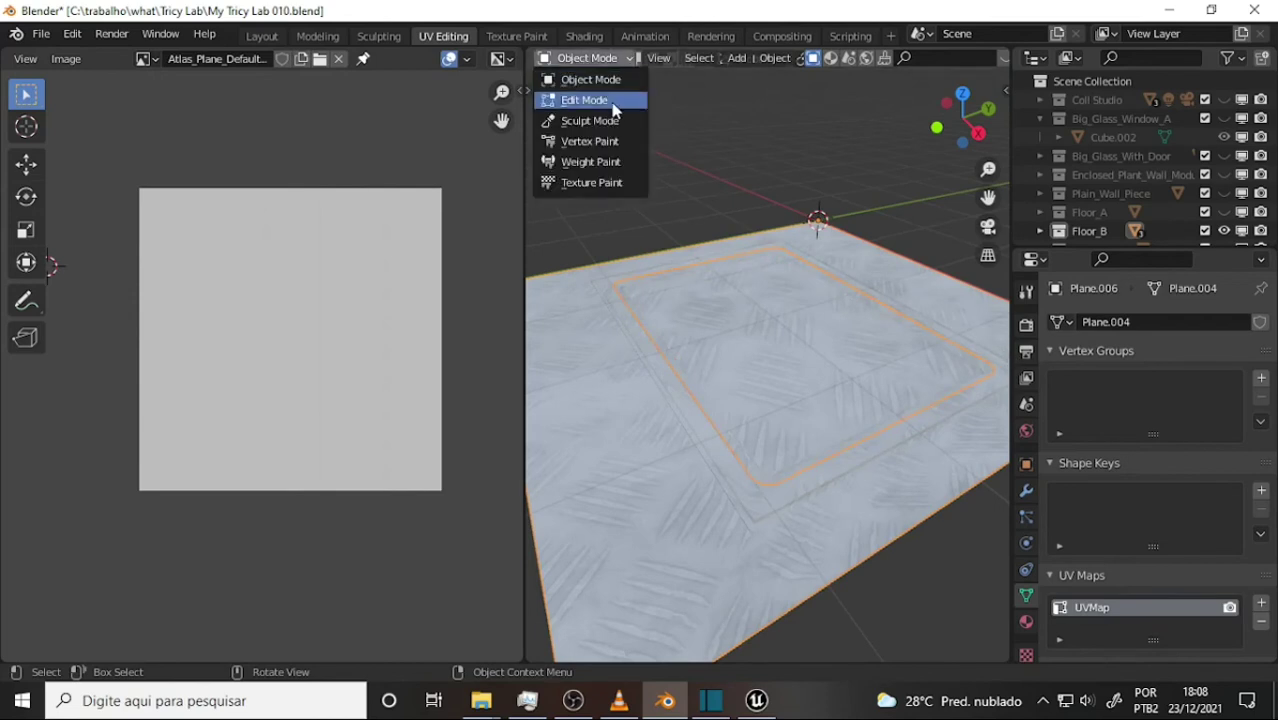
{"action": "left_click", "coordinate": [585, 97]}
{"action": "key", "text": "a"}
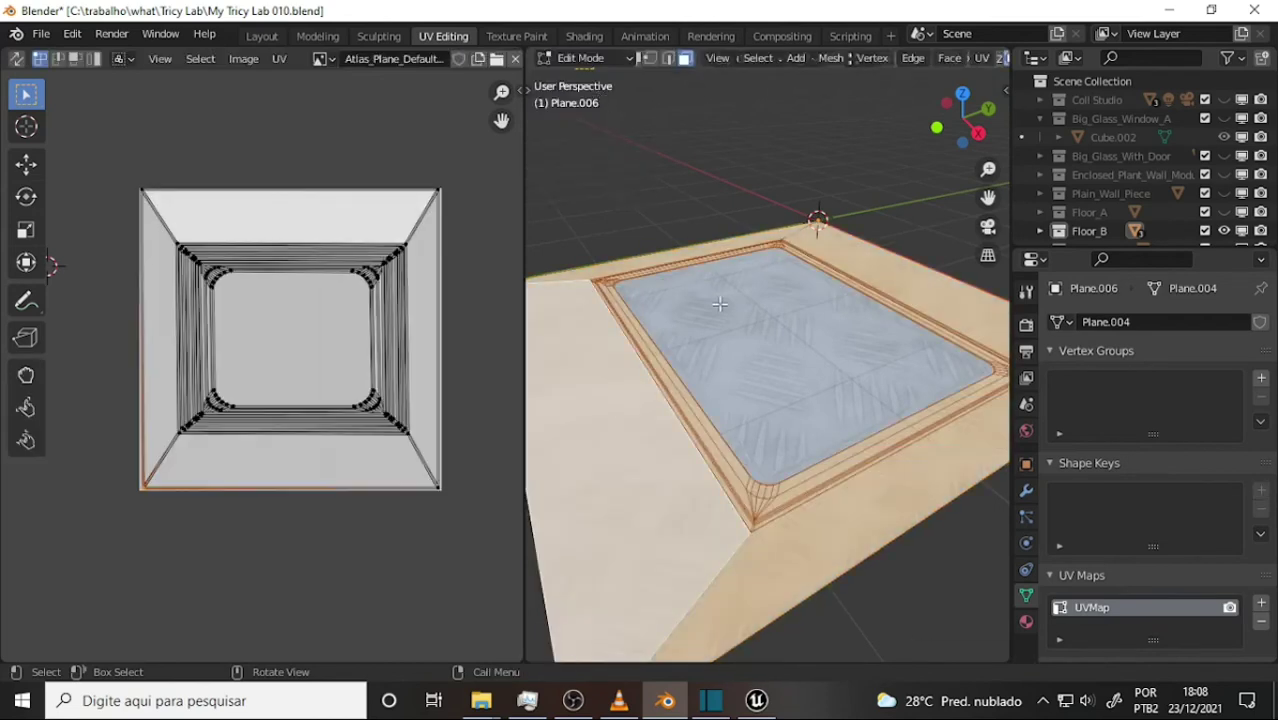
{"action": "key", "text": "alt+a"}
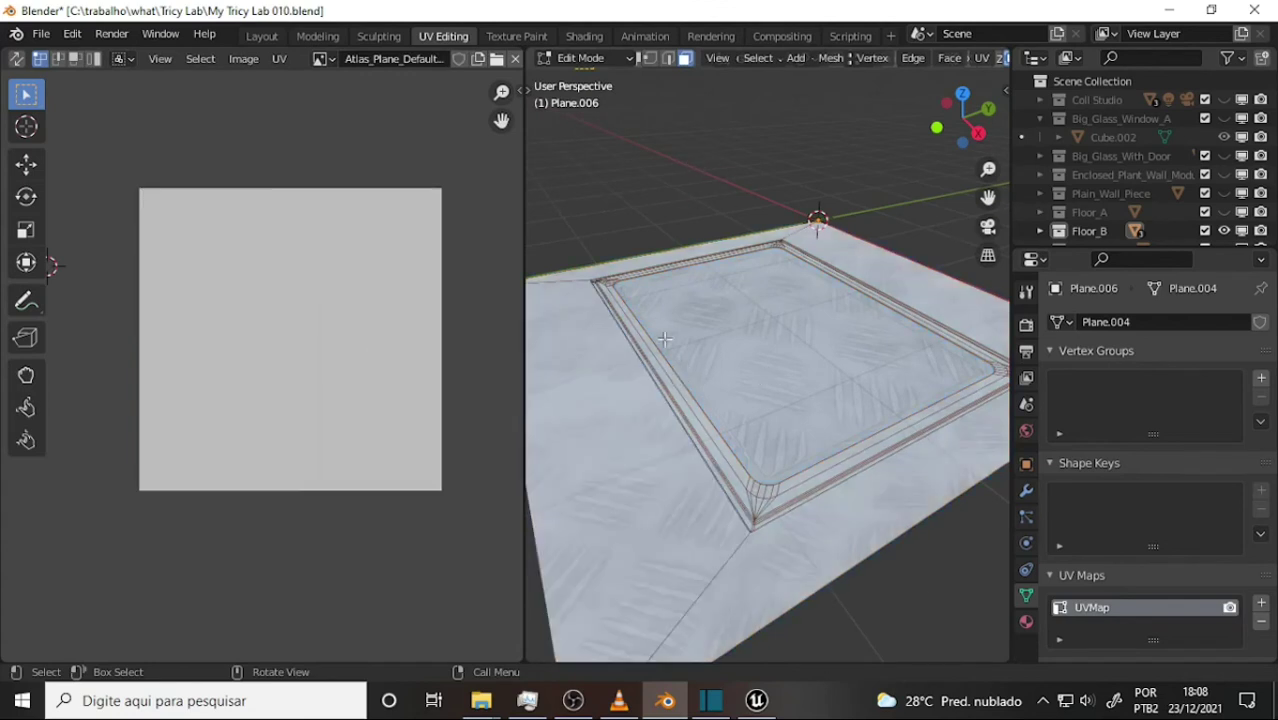
{"action": "left_click", "coordinate": [600, 60]}
{"action": "left_click", "coordinate": [598, 80]}
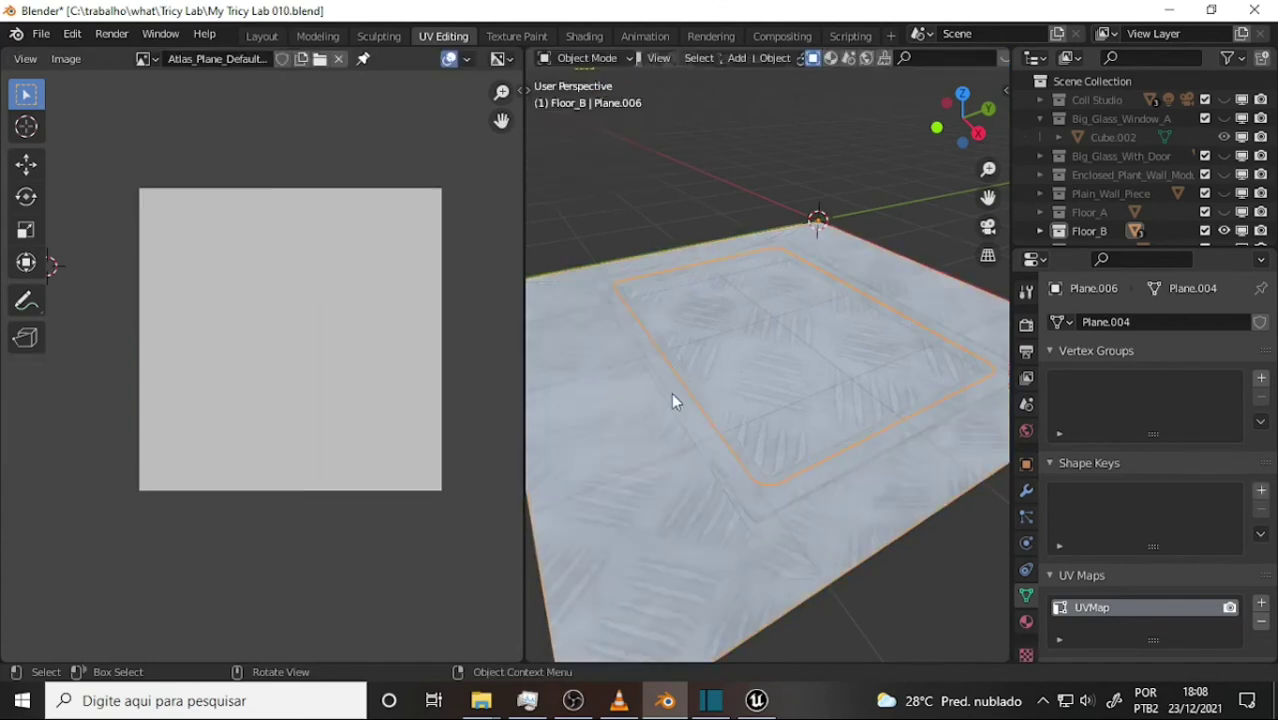
{"action": "left_click", "coordinate": [596, 62]}
Step: Re-enter Edit Mode, inspect the seam-linked face island selected with Ctrl+L, then switch to OBS Studio
{"action": "left_click", "coordinate": [610, 102]}
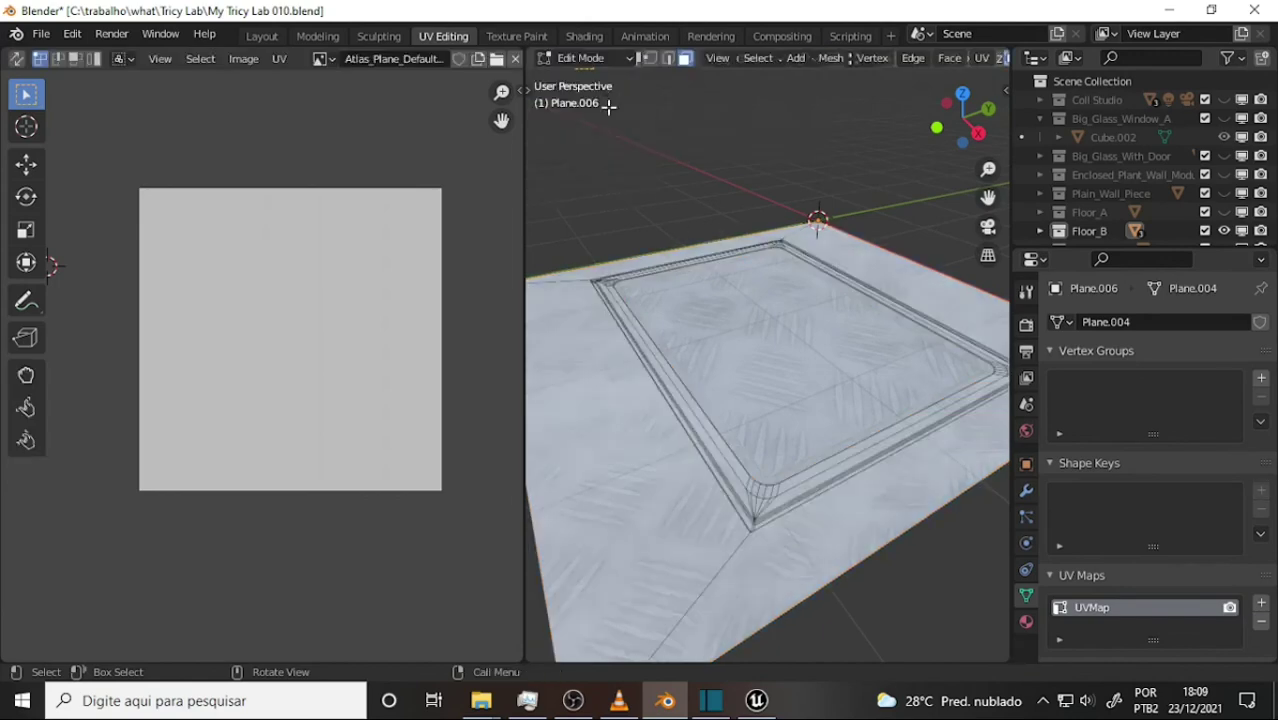
{"action": "scroll", "coordinate": [722, 314], "scroll_direction": "up", "scroll_amount": 3}
{"action": "middle_click_drag", "start_coordinate": [711, 302], "coordinate": [970, 435]}
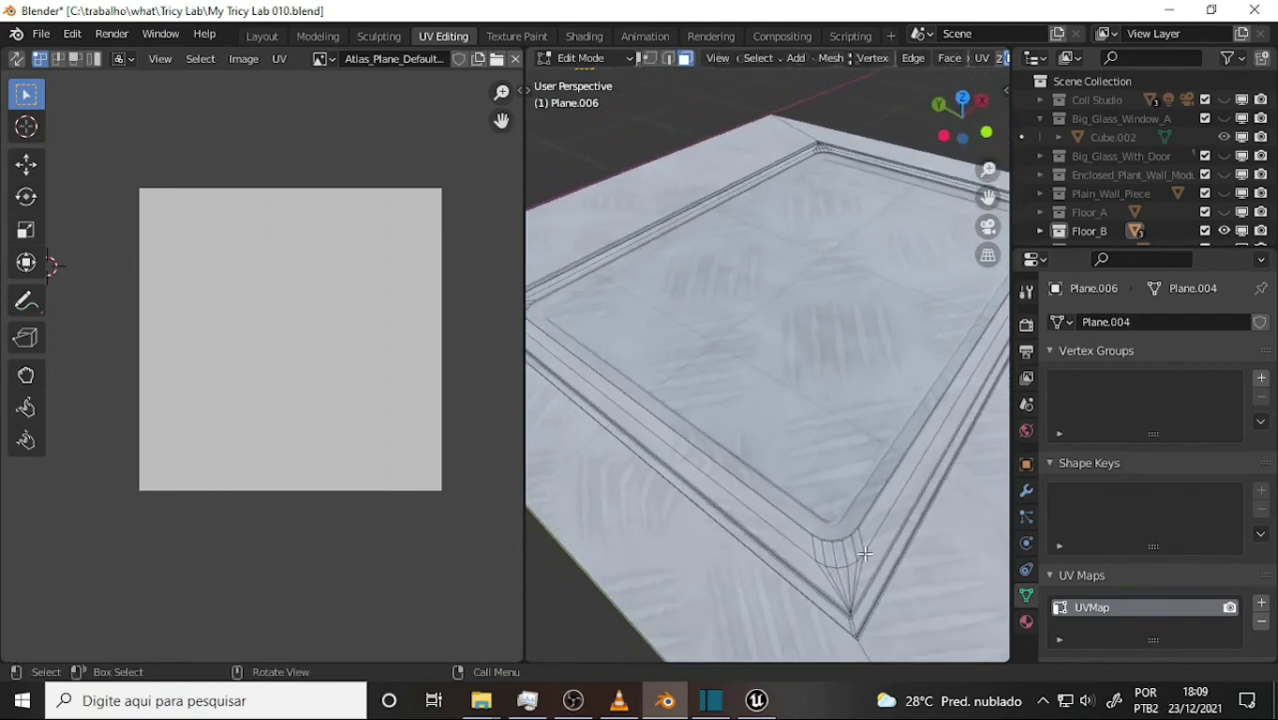
{"action": "middle_click_drag", "start_coordinate": [876, 366], "coordinate": [872, 361]}
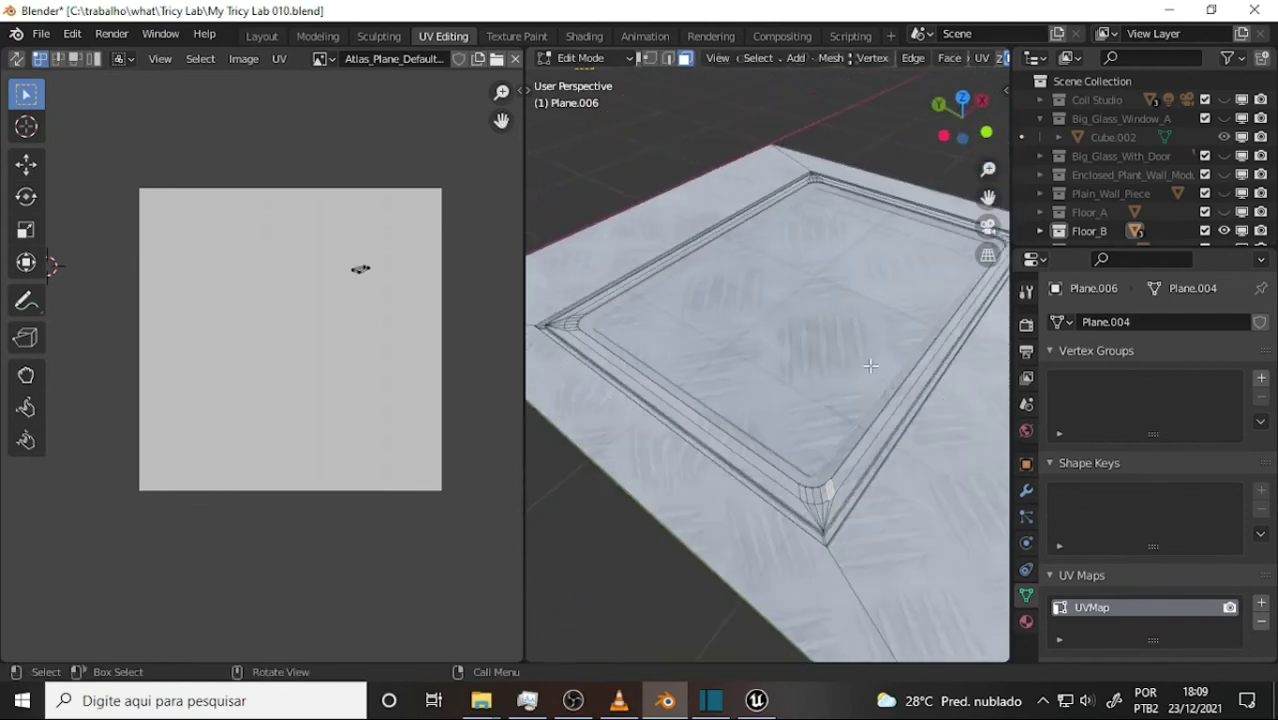
{"action": "key", "text": "ctrl+l"}
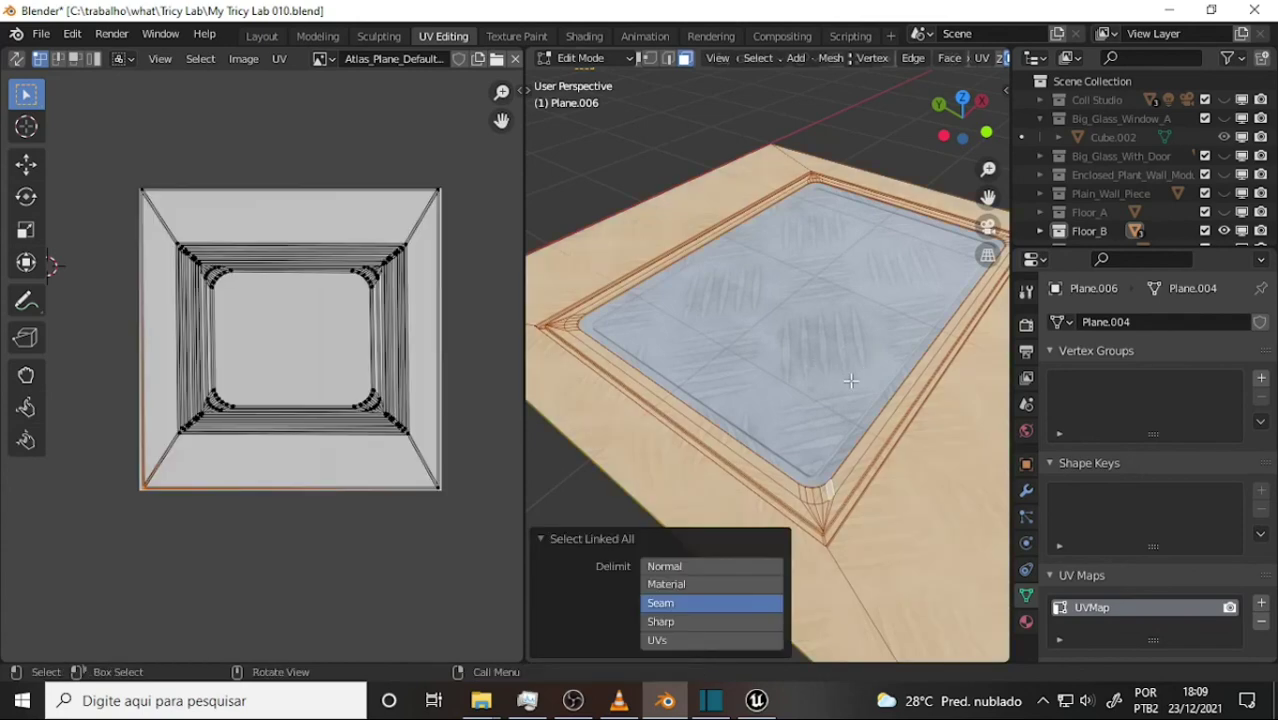
{"action": "middle_click_drag", "start_coordinate": [848, 381], "coordinate": [808, 398]}
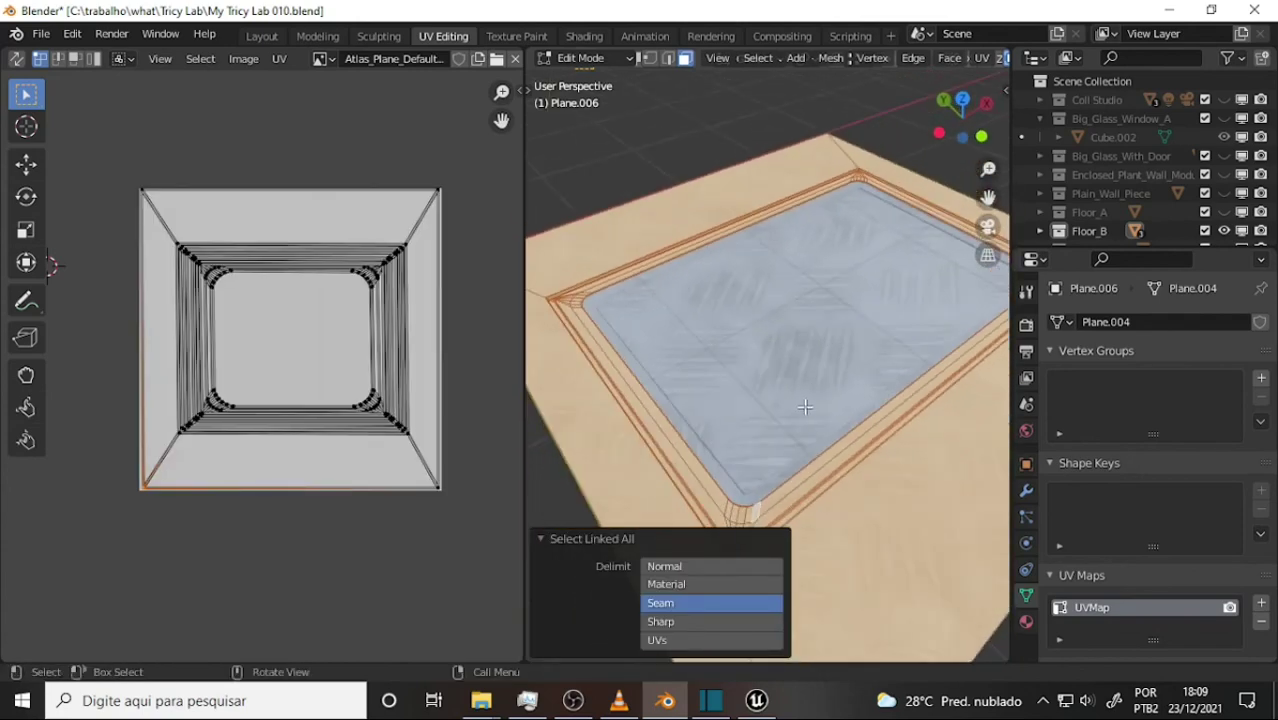
{"action": "key", "text": "alt+a"}
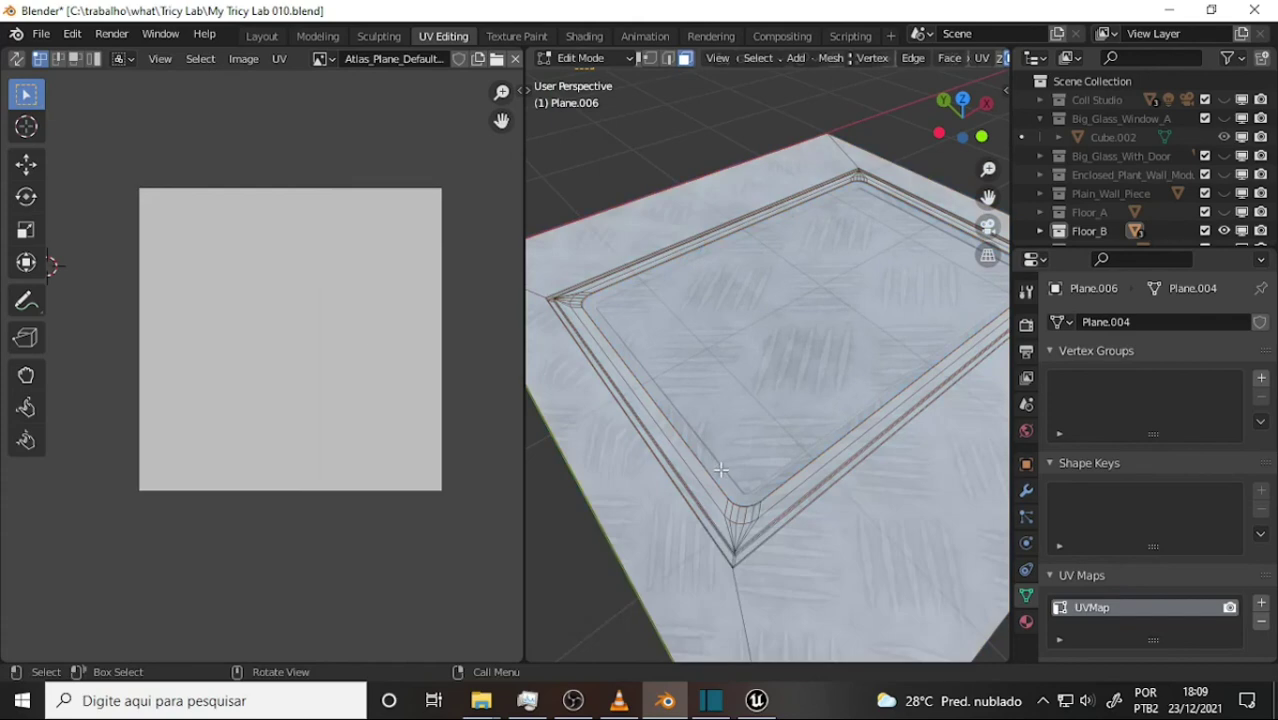
{"action": "scroll", "coordinate": [770, 393], "scroll_direction": "up", "scroll_amount": 3}
{"action": "mouse_move", "coordinate": [768, 378]}
{"action": "middle_mouse_down"}
{"action": "mouse_move", "coordinate": [728, 328]}
{"action": "mouse_move", "coordinate": [685, 328]}
{"action": "middle_mouse_up"}
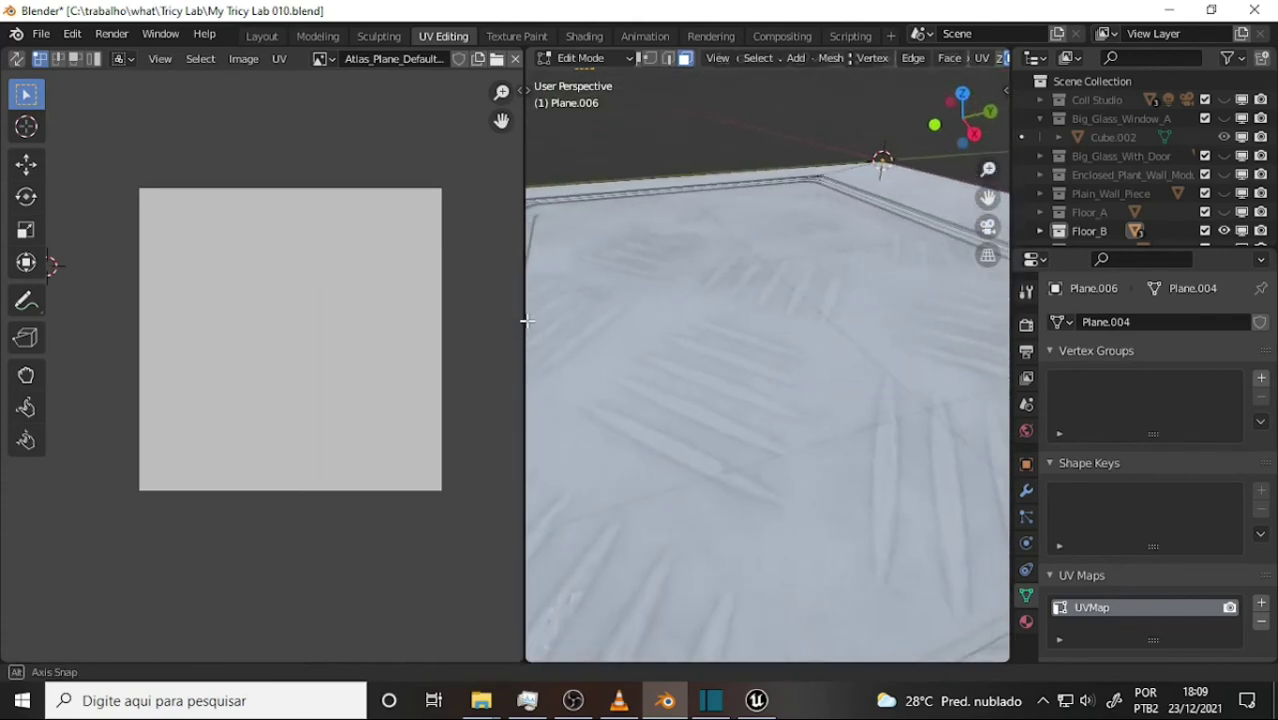
{"action": "scroll", "coordinate": [685, 328], "scroll_direction": "up", "scroll_amount": 2}
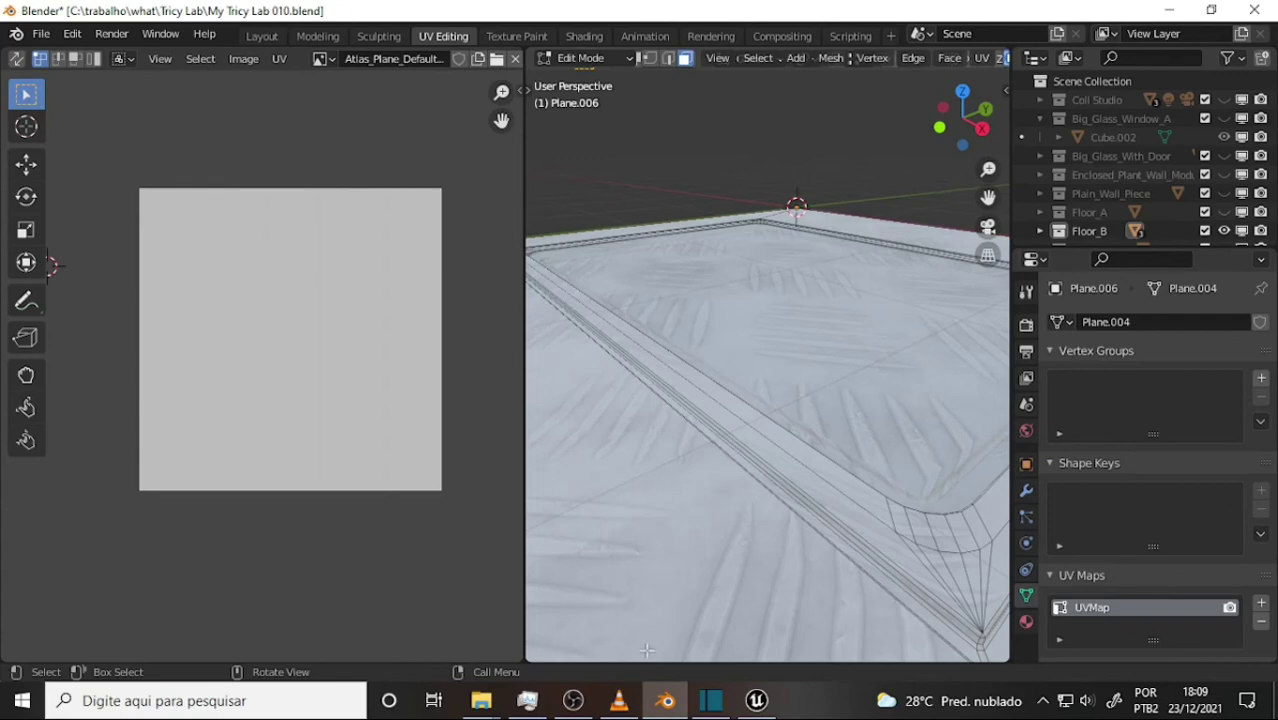
{"action": "left_click", "coordinate": [576, 701]}
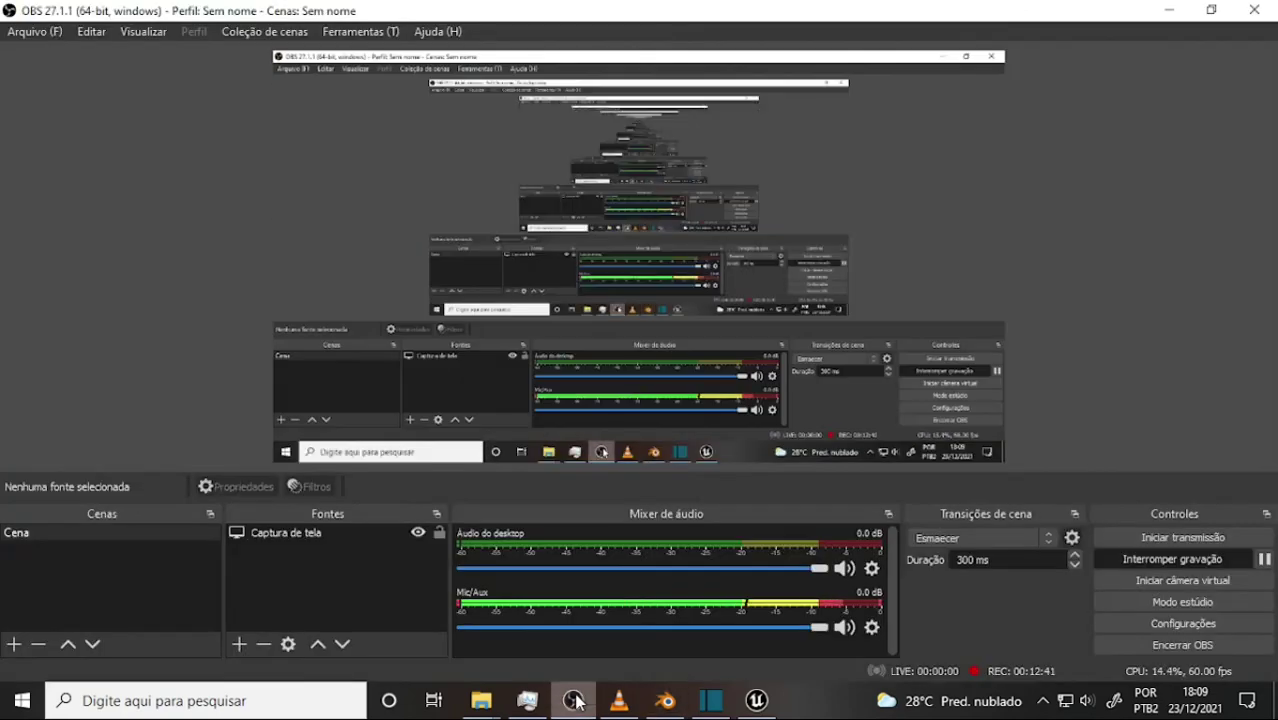